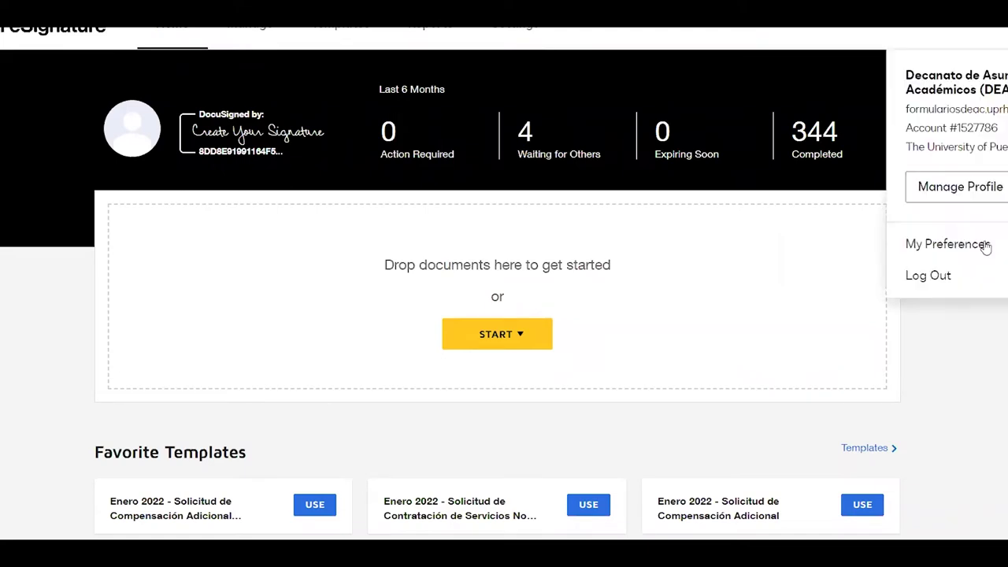
Log out of the DocuSign account from the profile menu
left_click(963, 287)
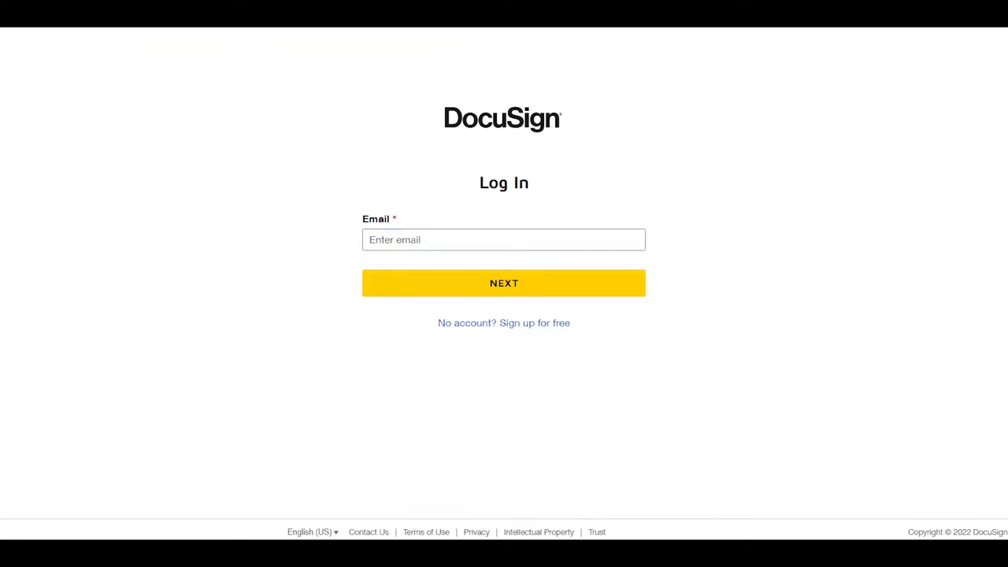
Go to docusign.com and sign in with the account e-mail and password
type("docusign.co")
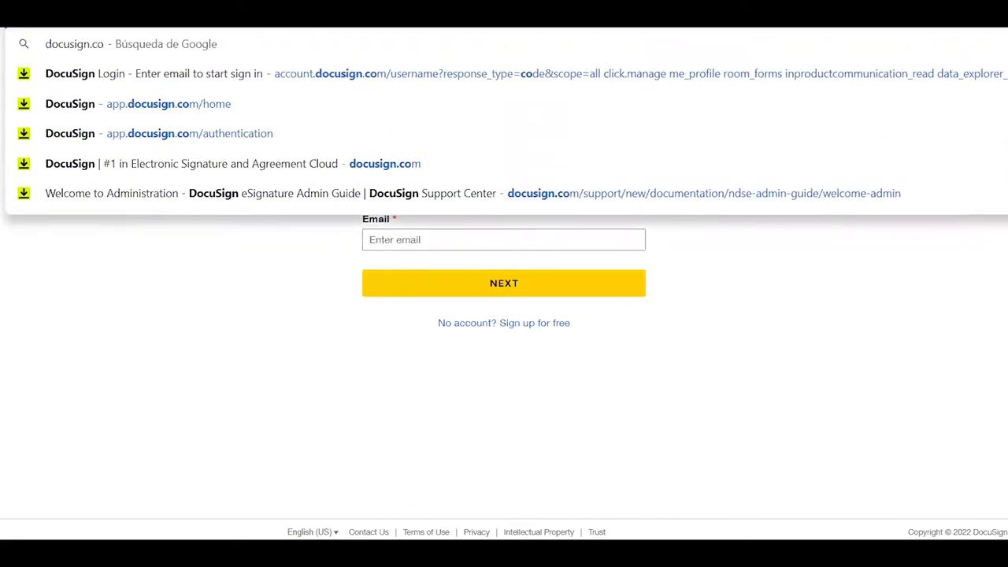
key("Return")
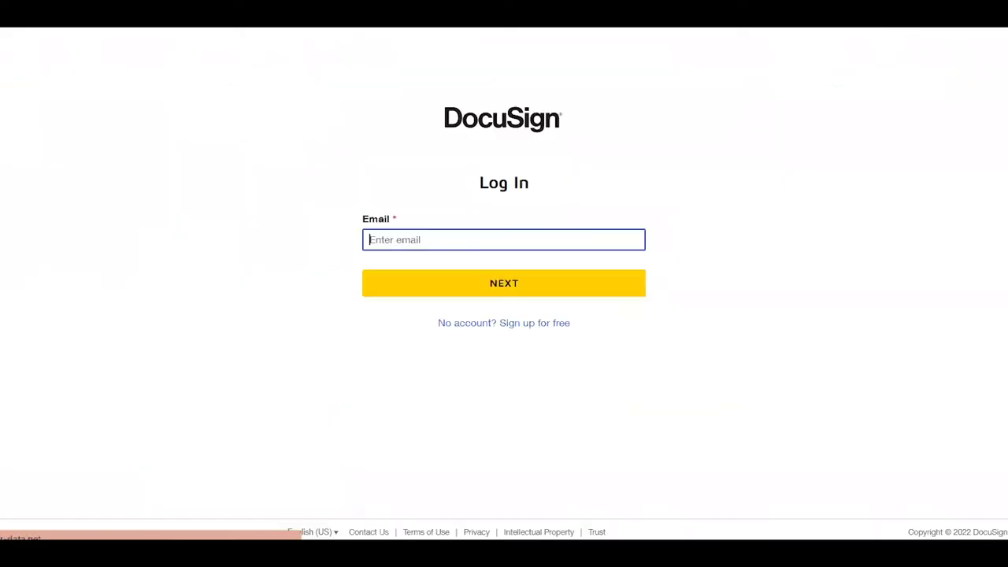
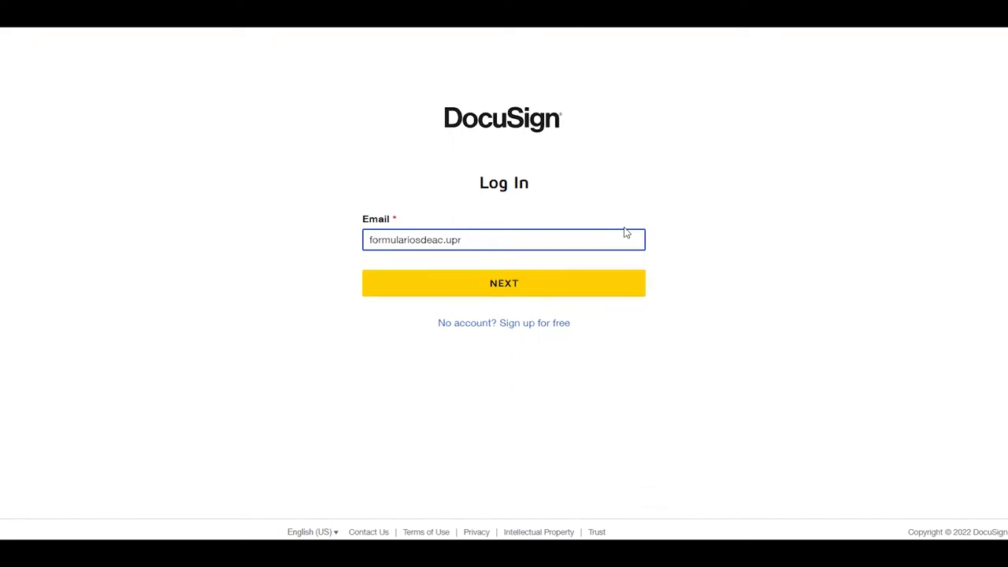
key("Return")
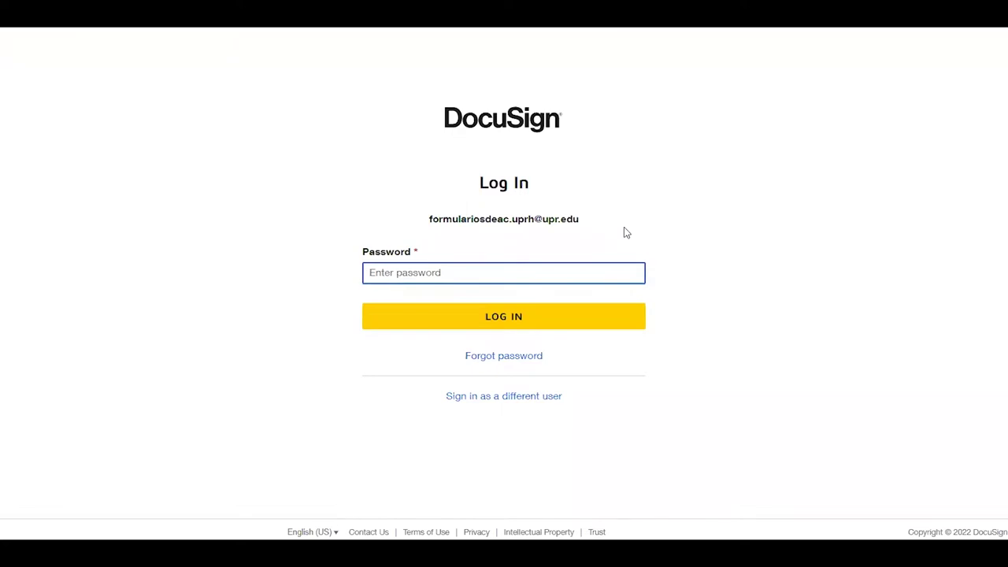
type("••••••••")
key("Return")
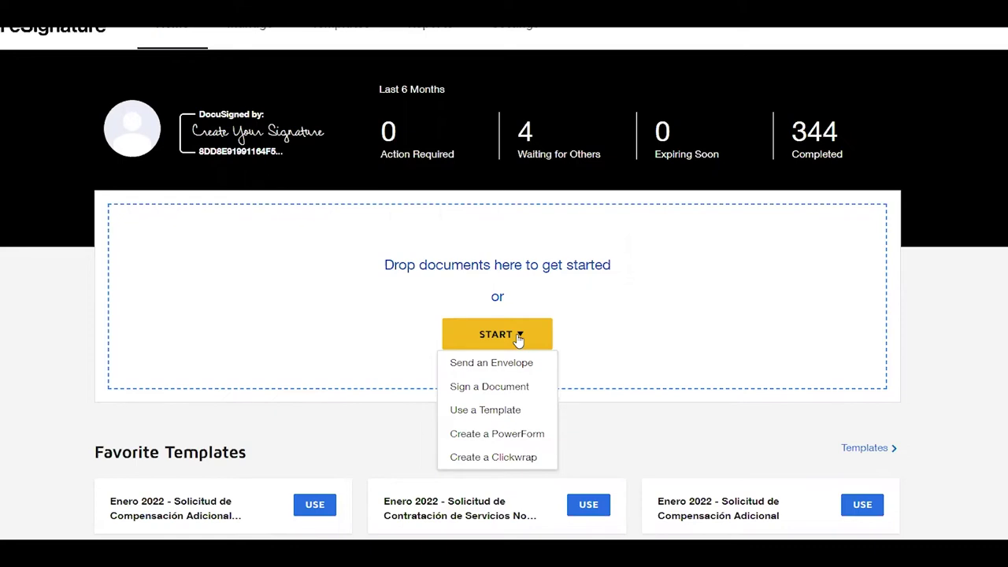
left_click(679, 281)
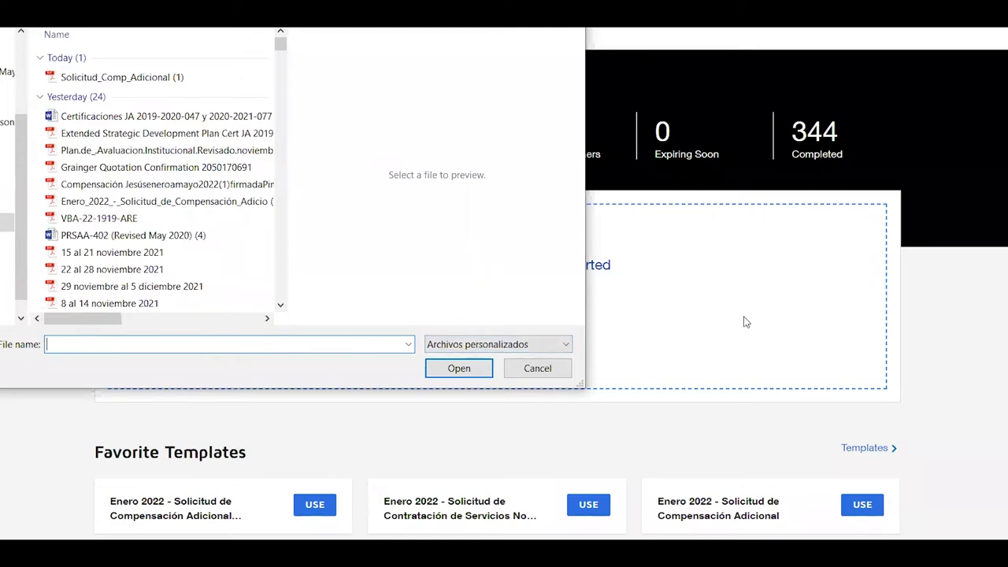
left_click(540, 368)
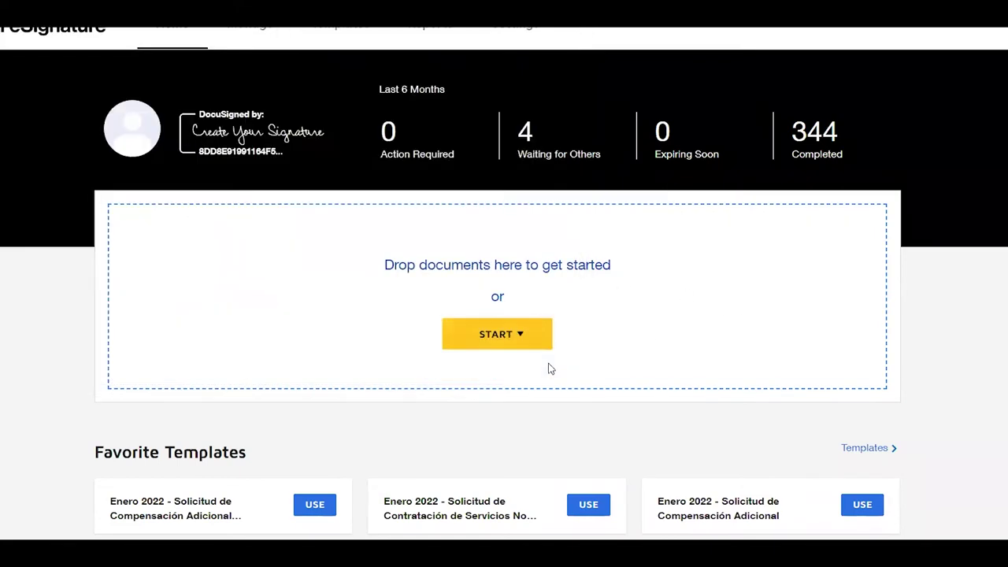
left_click(579, 268)
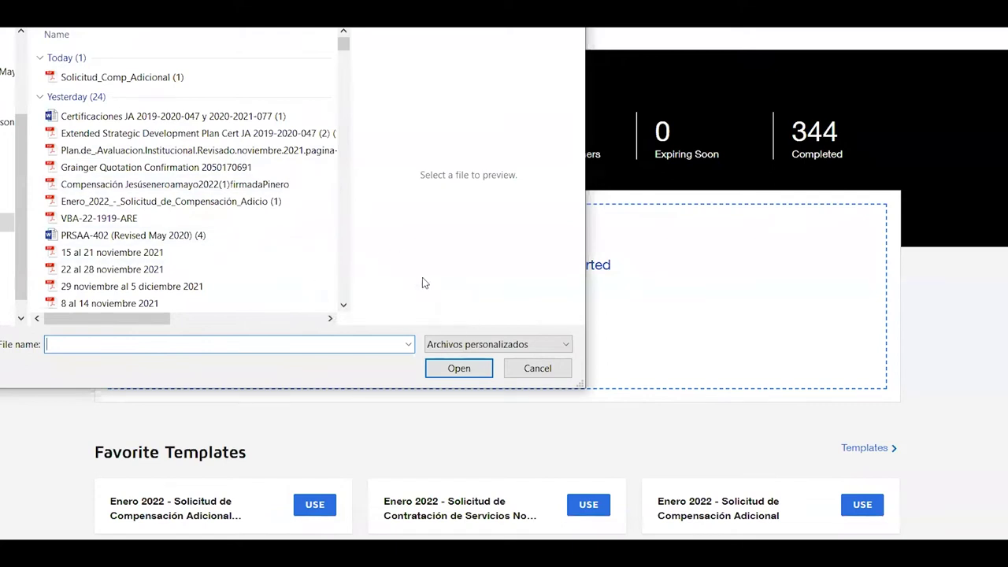
left_click(529, 370)
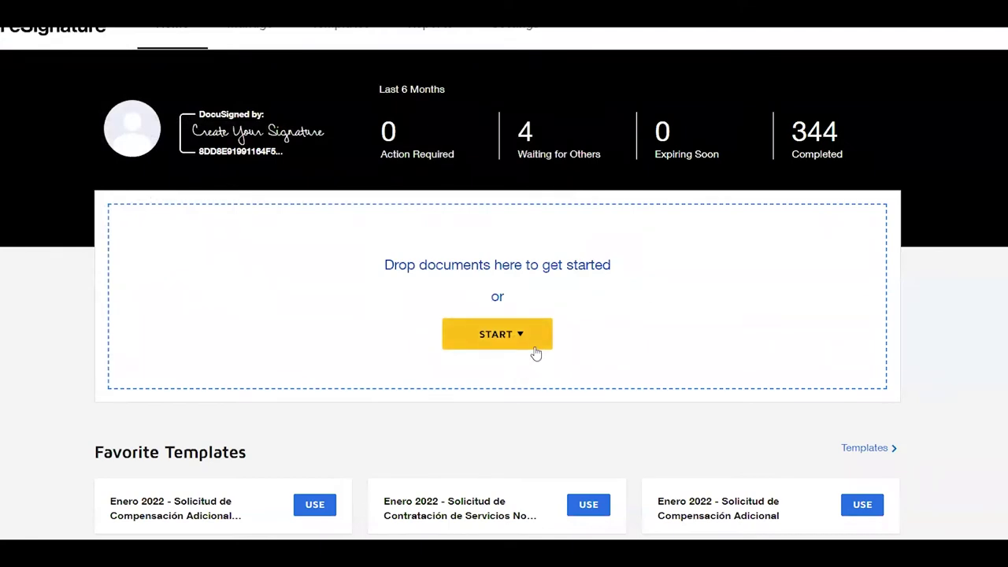
left_click(525, 337)
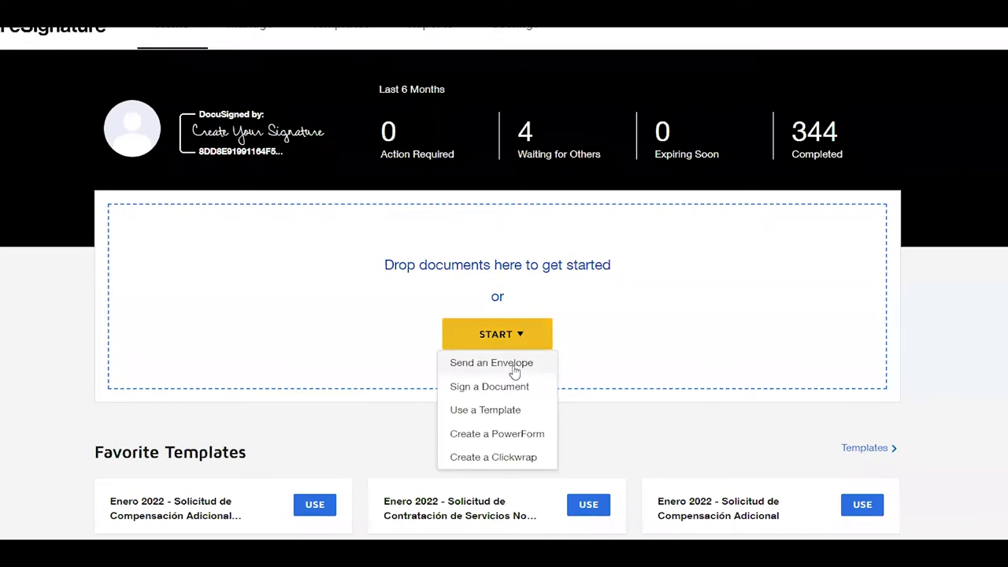
Start a new envelope, then open the 344 Completed envelopes list from Home
left_click(515, 364)
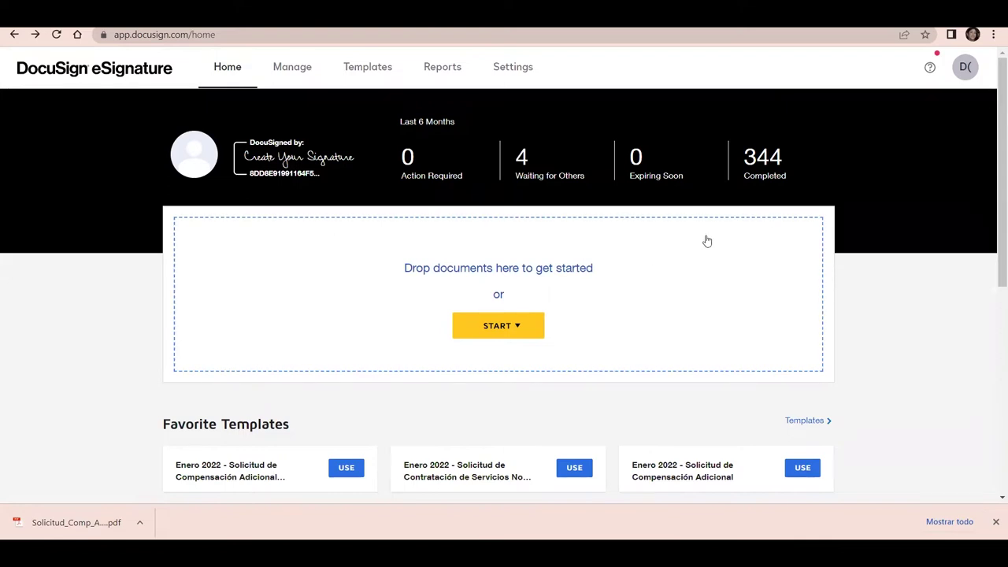
left_click(761, 169)
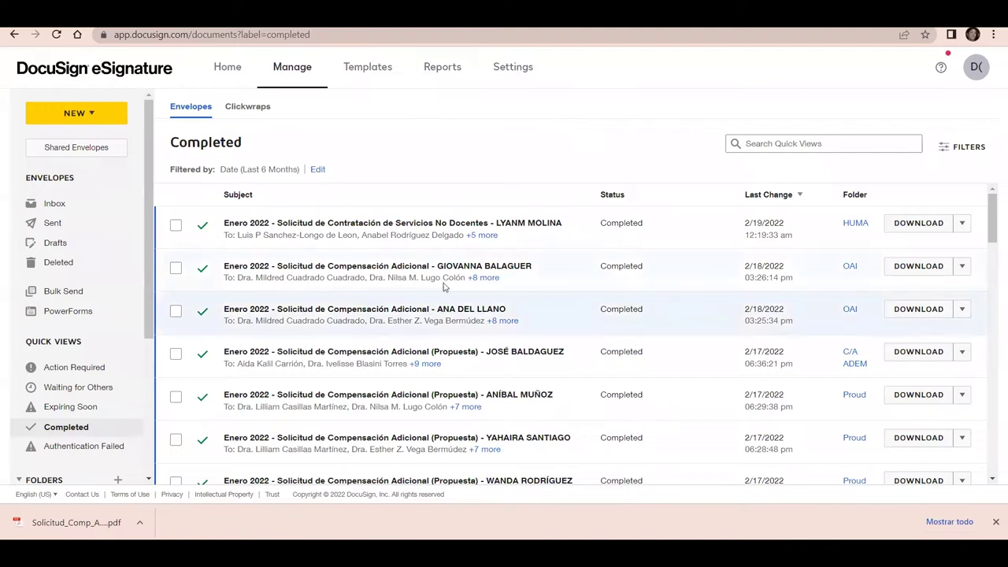
Check the NEW menu options, then go back to the Home dashboard
left_click(90, 115)
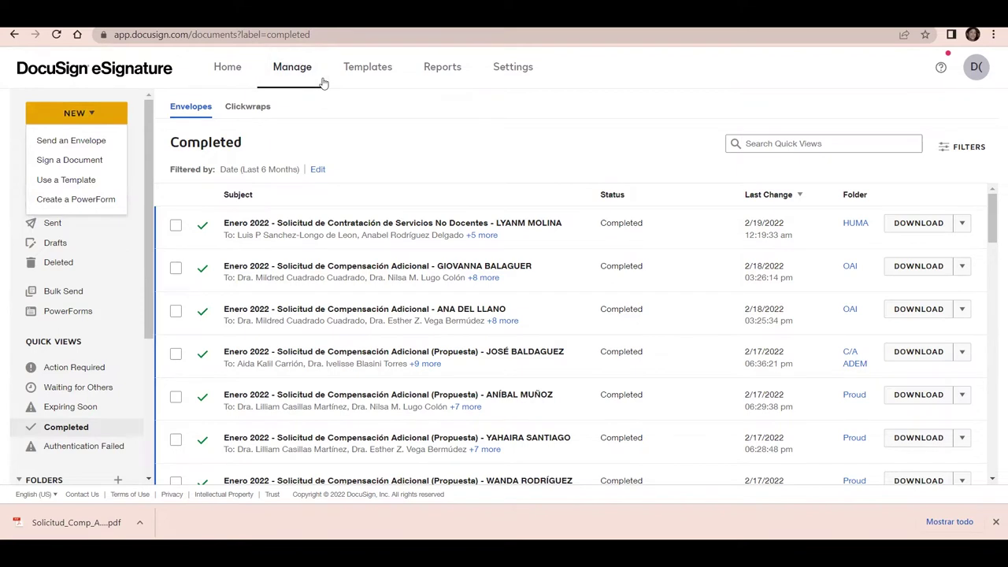
left_click(15, 36)
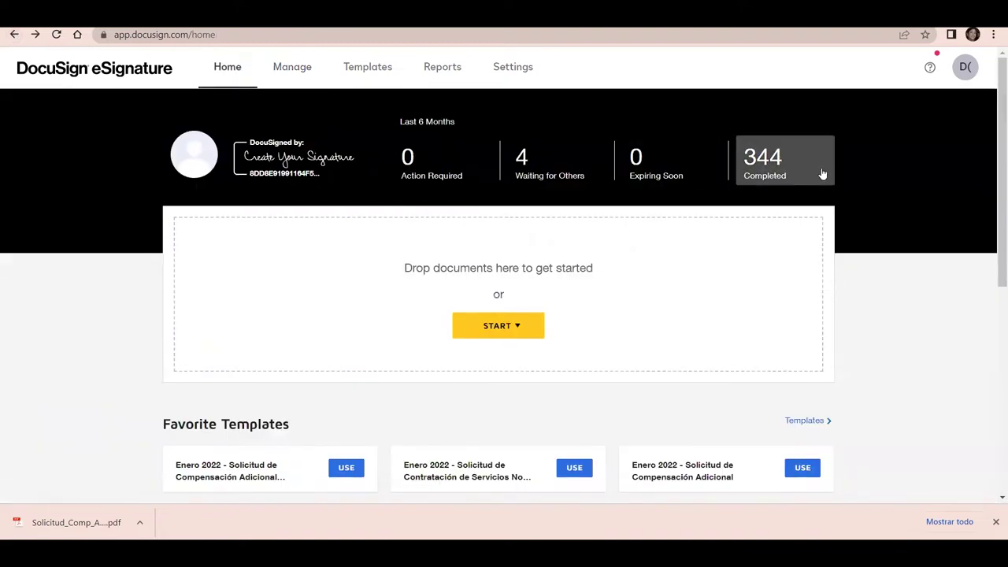
Cancel the document upload picker and bring up the START menu again on Home
left_click(520, 330)
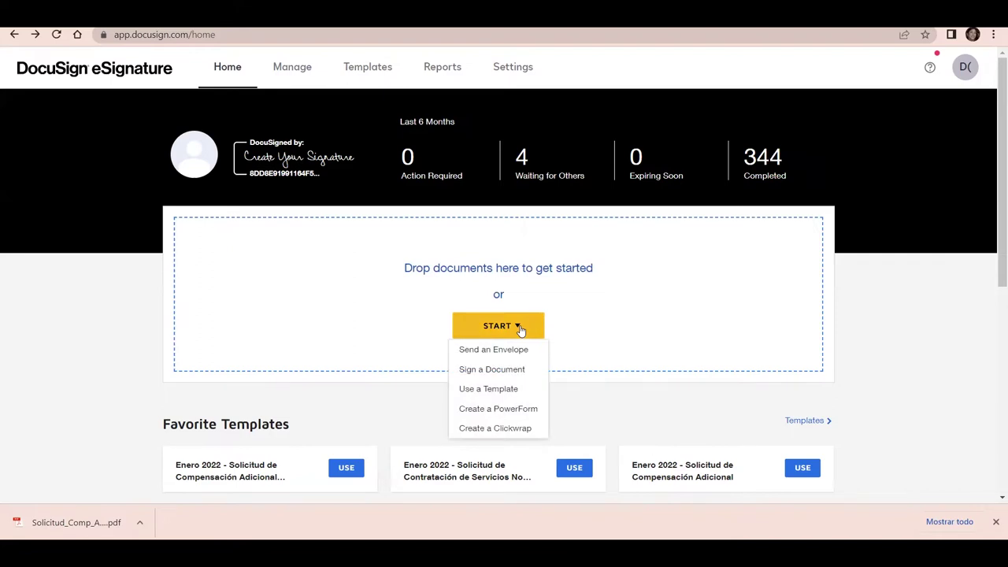
left_click(490, 269)
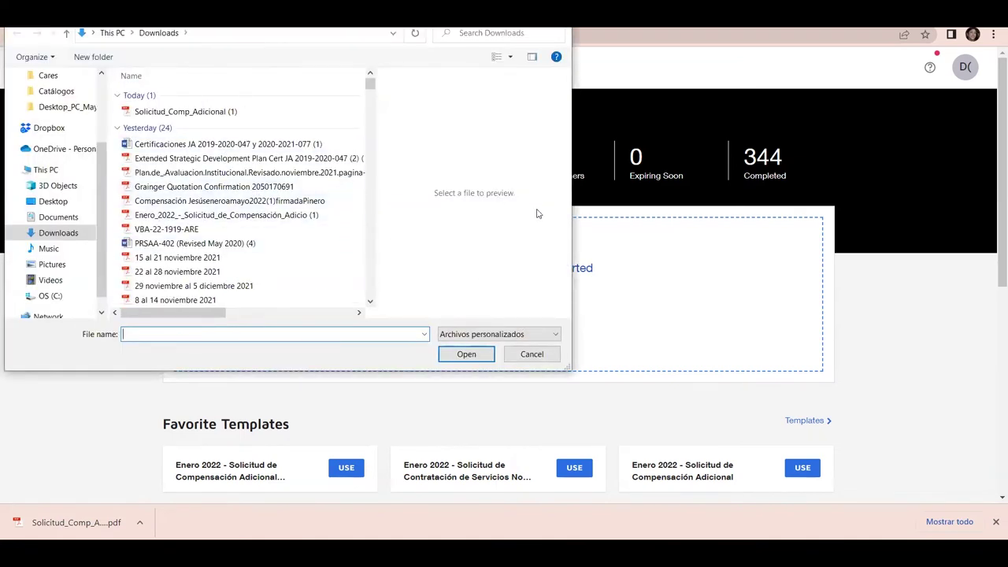
left_click(532, 355)
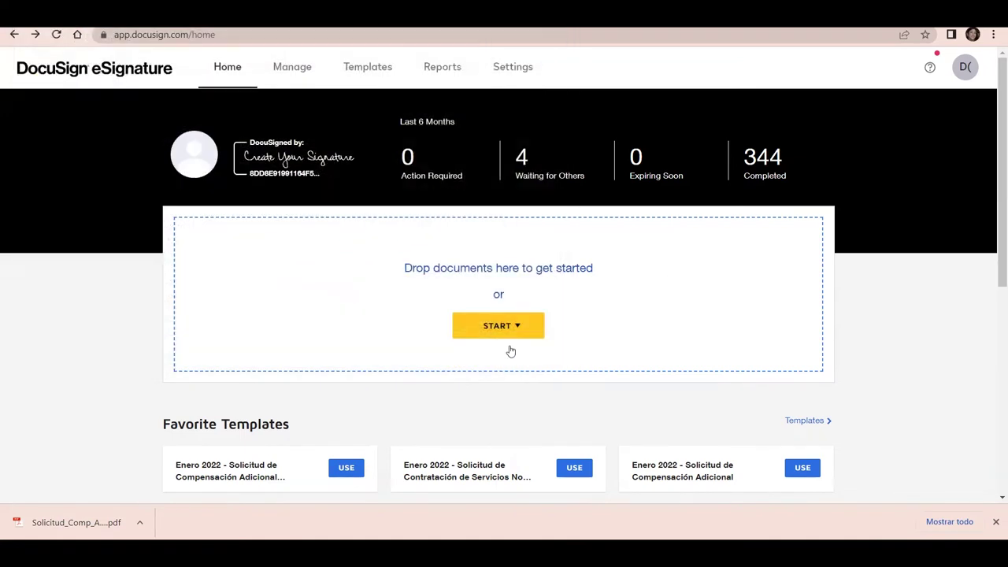
left_click(506, 329)
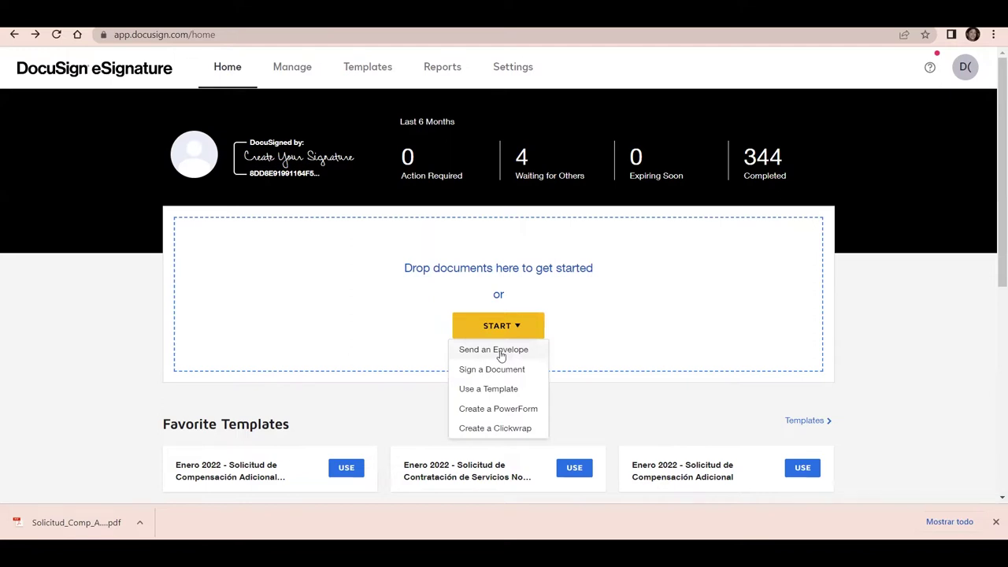
Start a new envelope and open the Downloads file picker to add a document
left_click(501, 356)
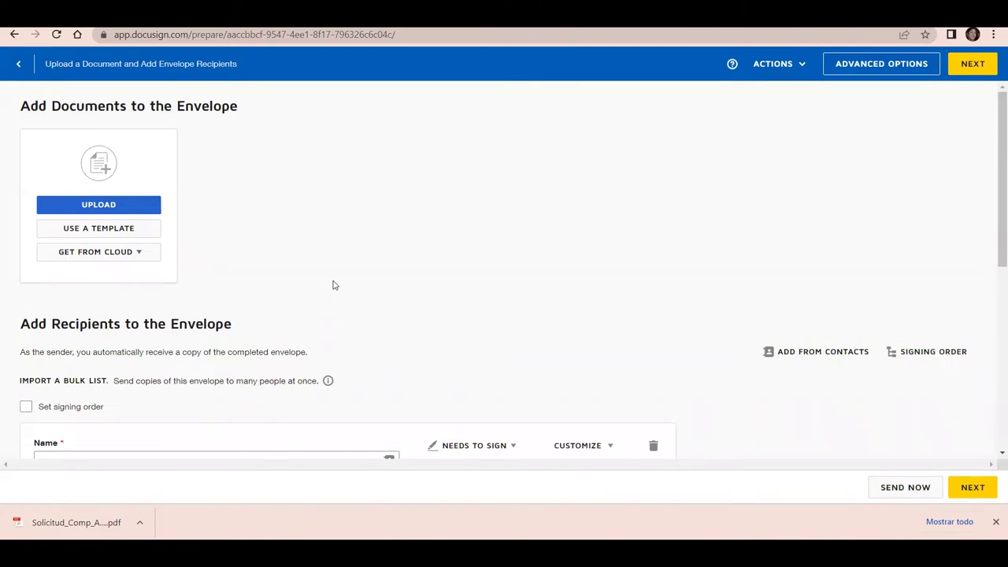
left_click(139, 213)
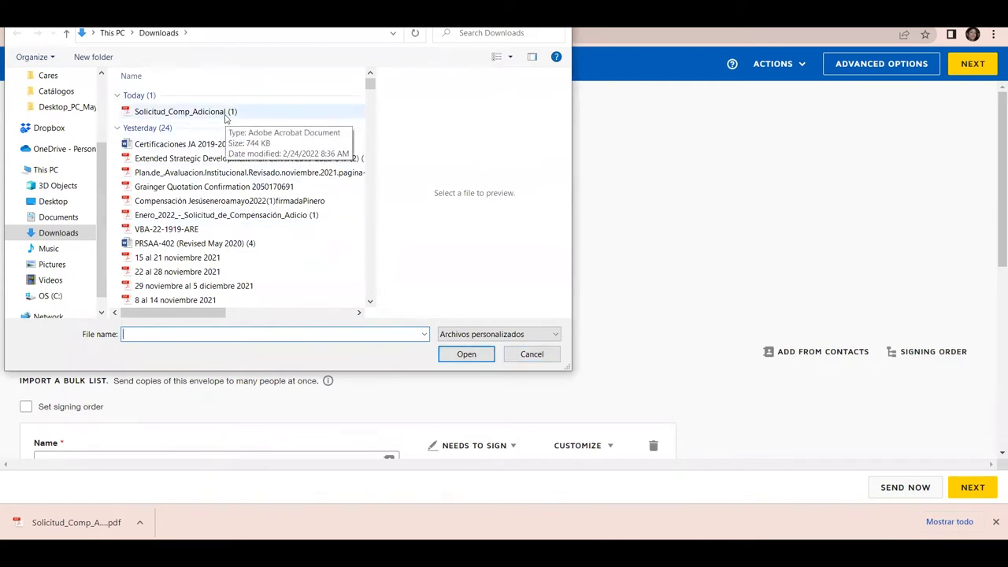
Select Solicitud_Comp_Adicional (1) under Today in the Downloads dialog
left_click(225, 114)
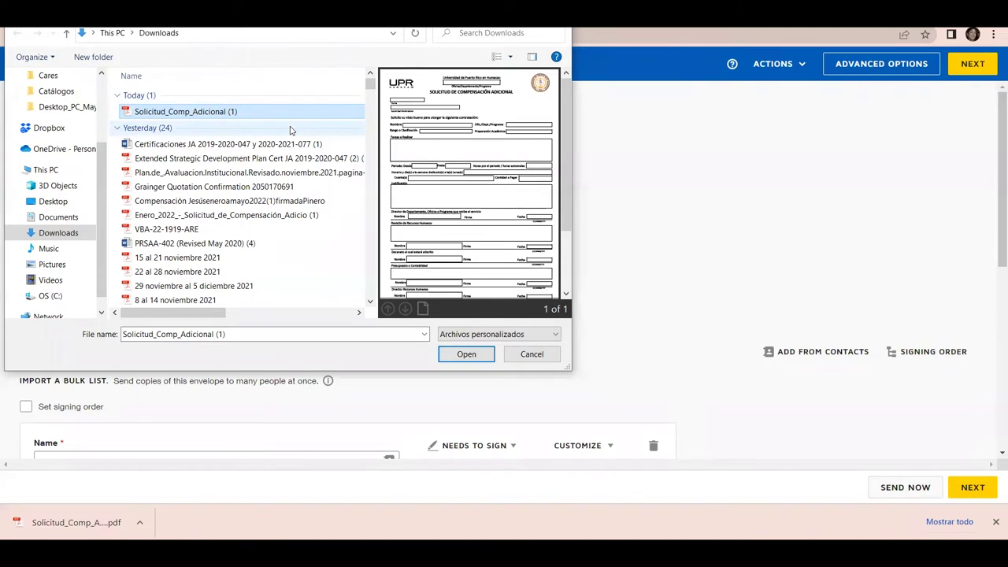
Upload Solicitud_Comp_Adicional (1).pdf and tick the Solicitud de Compensación Adicional matching template
left_click(461, 353)
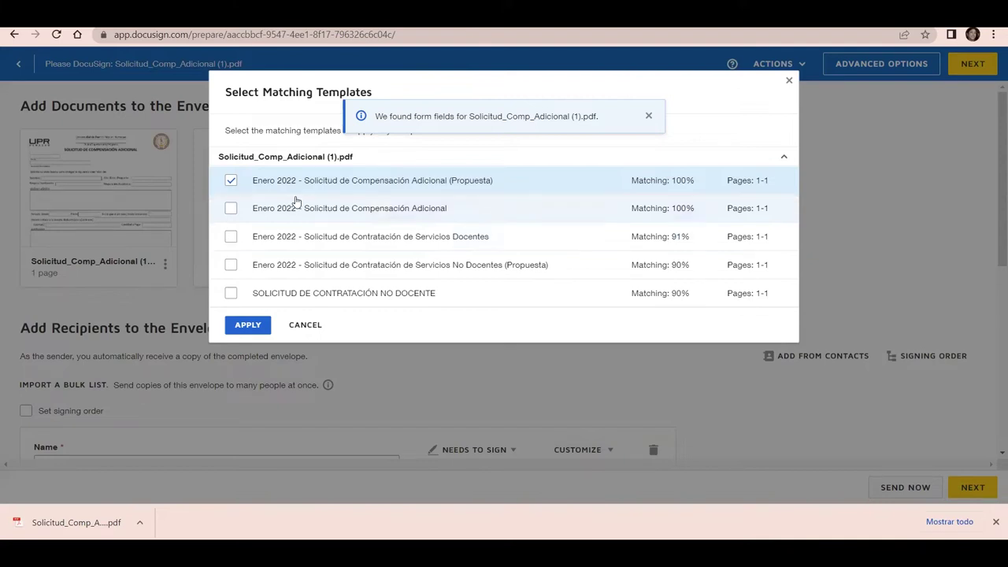
left_click(231, 208)
Apply only the 'Enero 2022 - Solicitud de Compensación Adicional' template and review its recipients
left_click(231, 181)
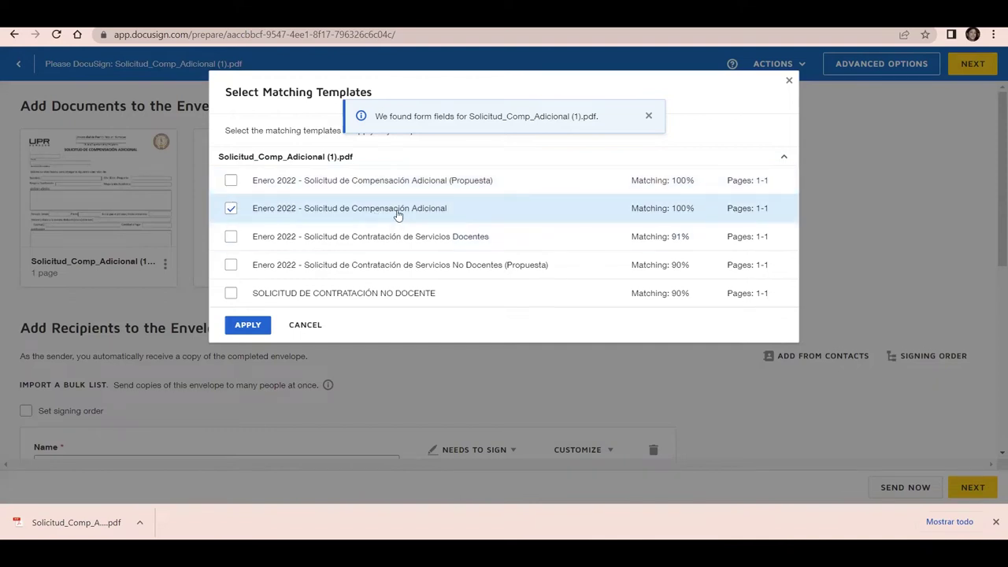
left_click(244, 328)
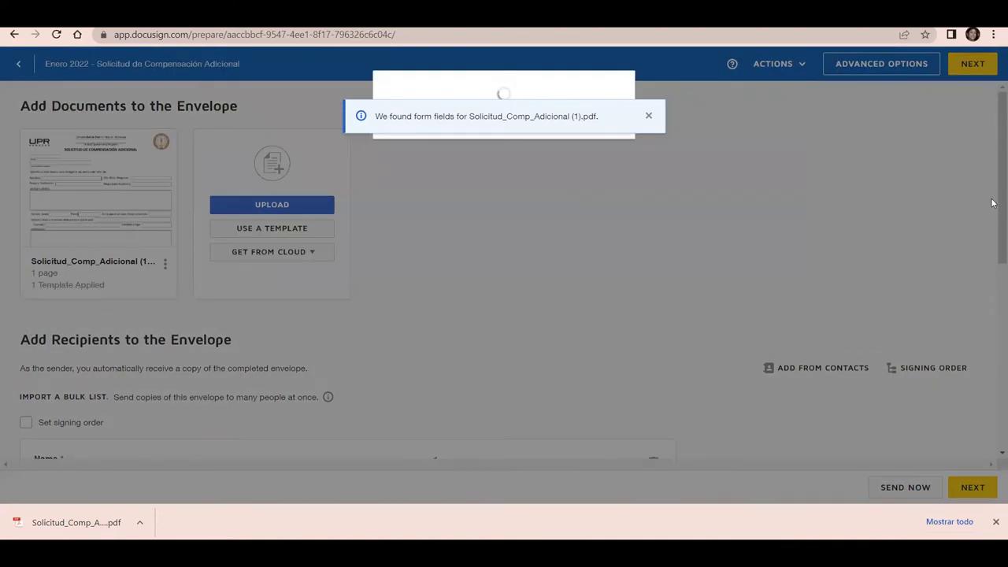
scroll(994, 134, "down", 1)
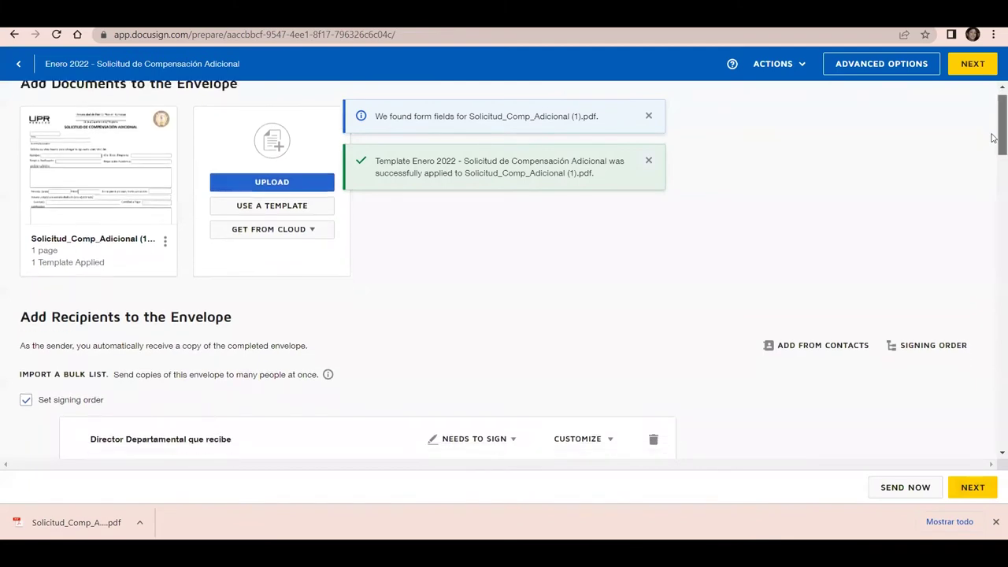
scroll(994, 143, "down", 5)
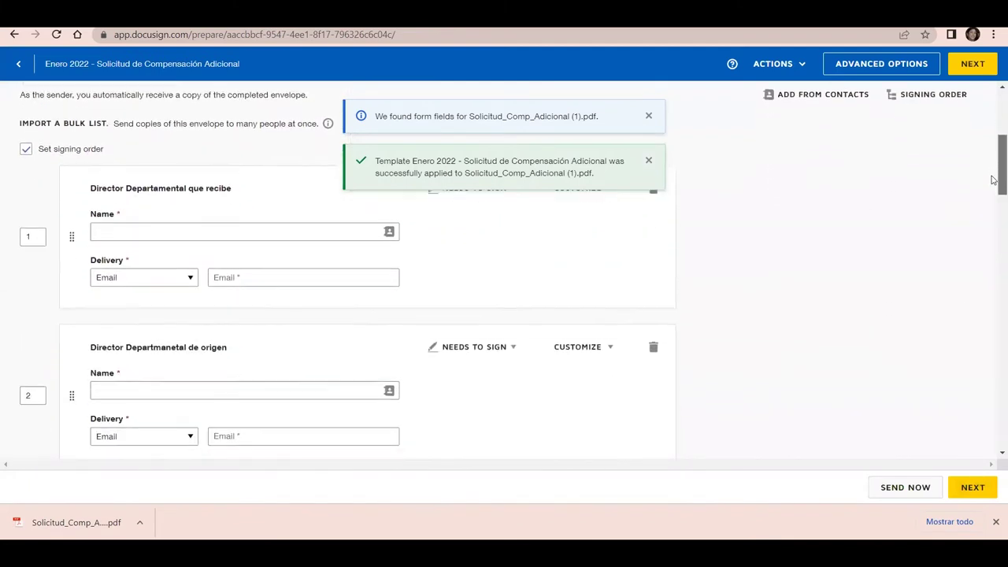
left_click_drag(994, 194, 975, 120)
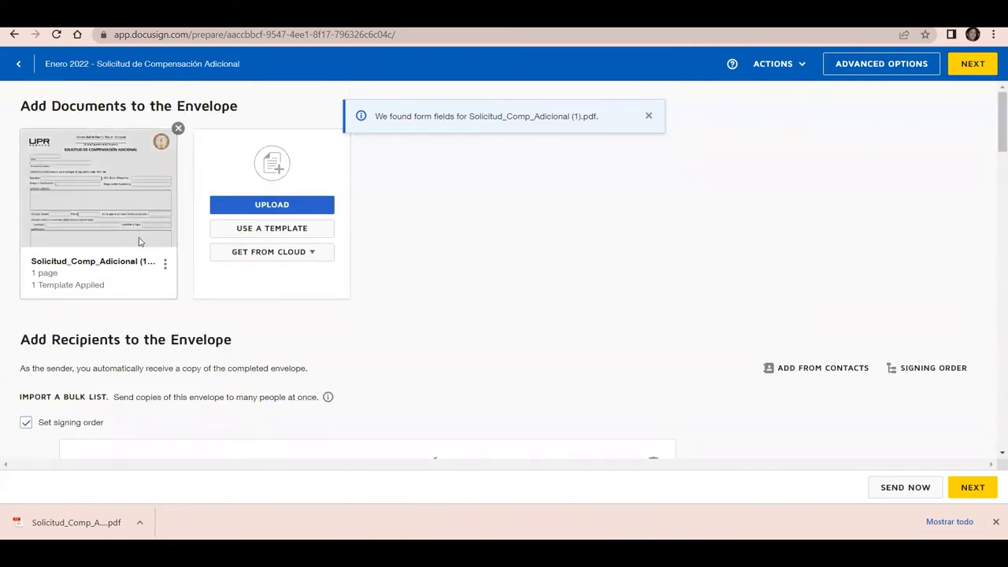
left_click(798, 66)
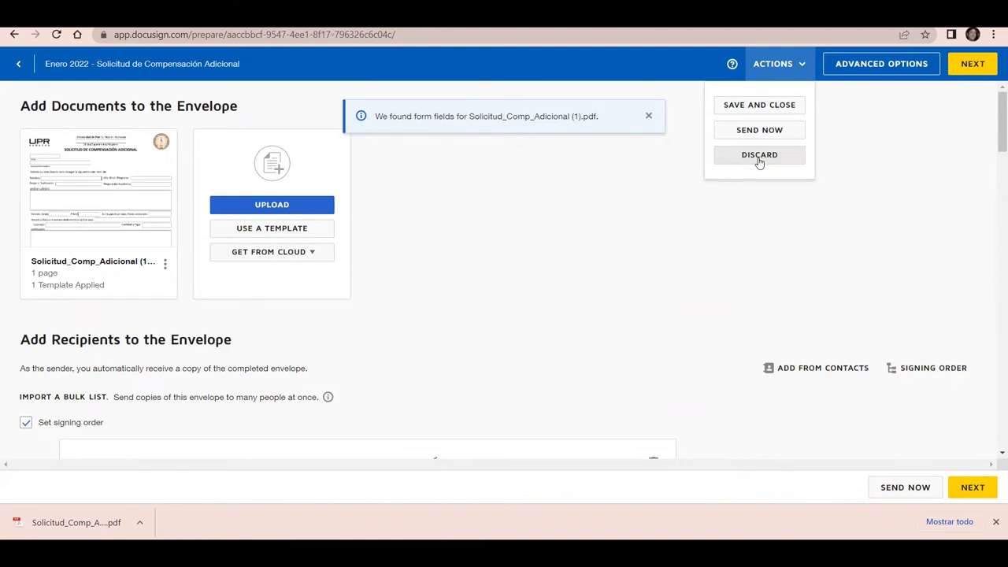
Discard the draft envelope and confirm in the Discard Draft dialog
left_click(759, 157)
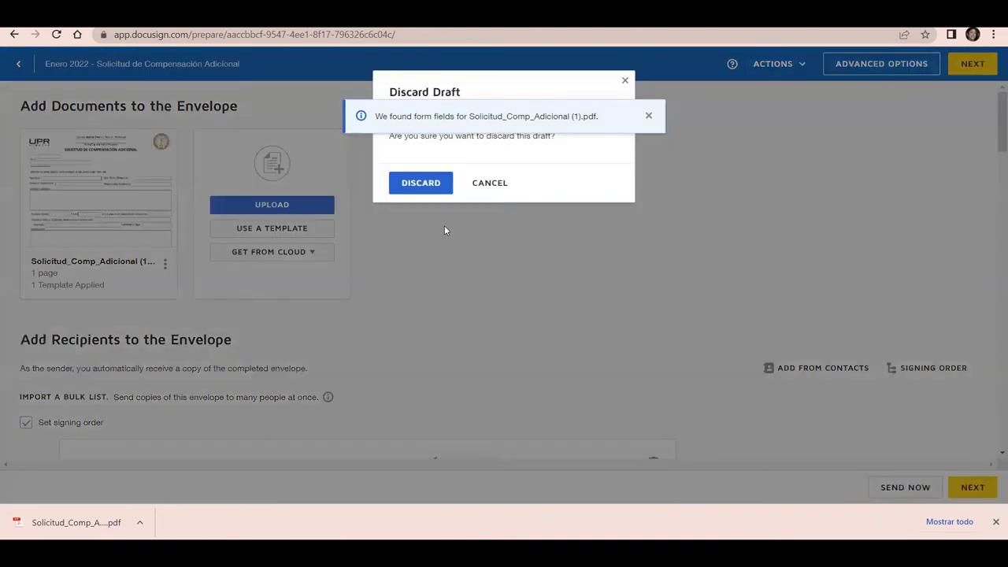
left_click(405, 188)
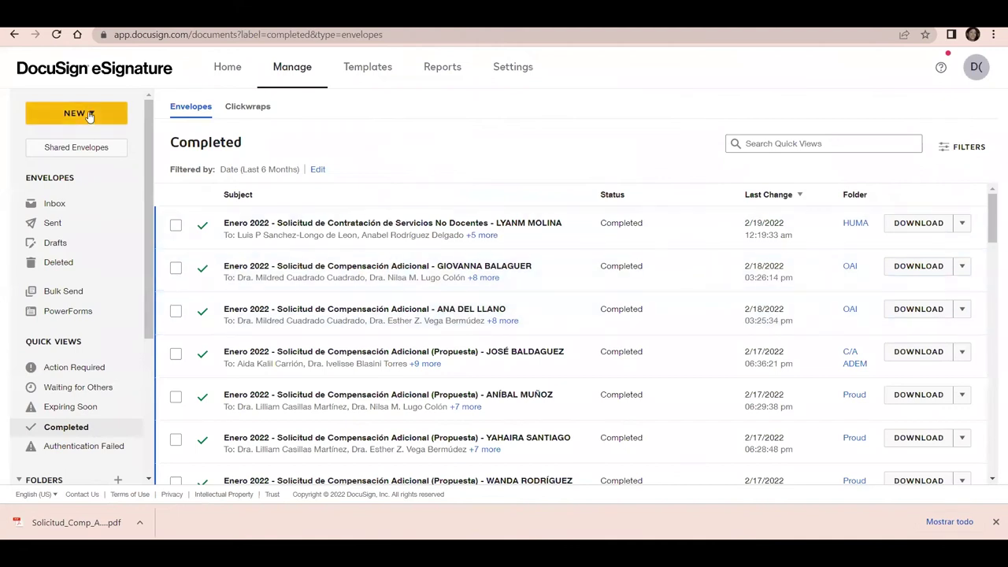
left_click(89, 115)
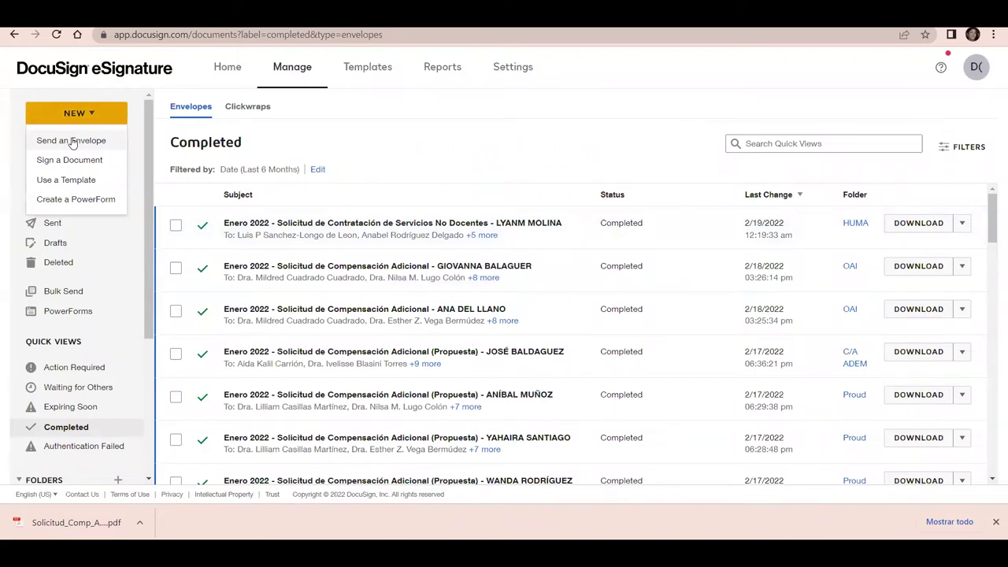
left_click(72, 143)
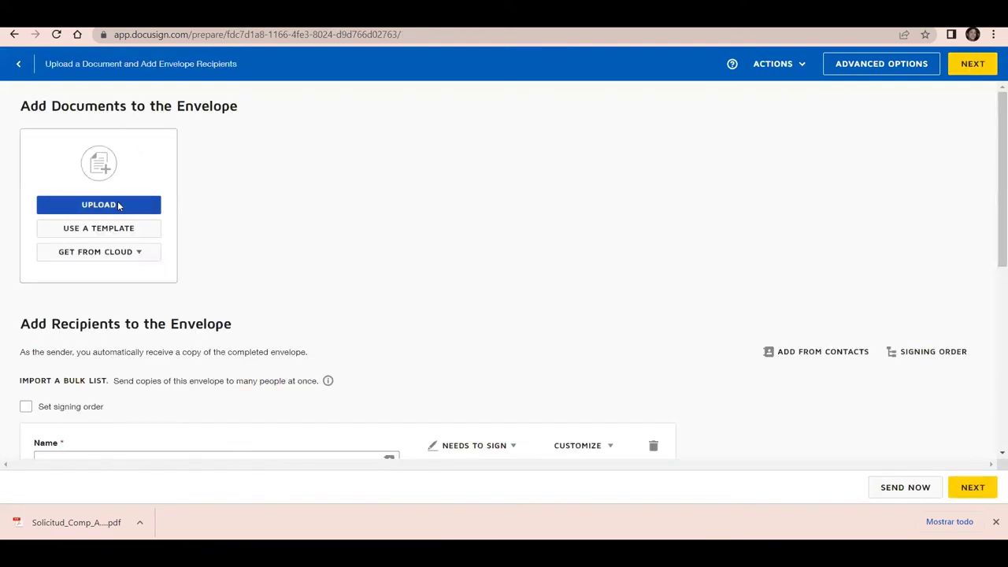
left_click(119, 206)
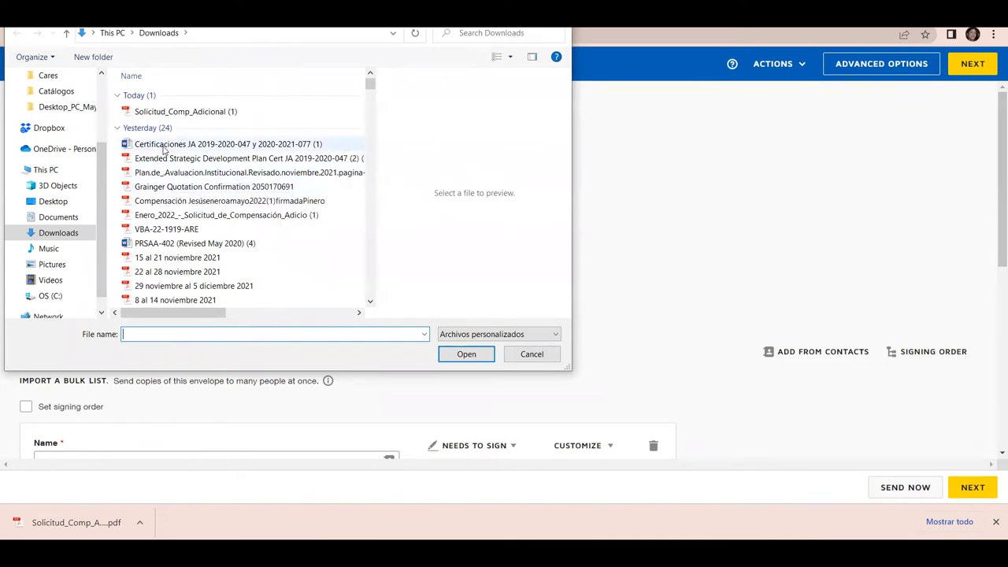
left_click(160, 187)
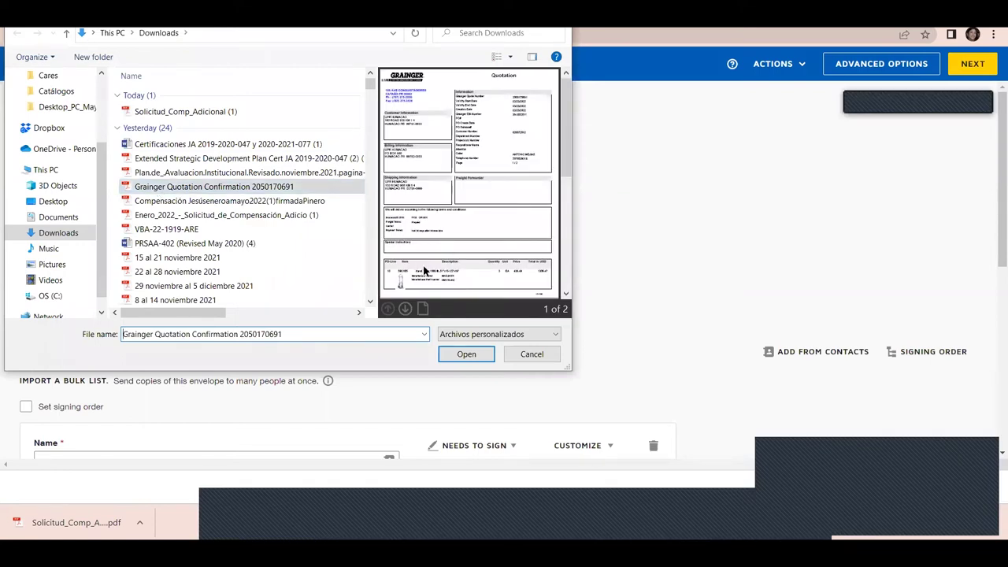
left_click(475, 358)
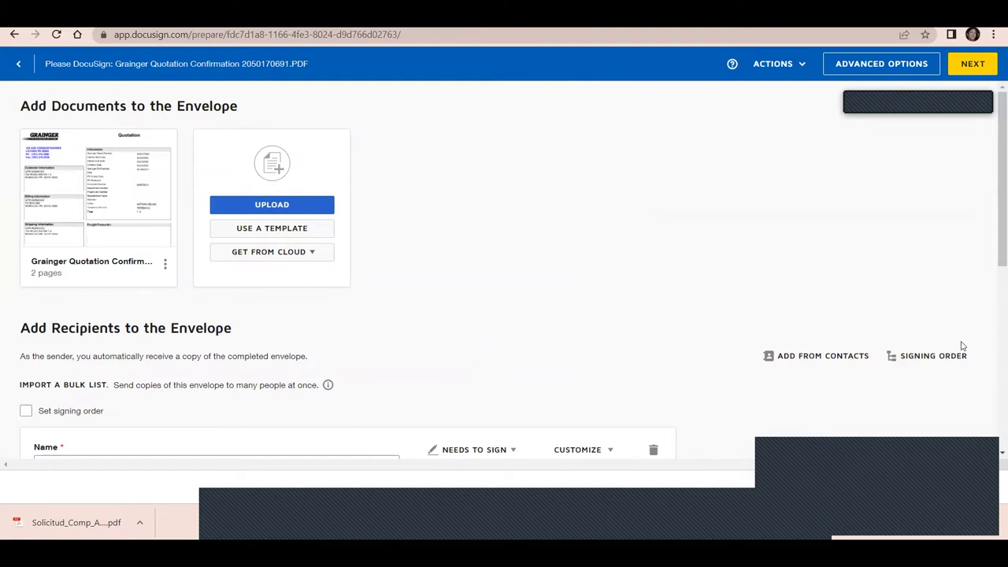
left_click_drag(995, 235, 993, 263)
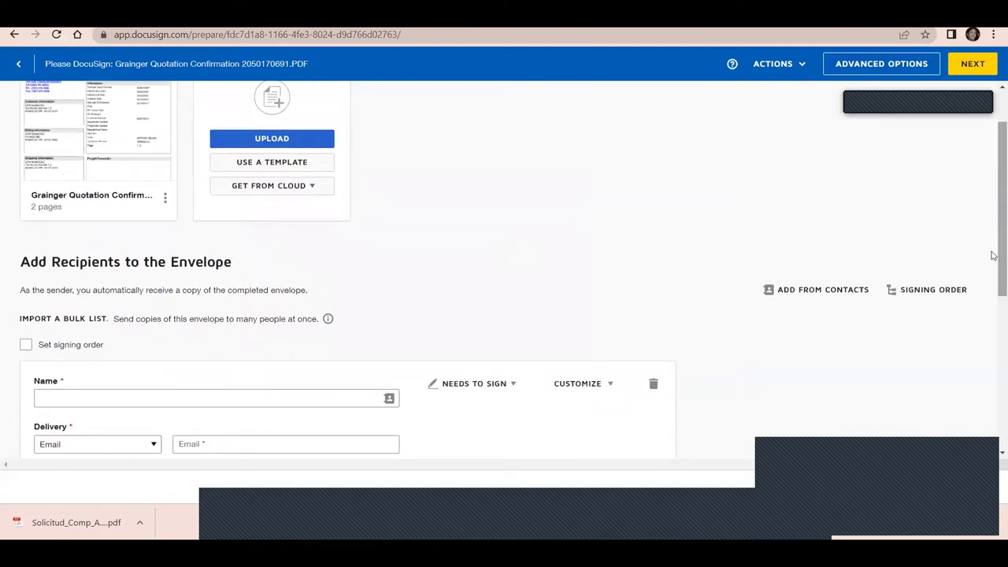
left_click_drag(993, 256, 993, 267)
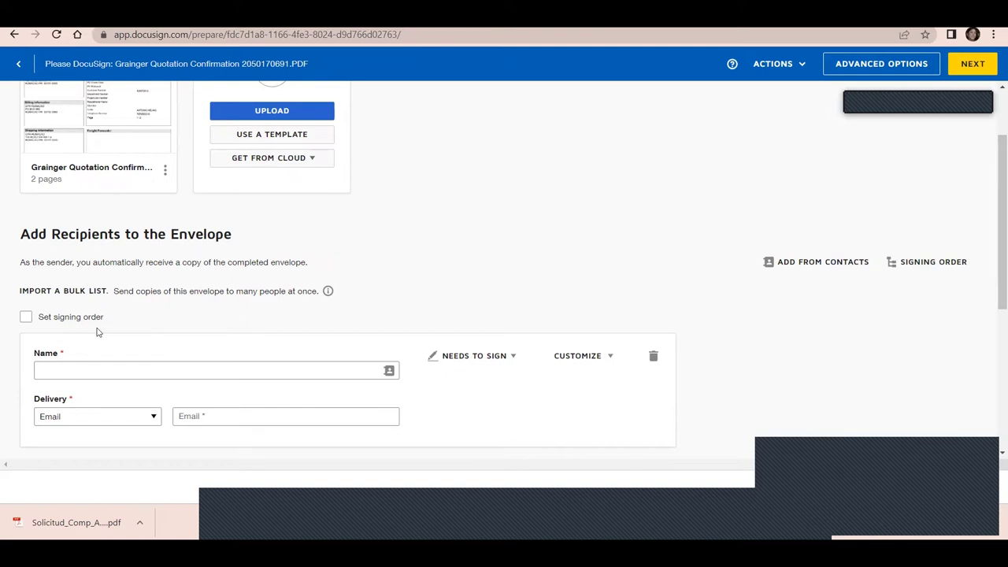
left_click(26, 318)
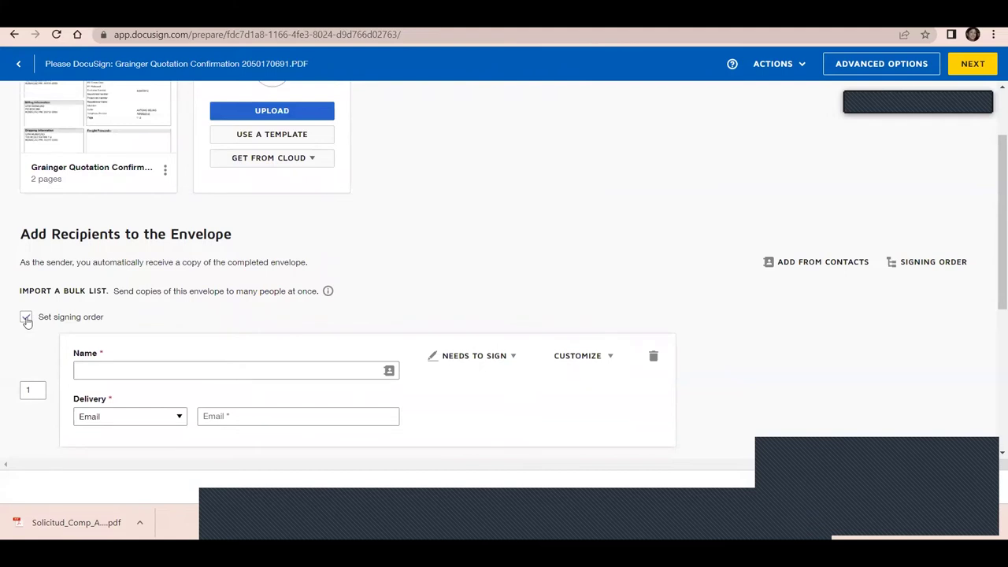
left_click(26, 317)
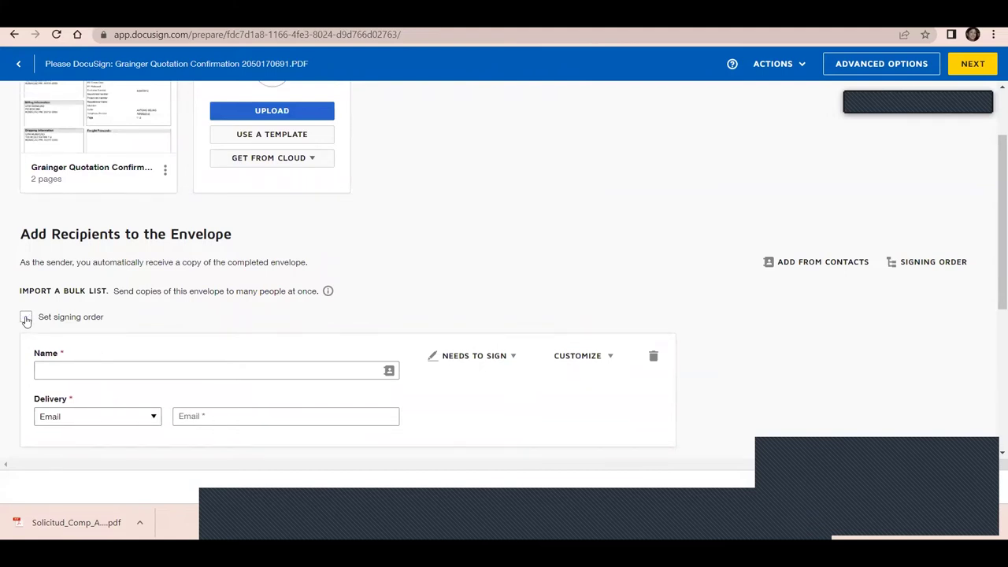
left_click(86, 371)
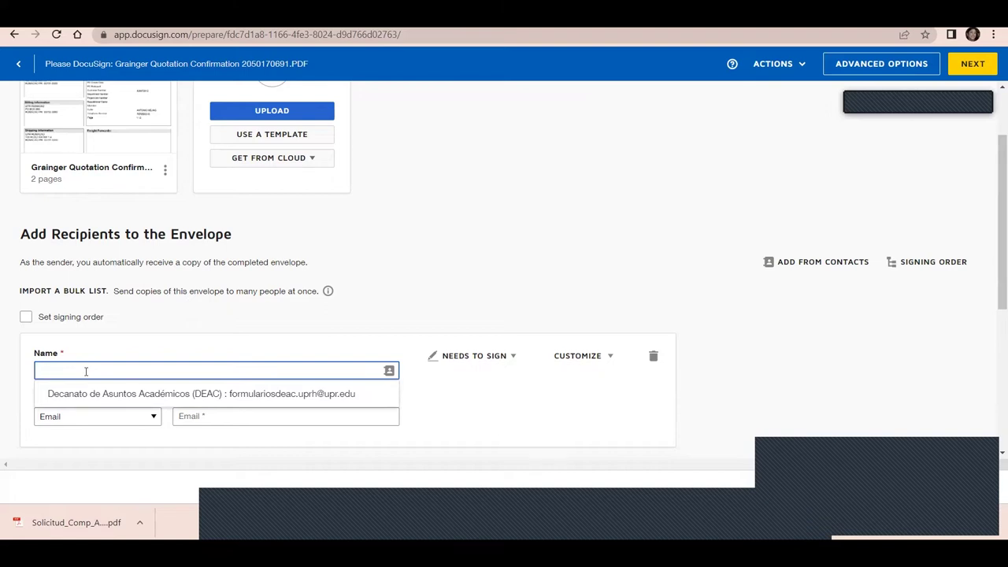
Fill the first recipient's name and e-mail from the matching saved contact
type("Karla")
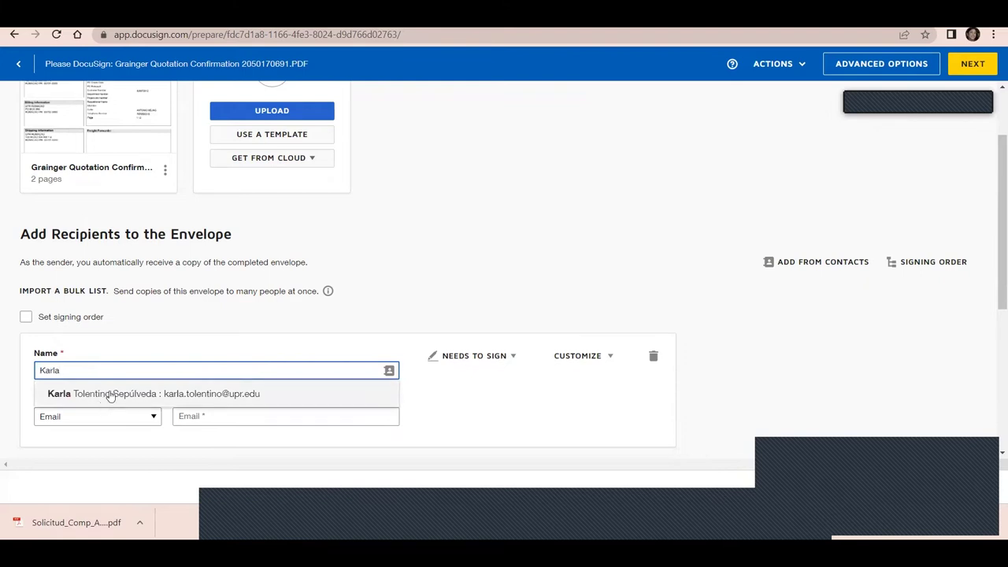
left_click(110, 393)
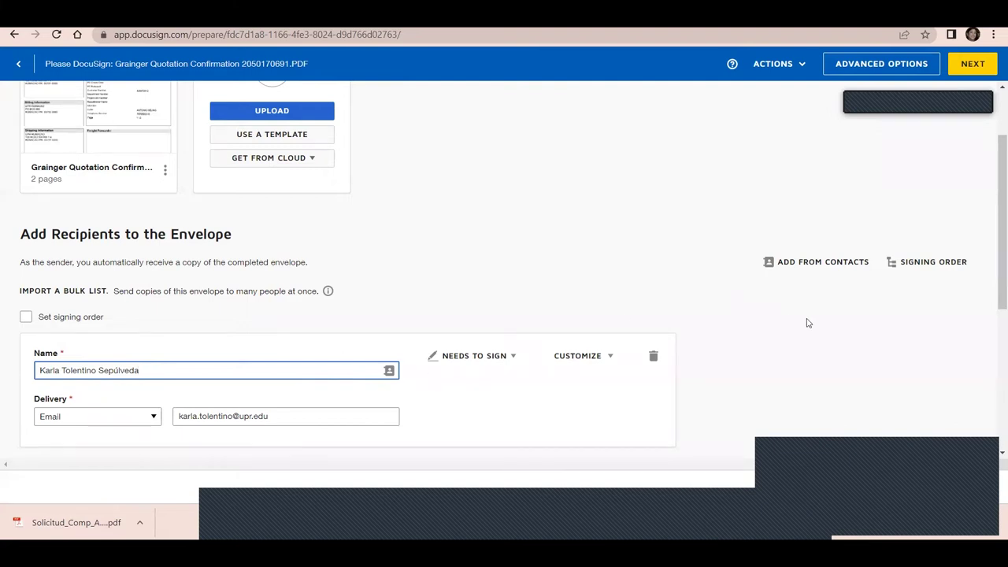
left_click_drag(995, 289, 994, 349)
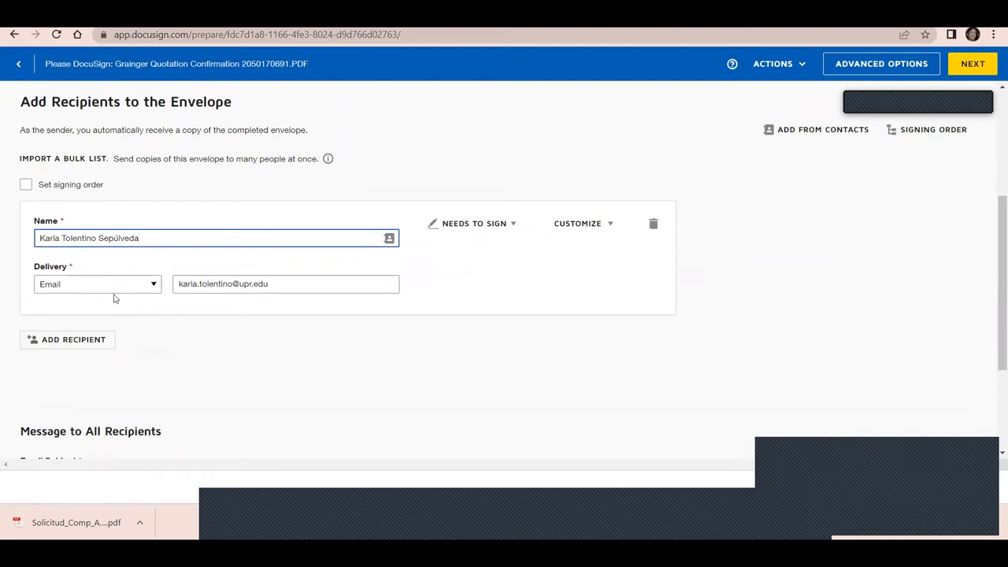
left_click(153, 285)
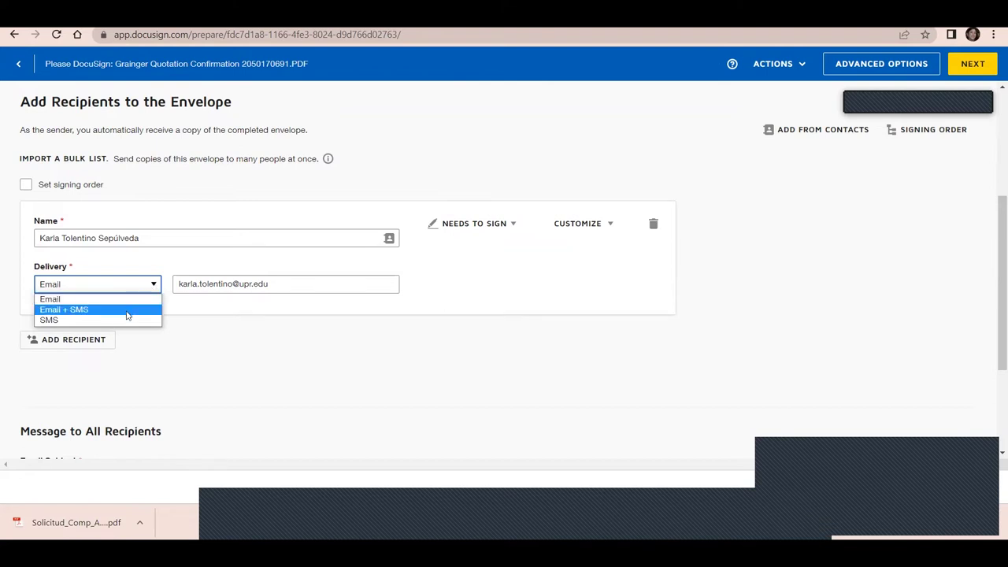
left_click(86, 310)
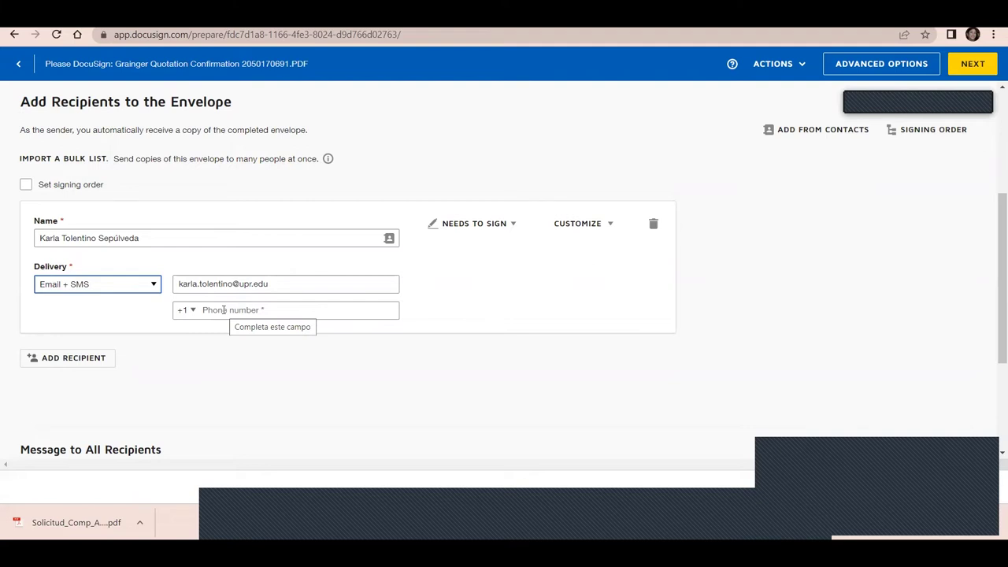
left_click(154, 286)
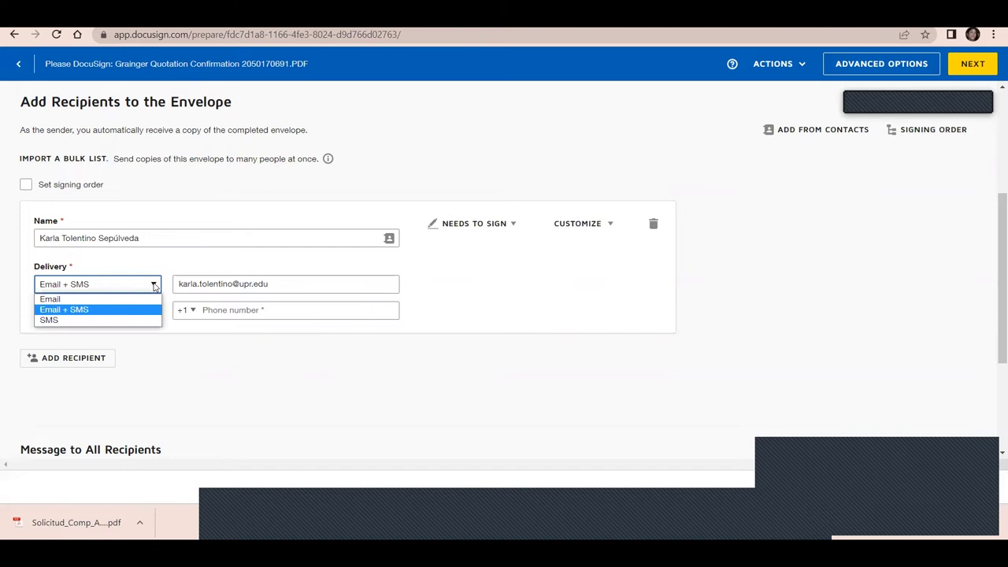
left_click(132, 322)
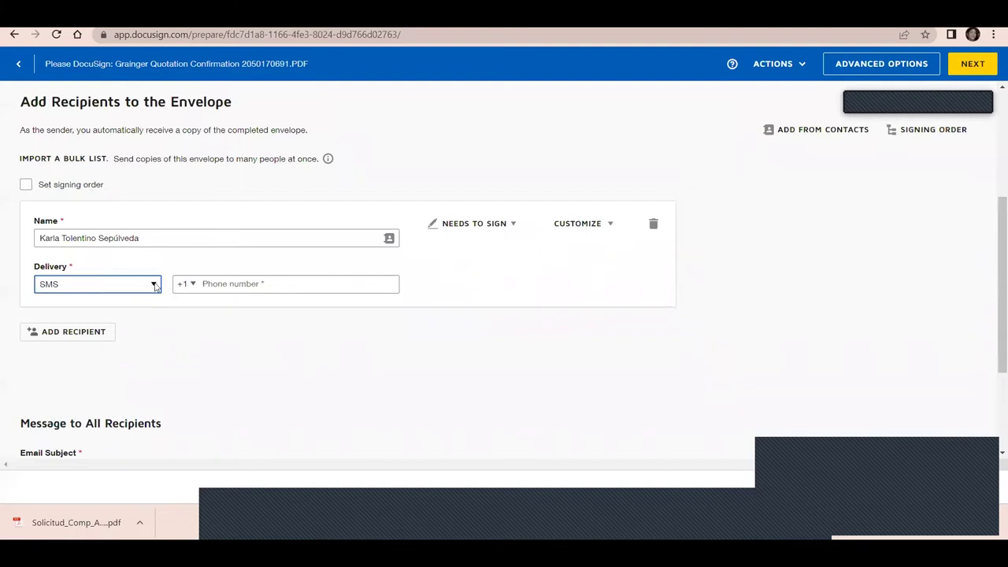
left_click(155, 287)
left_click(142, 300)
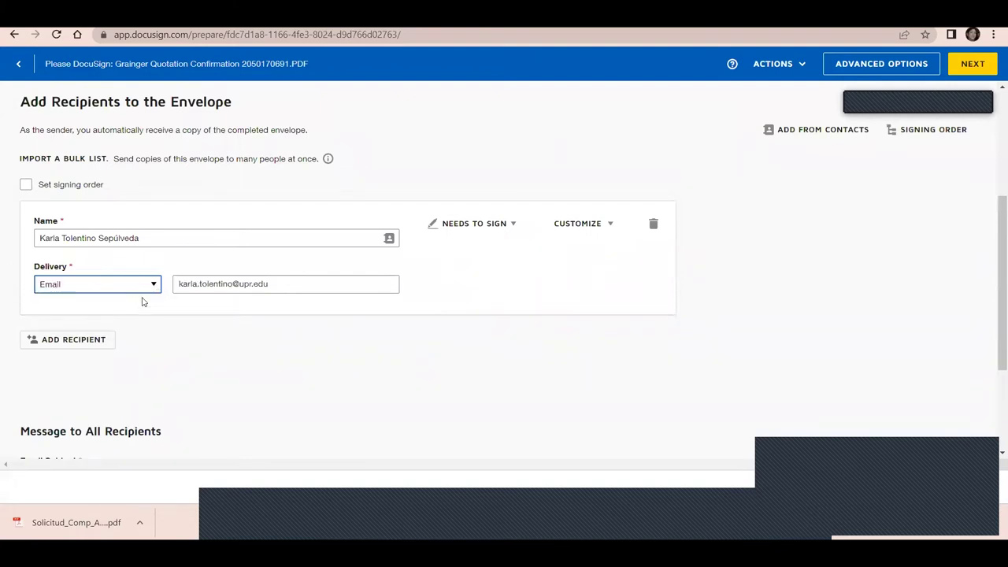
Add a second recipient and fill its name and e-mail from a saved contact
left_click(87, 345)
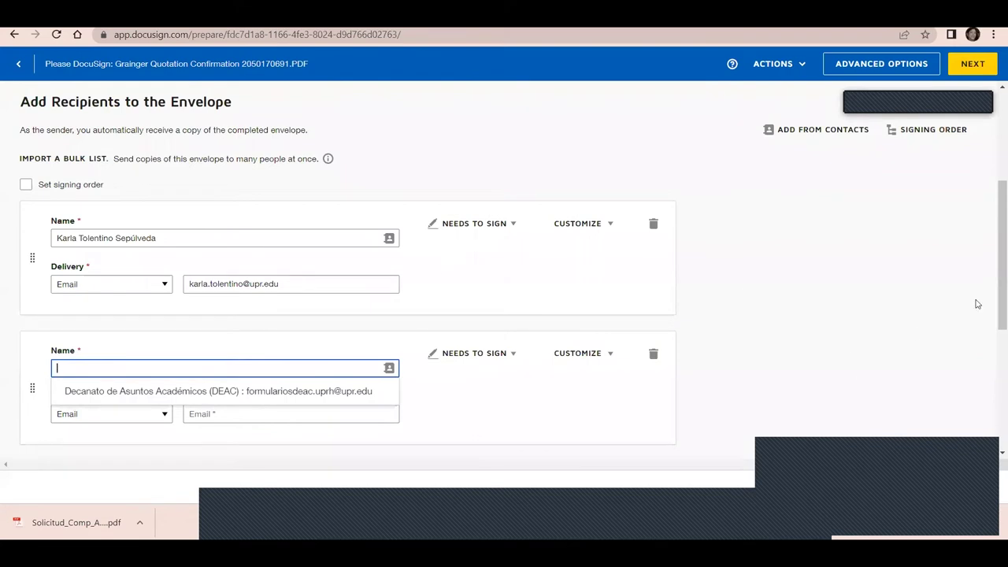
left_click_drag(992, 297, 787, 358)
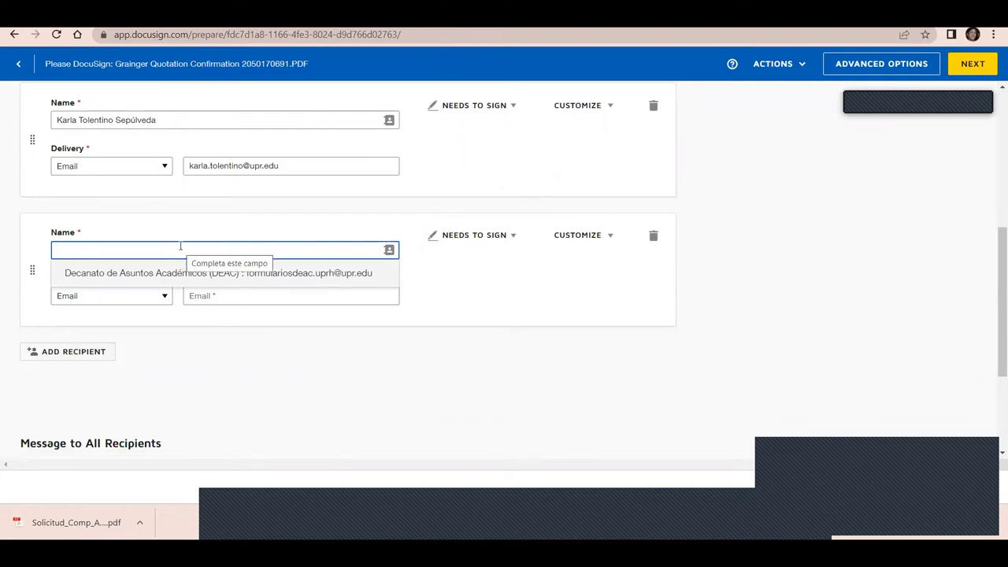
type("awilda")
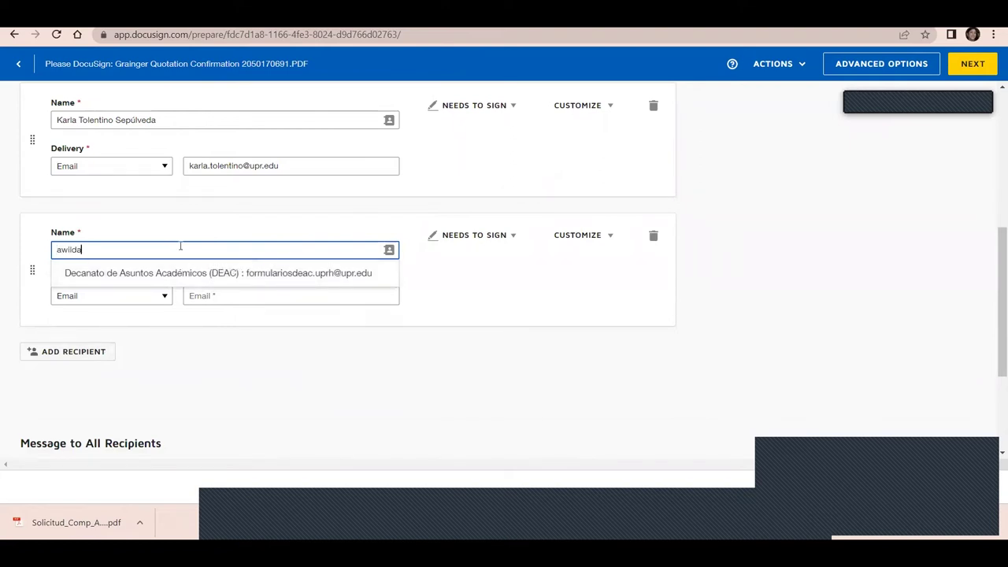
left_click(186, 276)
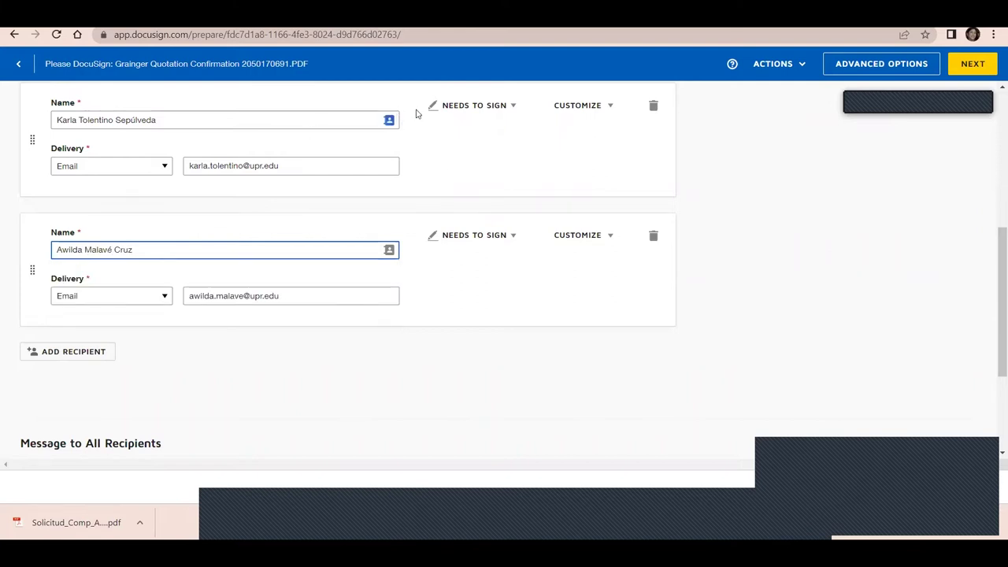
Set the first recipient to Receives a Copy and add a third recipient entry
left_click(510, 107)
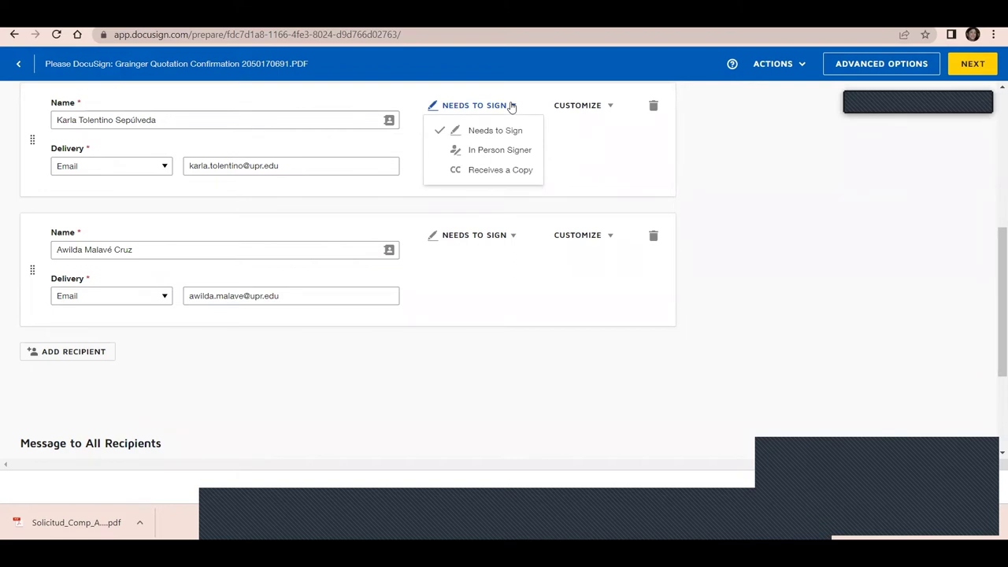
left_click(489, 171)
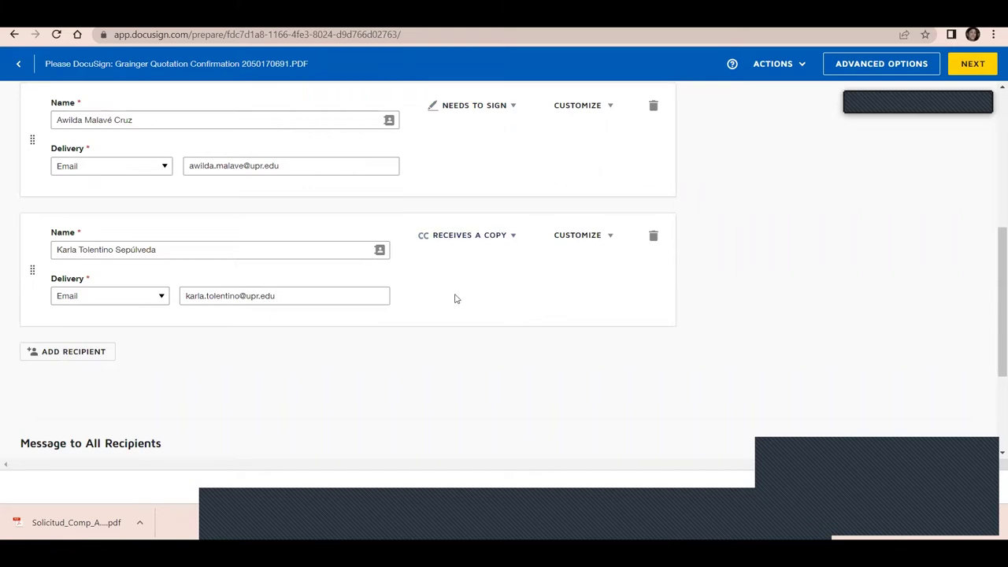
left_click(91, 354)
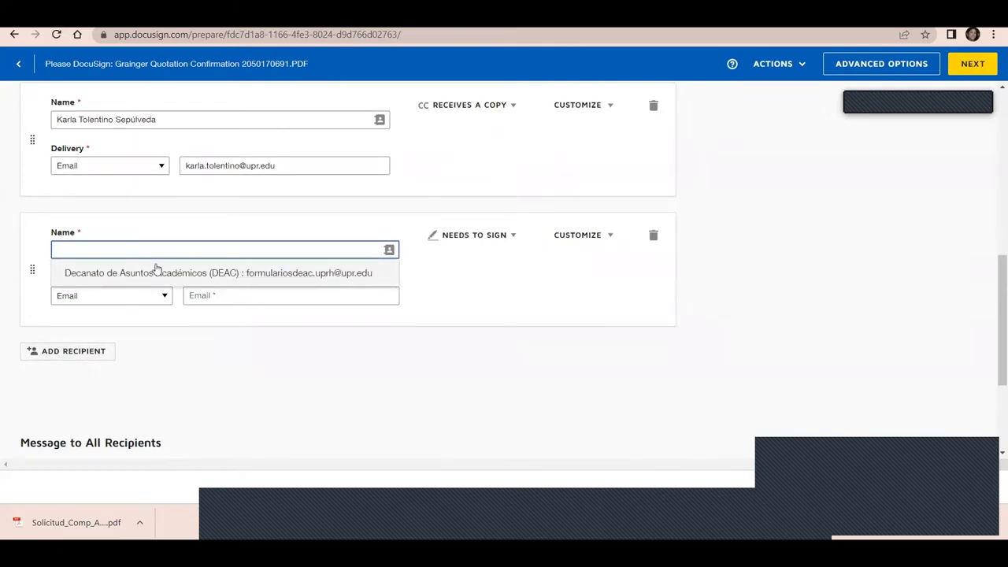
Fill the third recipient from the saved contact Decanato de Asuntos Académicos (DEAC)
type("de")
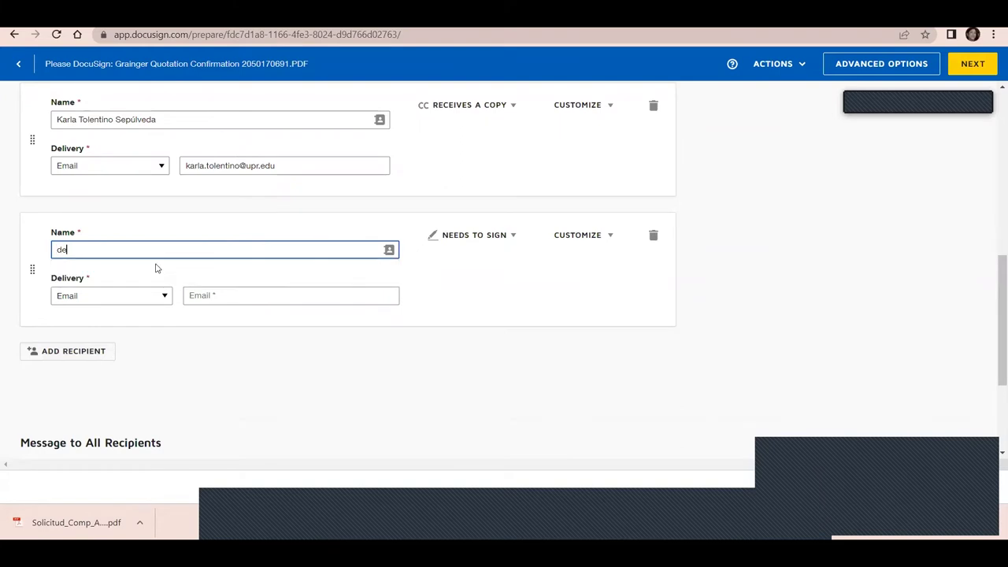
key("BackSpace")
key("BackSpace")
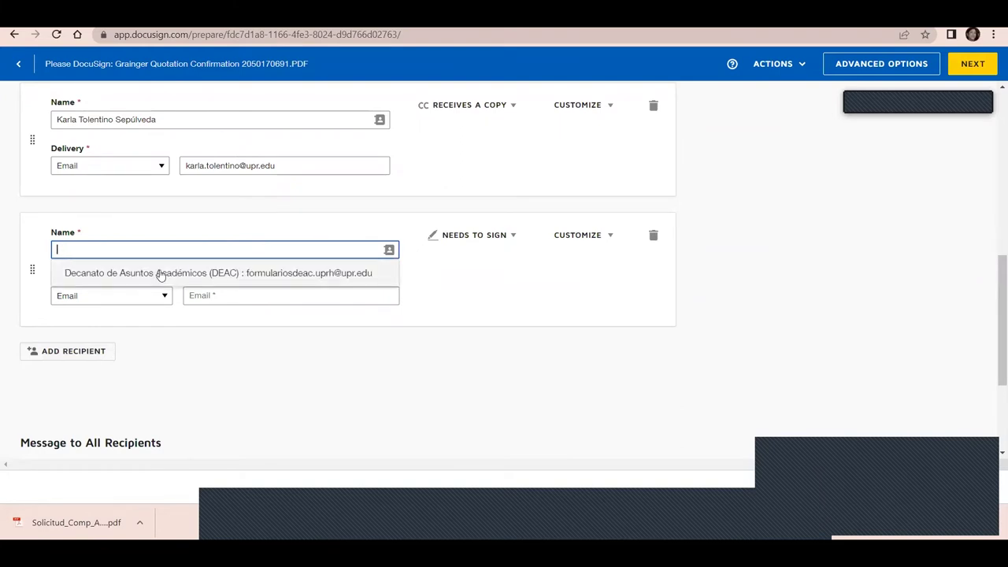
left_click(159, 271)
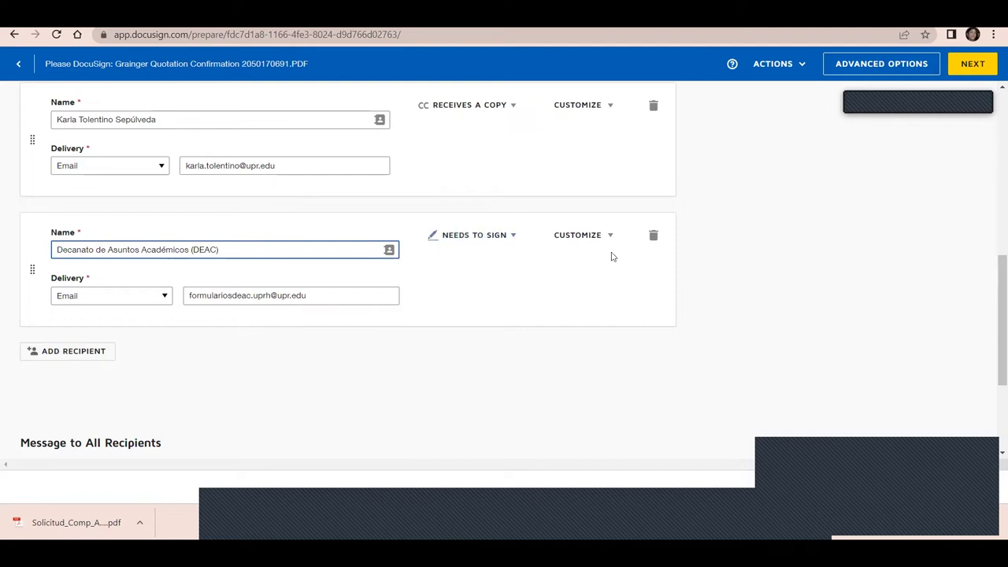
left_click_drag(993, 298, 993, 210)
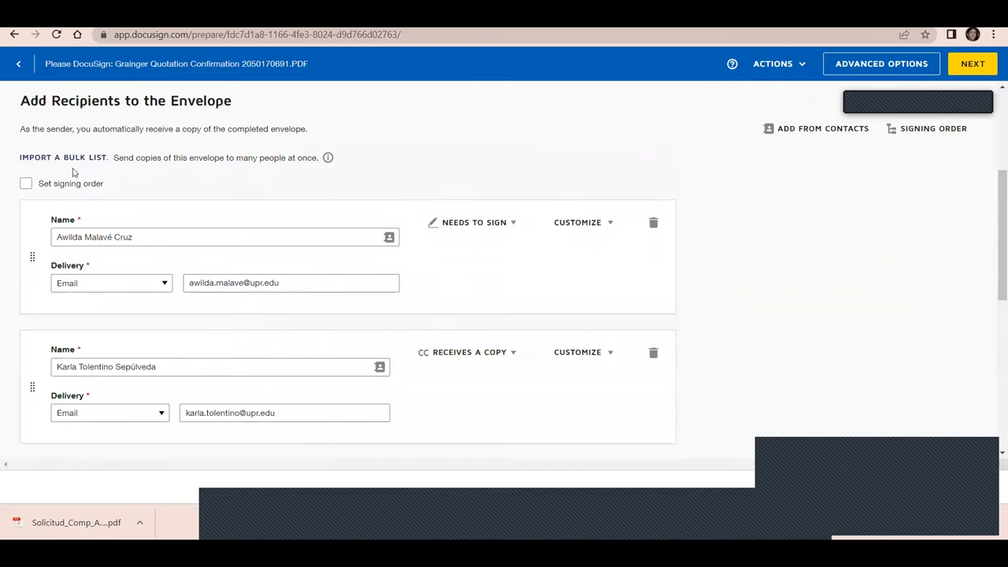
Enable signing order and set routing orders so DEAC is 2 and the copy recipient 3
left_click(26, 186)
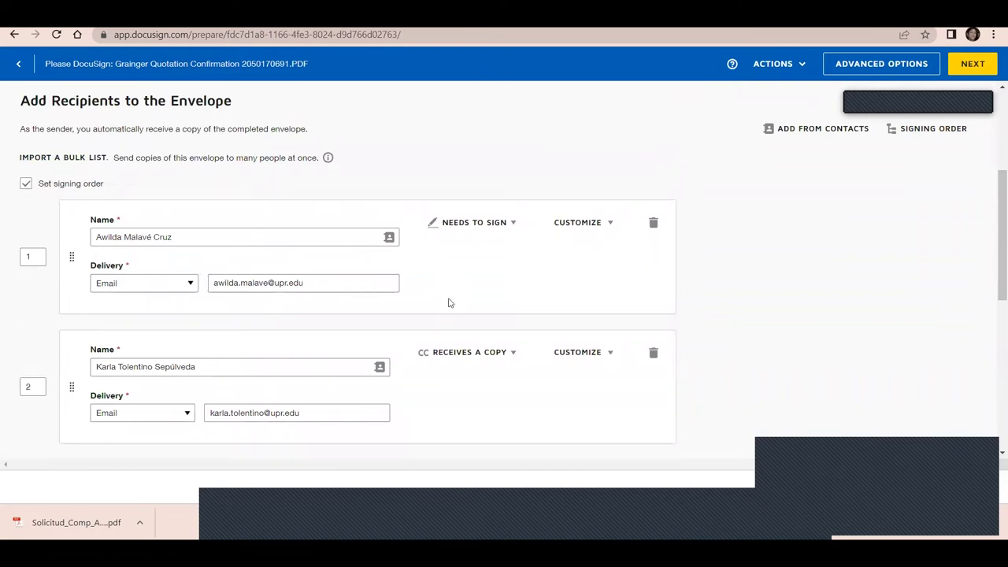
scroll(993, 244, "down", 1)
left_click_drag(992, 245, 992, 279)
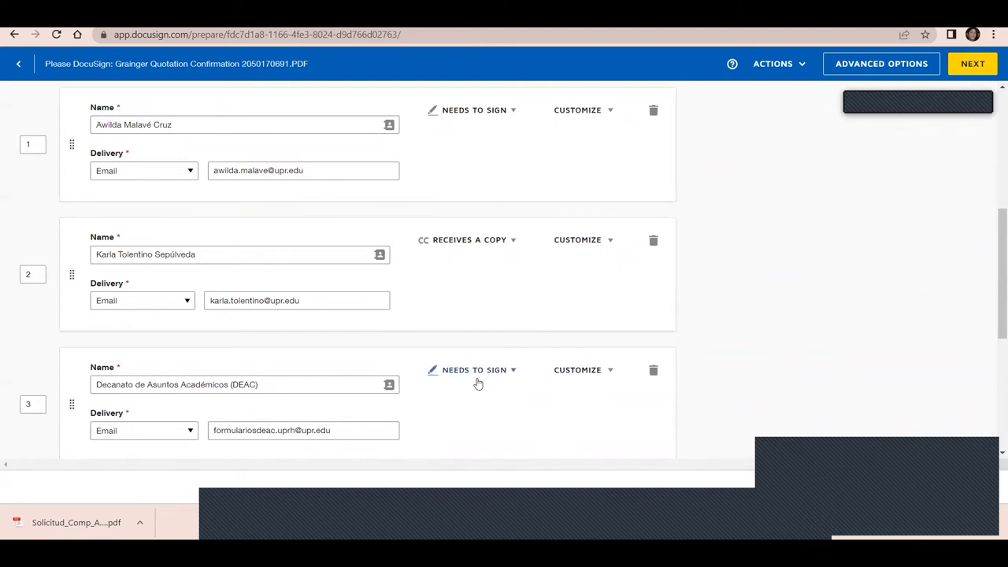
double_click(30, 274)
type("3")
left_click(7, 278)
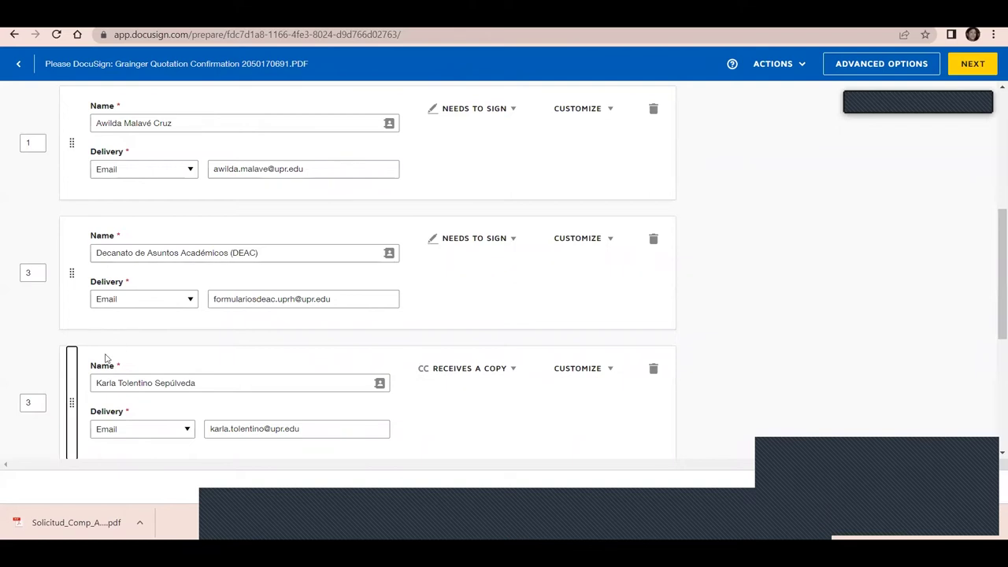
left_click(31, 406)
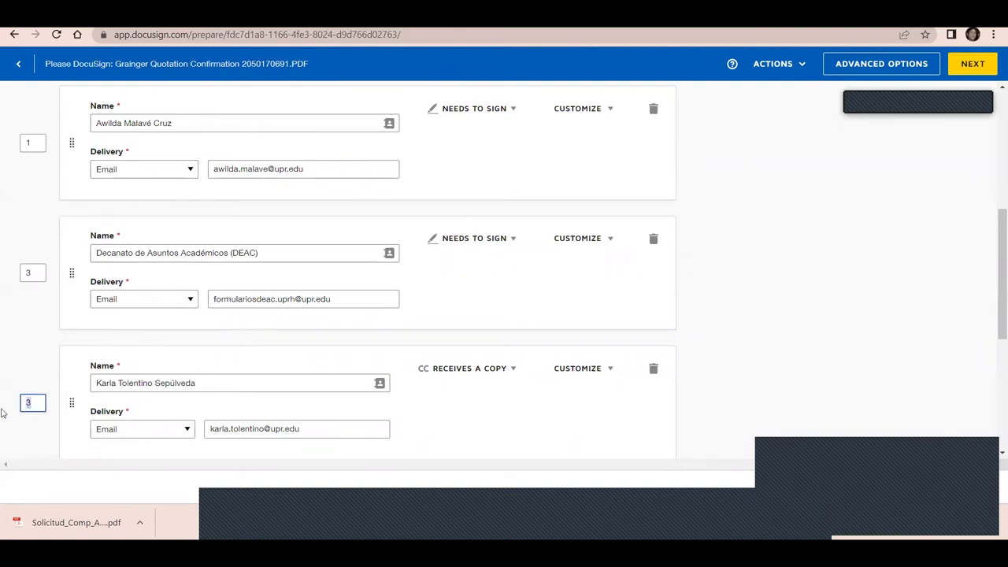
left_click(34, 272)
type("2")
key("Tab")
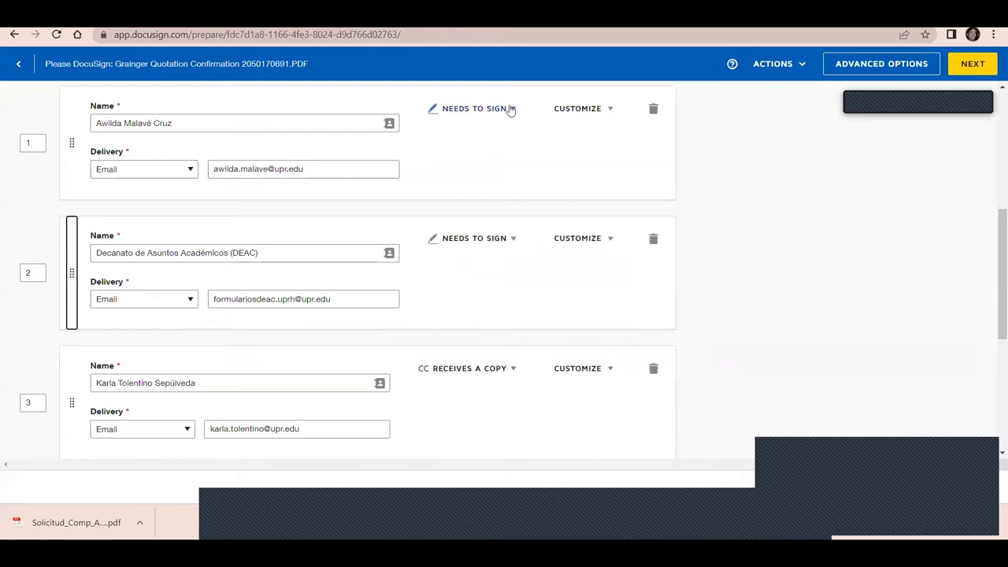
Add a private message with test text 'nksdknfkjshd' to the first recipient
left_click(610, 110)
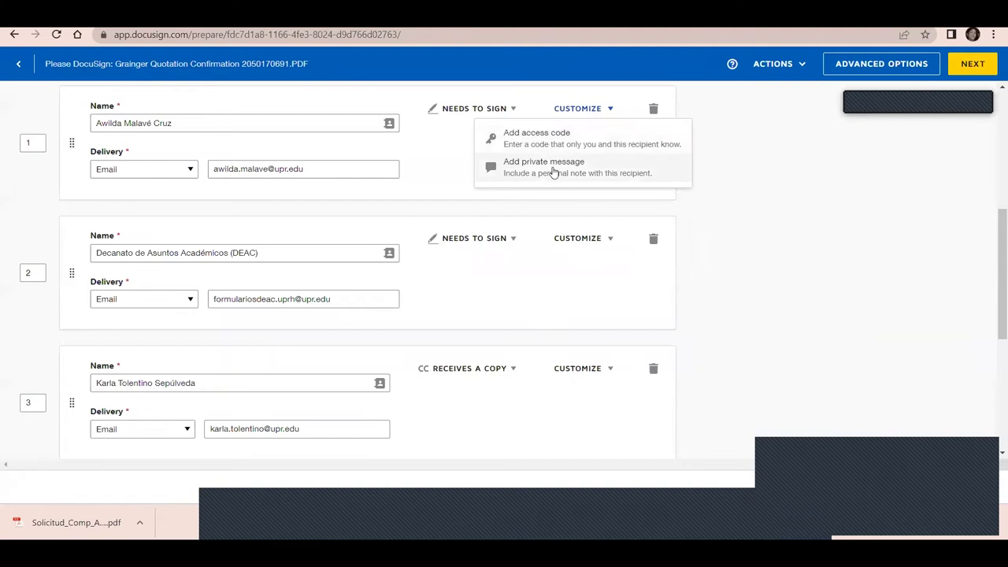
left_click(555, 173)
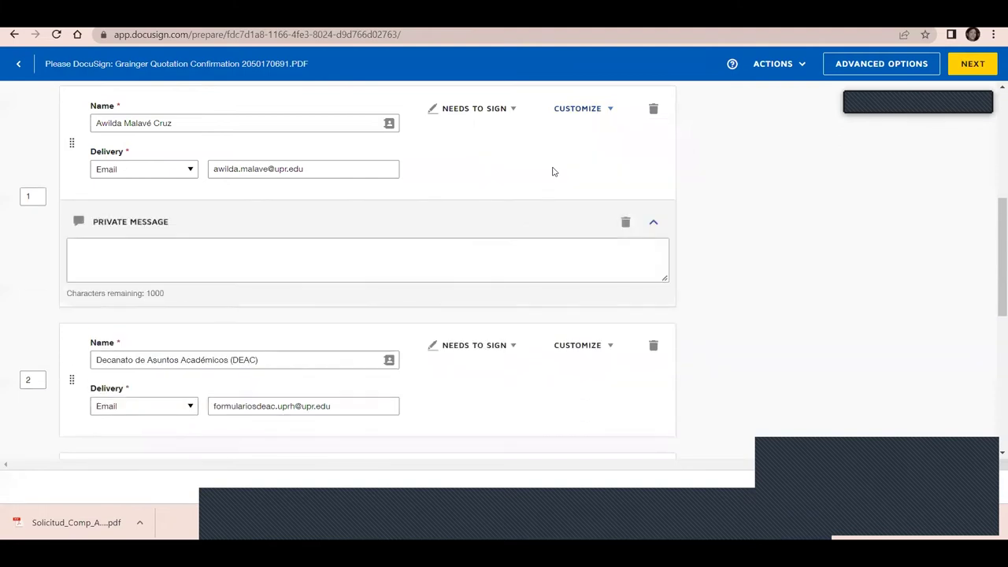
left_click(427, 252)
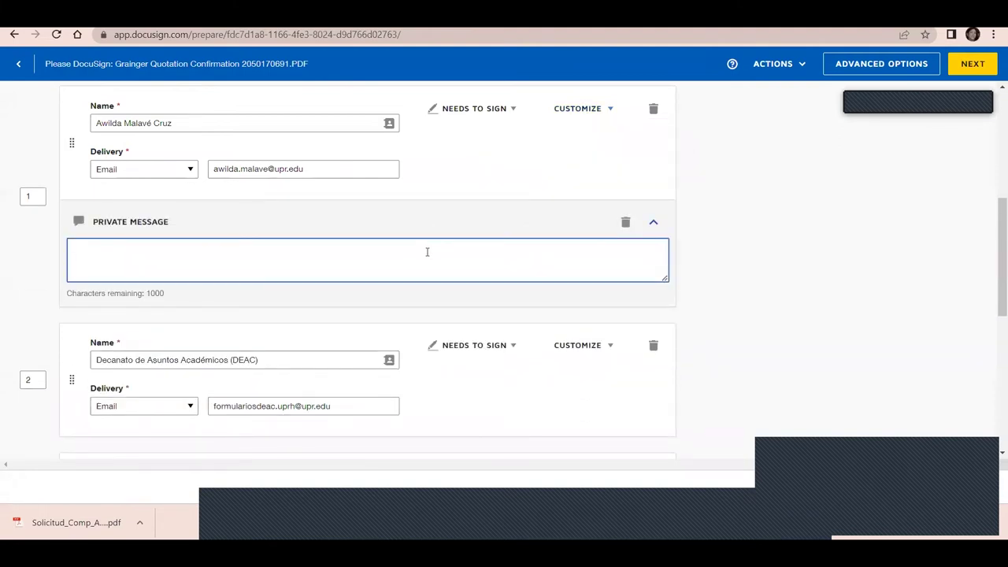
type("nksdknfkjshd")
left_click_drag(995, 251, 994, 420)
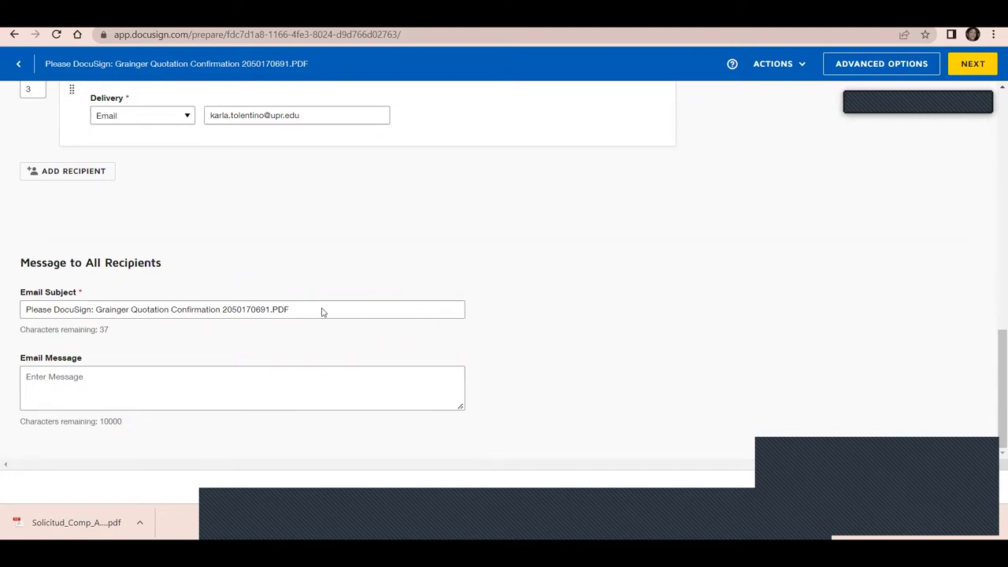
Erase the test message text and replace the email subject with 'Factura para compra'
key("BackSpace")
key("BackSpace")
key("BackSpace")
key("BackSpace")
key("BackSpace")
key("BackSpace")
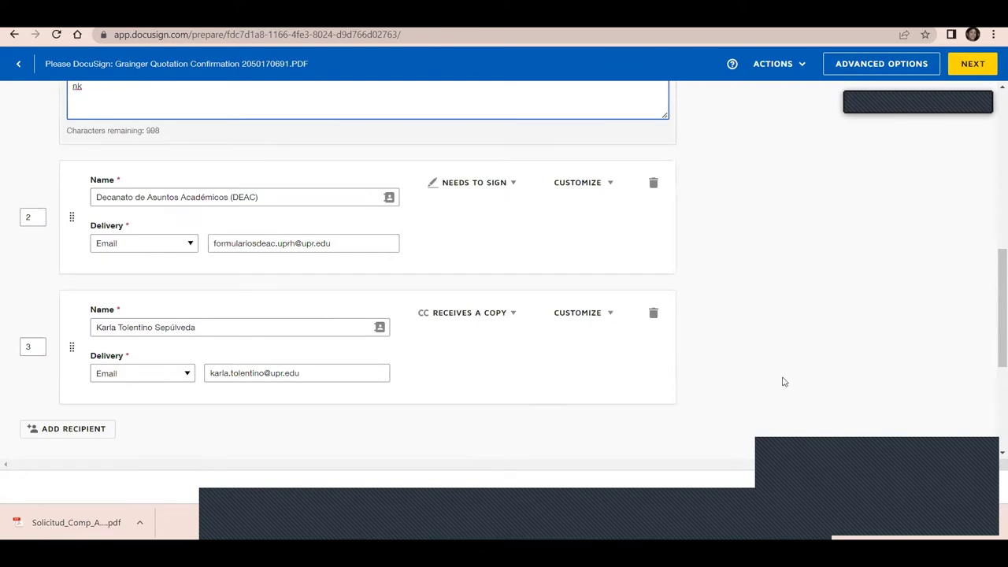
left_click_drag(994, 313, 995, 402)
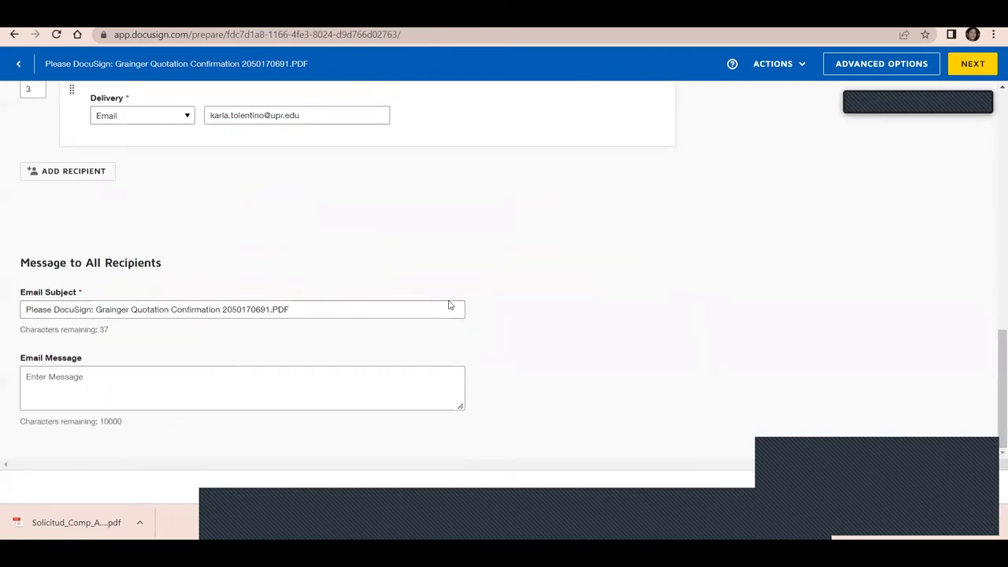
left_click_drag(360, 310, 1, 321)
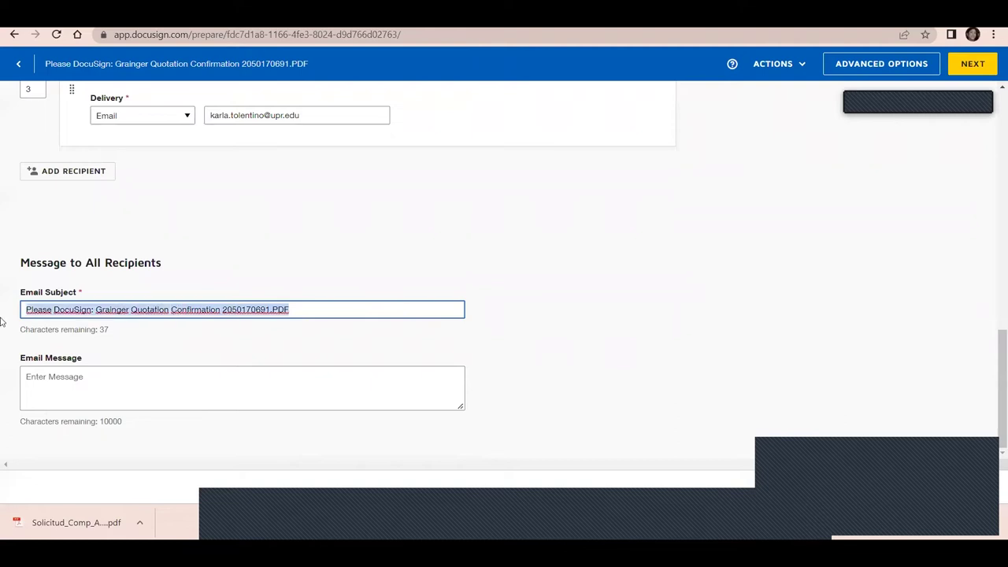
type("Factura ")
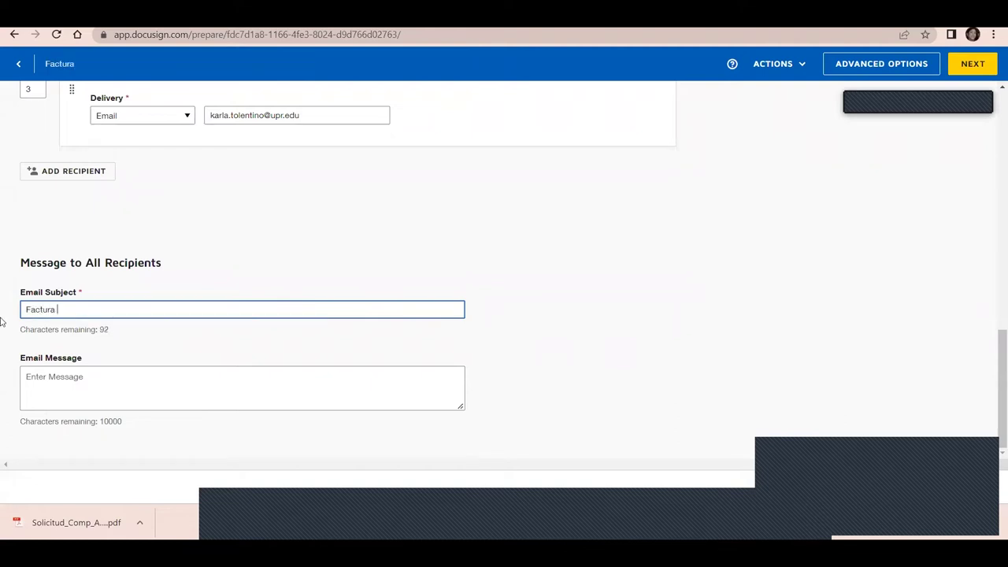
type("para compra")
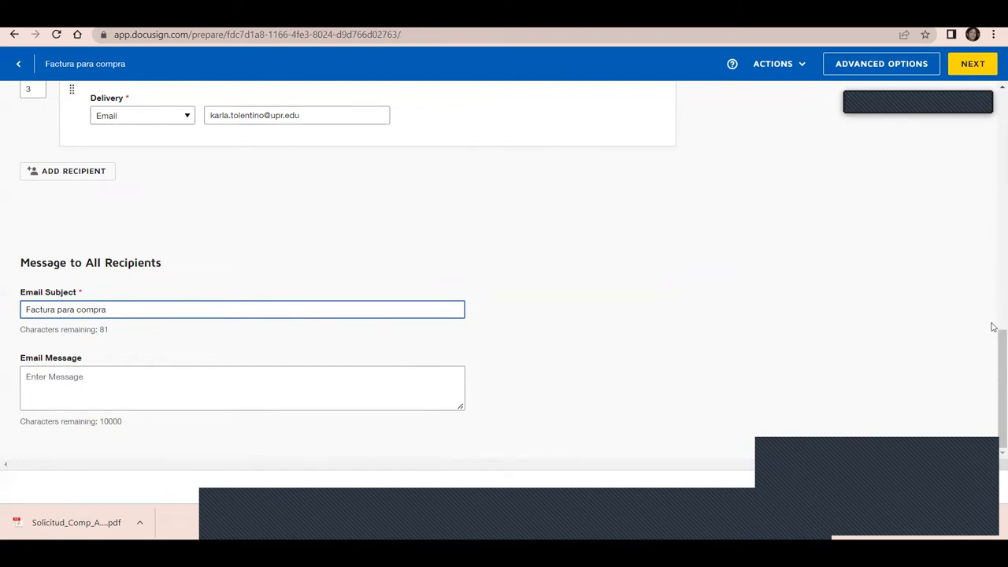
left_click_drag(993, 327, 990, 118)
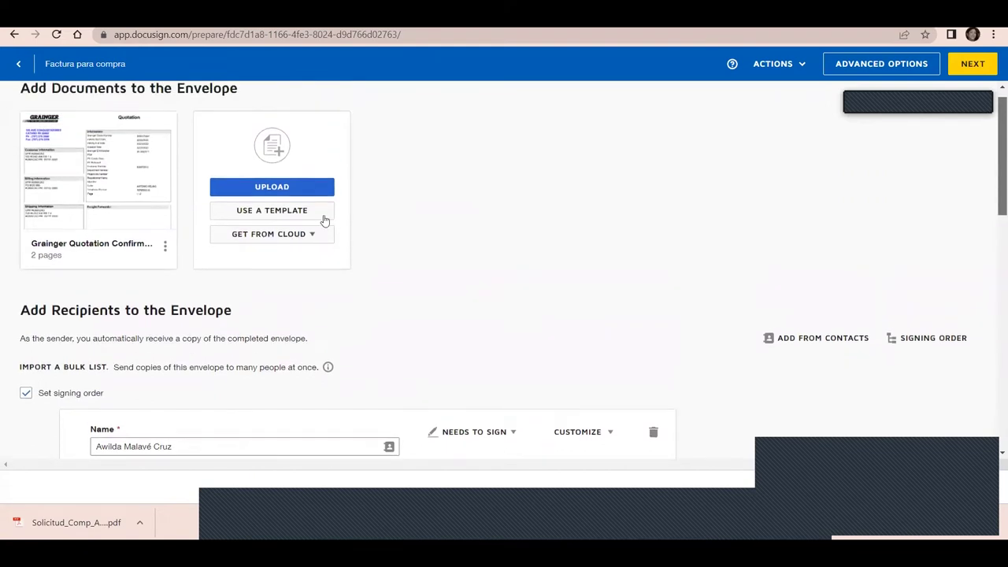
Rename the uploaded Grainger quotation document to 'Factura Grainger'
mouse_move(134, 206)
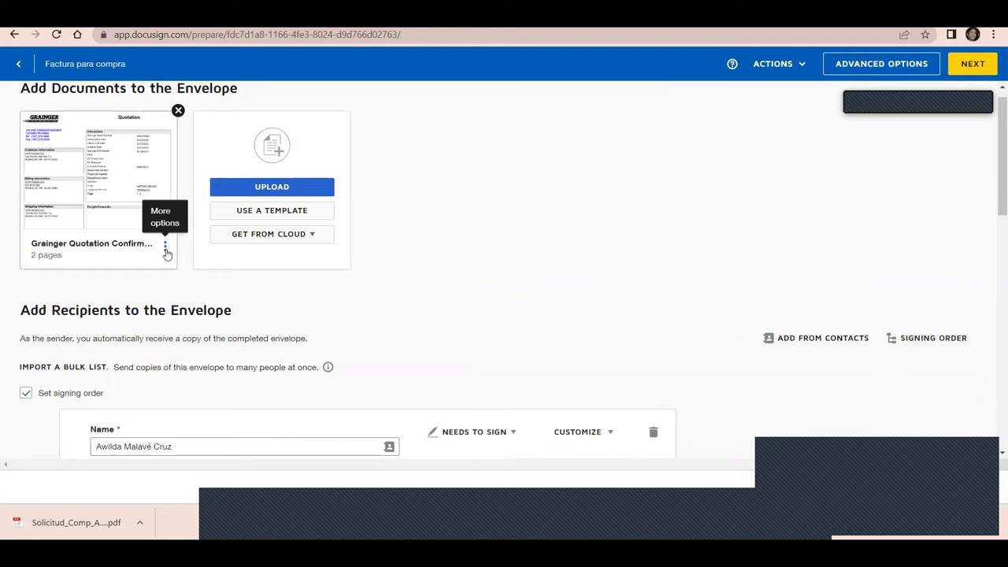
left_click(166, 249)
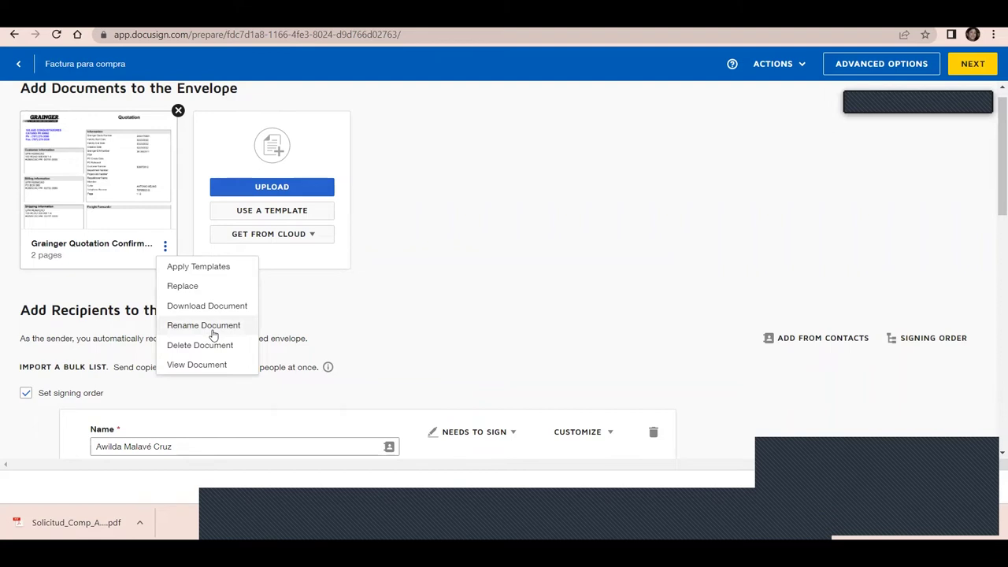
left_click(211, 327)
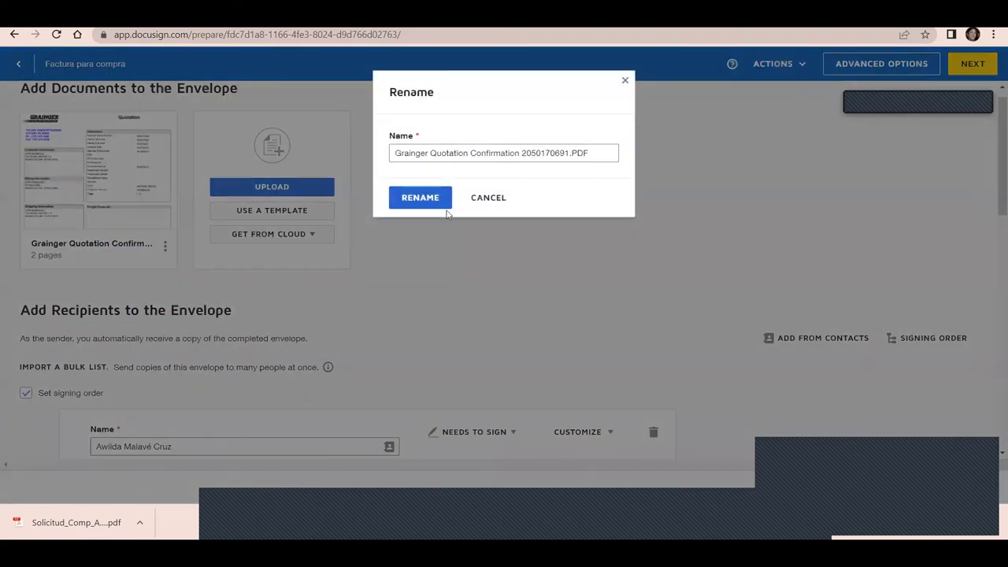
left_click(600, 149)
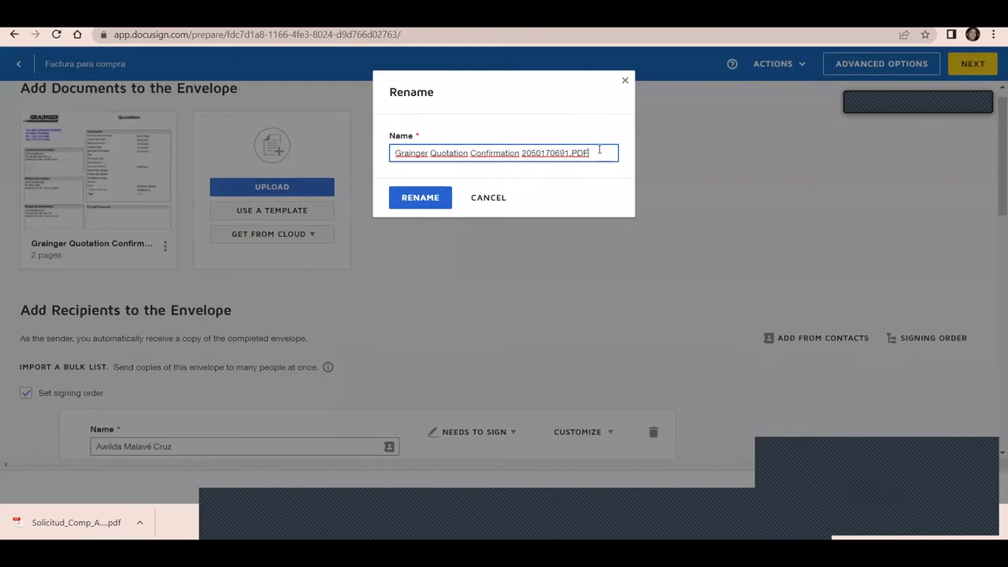
left_click_drag(599, 149, 357, 146)
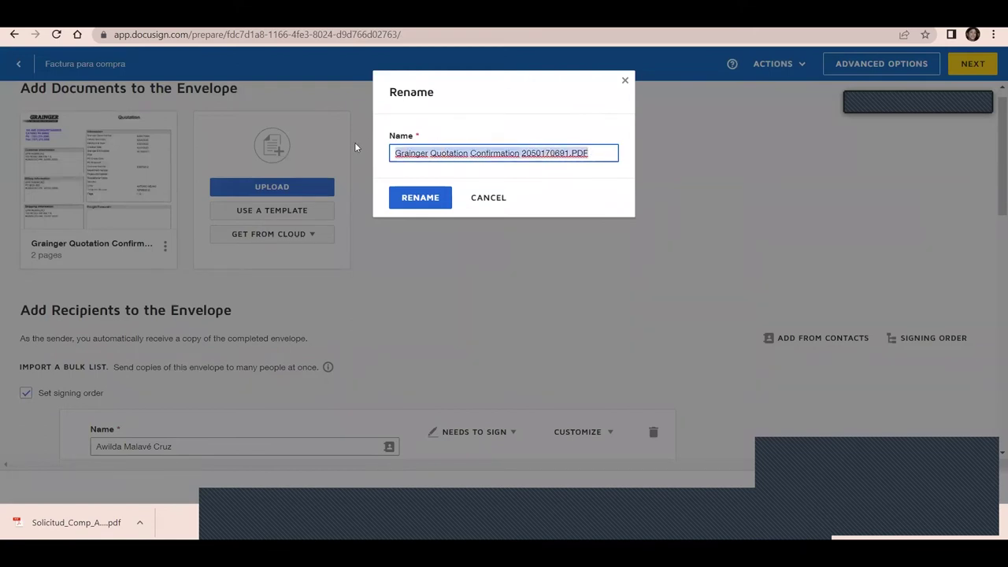
type("Factura Grainger")
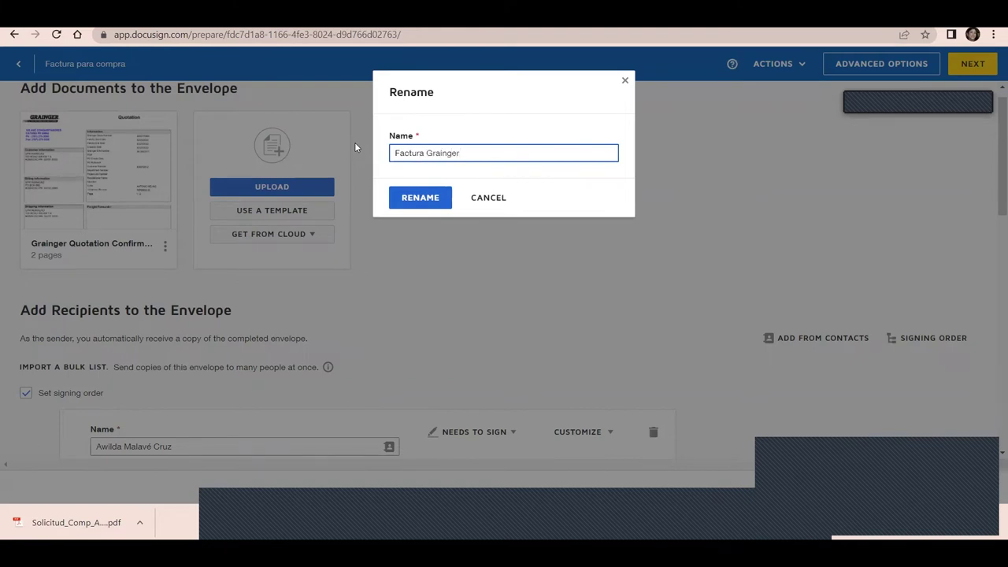
left_click(418, 198)
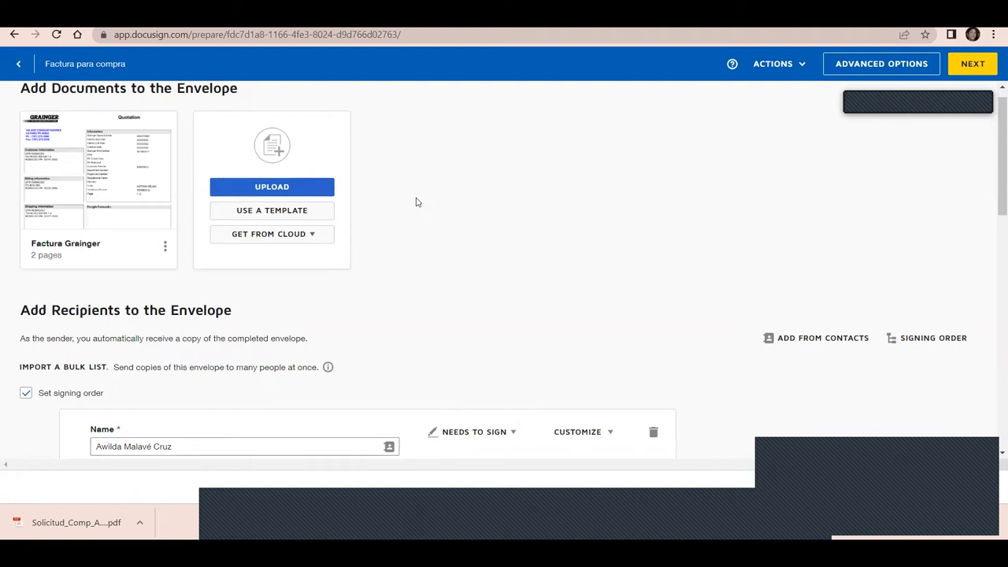
left_click(166, 248)
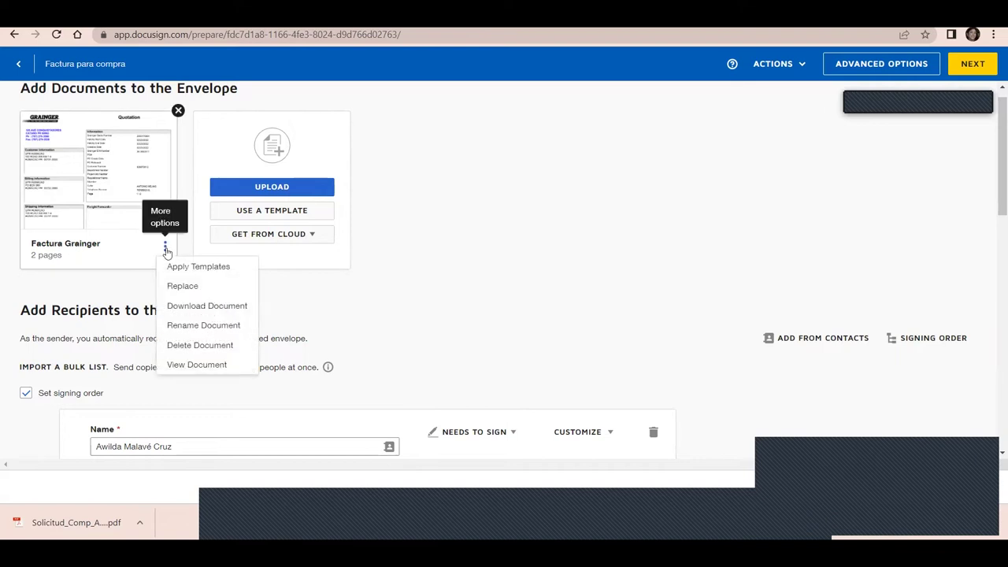
left_click(196, 365)
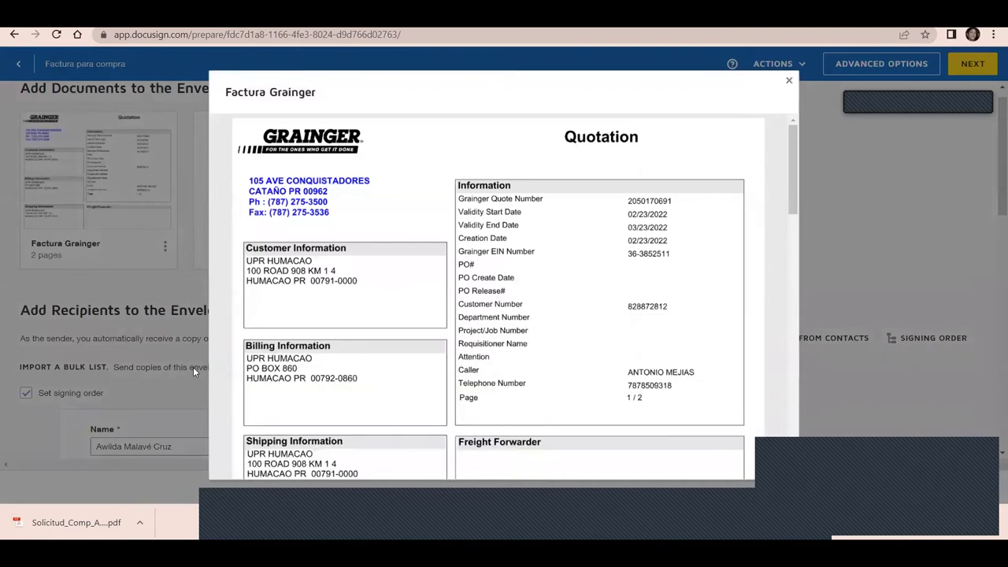
left_click(788, 82)
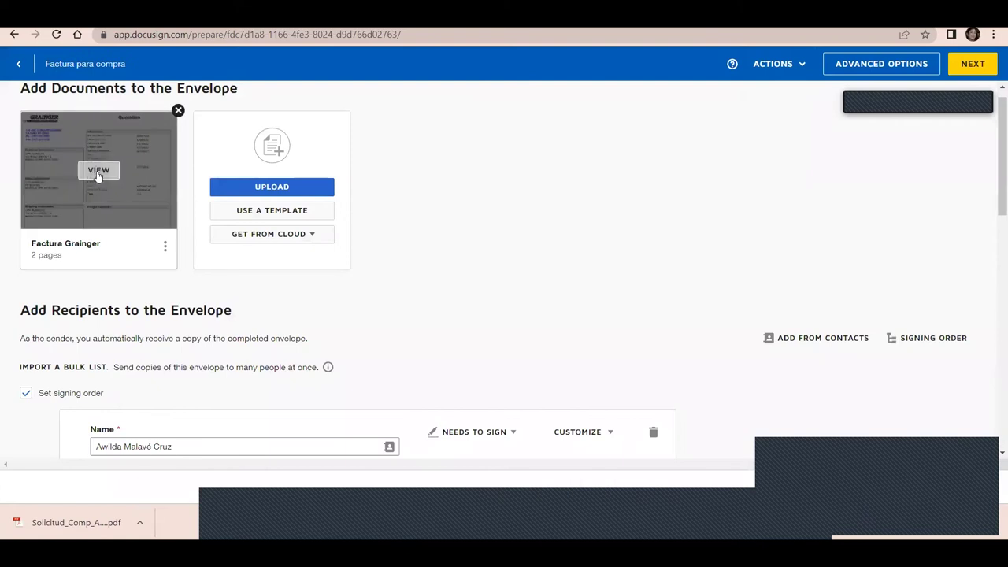
left_click(99, 171)
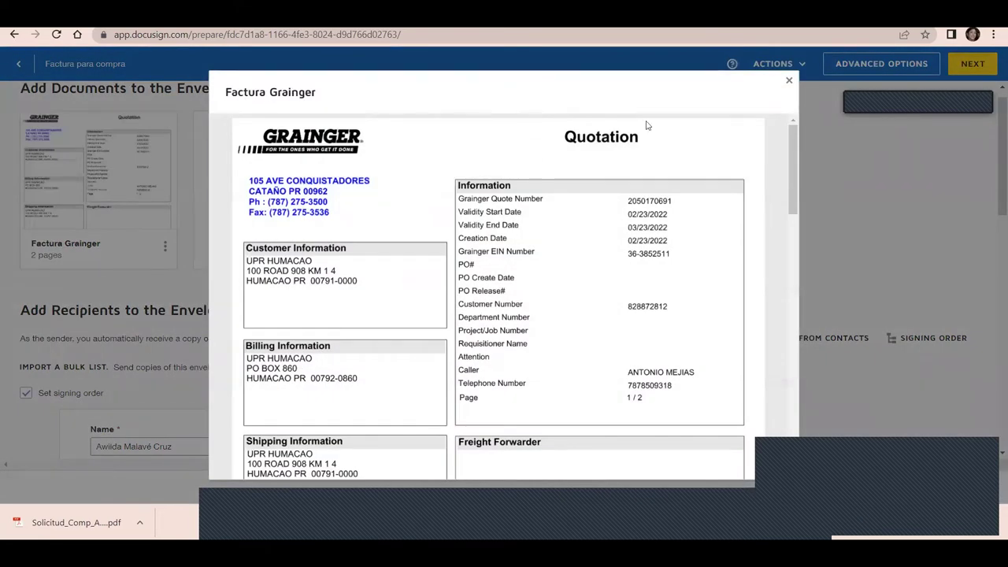
left_click(790, 82)
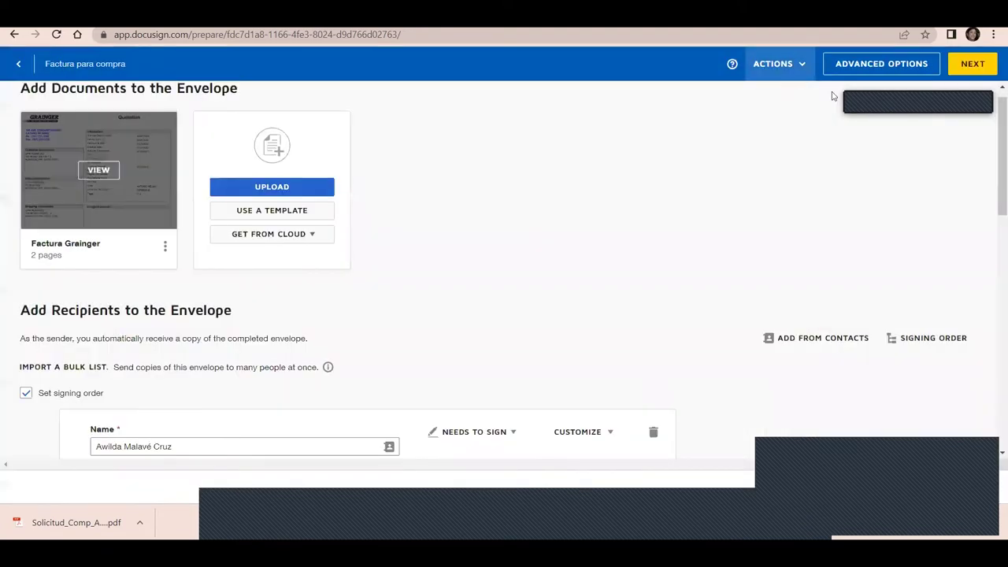
scroll(200, 372, "down", 10)
left_click(200, 375)
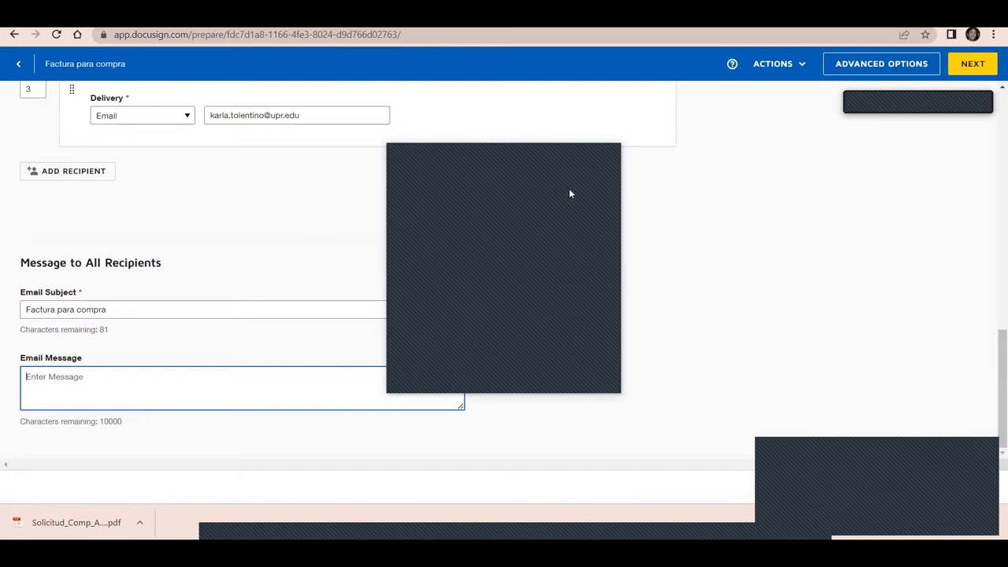
left_click(609, 161)
Open the envelope's Advanced Options from the Actions menu at the top of the page
left_click_drag(994, 417, 993, 367)
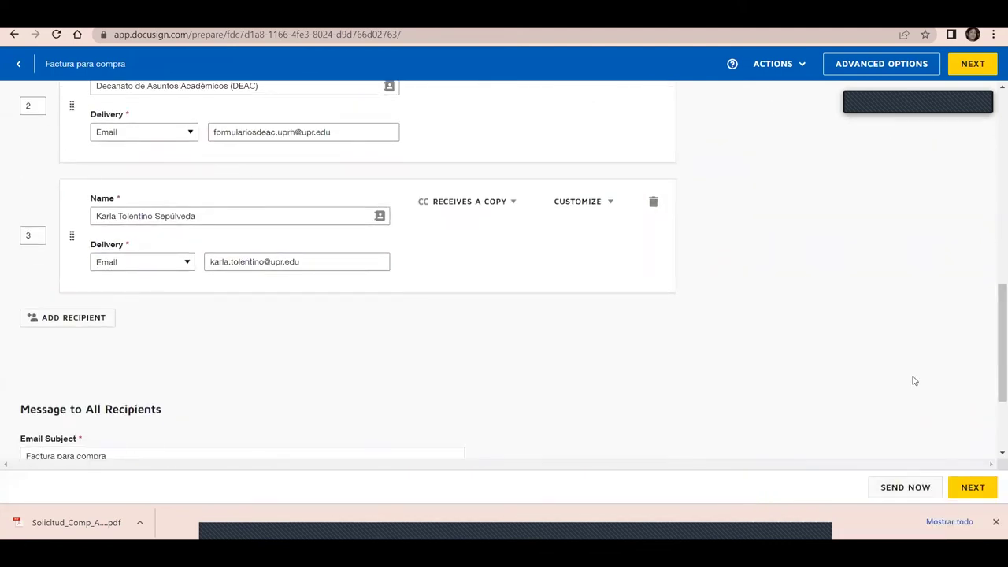
left_click_drag(994, 360, 993, 160)
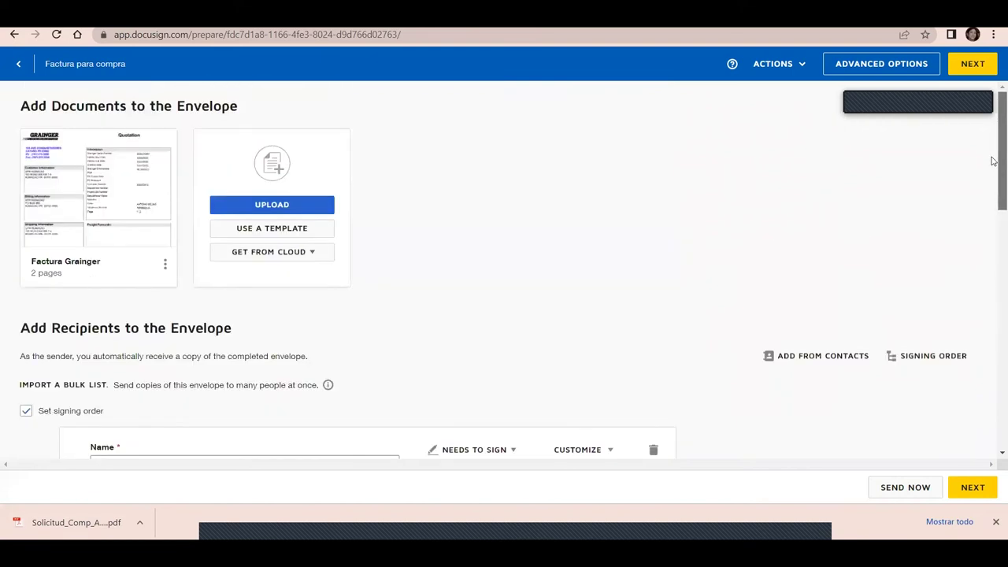
left_click(802, 74)
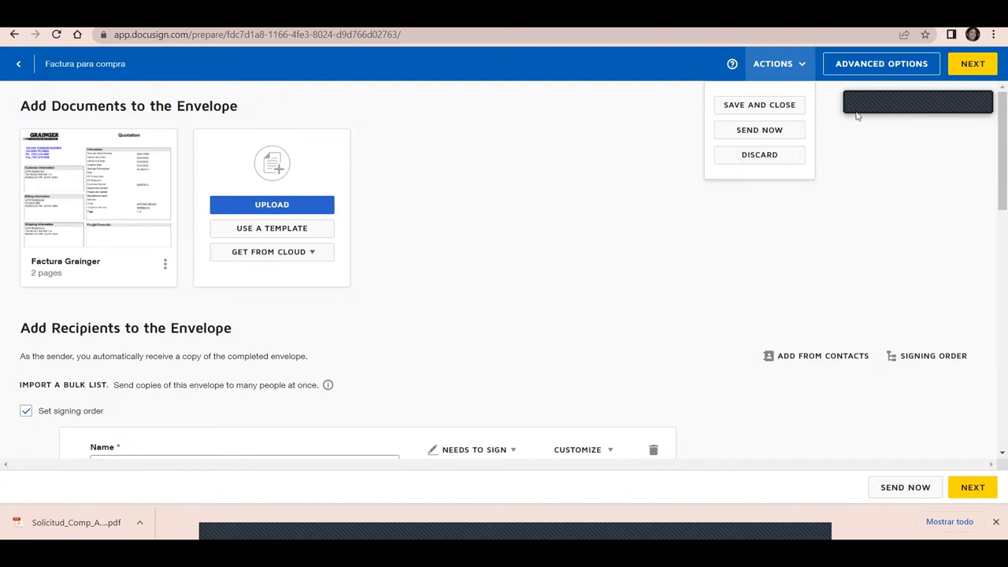
left_click(861, 69)
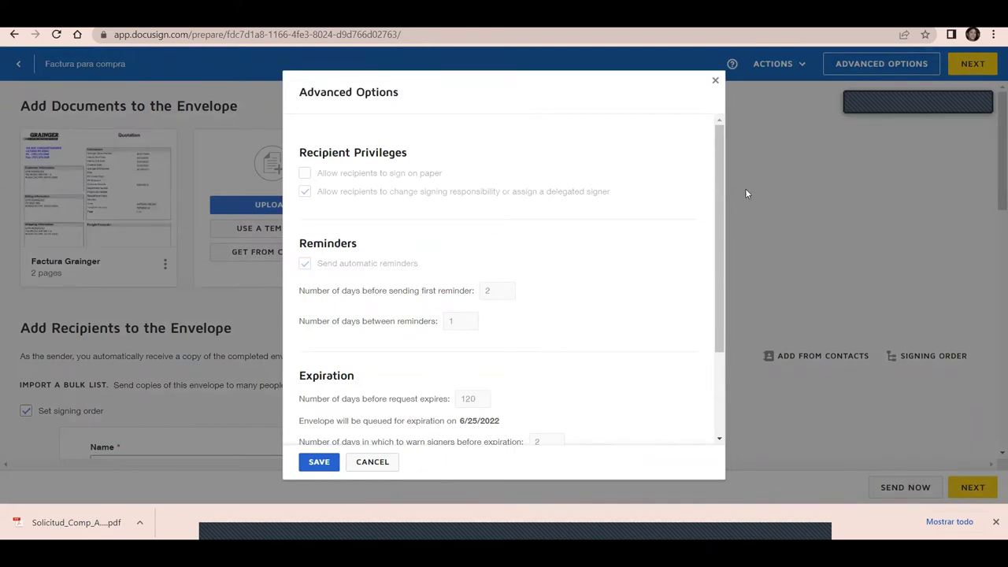
left_click_drag(721, 188, 723, 299)
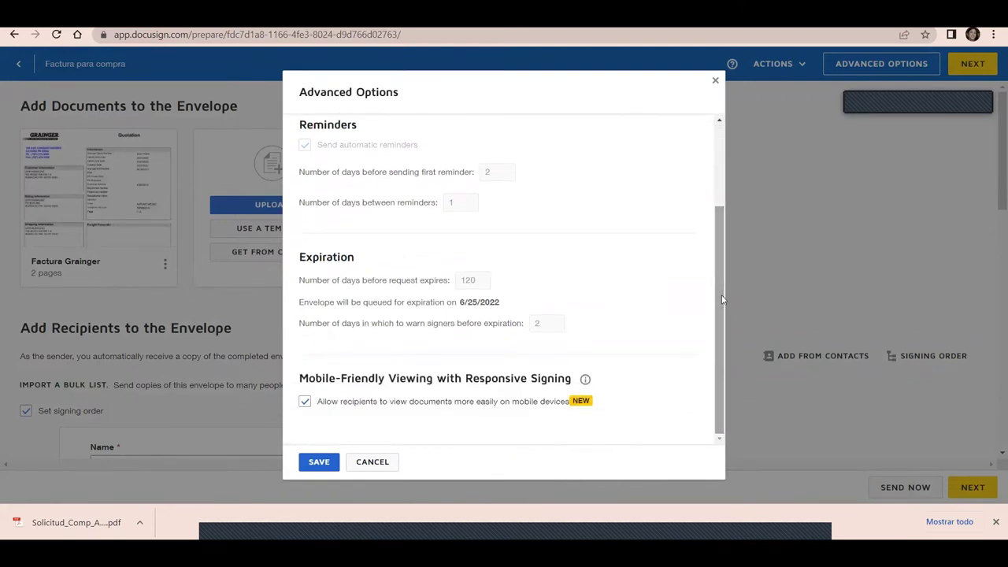
left_click_drag(721, 298, 702, 186)
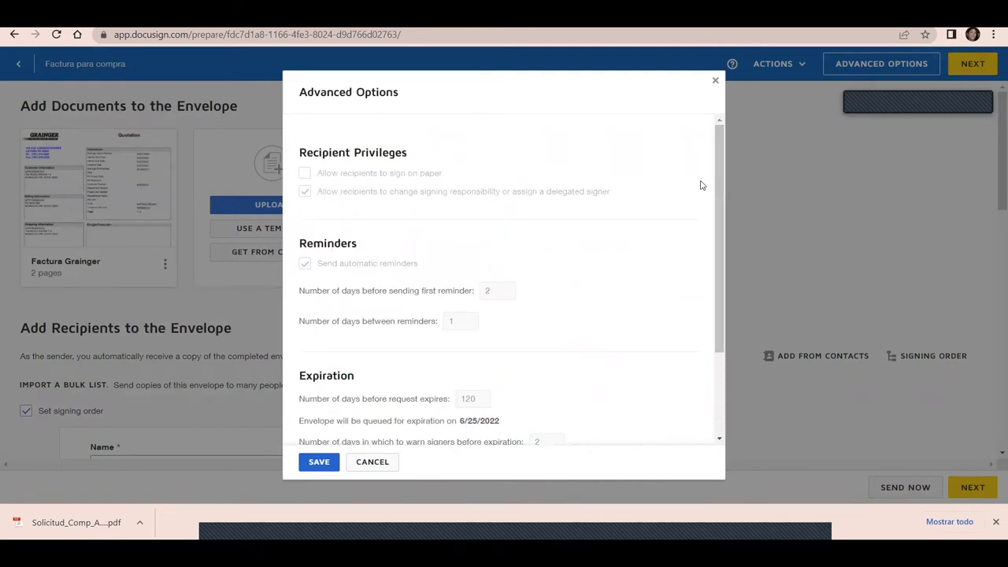
left_click(376, 463)
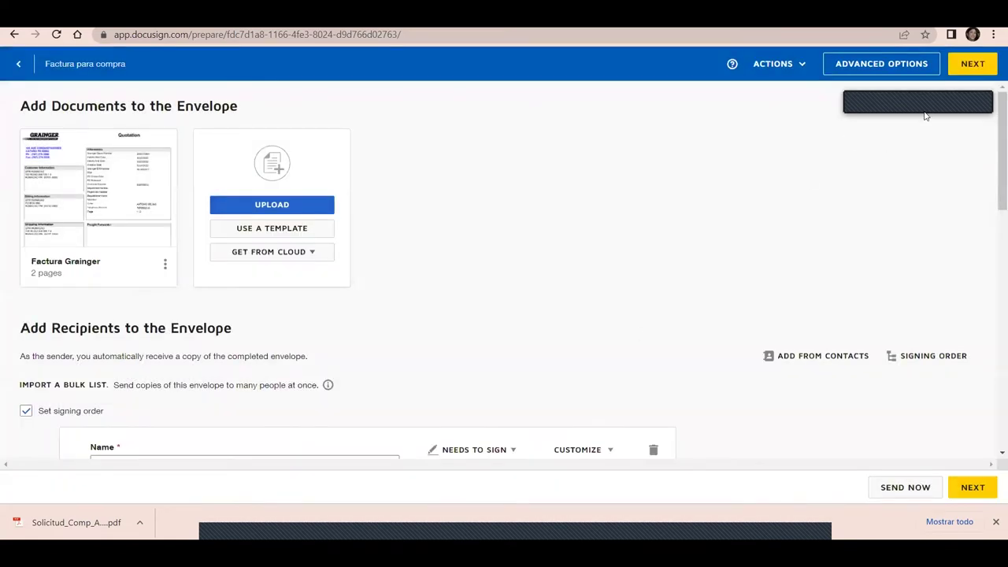
Show the signing order diagram: sender, recipients 1, 2 and 3, then completion
left_click(923, 358)
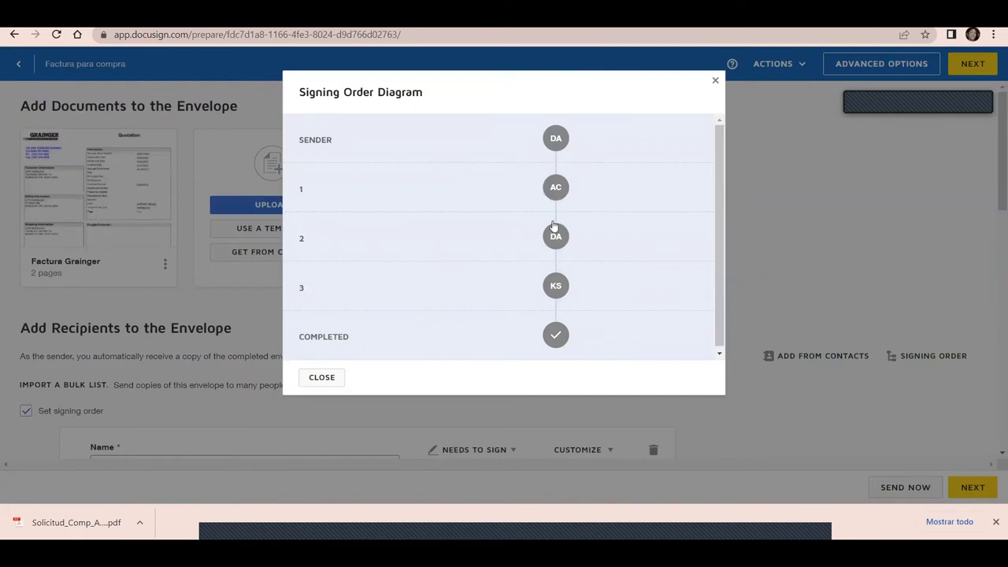
mouse_move(554, 243)
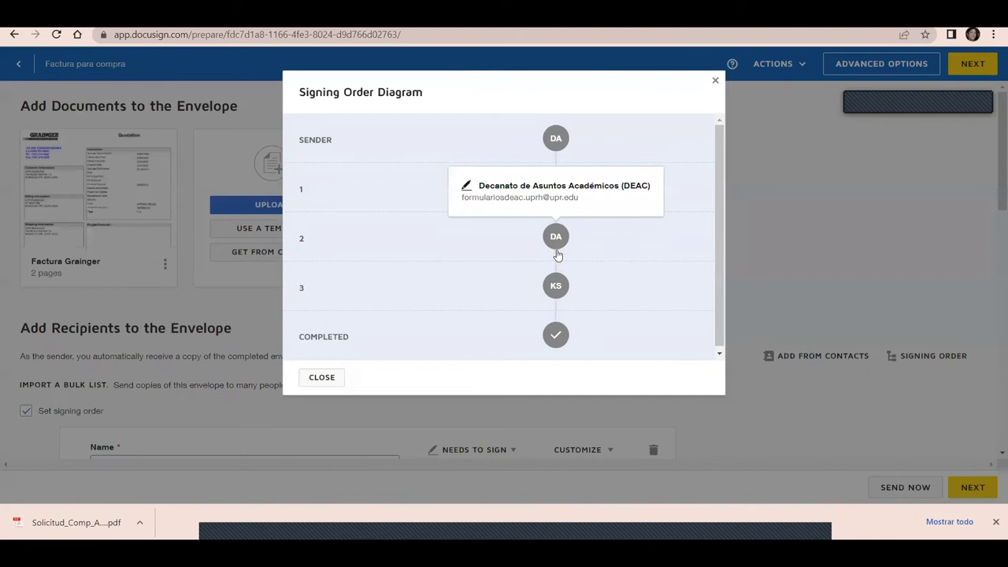
Change the second signer's signing order to 1 so both signers sign together
left_click(322, 378)
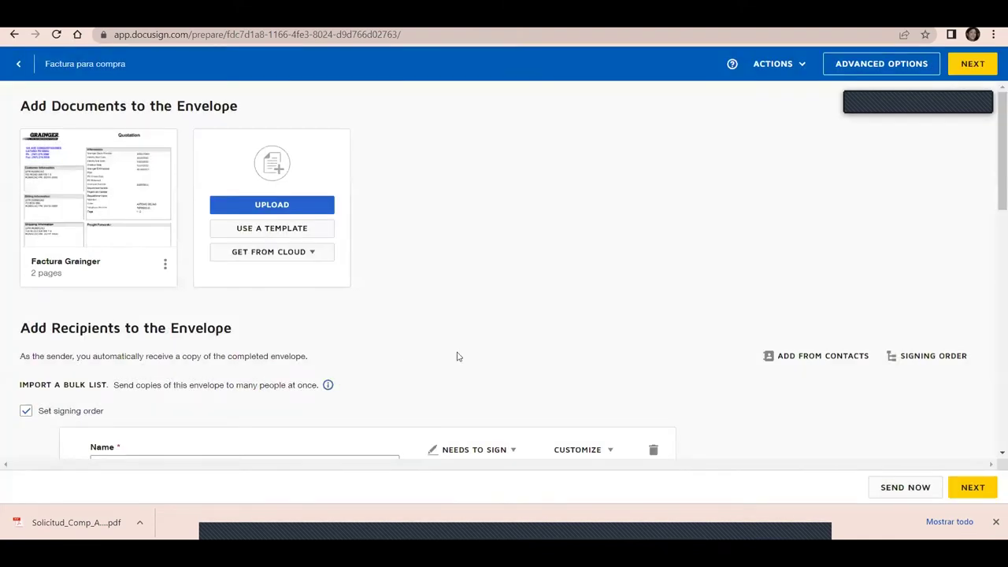
scroll(995, 236, "down", 3)
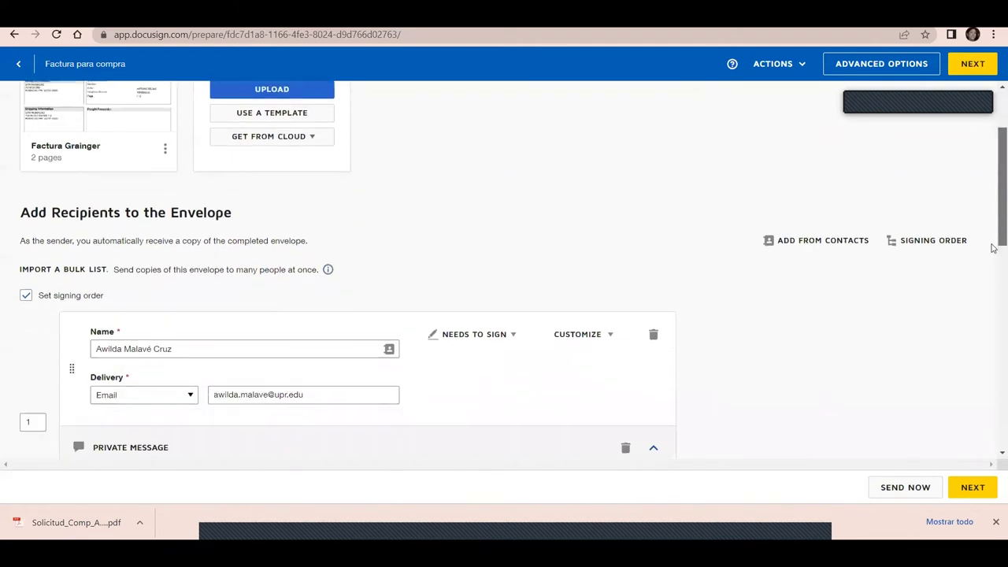
scroll(994, 275, "down", 2)
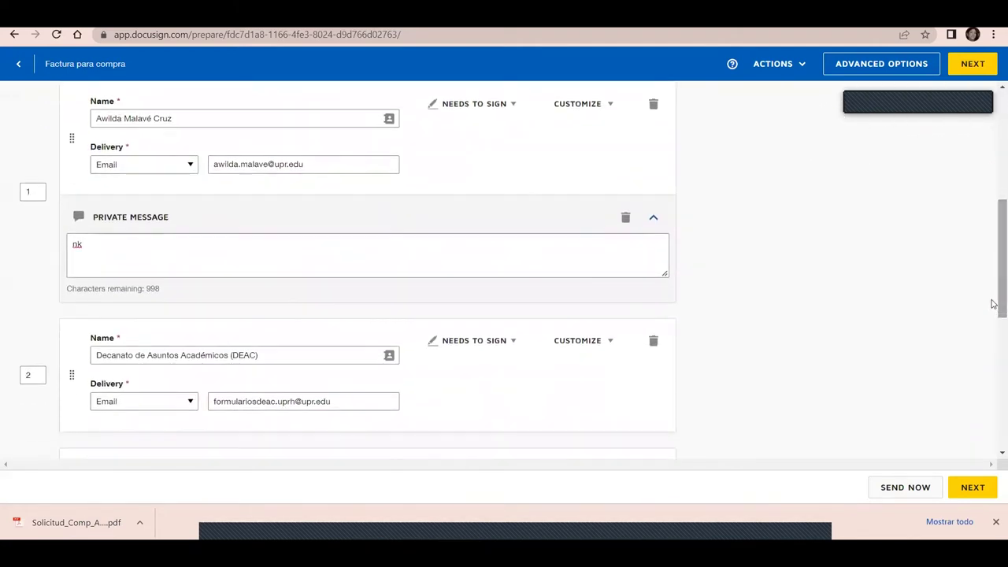
scroll(994, 293, "down", 1)
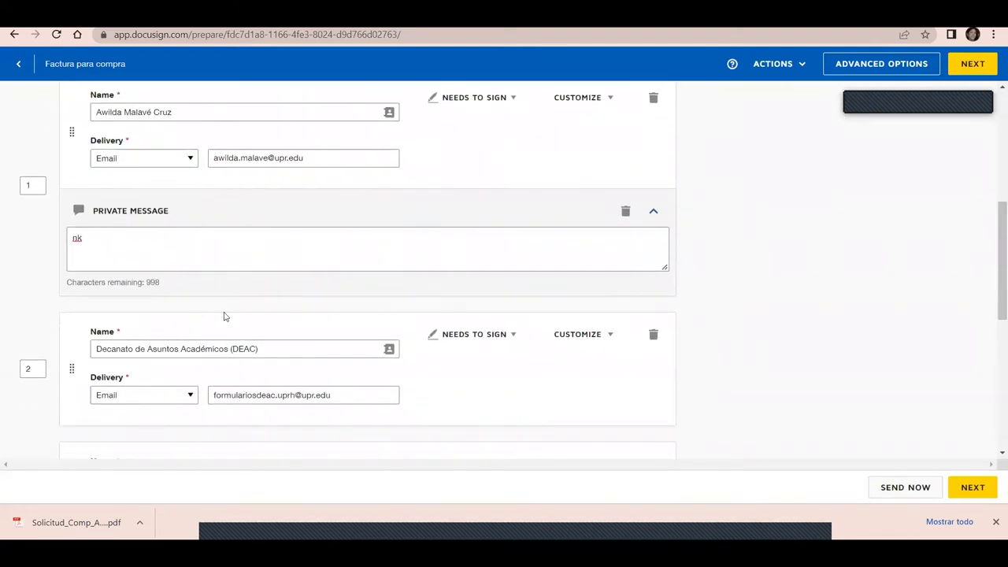
double_click(30, 370)
type("1")
left_click_drag(995, 266, 995, 317)
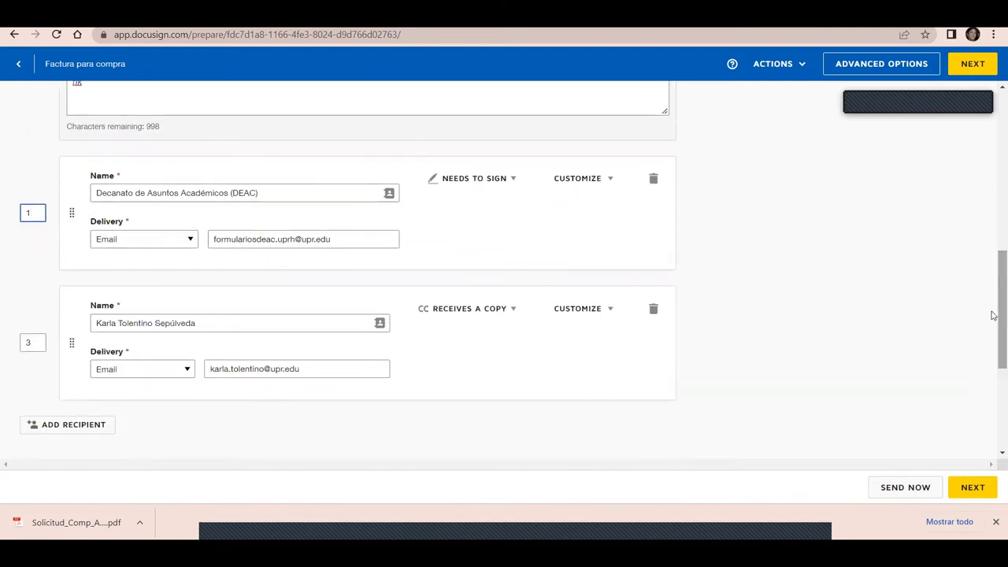
key("Tab")
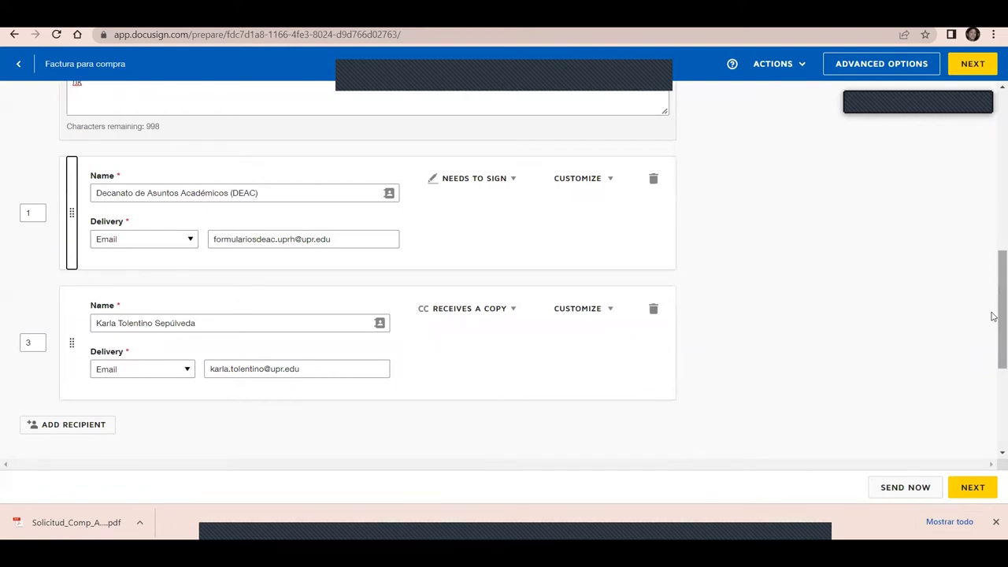
Check the diagram now shows both signers in parallel, then step 3
scroll(993, 283, "up", 1)
scroll(992, 278, "up", 5)
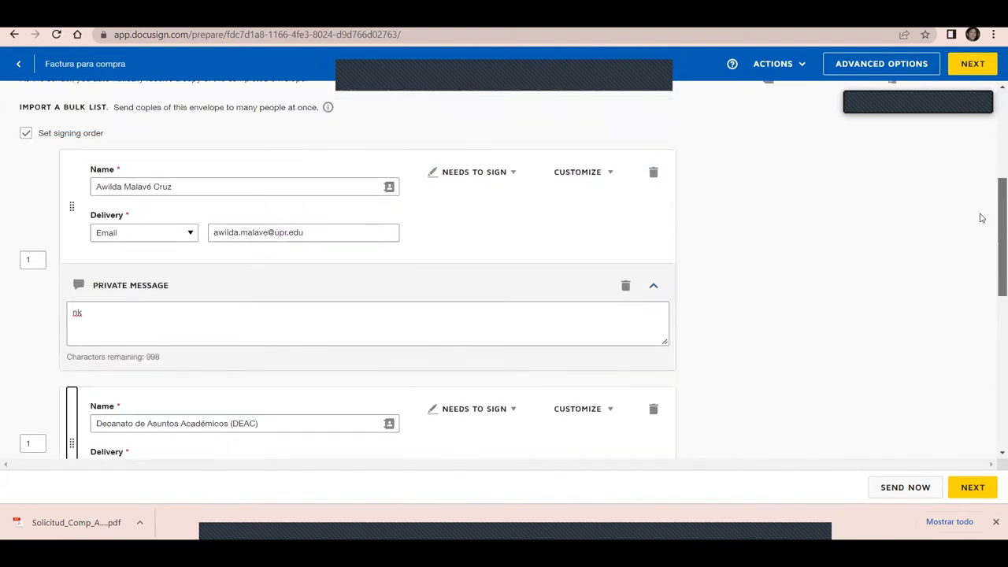
left_click(927, 240)
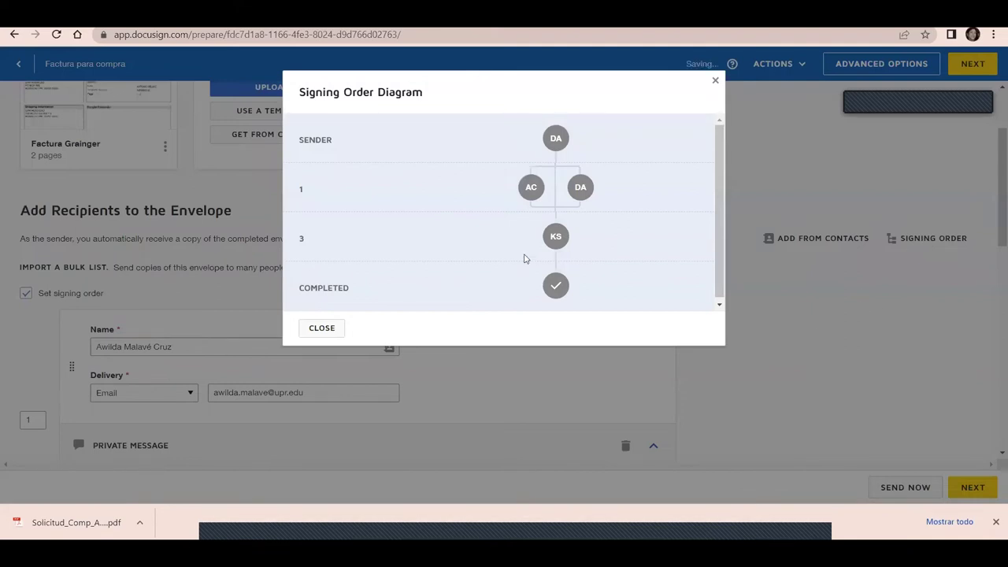
mouse_move(577, 189)
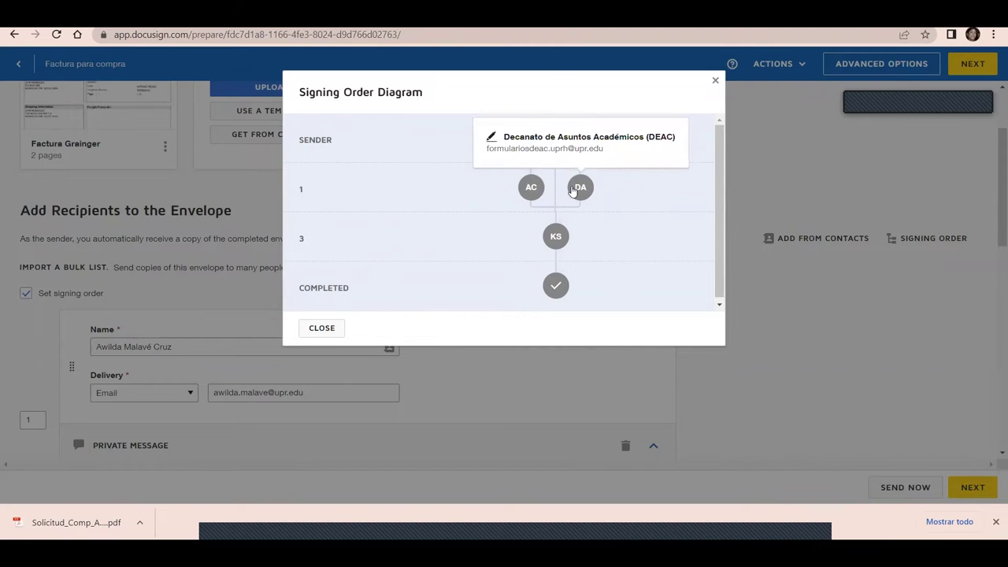
mouse_move(534, 191)
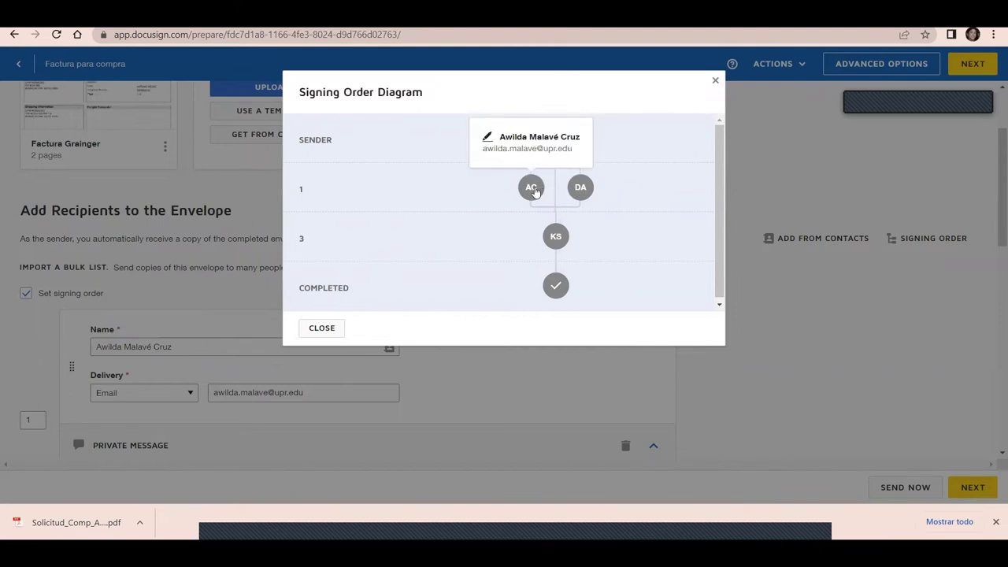
mouse_move(556, 238)
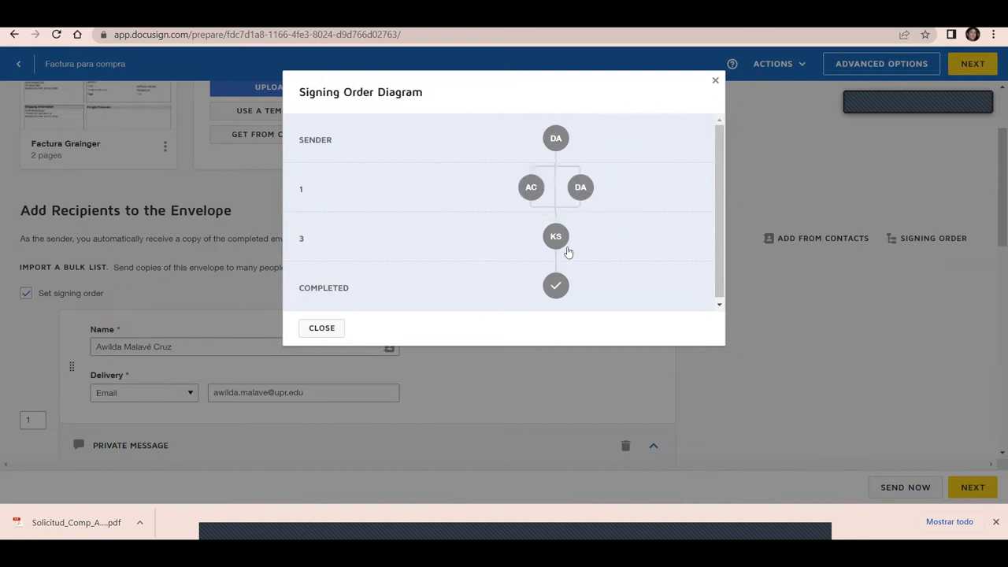
left_click(319, 331)
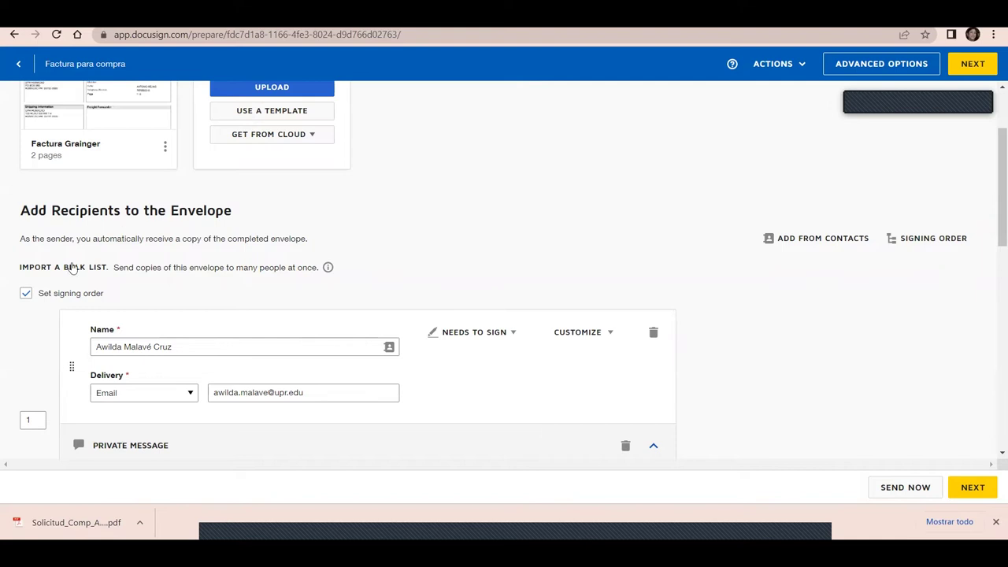
Uncheck Set signing order and continue to the field-placement step
left_click(26, 295)
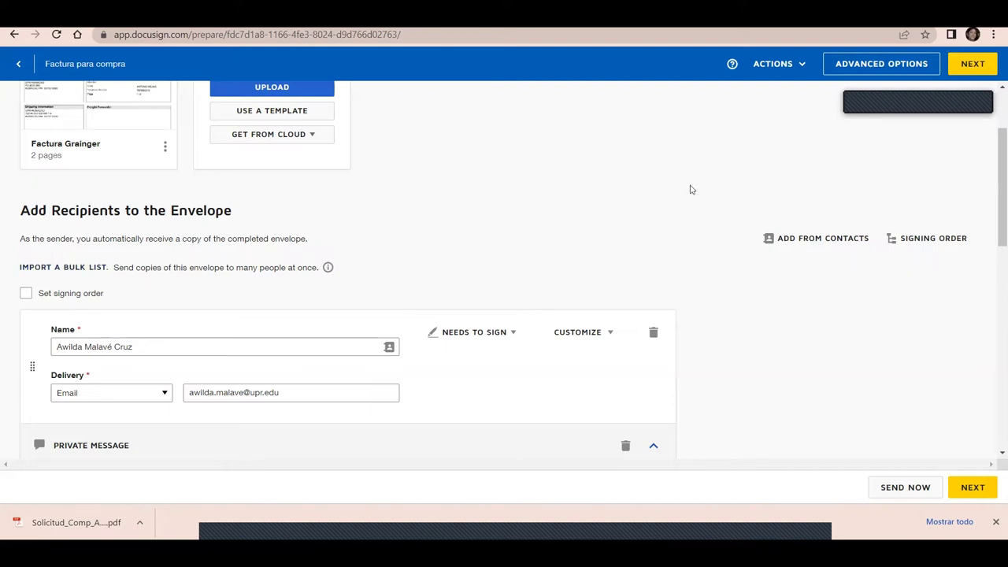
left_click(973, 489)
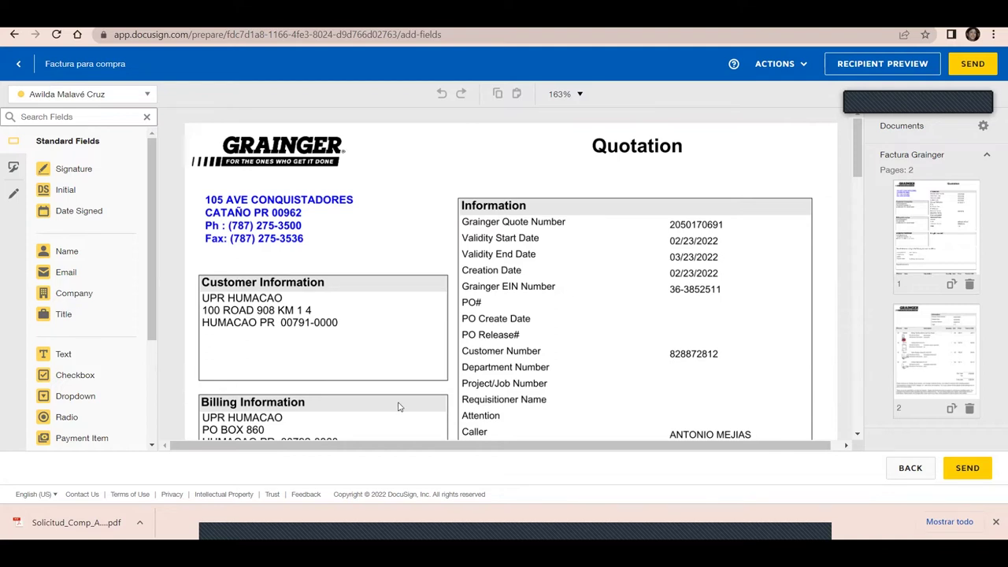
Review the recipient dropdown and keep the first signer as the field owner
left_click(147, 95)
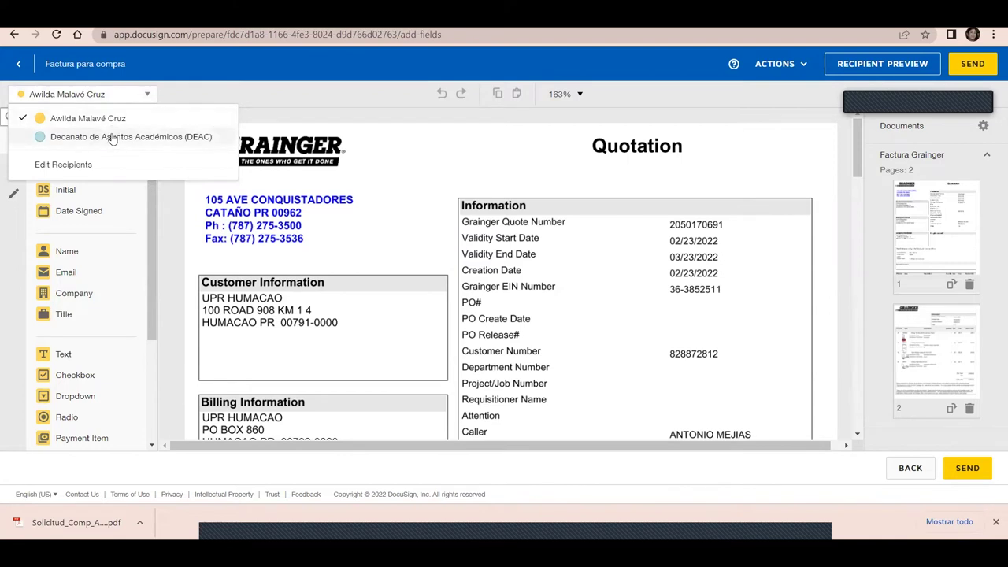
left_click(209, 94)
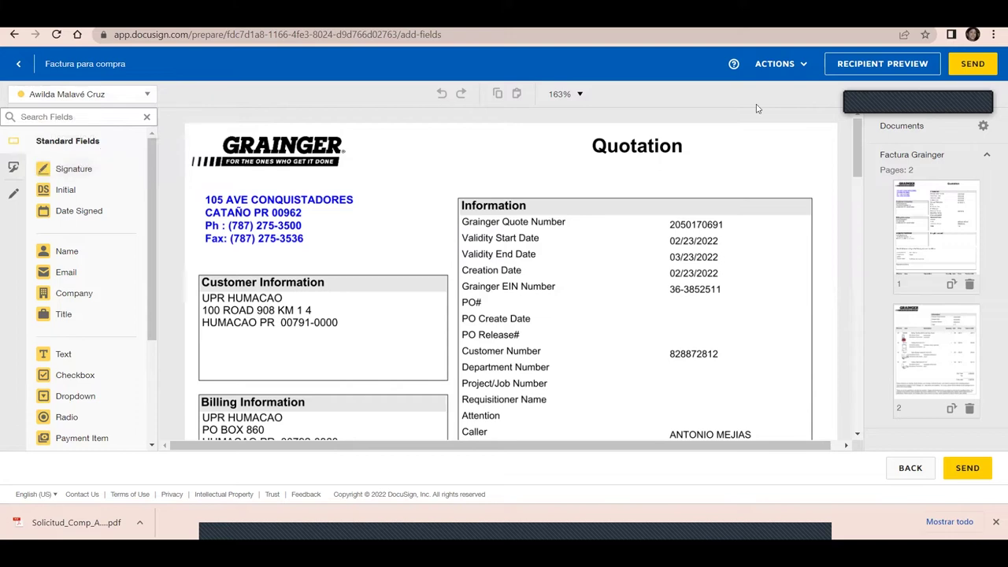
Place a Signature field inside the quotation's terms box
scroll(867, 170, "down", 3)
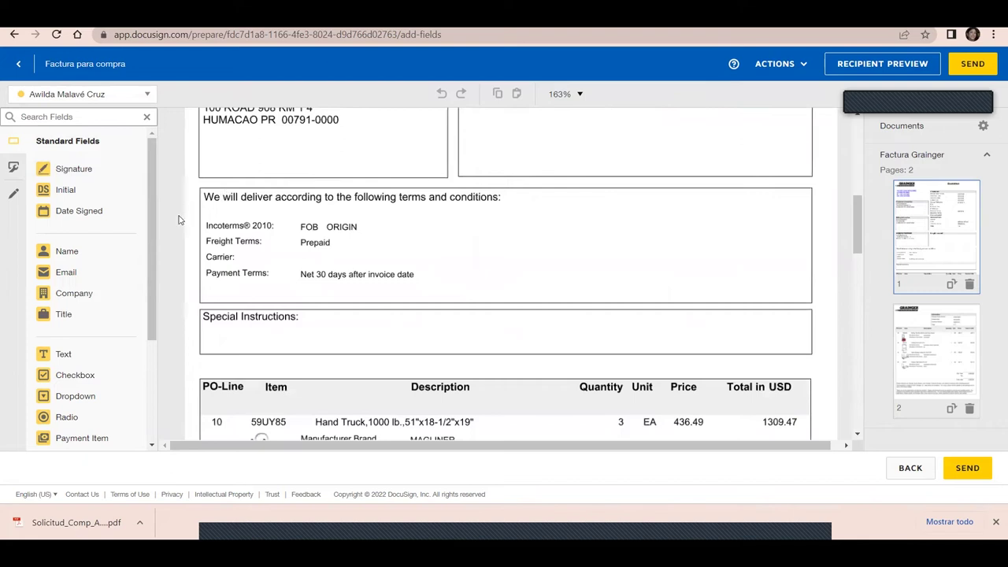
left_click_drag(154, 225, 155, 341)
scroll(136, 189, "up", 4)
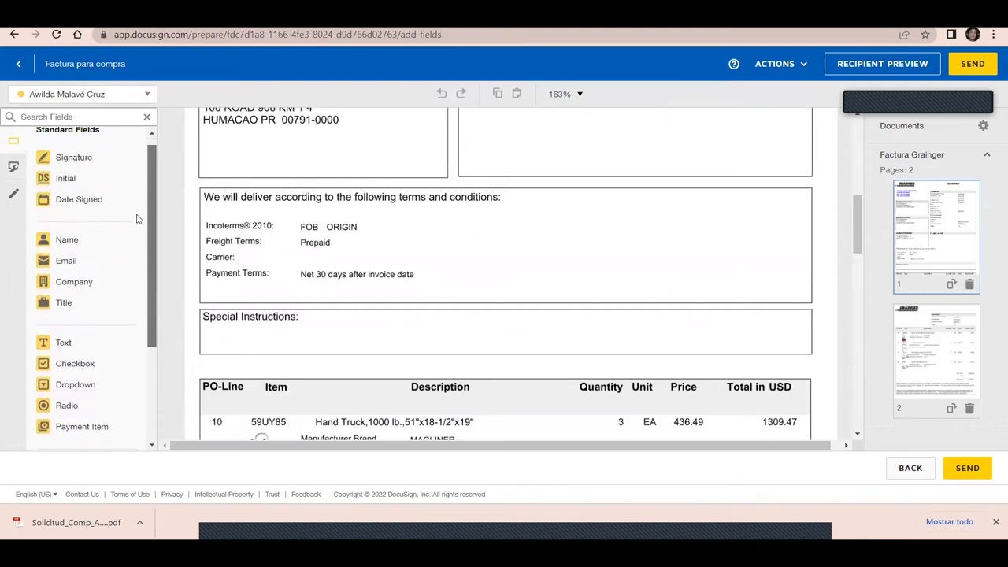
left_click(47, 172)
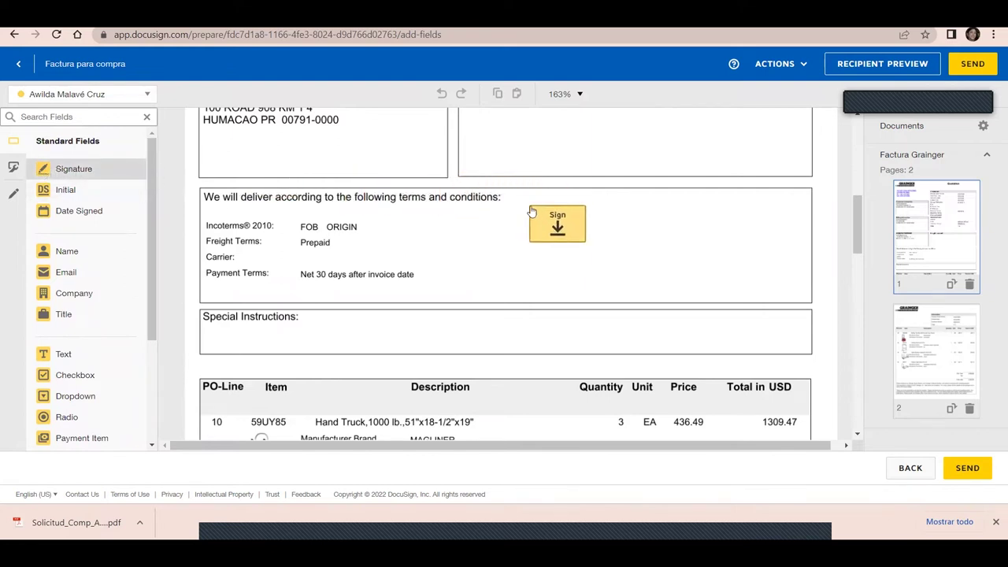
left_click(534, 206)
Add Initial in the upper-right box, Date Signed beside the terms, and Full Name below the signature
left_click(59, 191)
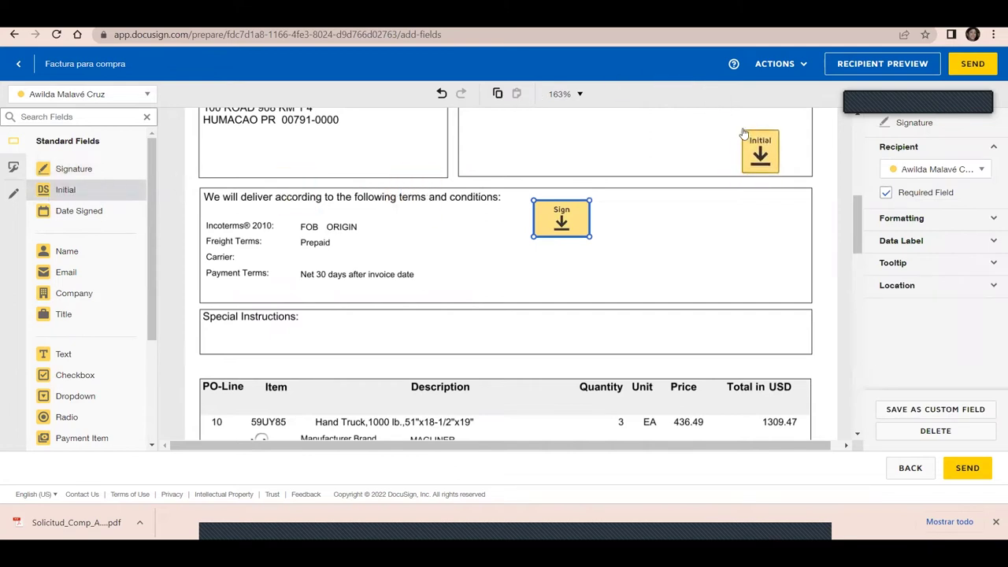
left_click(743, 131)
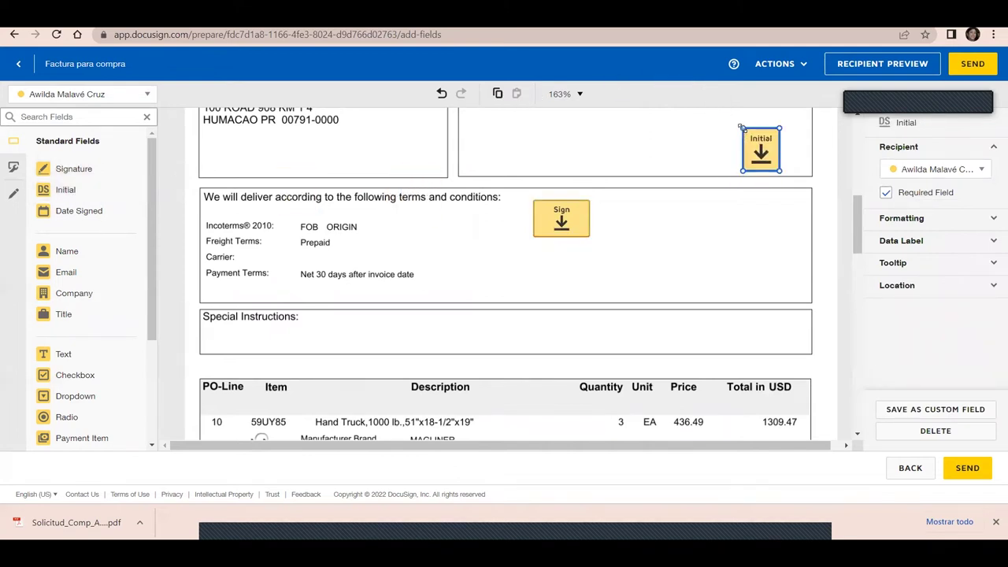
left_click(63, 213)
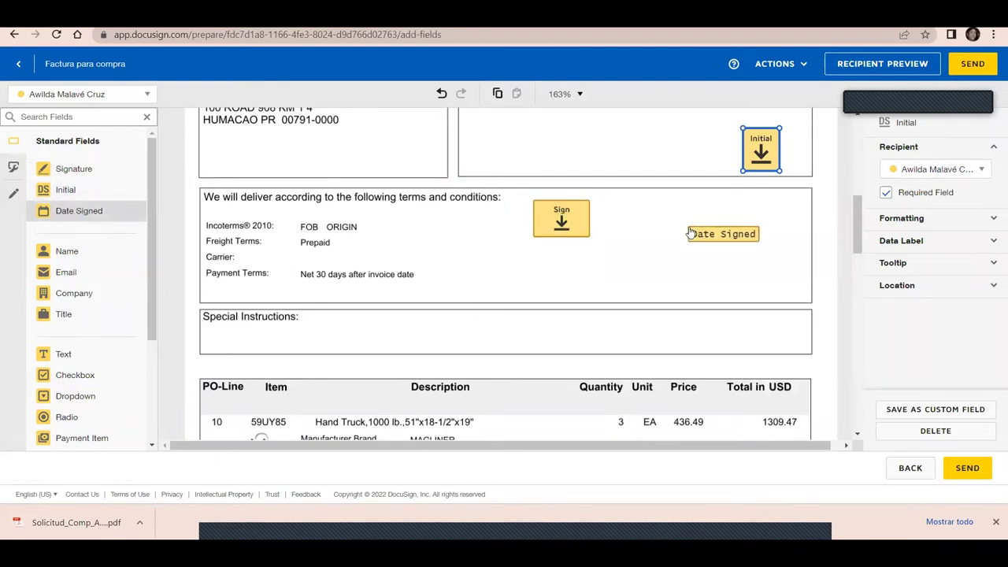
left_click(696, 225)
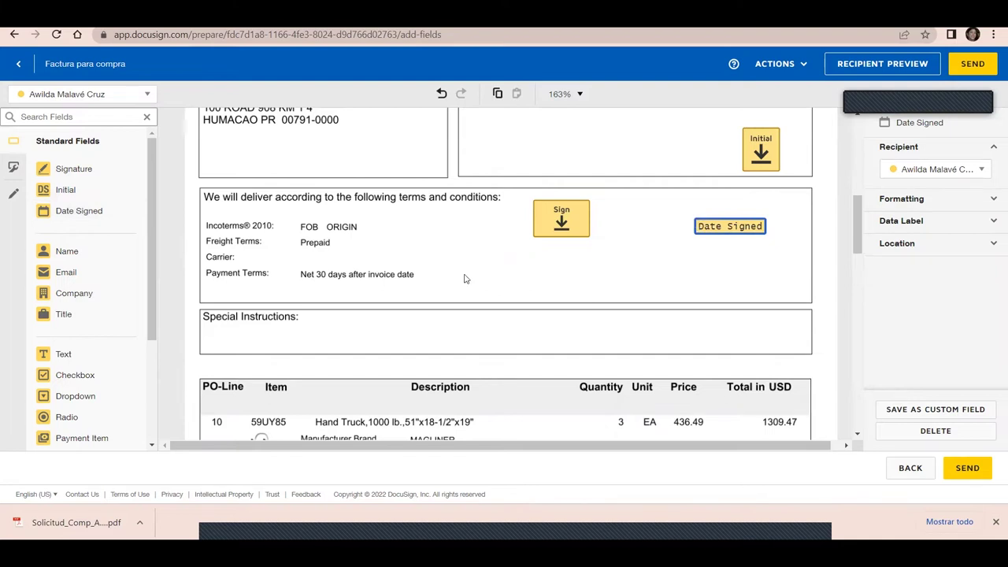
left_click(43, 252)
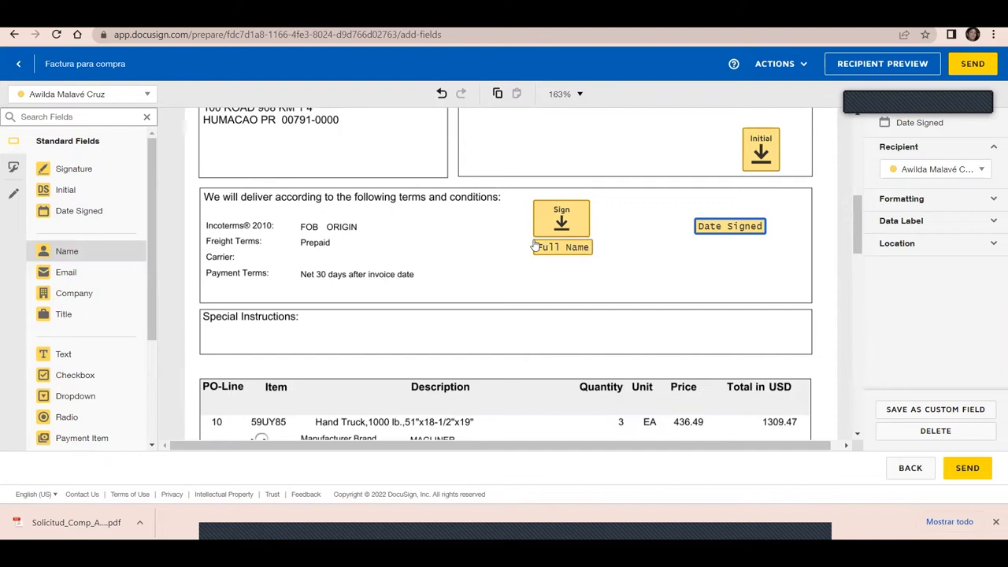
left_click(535, 244)
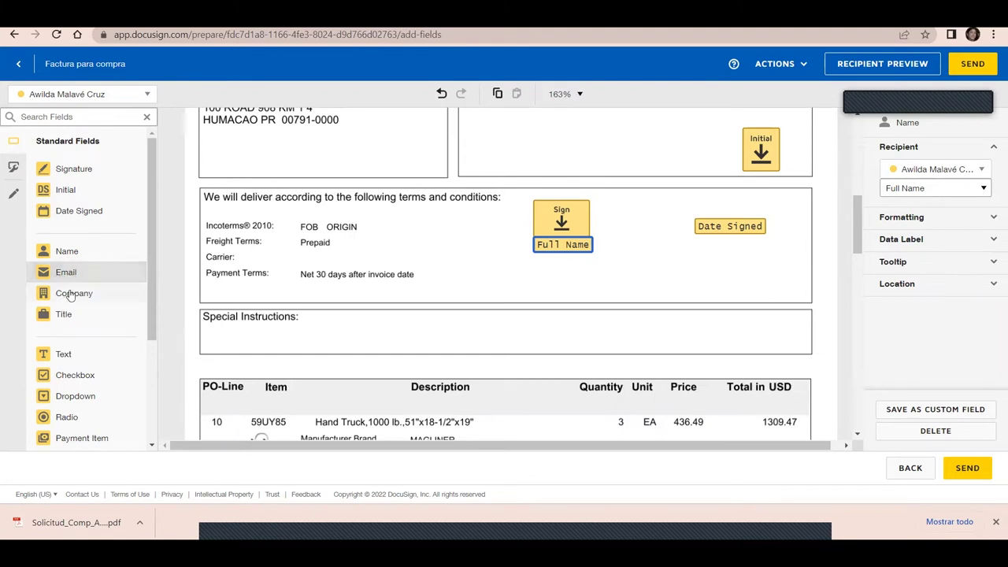
left_click_drag(154, 307, 155, 402)
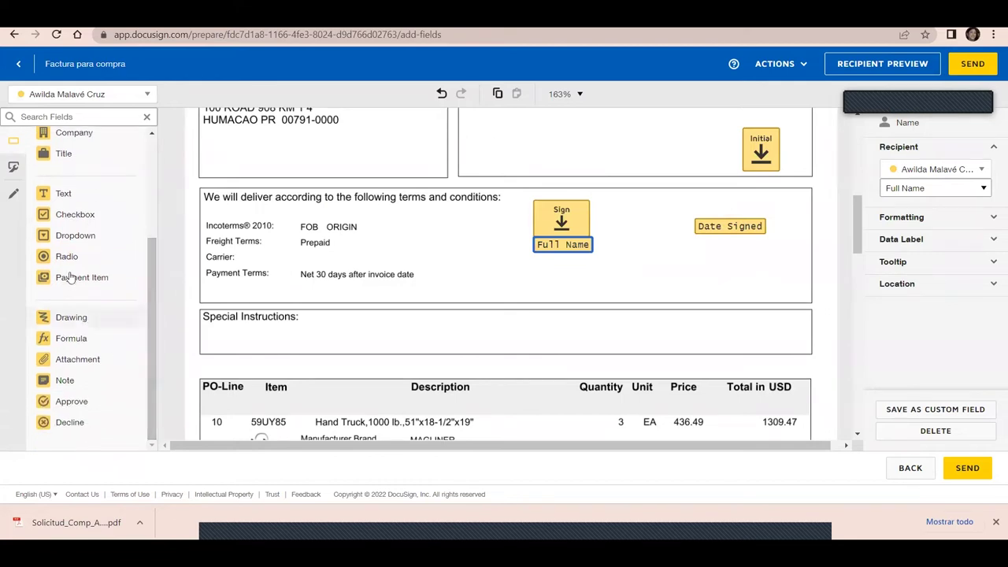
Add a Text field stretched across Special Instructions and a Checkbox in the upper-left box
left_click(60, 198)
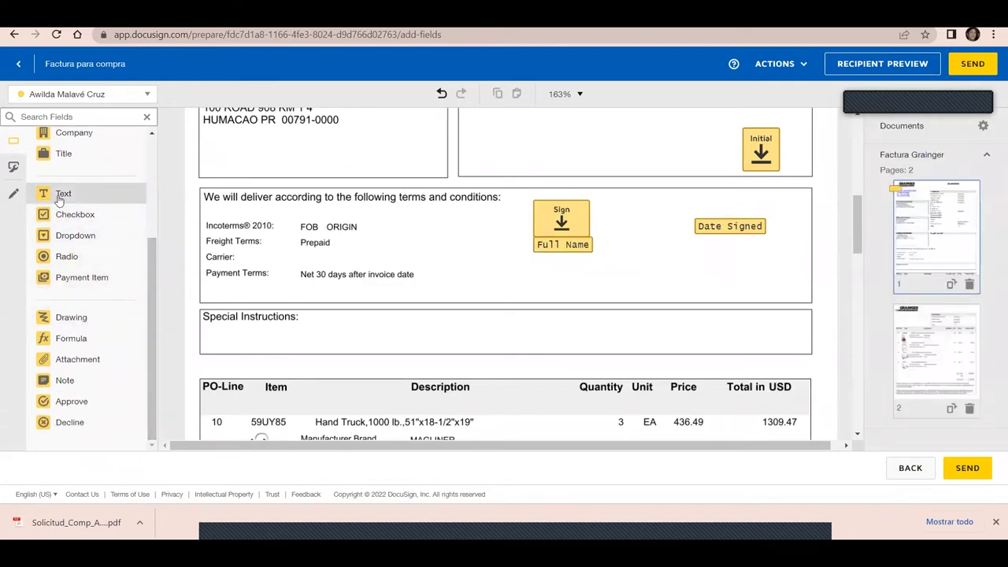
left_click_drag(60, 199, 305, 318)
left_click_drag(384, 331, 814, 352)
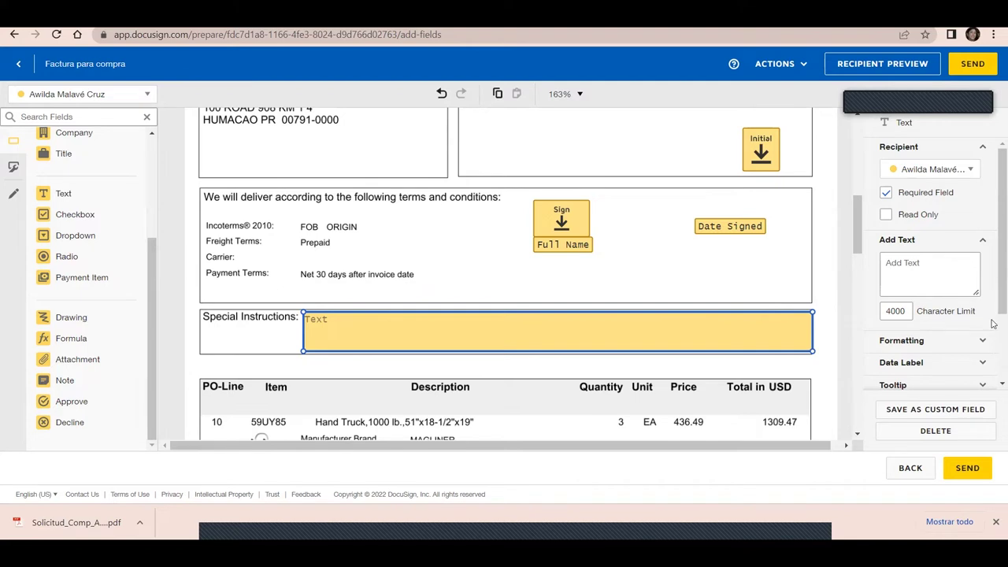
left_click_drag(994, 291, 994, 359)
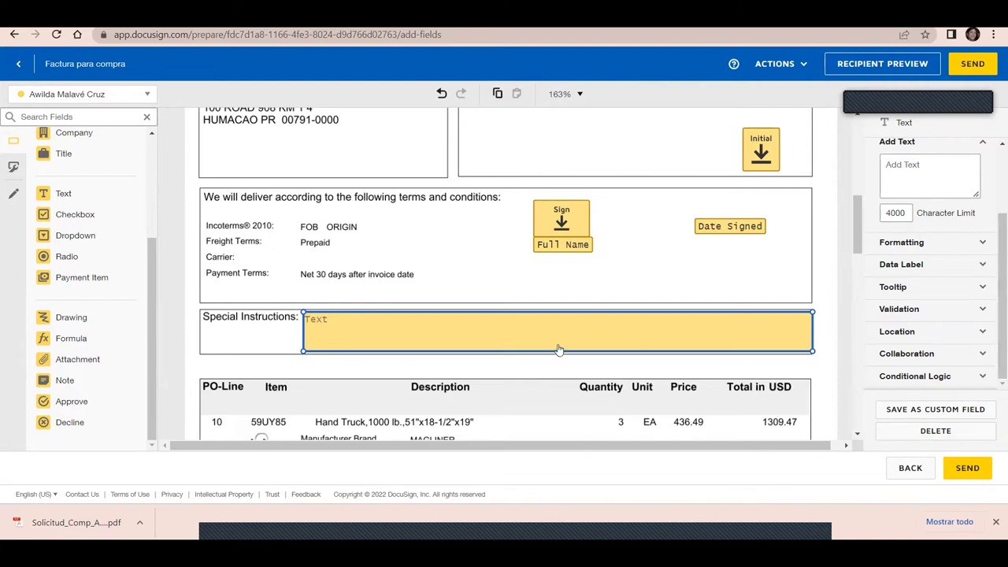
left_click_drag(63, 220, 217, 162)
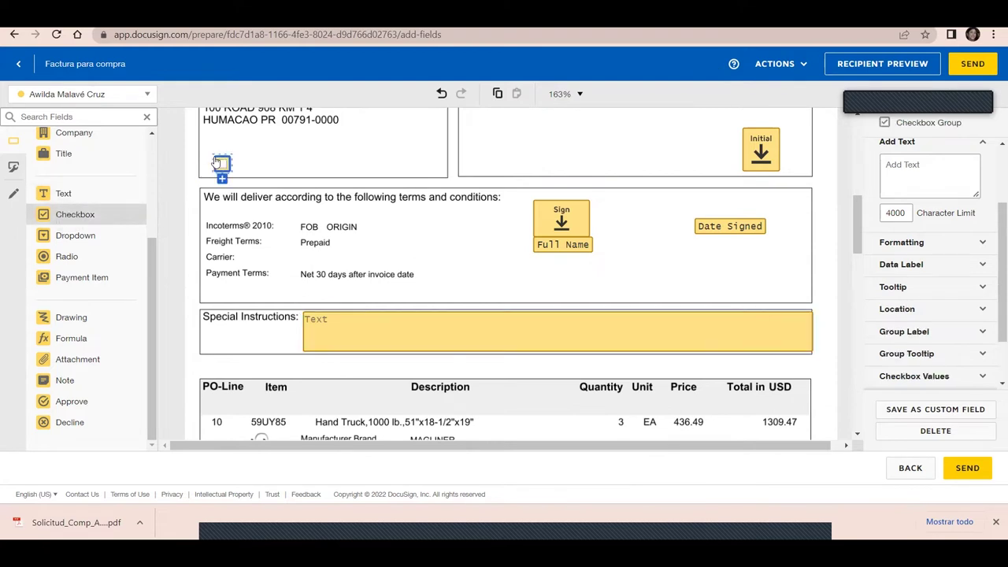
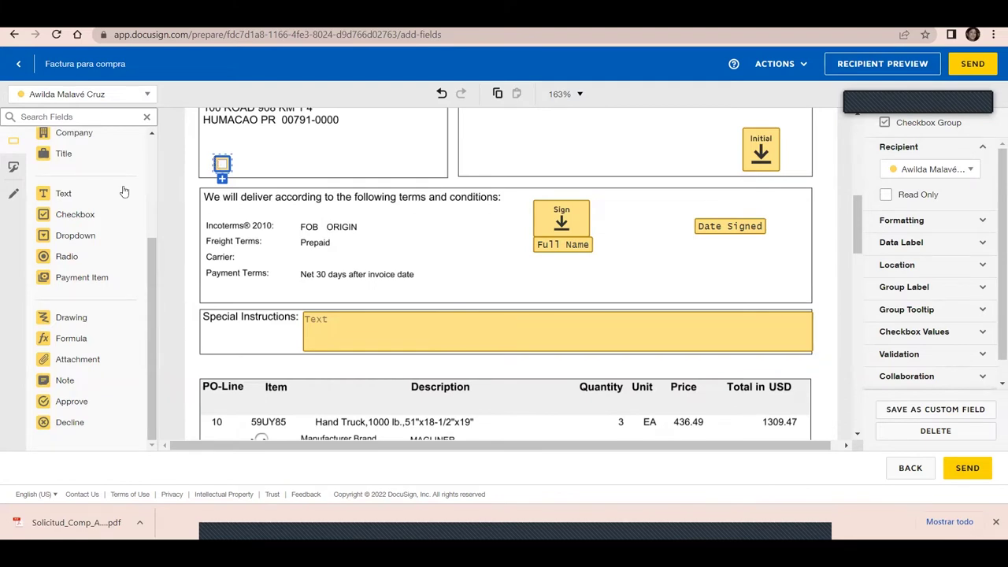
Place a two-option radio group side by side in the upper-right box, then drop an attachment field below Special Instructions
left_click_drag(63, 259, 476, 145)
left_click(477, 144)
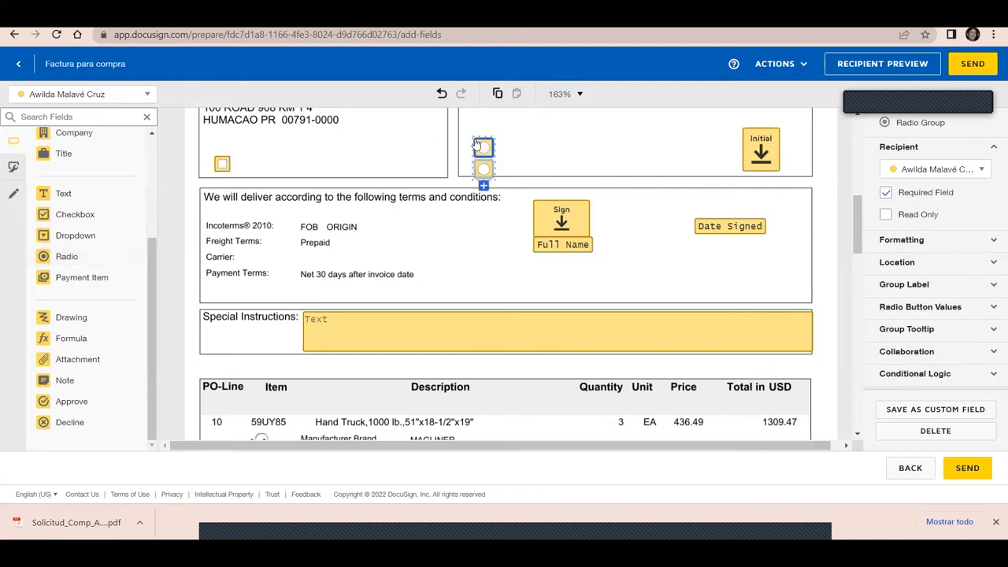
left_click_drag(485, 169, 573, 149)
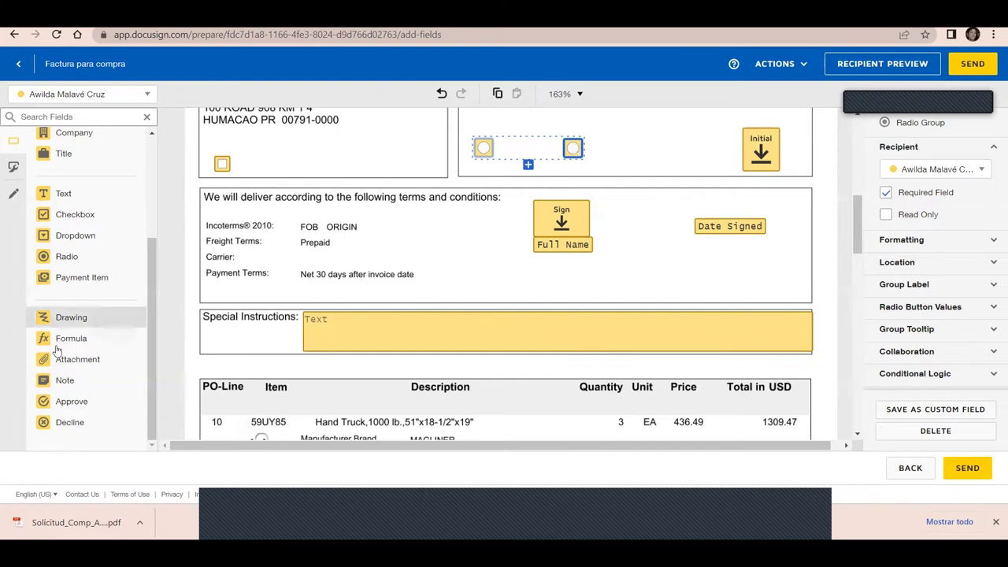
left_click_drag(47, 364, 333, 361)
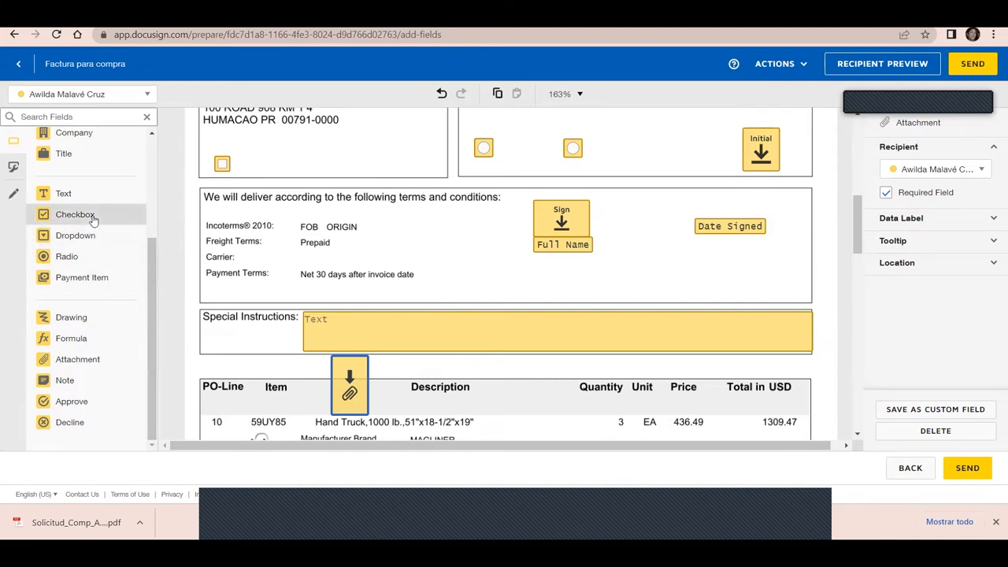
Reposition the attachment field over the Item column heading below Special Instructions
left_click_drag(159, 245, 146, 217)
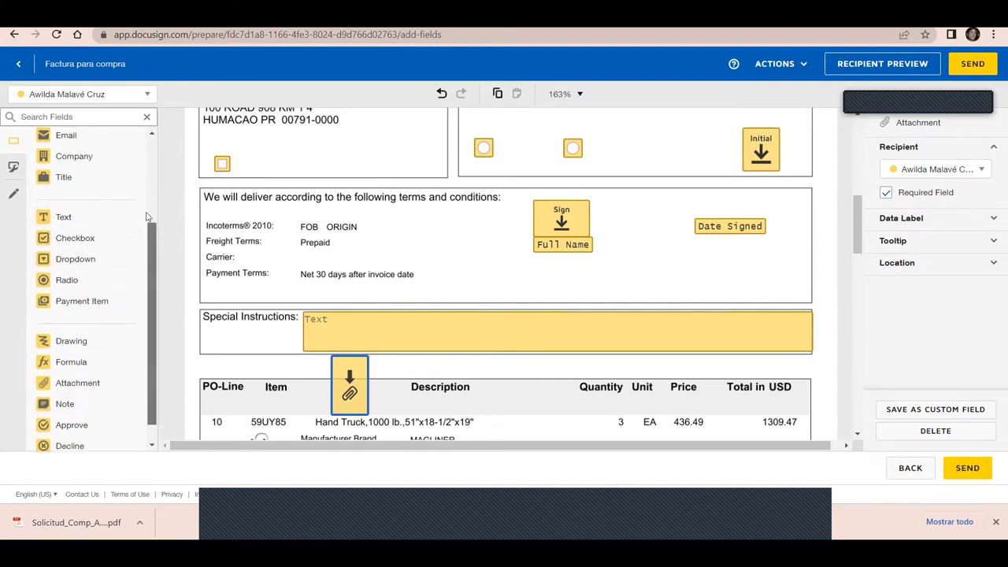
scroll(146, 217, "up", 3)
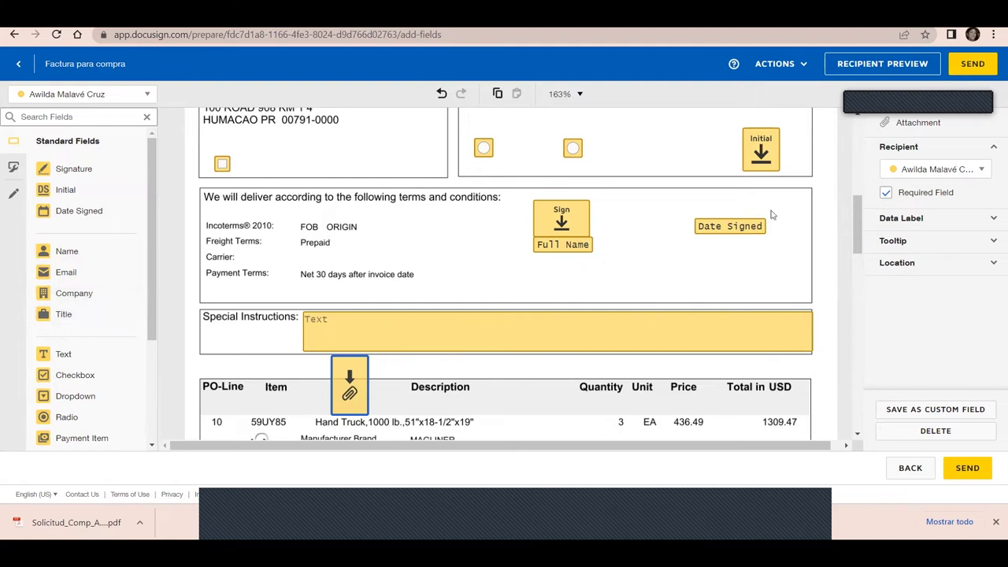
left_click(802, 70)
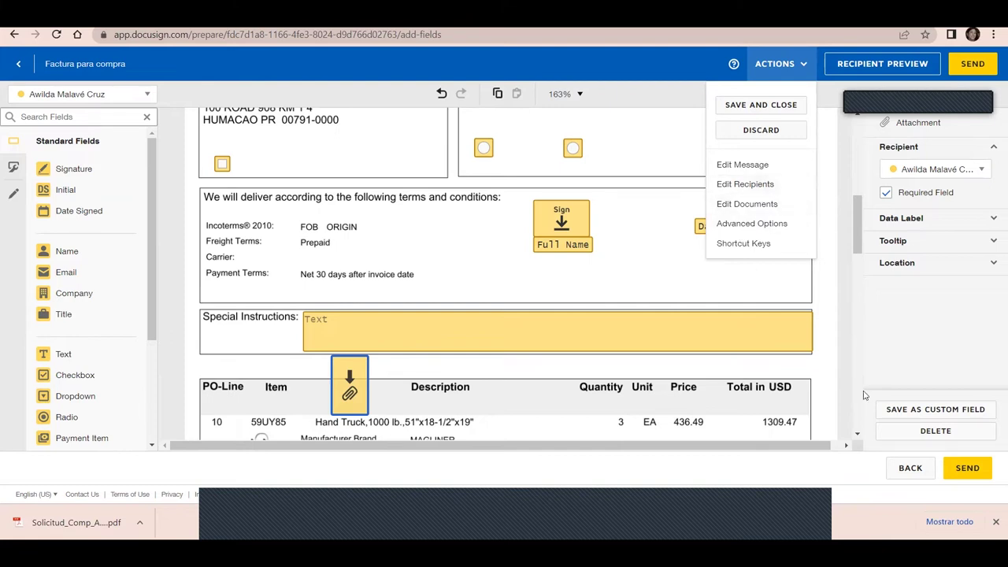
Return from the Actions menu to the Add Documents/Recipients step
left_click(909, 471)
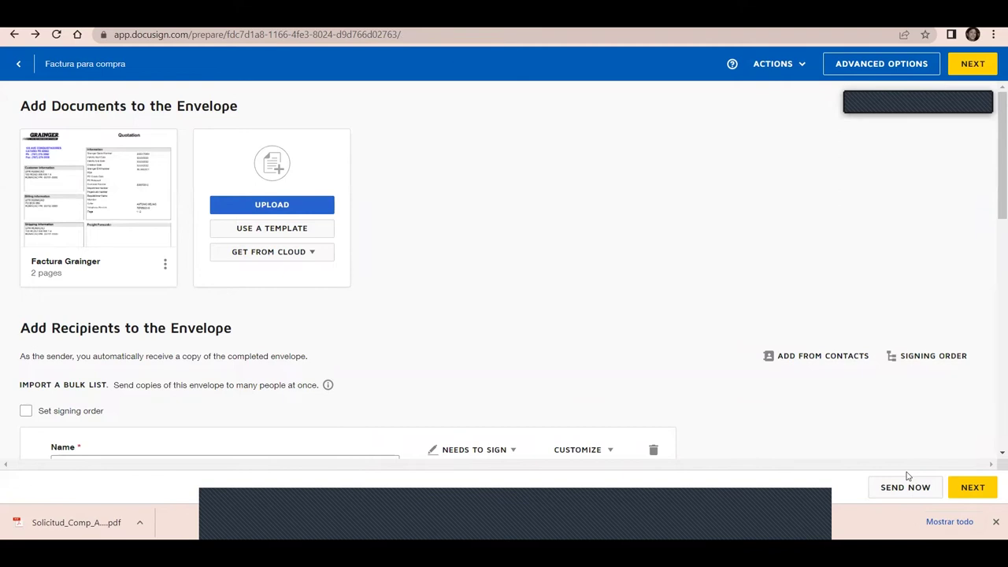
Upload VBA-22-1919-ARE.pdf and the Extended Strategic Development Plan certificate from Downloads into the envelope
left_click(312, 209)
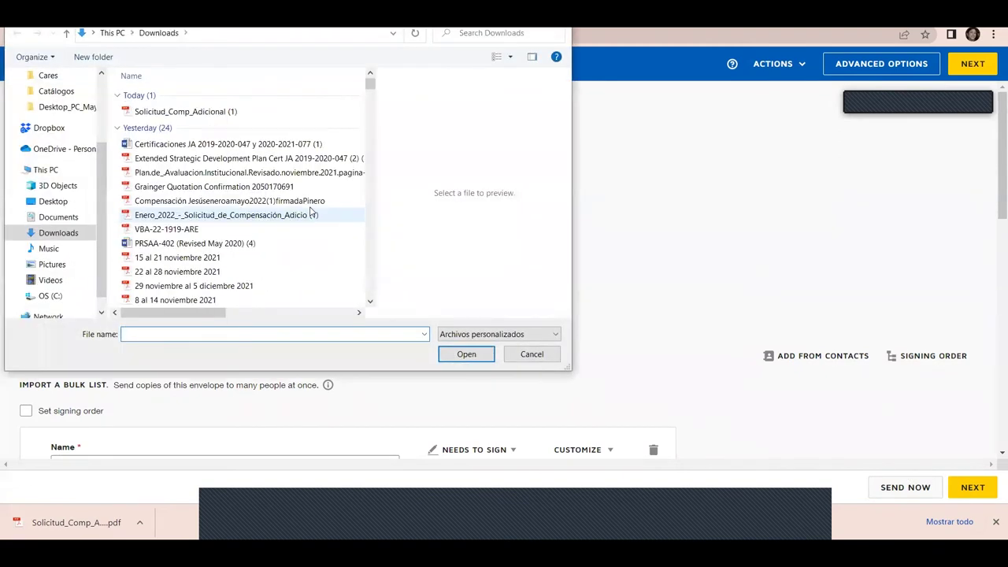
double_click(181, 230)
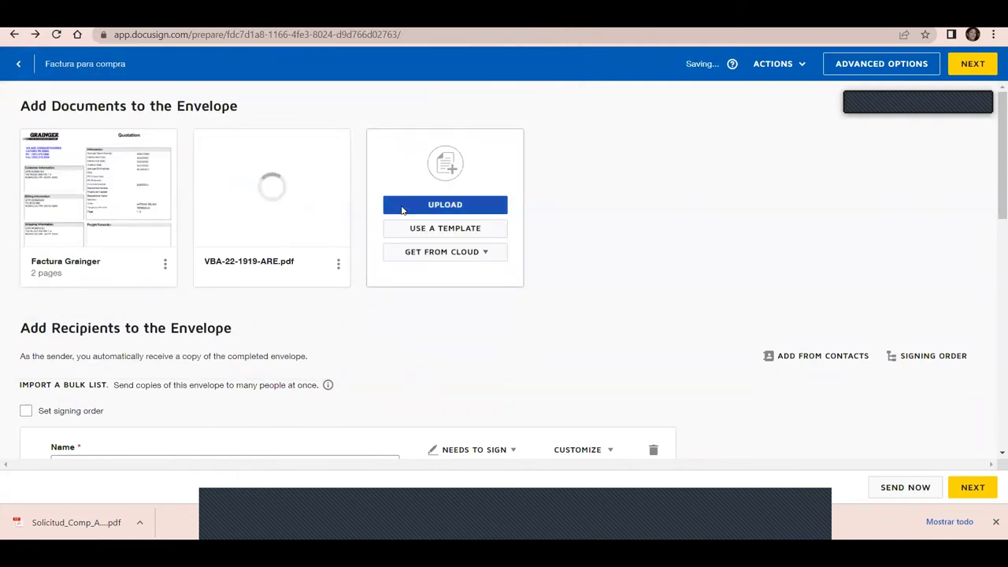
left_click(402, 206)
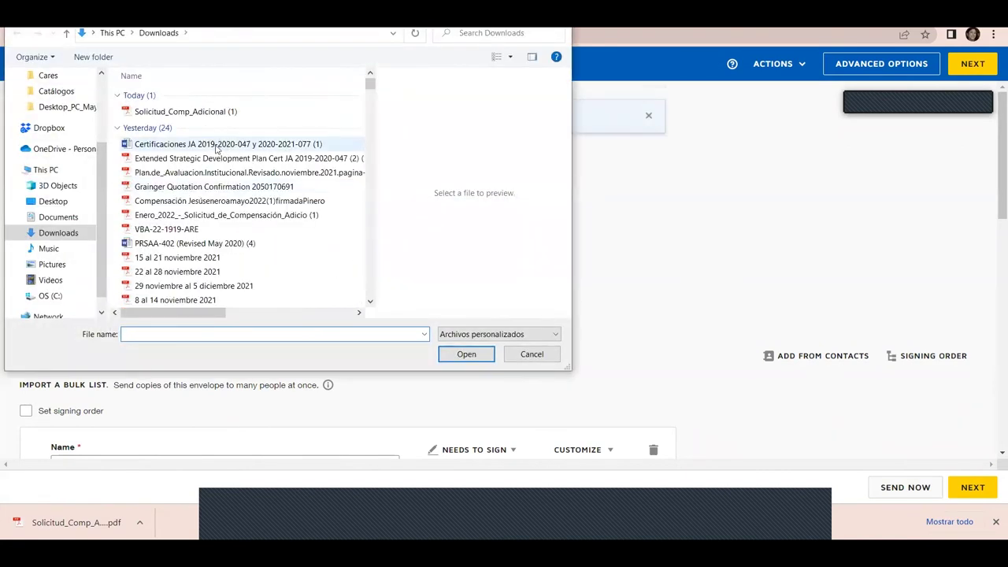
left_click(219, 160)
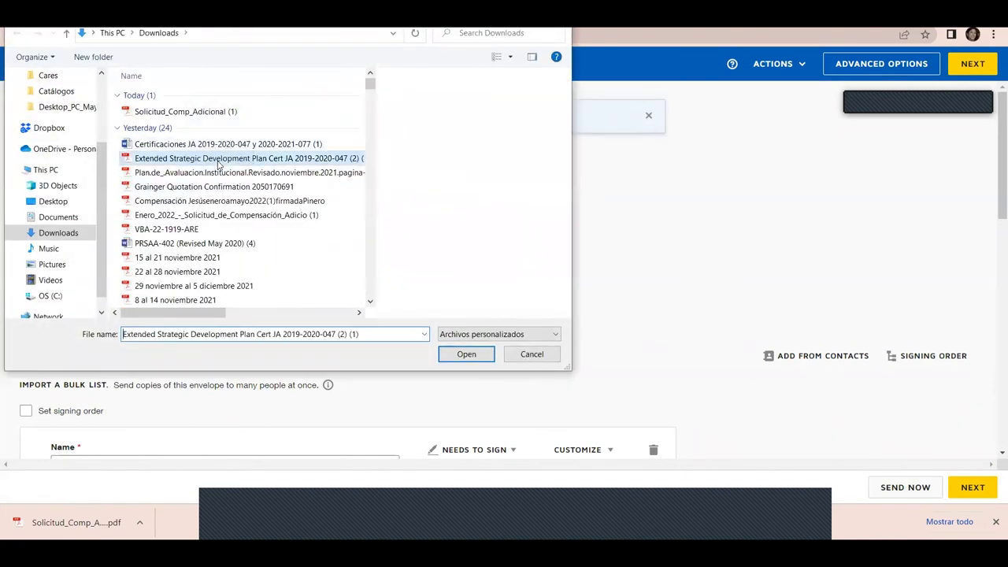
double_click(218, 162)
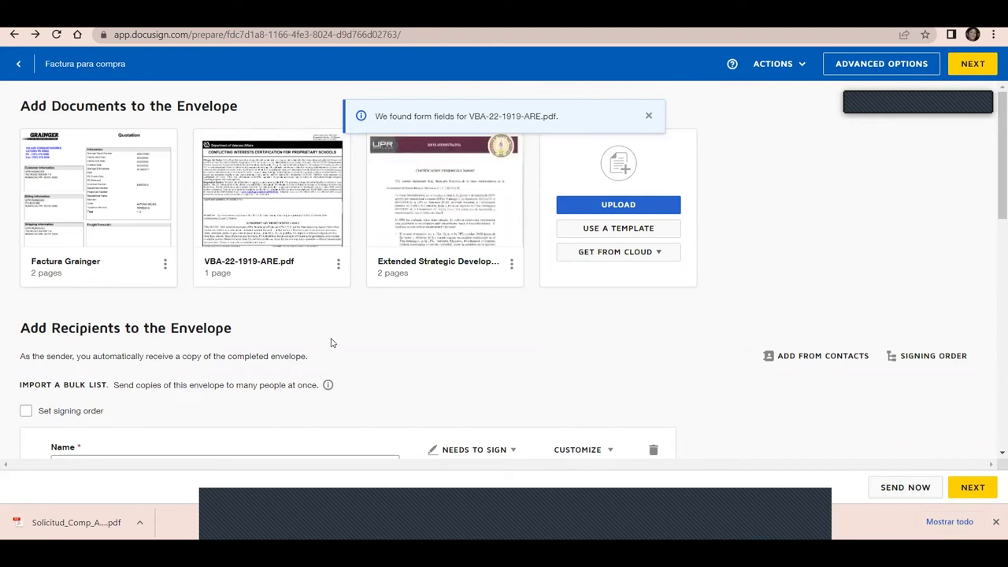
left_click(620, 254)
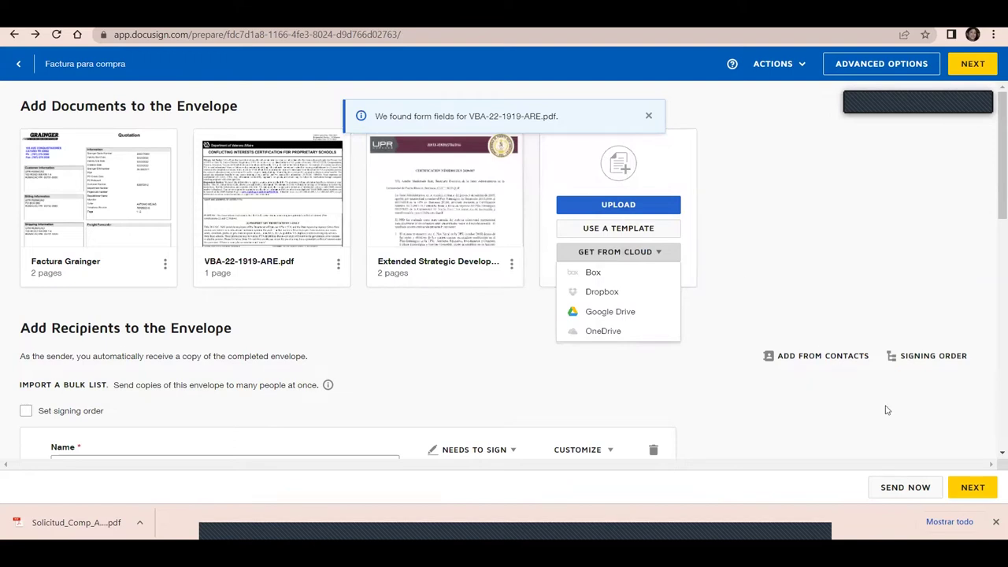
left_click(968, 493)
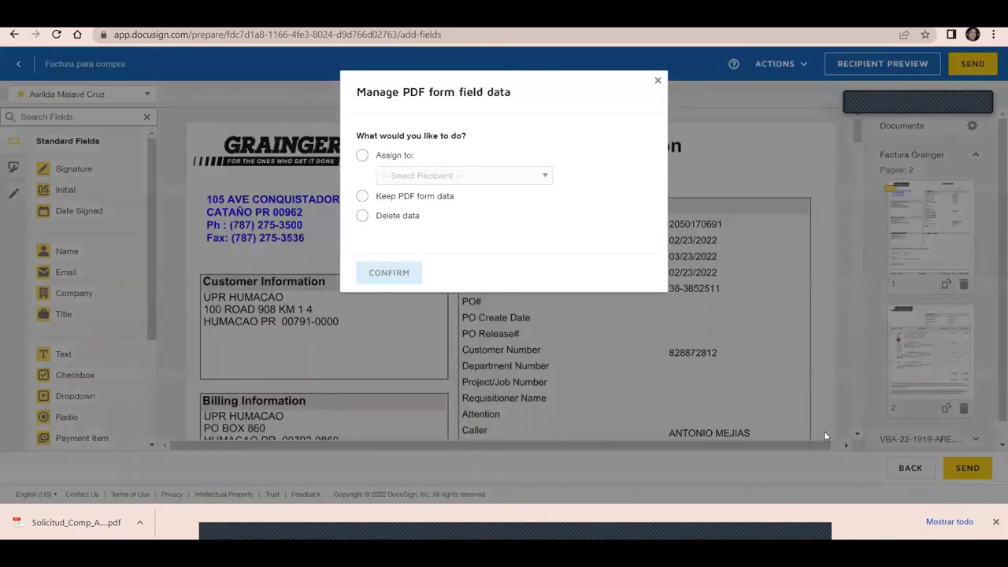
Choose Keep PDF form data and confirm, so the PDFs' existing form data stays read-only
left_click(419, 198)
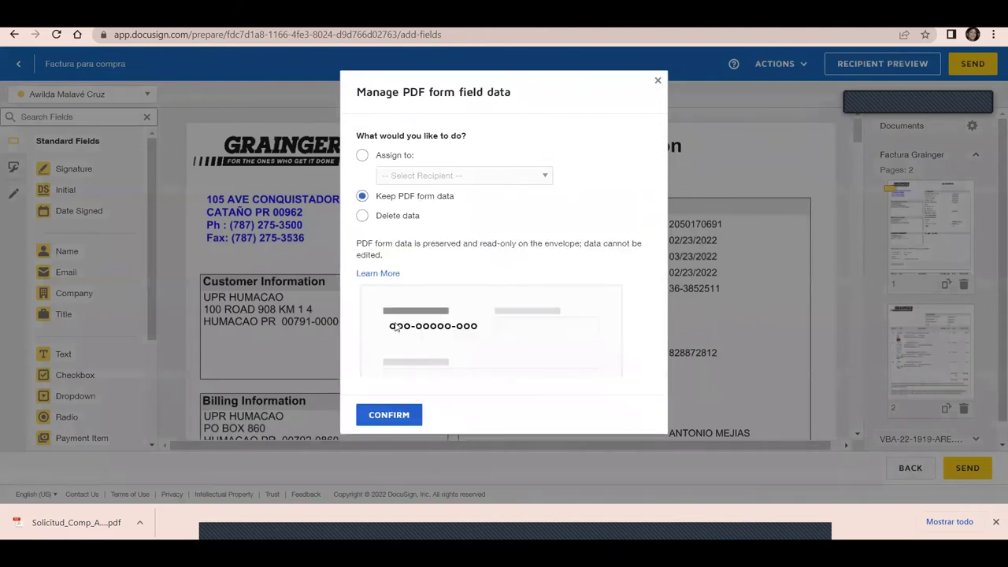
left_click(374, 419)
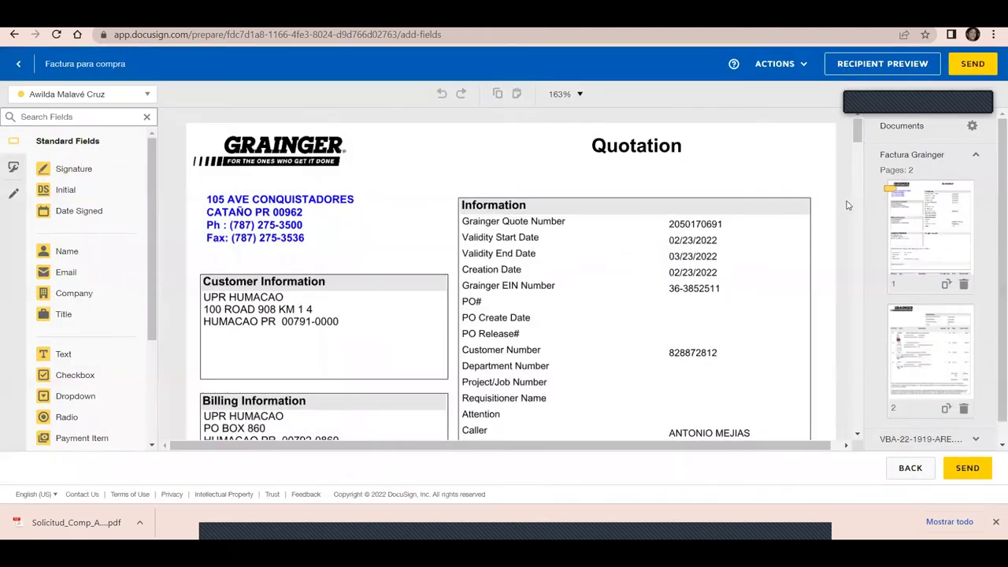
left_click_drag(858, 130, 877, 166)
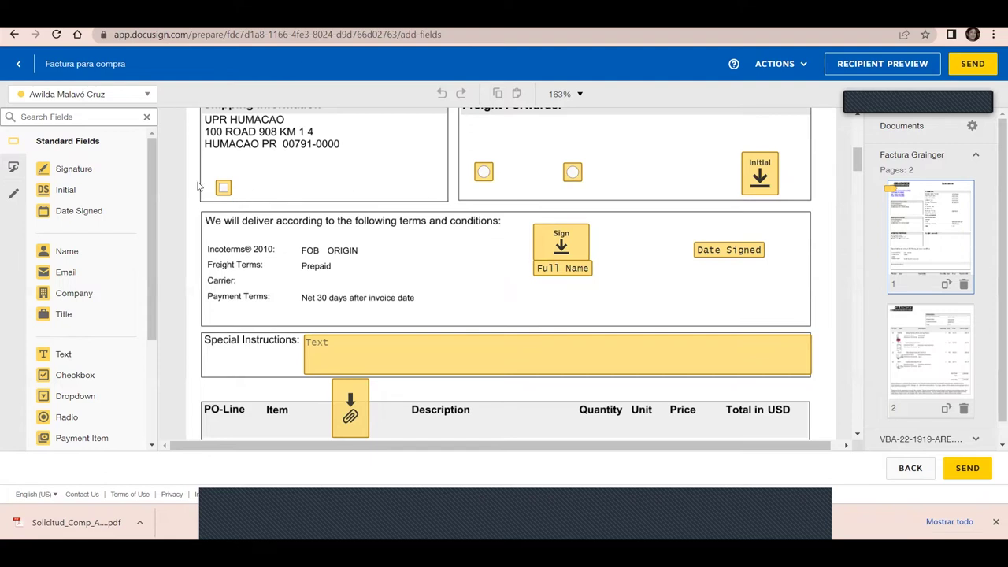
Add a third radio button to the upper-right radio group
left_click_drag(148, 168, 150, 202)
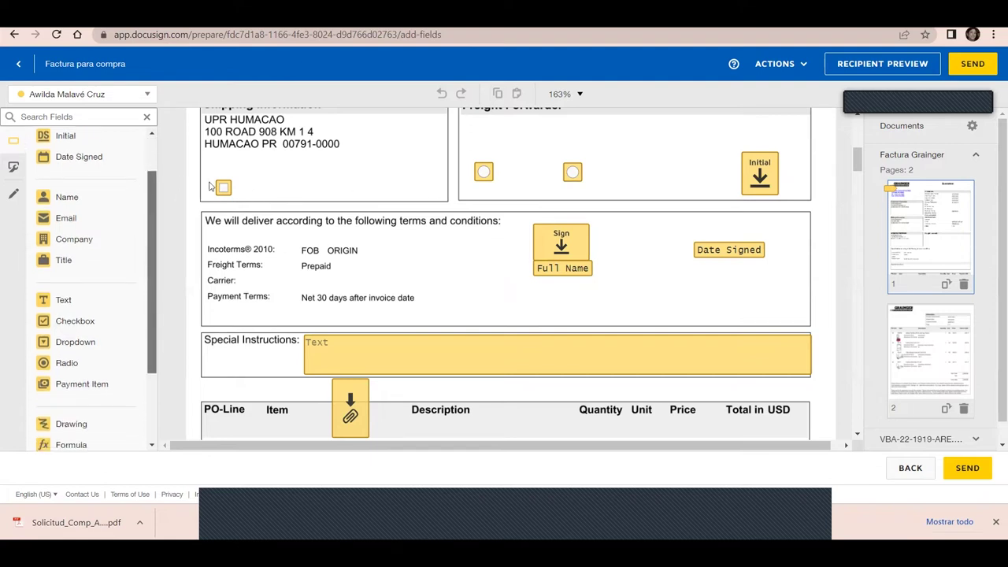
left_click(484, 172)
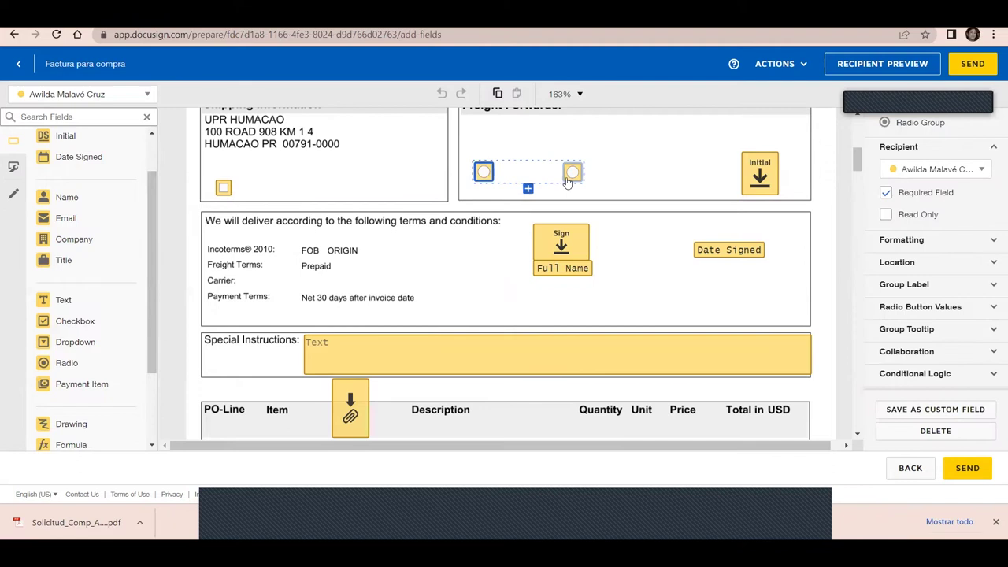
left_click(527, 193)
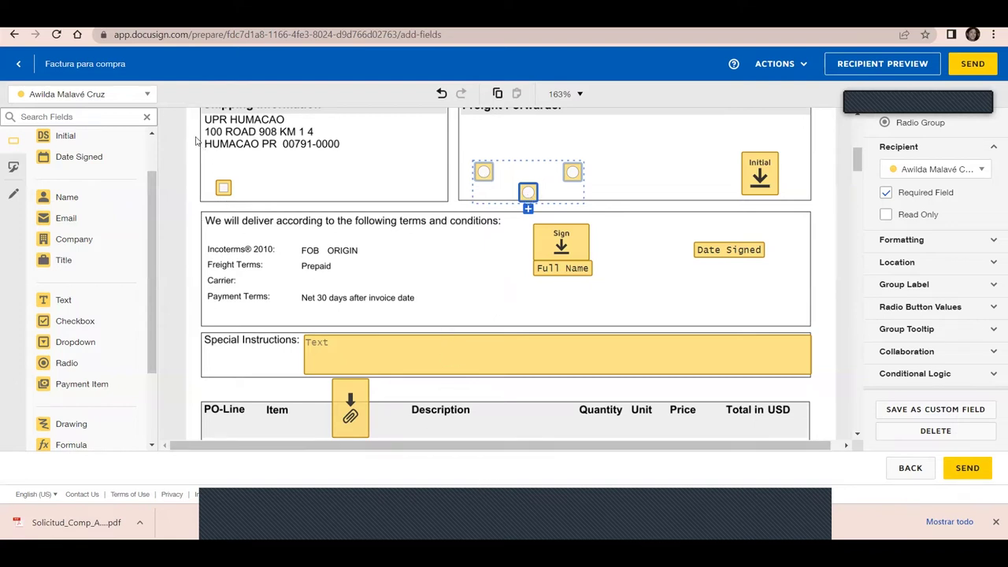
Make Decanato de Asuntos Académicos (DEAC) the active recipient for new fields
left_click(149, 96)
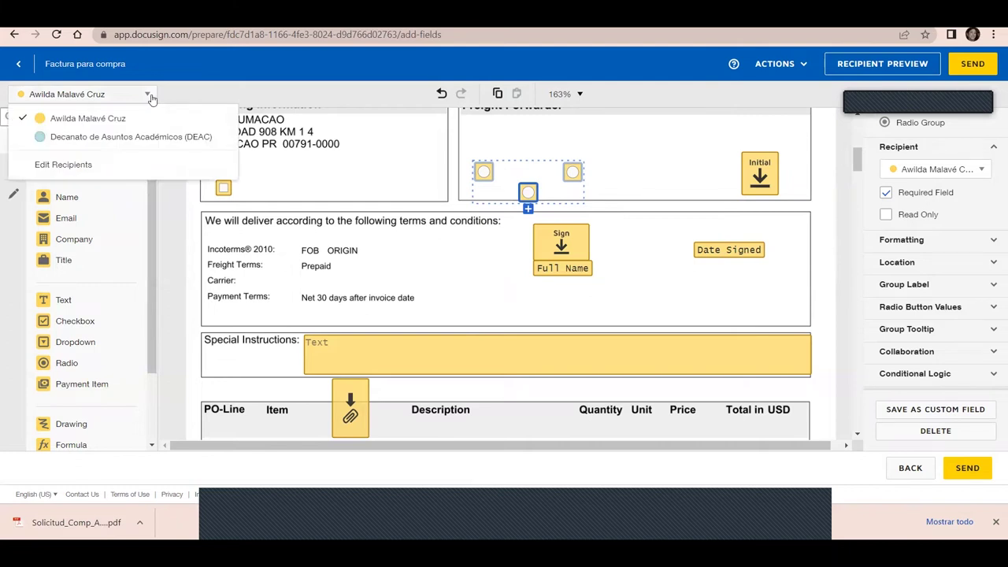
left_click(134, 140)
mouse_move(153, 213)
left_mouse_down()
mouse_move(151, 167)
mouse_move(143, 304)
left_mouse_up()
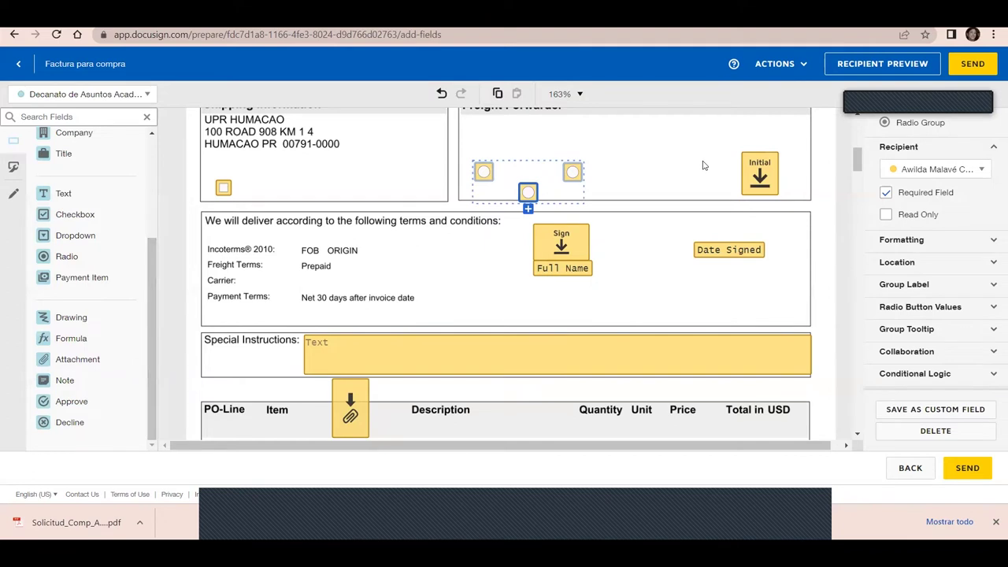
left_click(762, 182)
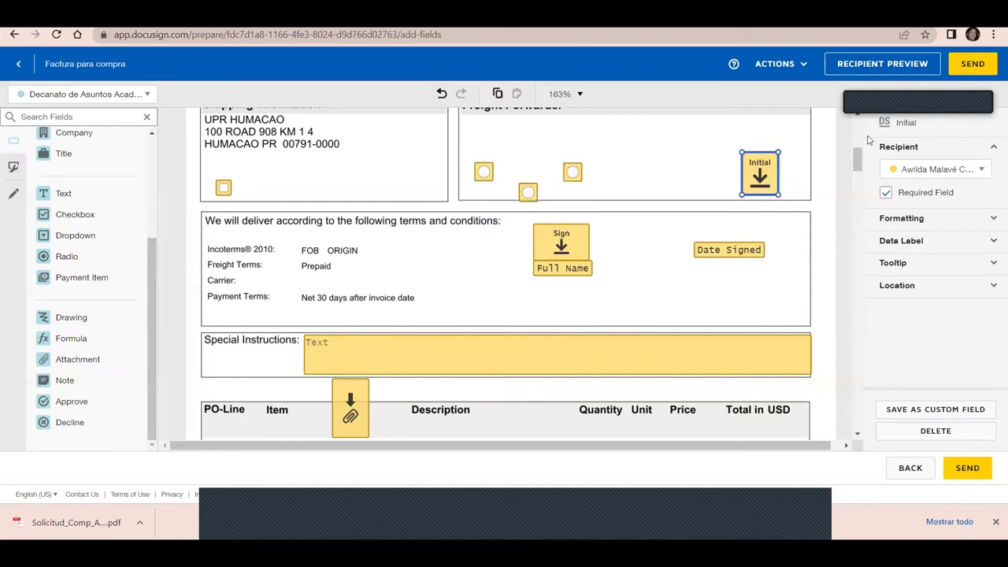
Reassign the Initial field and the Special Instructions text field to DEAC
left_click(981, 169)
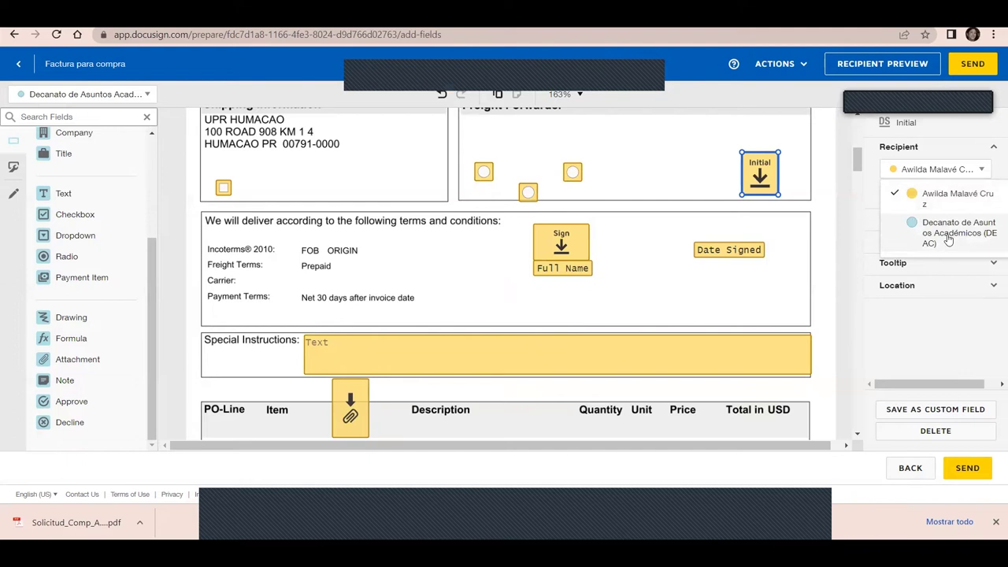
left_click(950, 240)
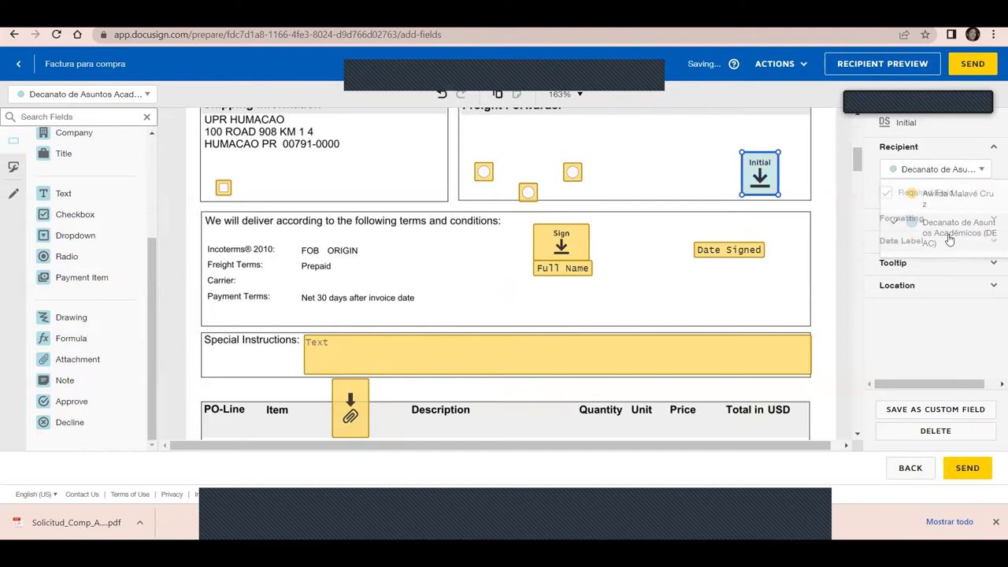
left_click(983, 171)
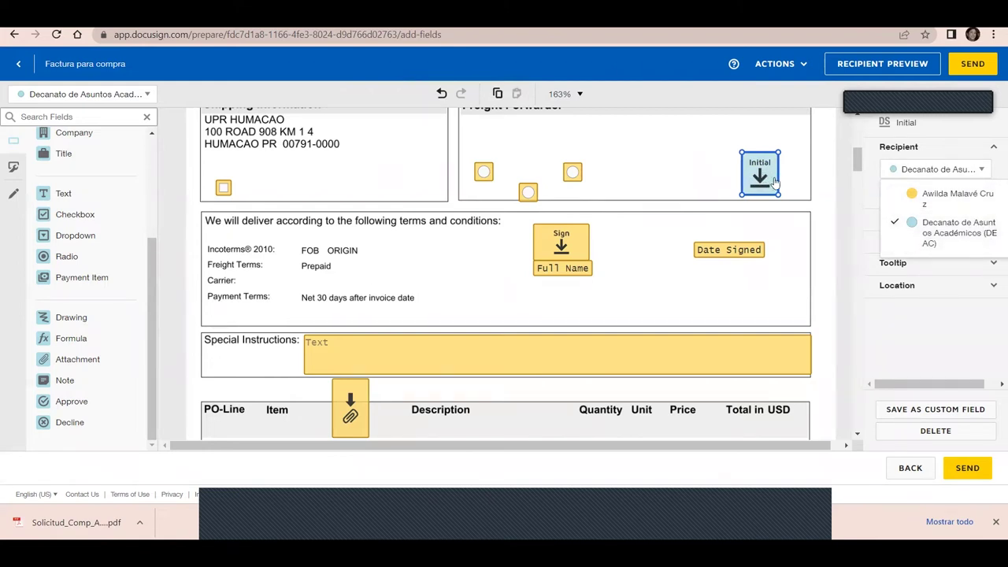
left_click(712, 358)
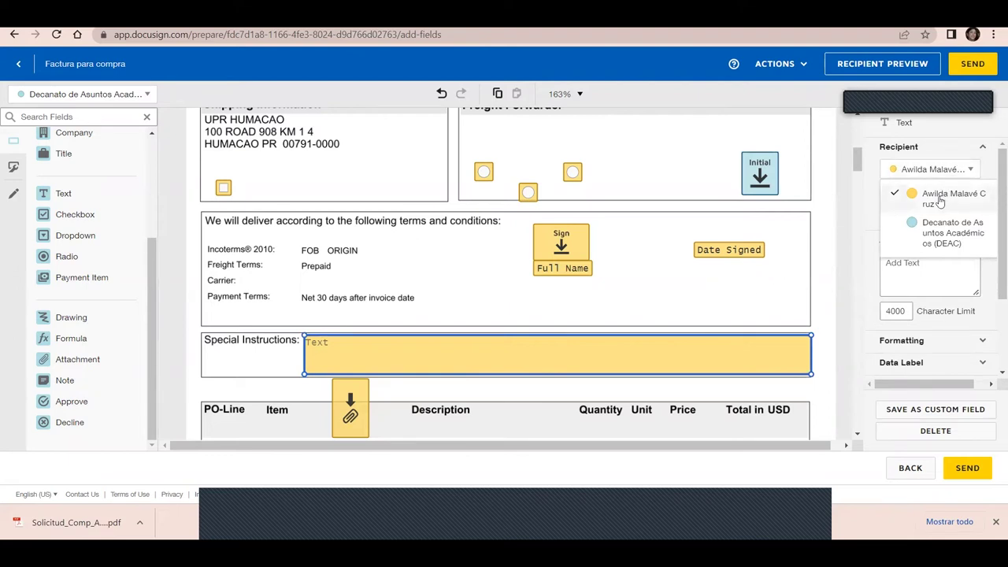
left_click(933, 239)
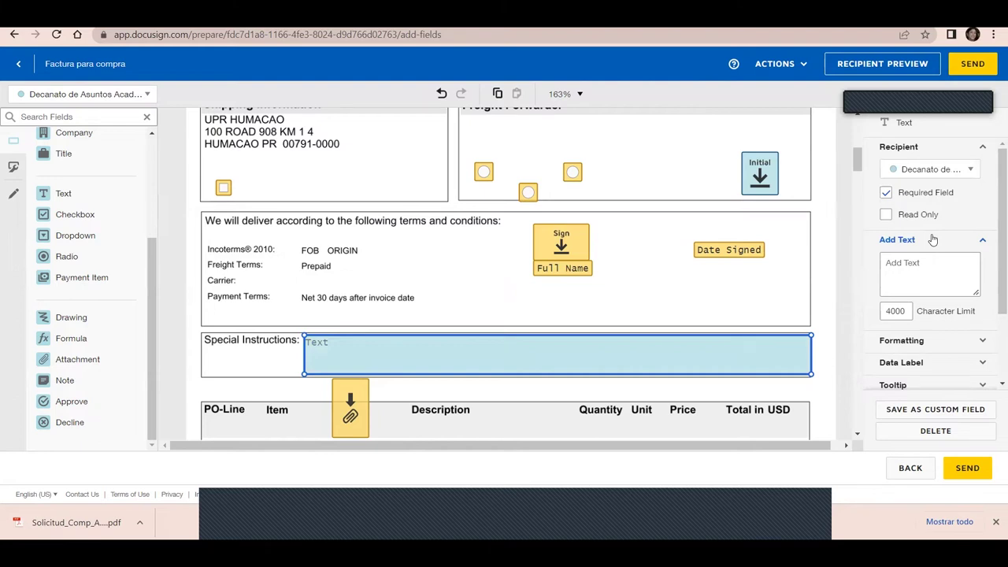
left_click(527, 192)
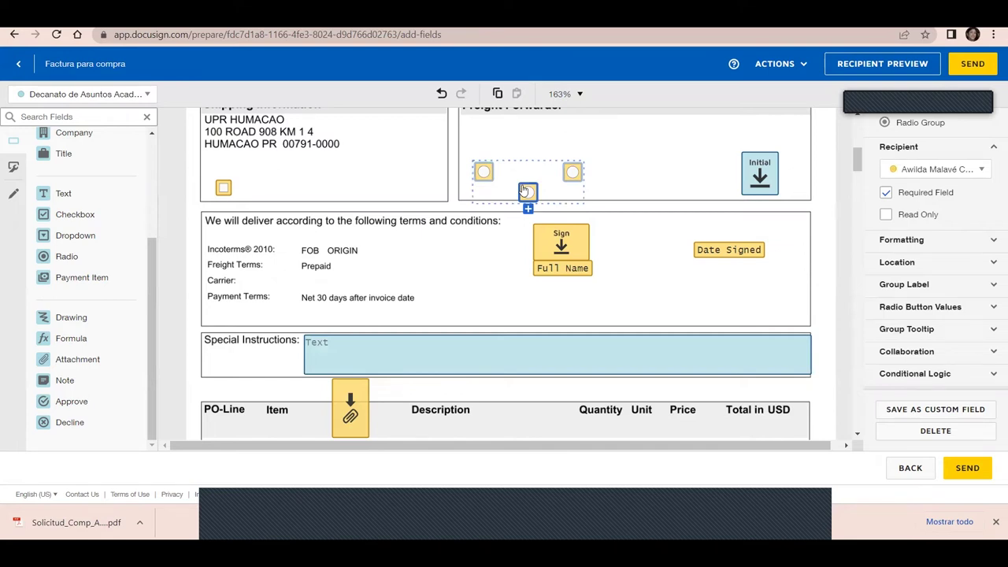
Delete the three top-right radio buttons and the attachment field above the PO-Line table
key("Delete")
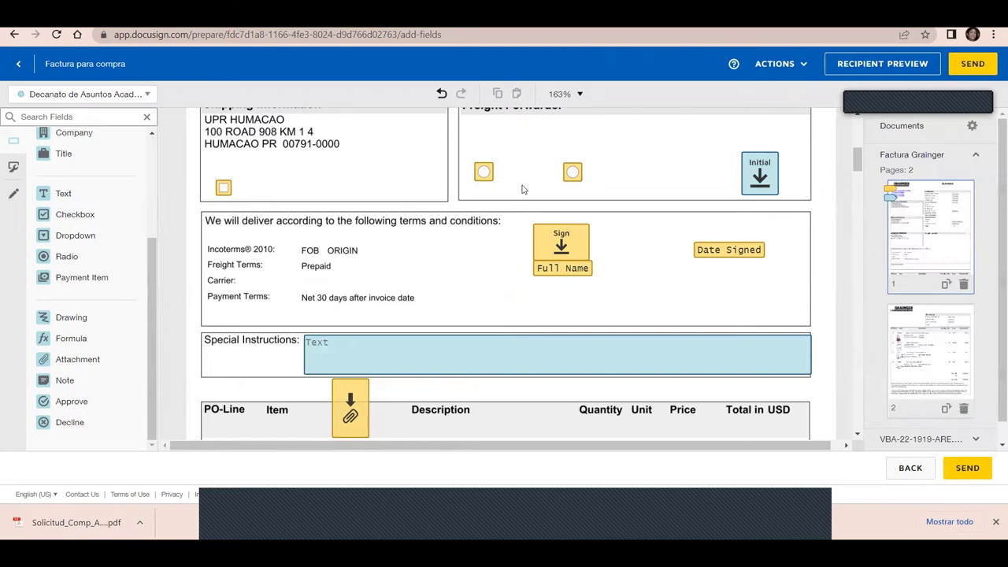
left_click(573, 174)
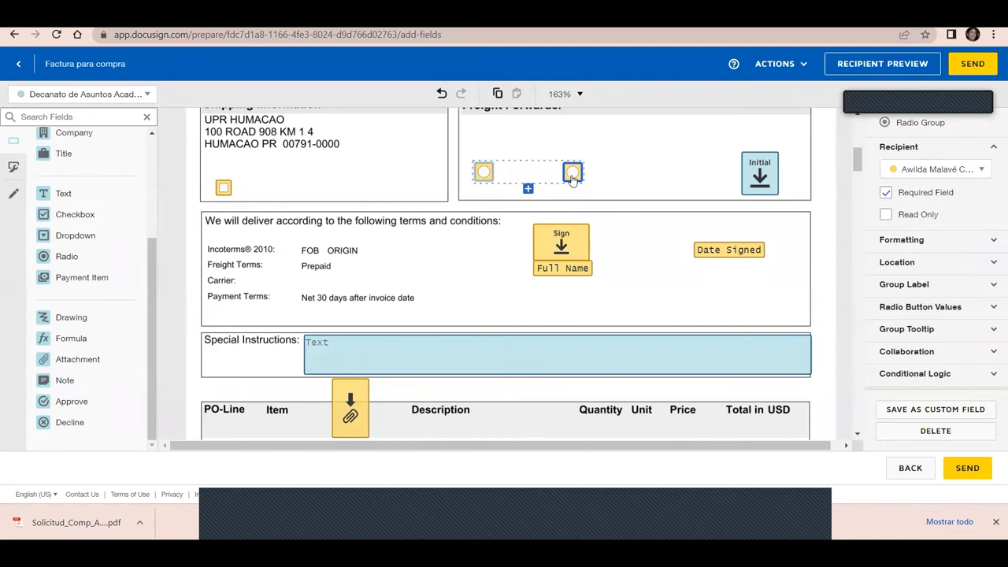
key("Delete")
left_click(483, 174)
key("Delete")
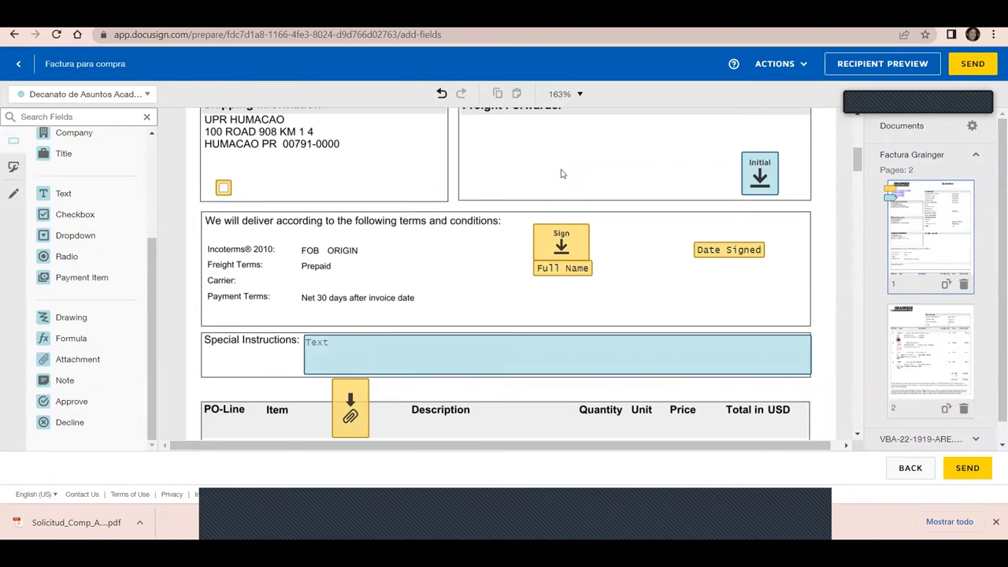
left_click(353, 408)
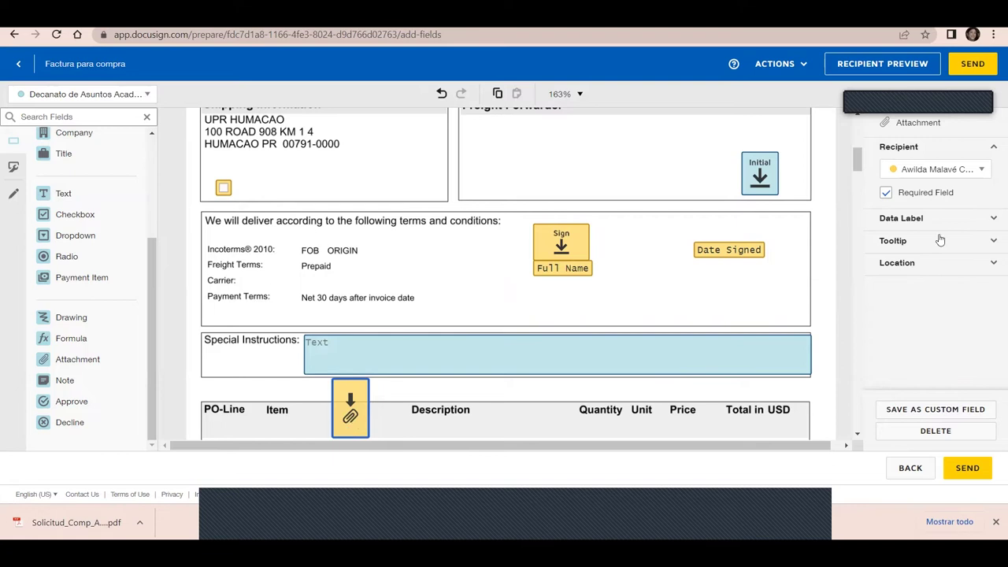
left_click(936, 431)
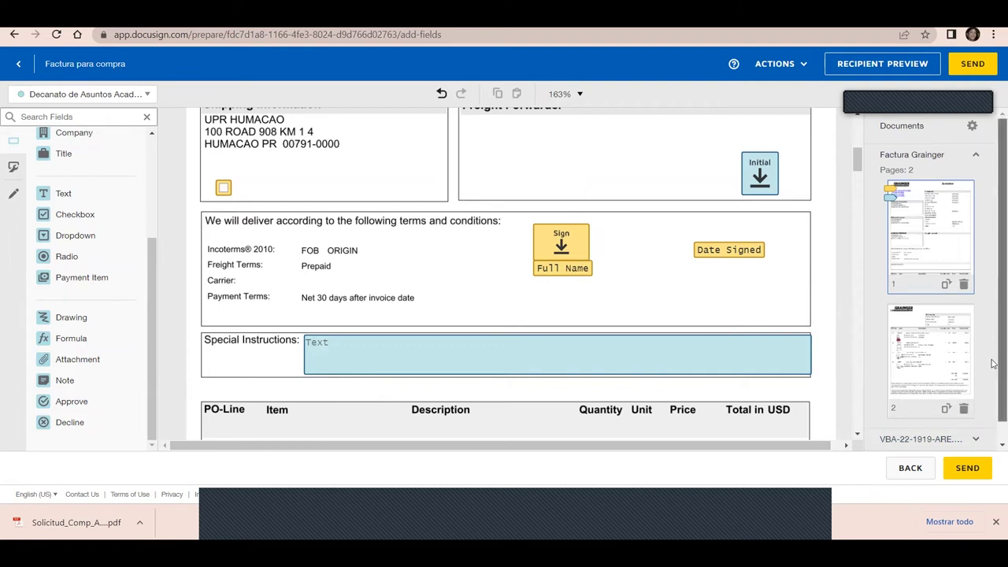
scroll(993, 357, "down", 2)
scroll(993, 315, "up", 2)
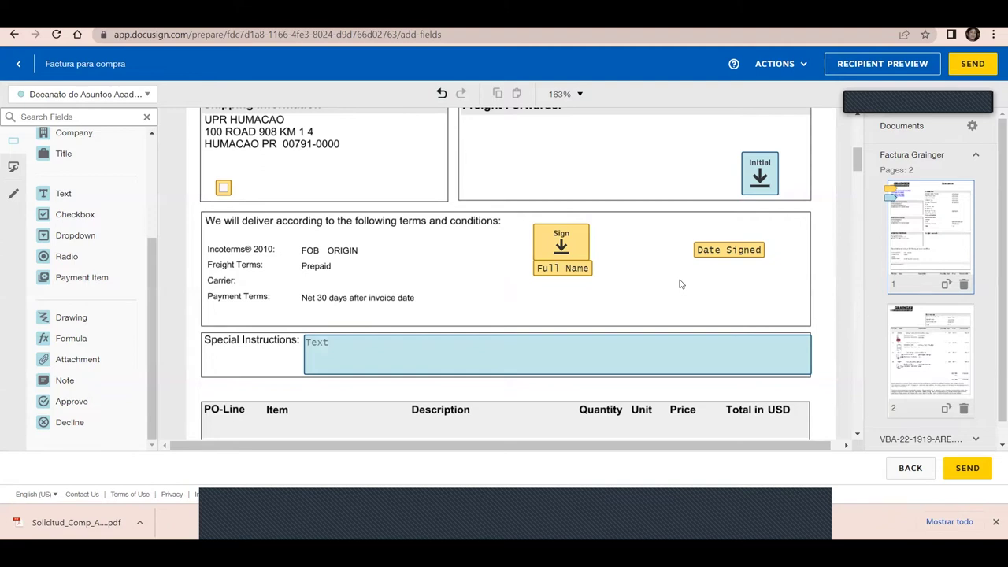
left_click(910, 468)
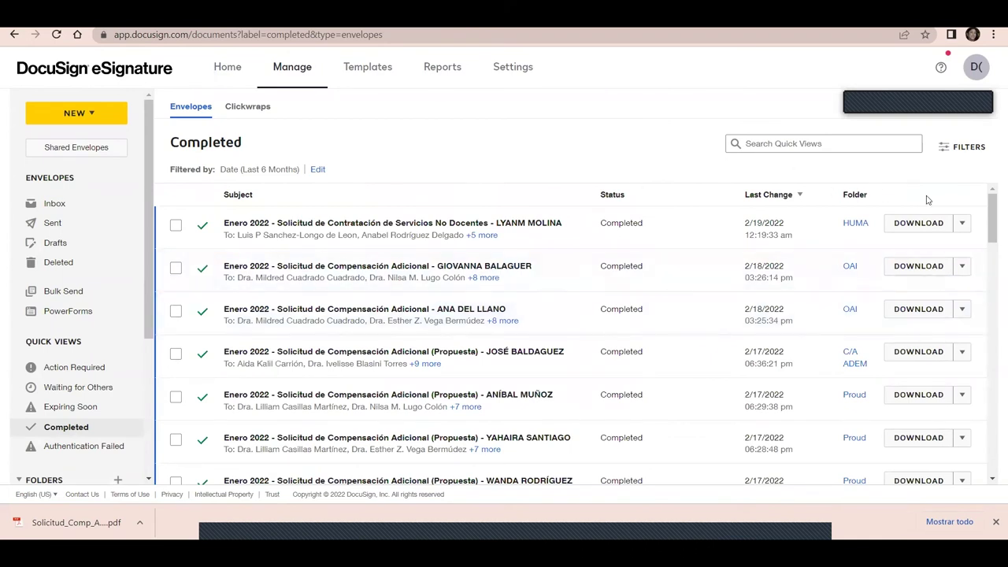
Leave the field editor and open the Waiting for Others envelope list
left_click_drag(993, 214, 993, 233)
left_click(71, 391)
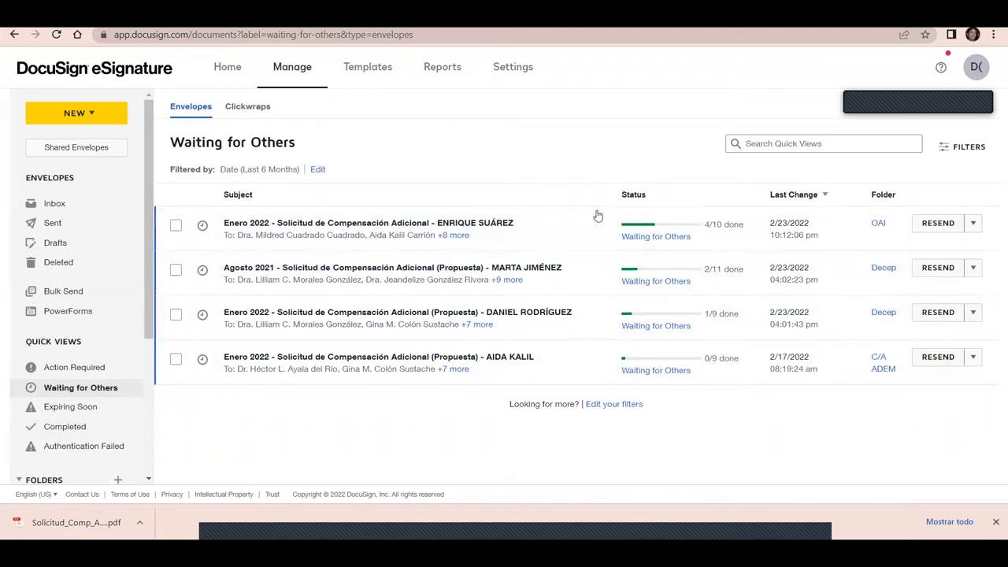
Check the status of the four Solicitud de Compensación Adicional envelopes: 4/10, 2/11, 1/9, 0/9 done
mouse_move(637, 244)
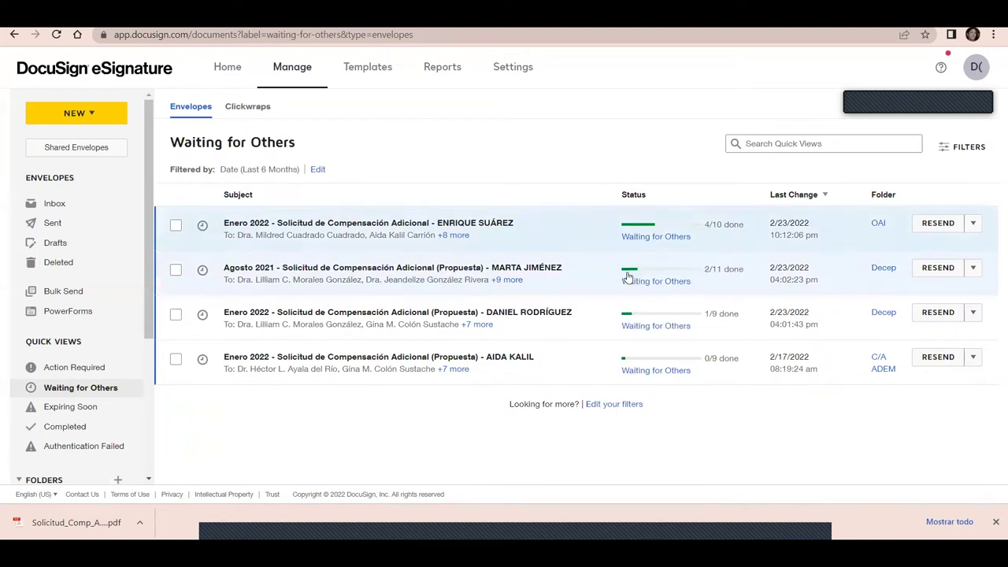
mouse_move(630, 285)
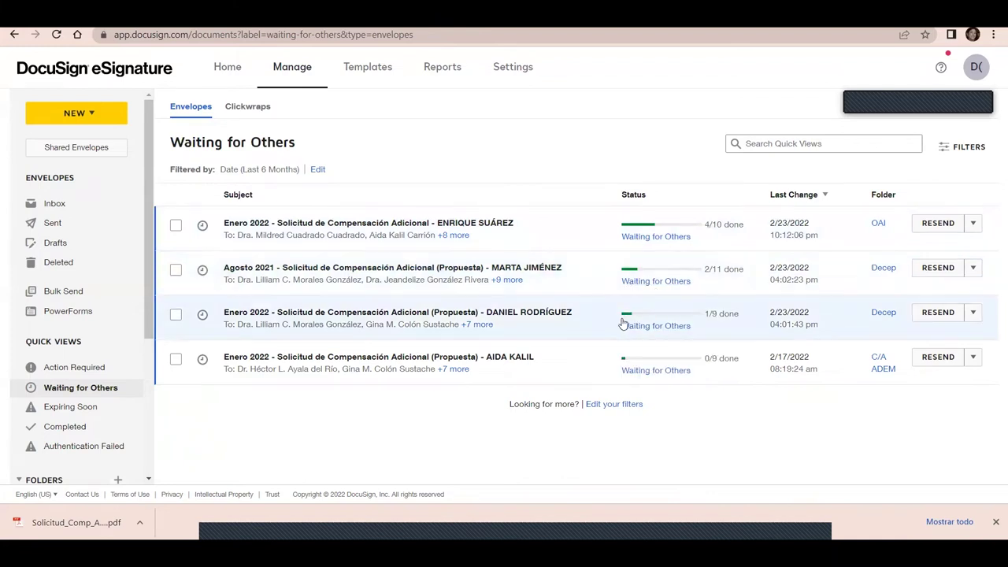
mouse_move(634, 335)
mouse_move(634, 372)
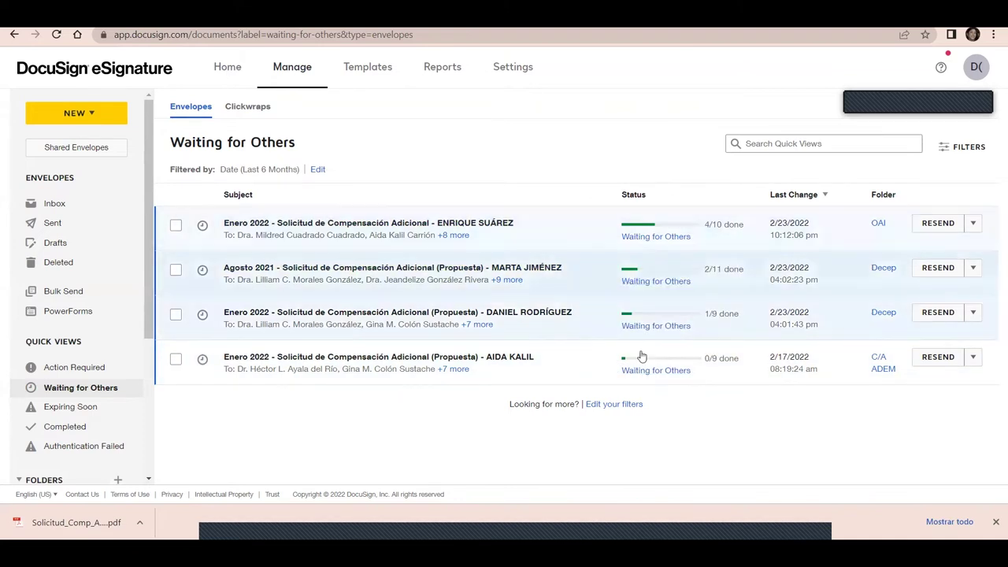
left_click(656, 371)
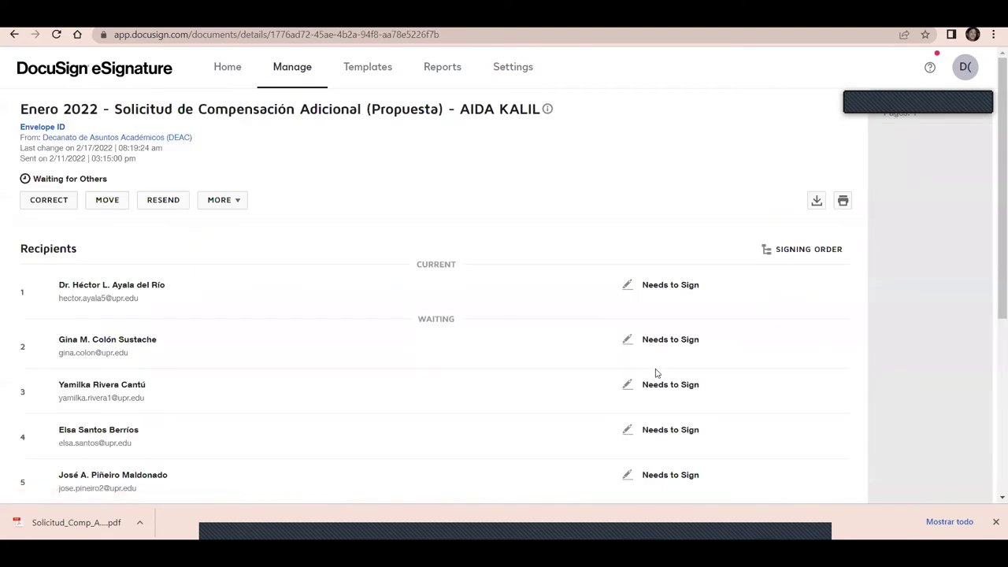
left_click(13, 34)
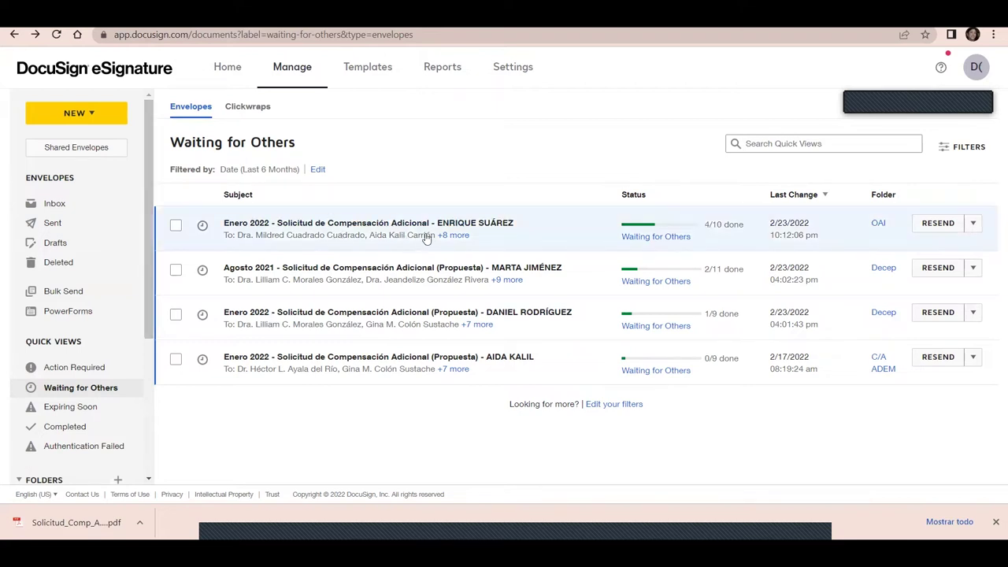
mouse_move(449, 239)
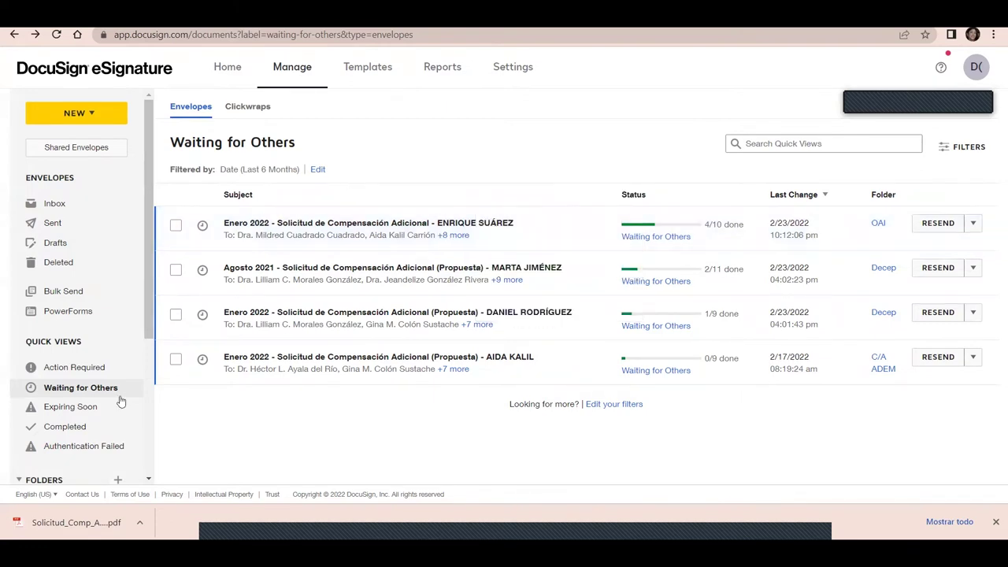
Browse the Completed envelopes list, then switch to the Sent envelopes list
left_click(76, 432)
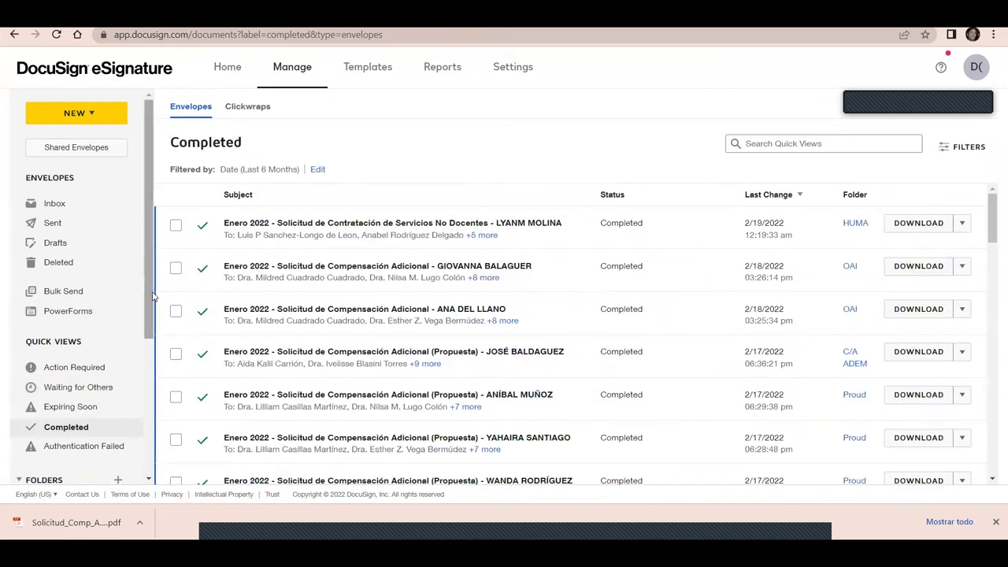
scroll(150, 284, "down", 2)
scroll(148, 271, "up", 2)
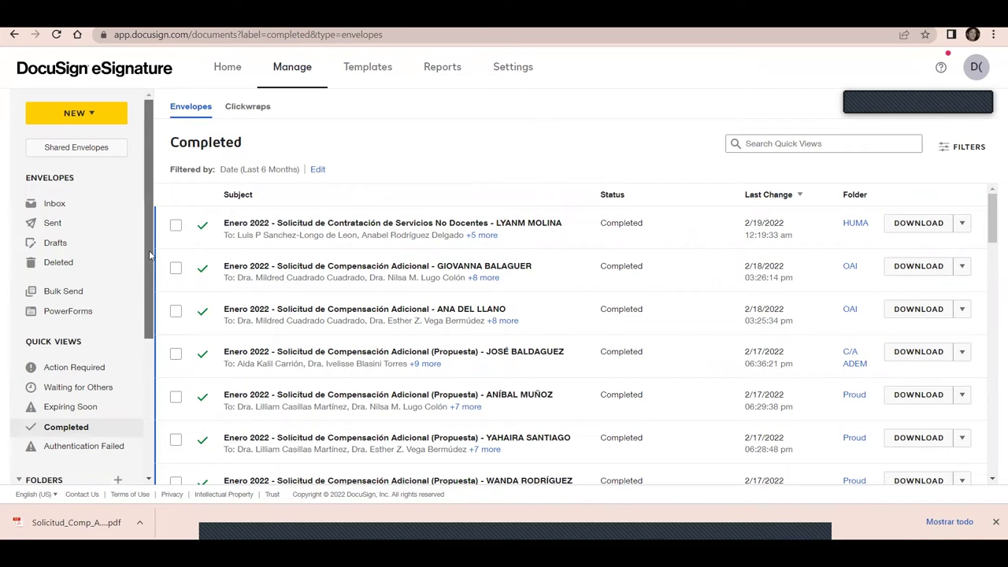
left_click(47, 225)
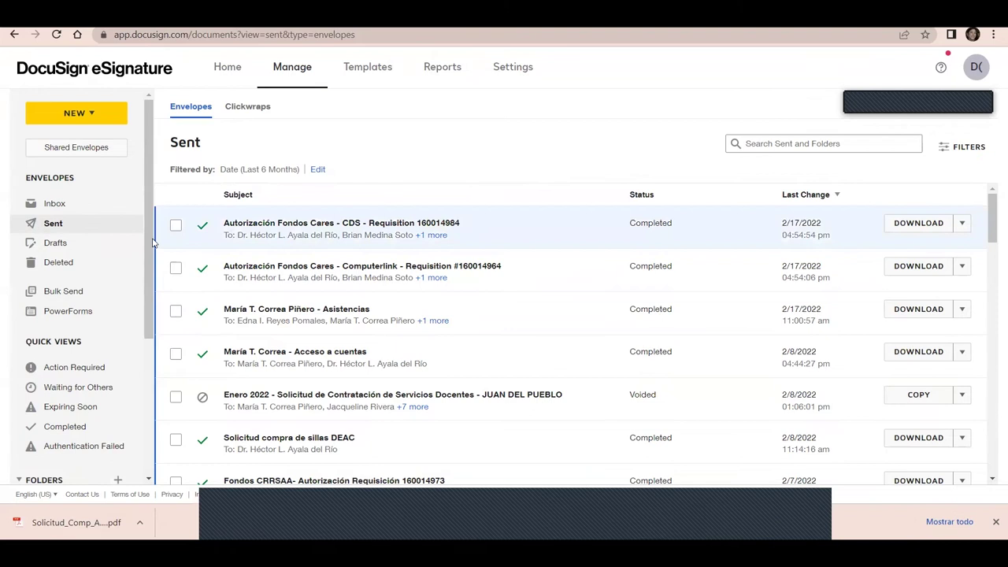
Show the Drafts list with the two untitled drafts and the Enero 2022 Solicitud draft
left_click(57, 245)
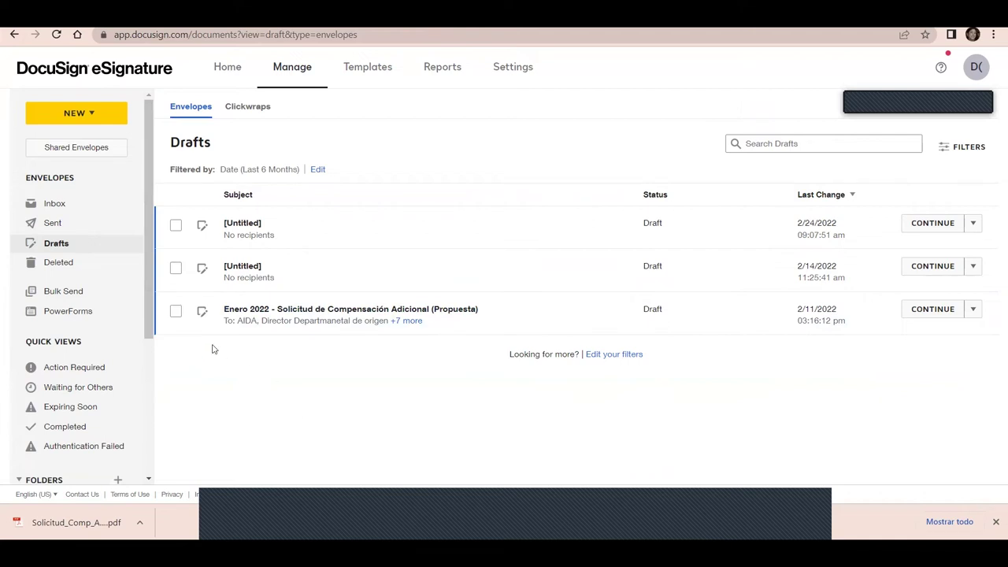
Check the Deleted envelopes for the Factura para compra draft, then go to My Templates
left_click(59, 263)
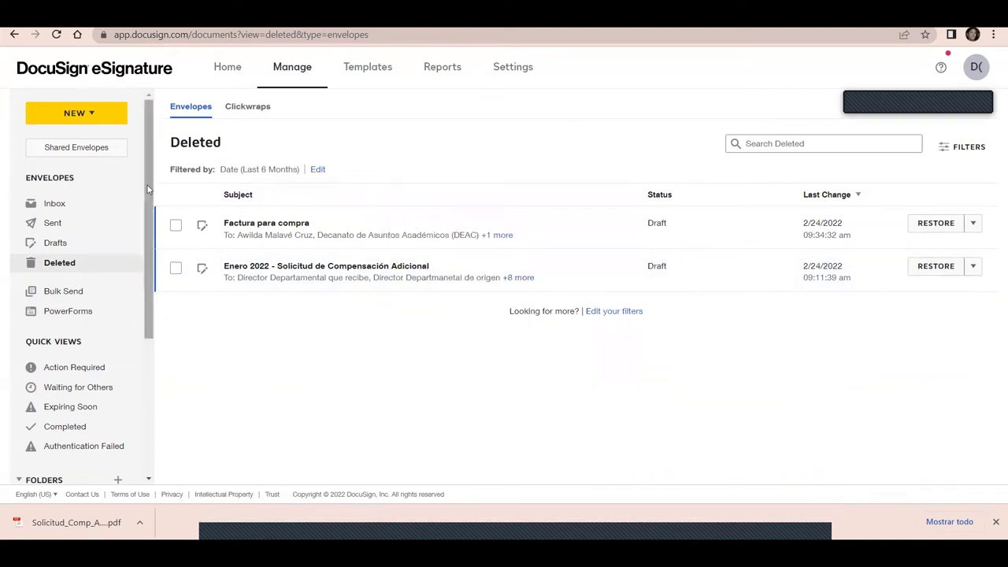
left_click_drag(145, 186, 139, 165)
left_click_drag(150, 302, 130, 241)
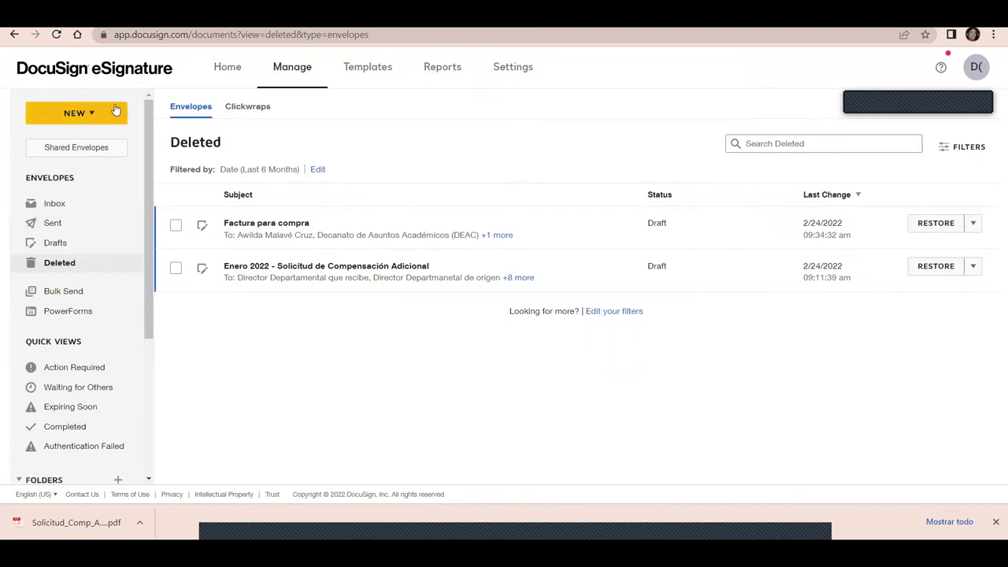
left_click(357, 69)
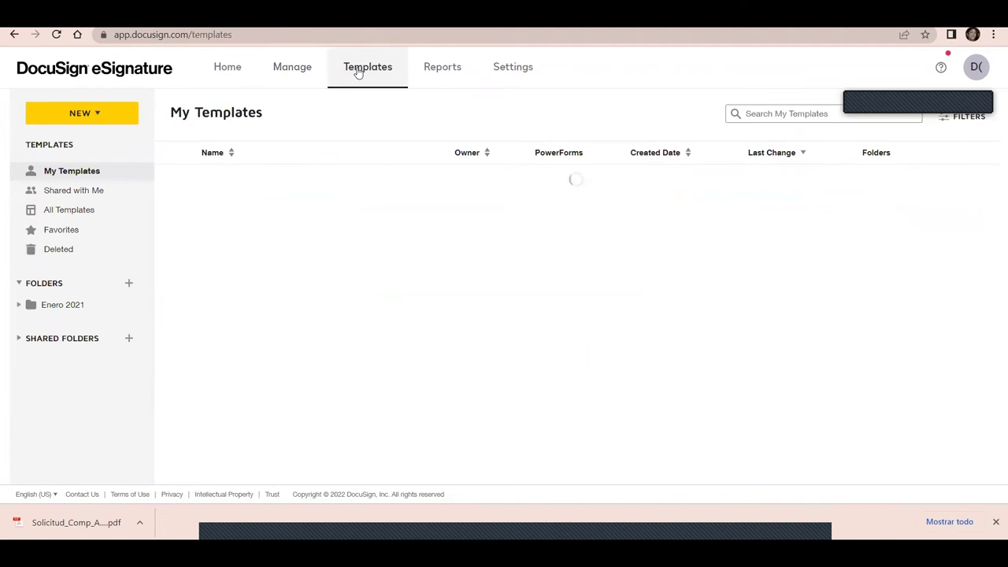
left_click(227, 69)
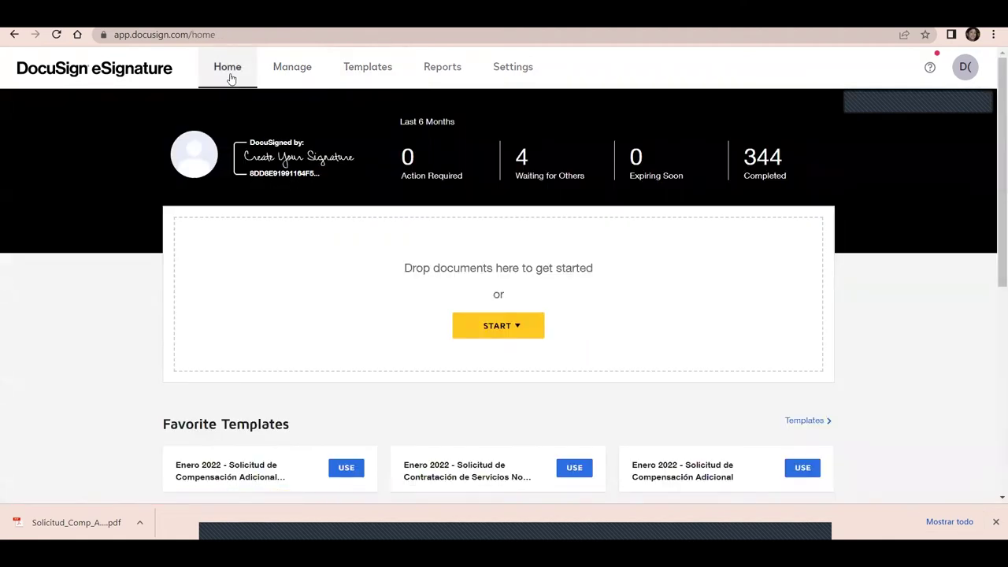
left_click(292, 68)
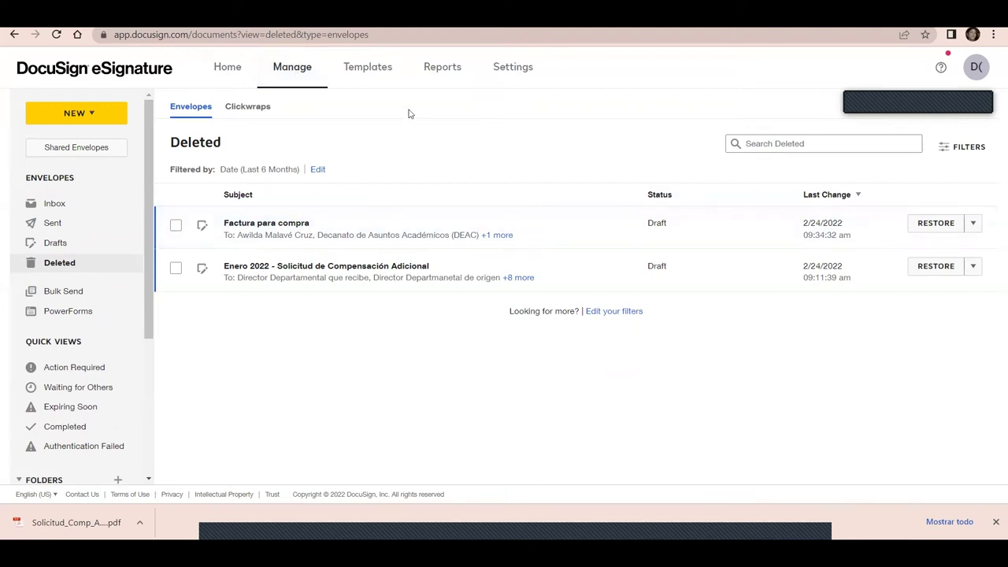
left_click(366, 82)
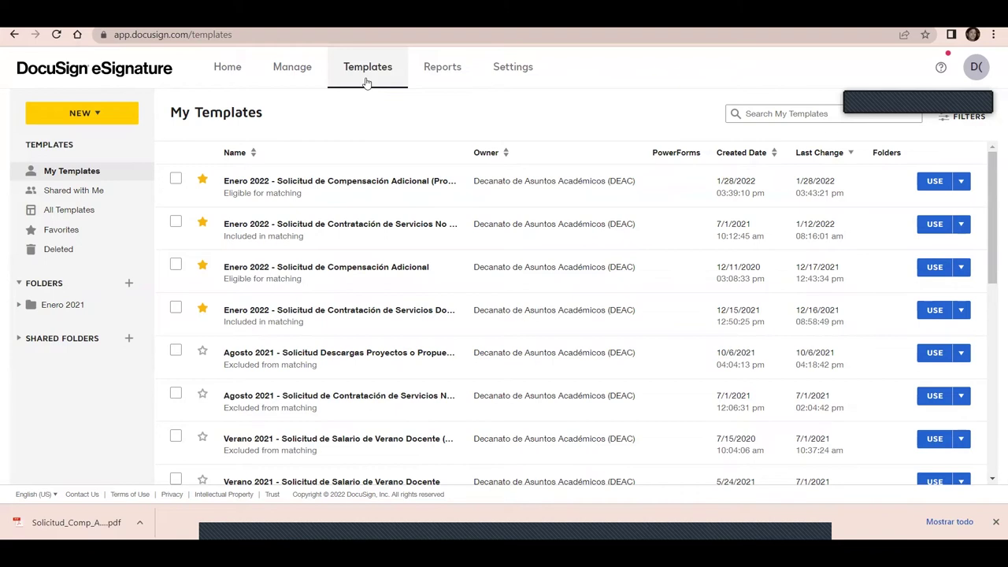
Look at the first template's extra actions, then bring up the NEW template menu
left_click_drag(993, 167, 968, 131)
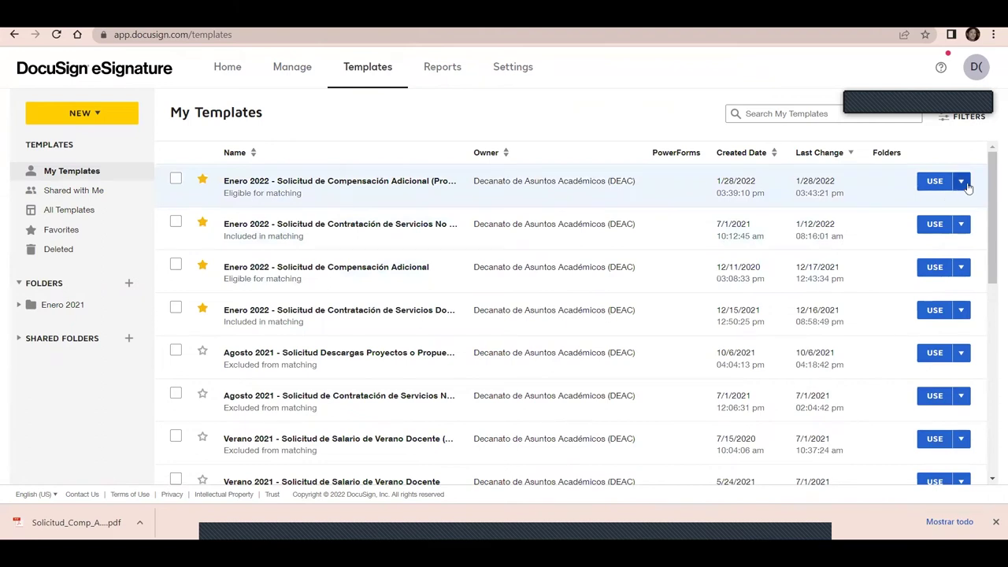
left_click(963, 182)
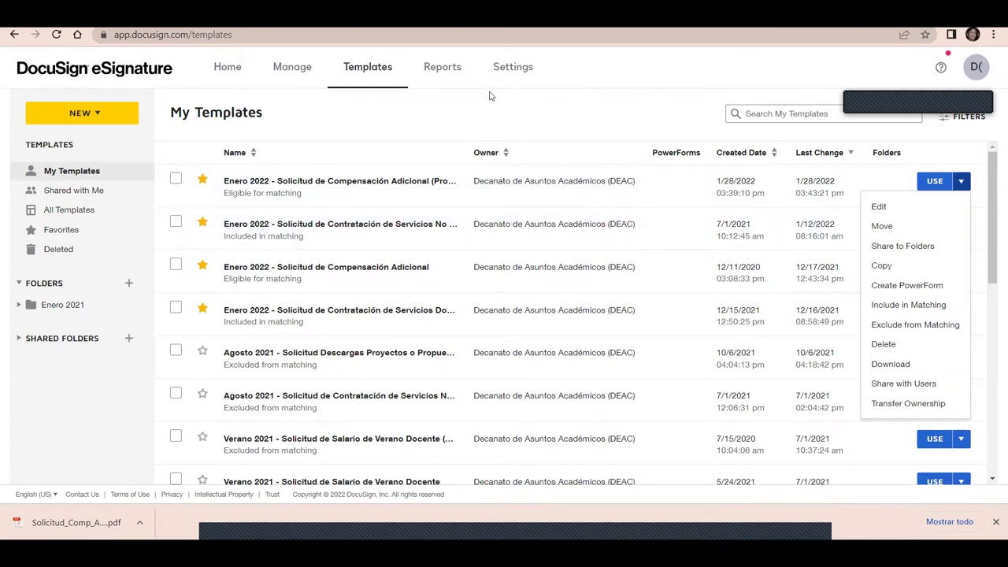
left_click(97, 115)
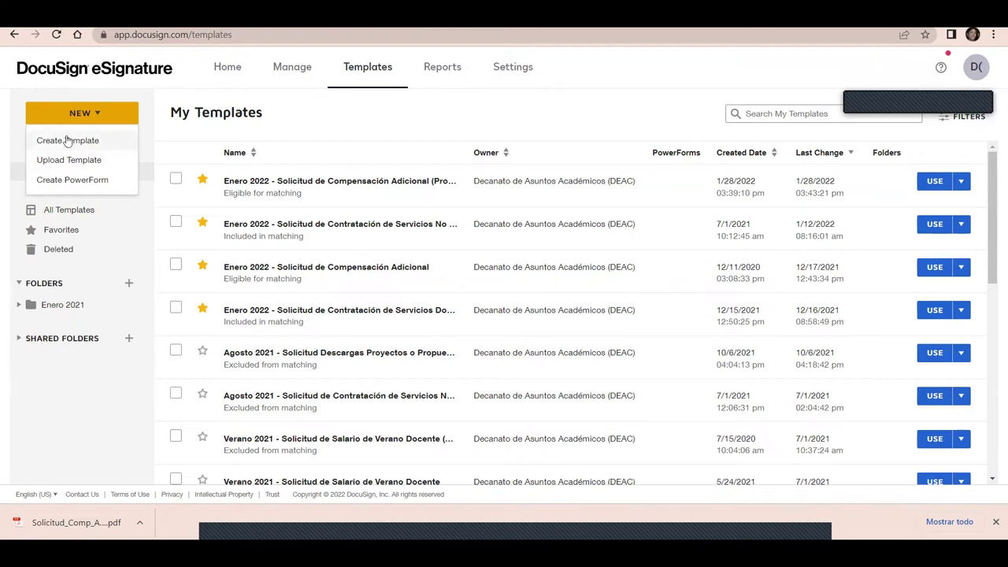
Create a new template, whose setup page is named 'Untitled 2/24/2022 | 5:45:13 AM' by default
left_click(67, 141)
right_click(68, 139)
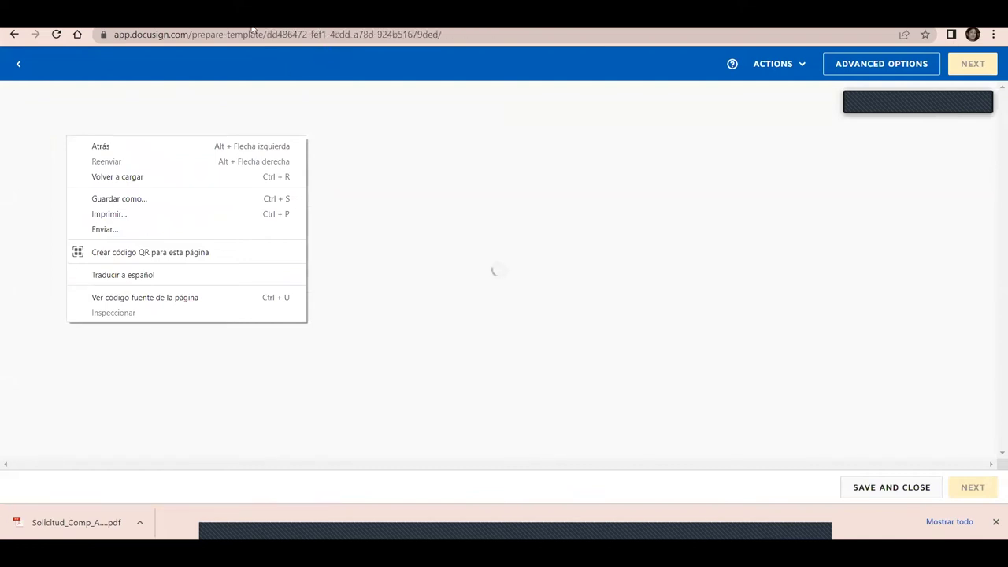
left_click(271, 63)
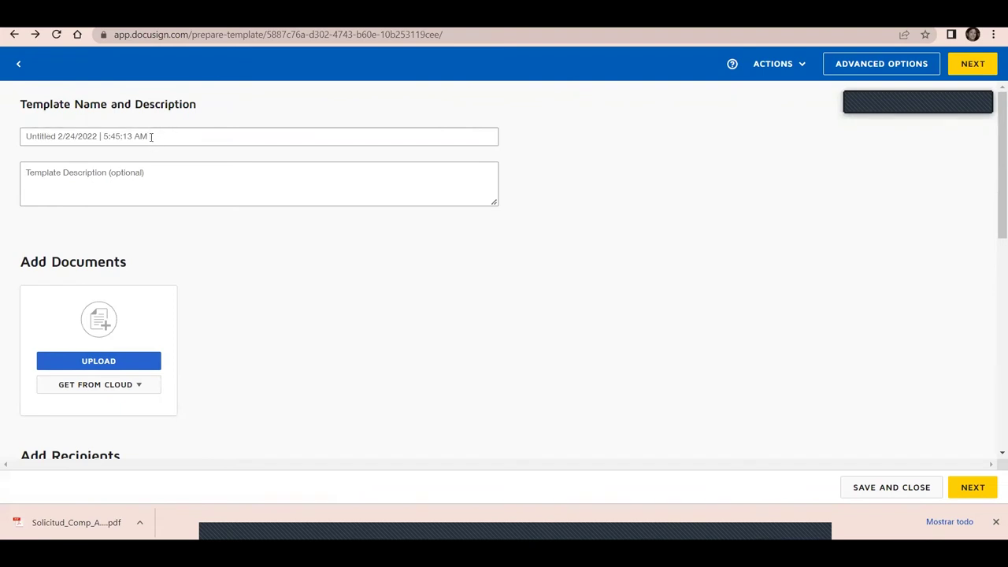
left_click(151, 136)
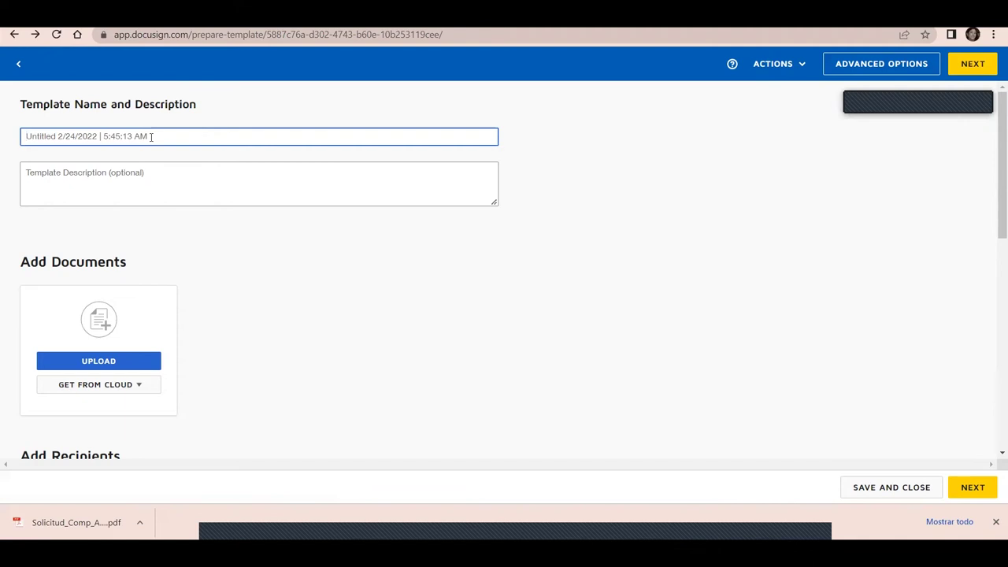
Name the template 'Agosto 2022 - Solicitud de Compensacion Adicional' and start uploading its document
type("Agosto 2022")
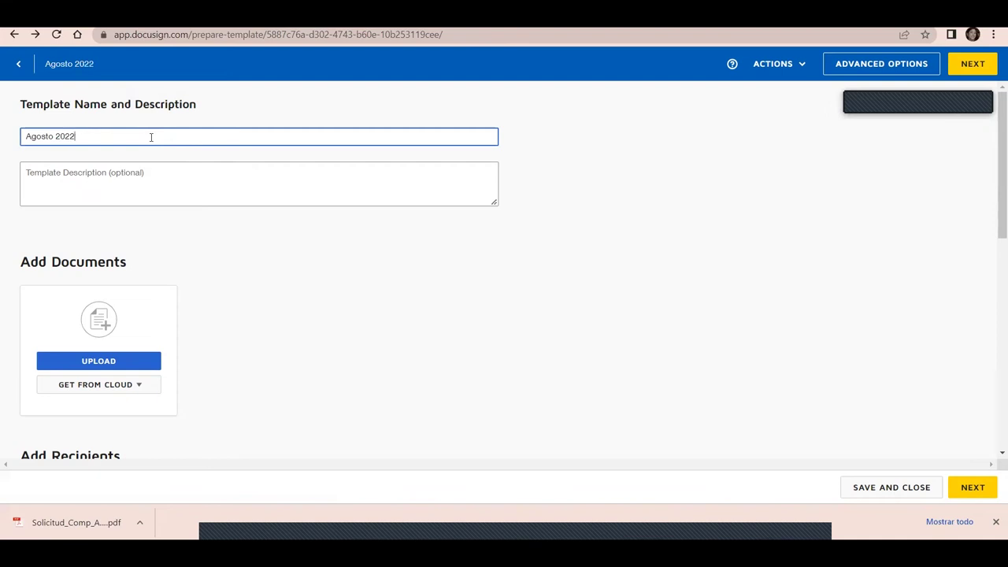
type(" - Solicitud de Compensacion Adicional")
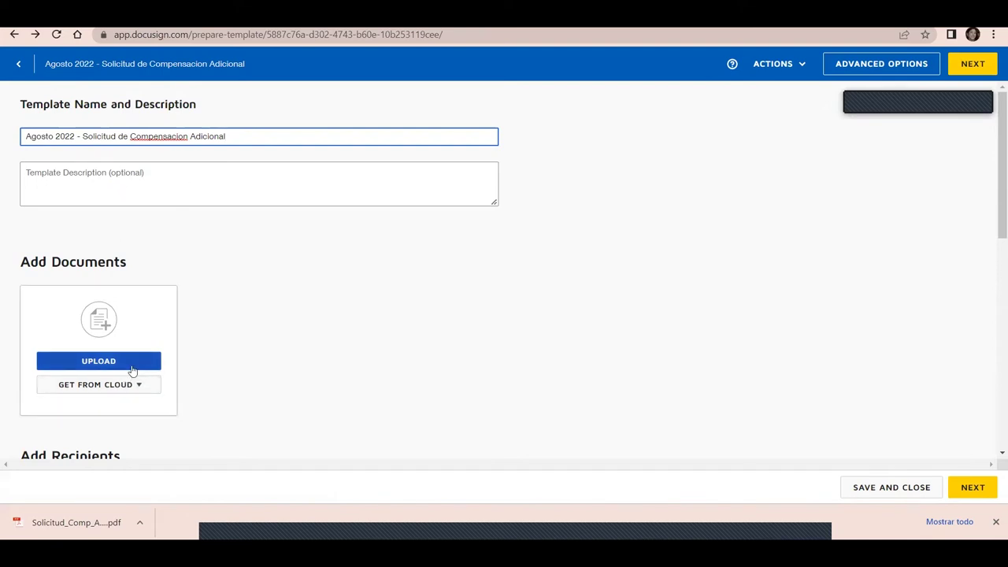
left_click(132, 366)
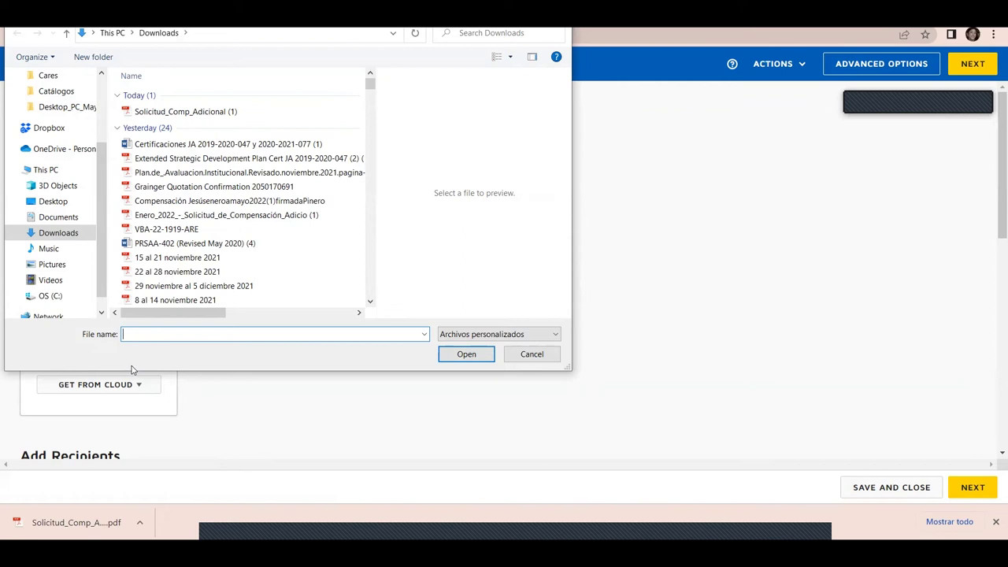
Upload Solicitud_Comp_Adicional (1).pdf from Downloads as the template's one-page document
left_click(197, 113)
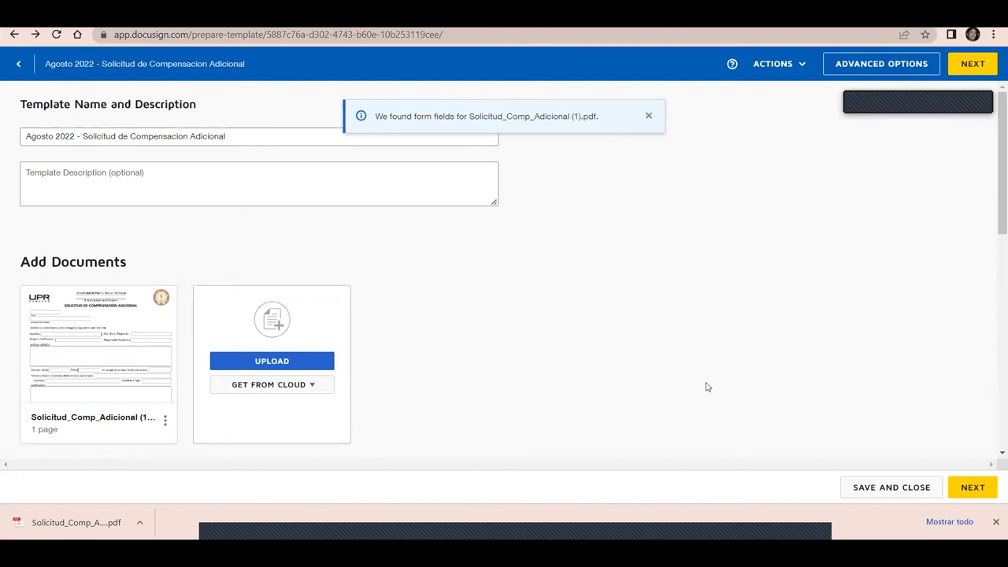
Turn on Set signing order so recipient 1 signs first
left_click_drag(993, 171, 996, 268)
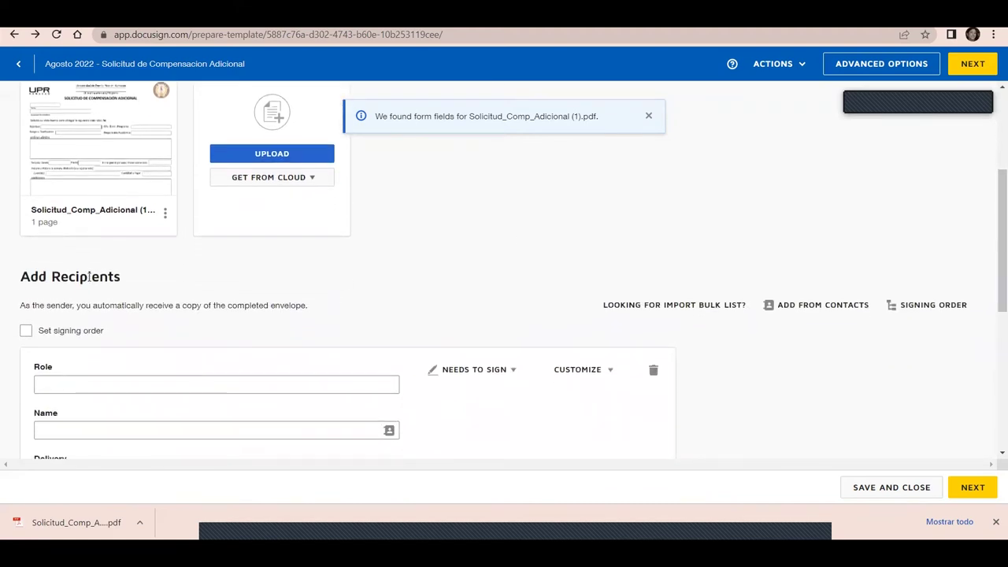
left_click(26, 332)
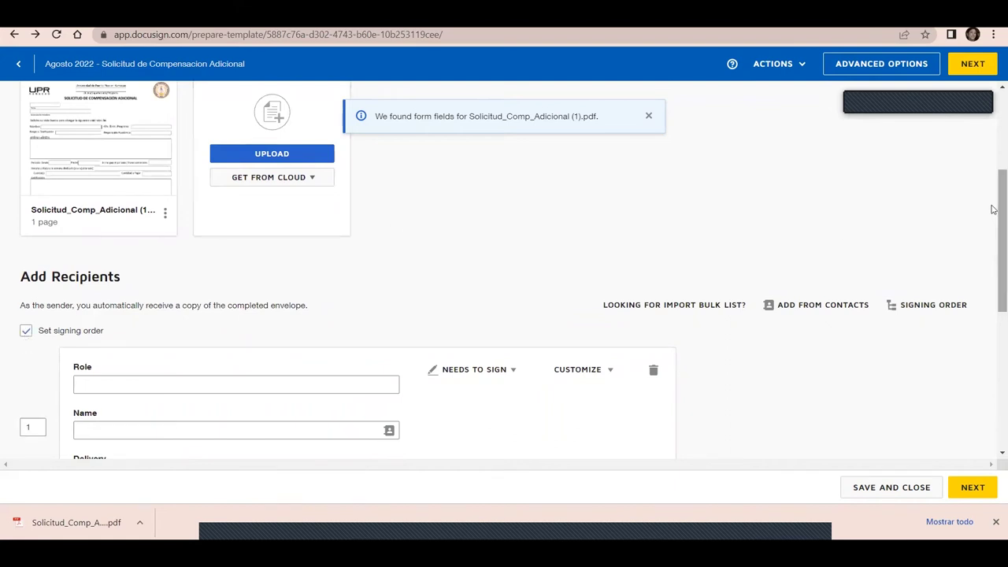
left_click_drag(995, 220, 994, 243)
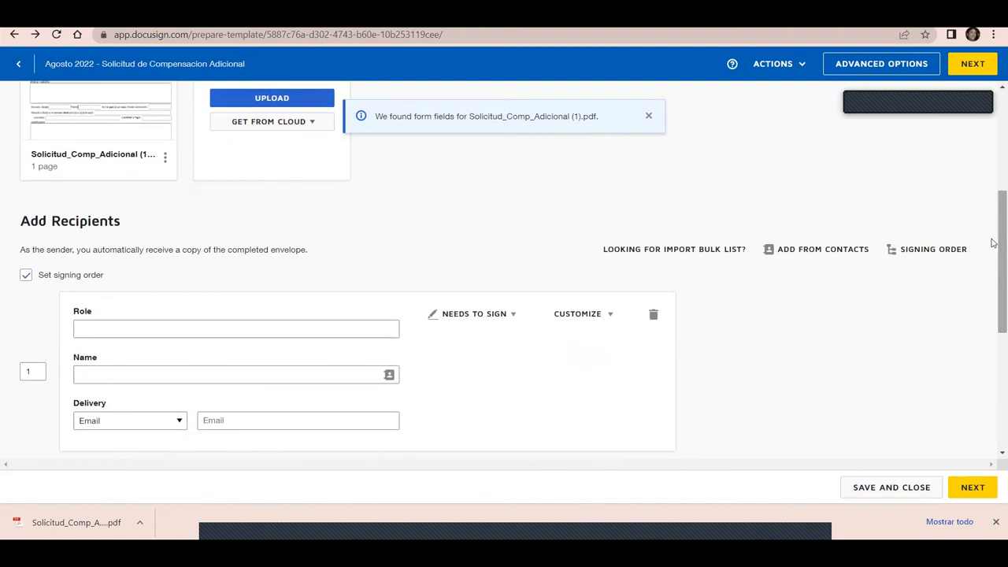
Set recipient 1's role to 'Director Departamental que recibe servicio' with Email delivery, then add recipient 2
left_click(243, 329)
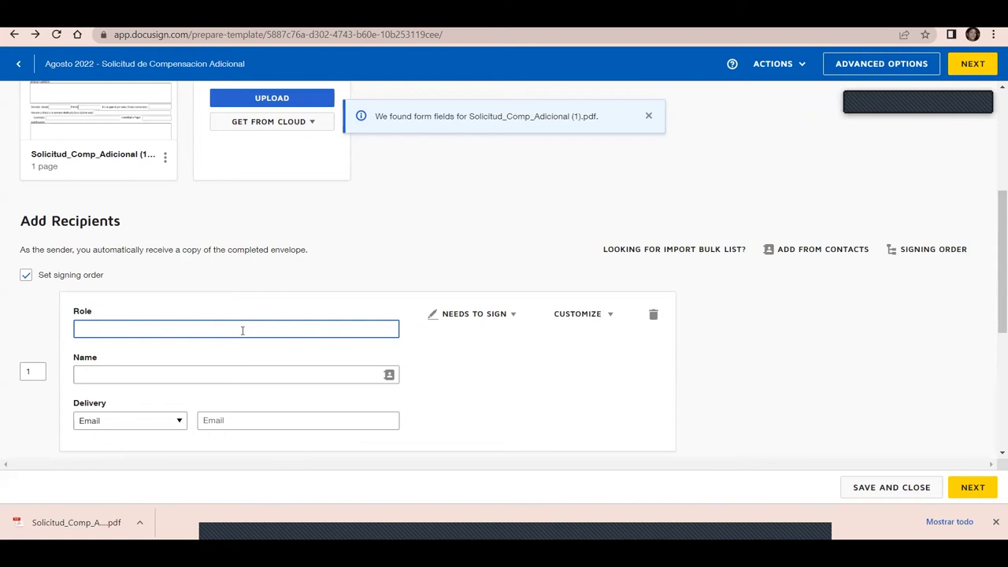
type("Director Departamental que recibe servicio")
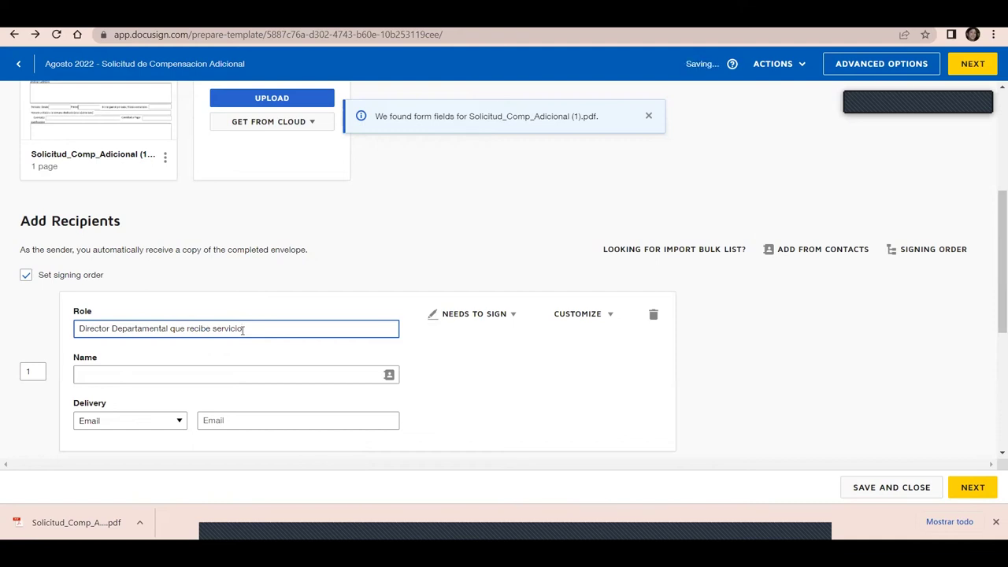
scroll(992, 276, "down", 1)
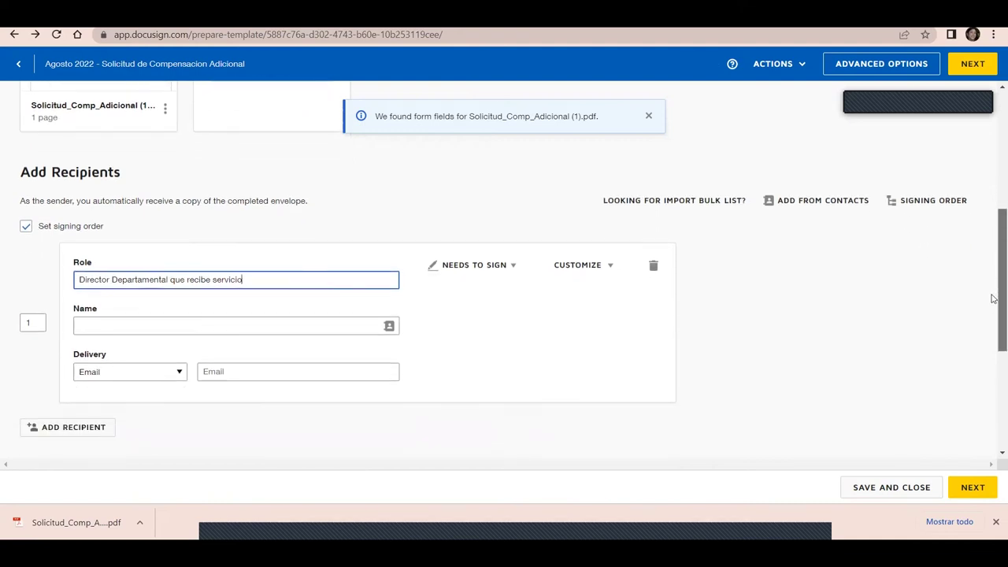
left_click(180, 361)
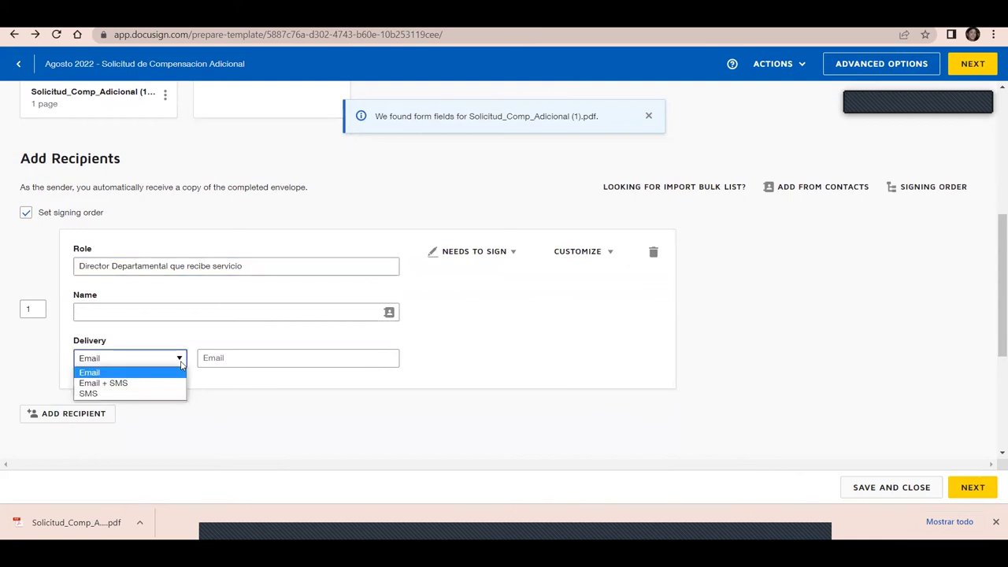
left_click(793, 315)
scroll(992, 286, "down", 1)
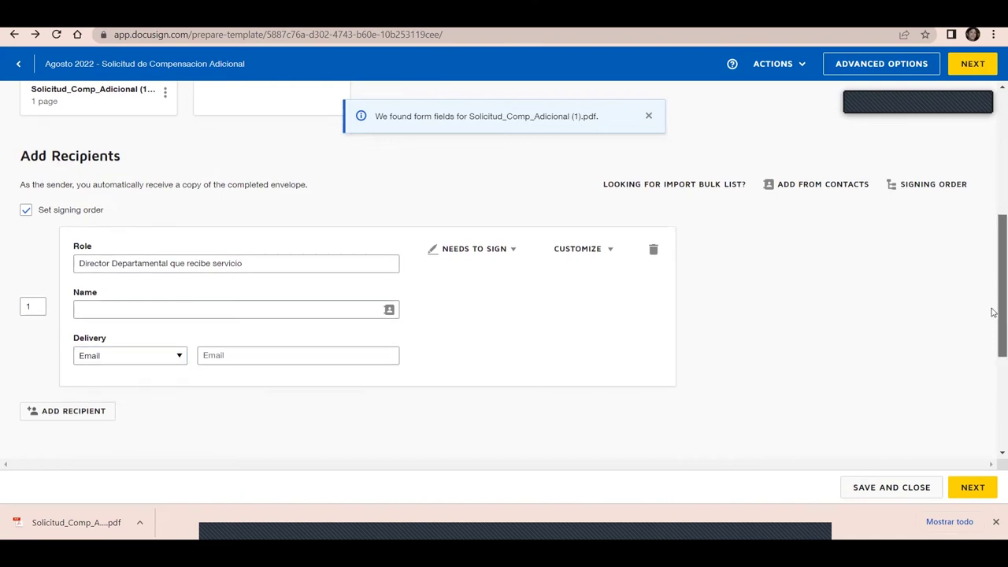
left_click(92, 334)
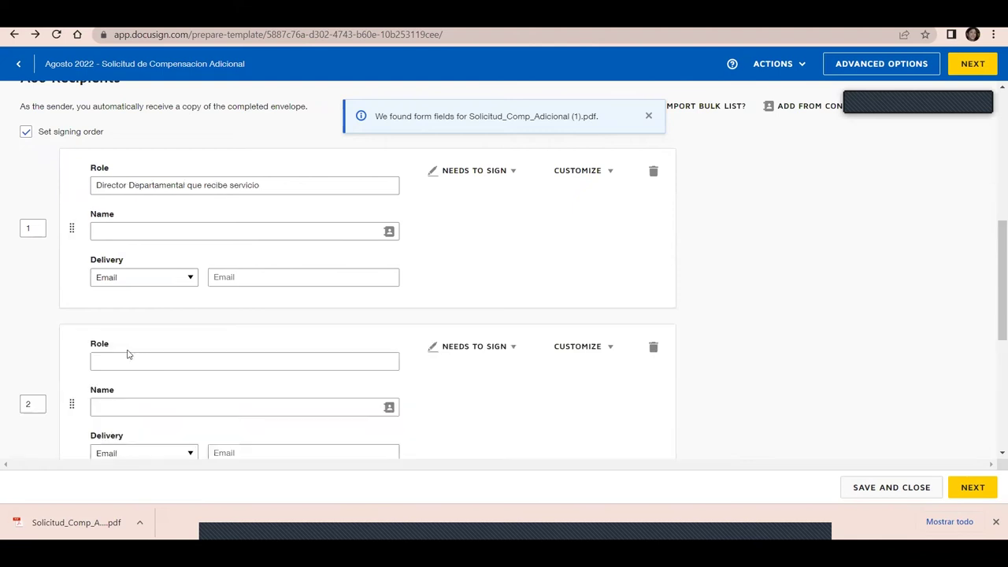
Set recipient 2's role to 'Director Departamental de origen', fixing a typo, and add recipient 3
left_click(139, 356)
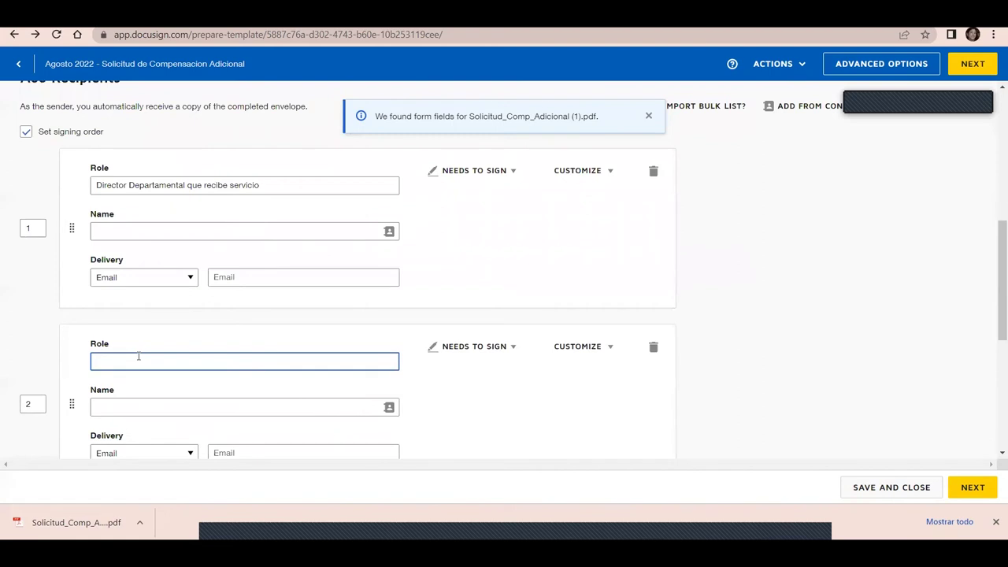
type("Director Departamnetal de or")
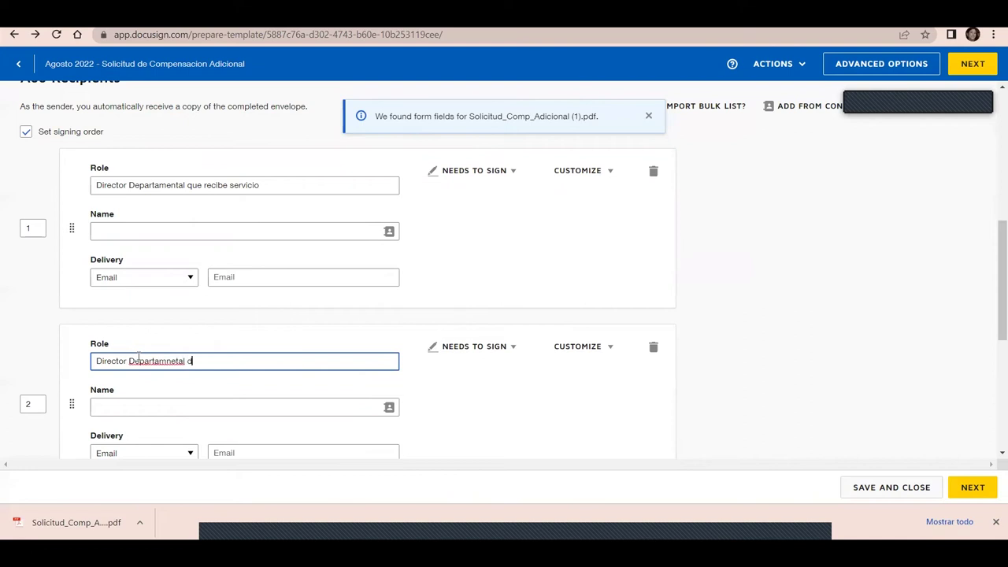
key("BackSpace")
key("BackSpace")
key("BackSpace")
key("BackSpace")
key("BackSpace")
key("BackSpace")
key("BackSpace")
key("BackSpace")
key("BackSpace")
key("BackSpace")
type("ental de origen")
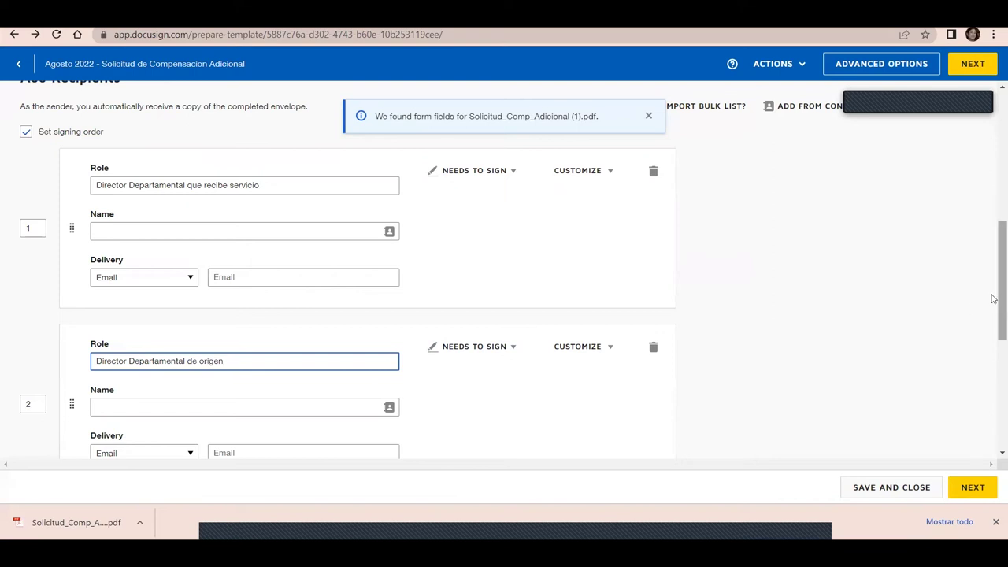
left_click_drag(993, 298, 998, 363)
left_click(93, 312)
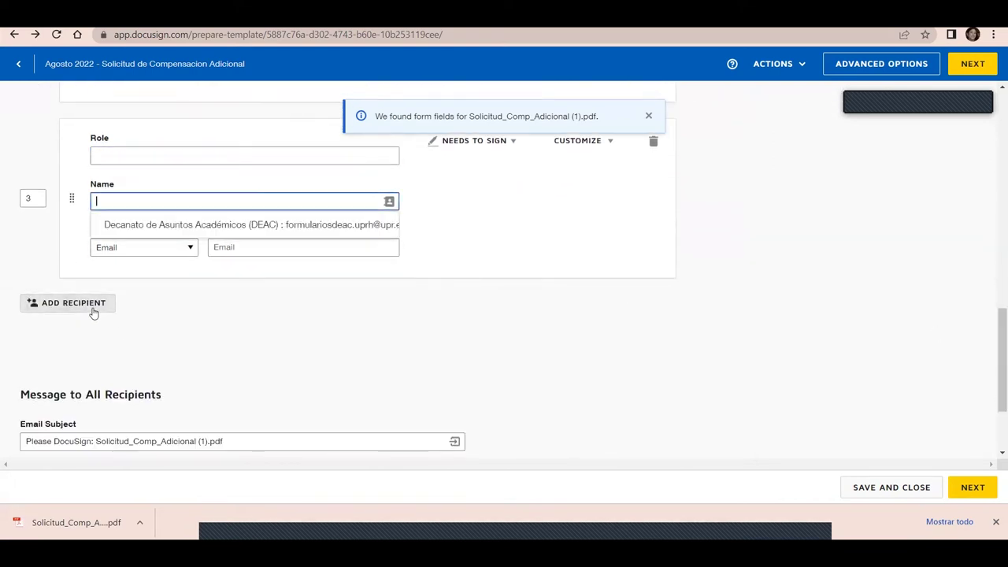
Set recipient 3's role to 'Analista de OADTH' and add a fourth recipient
left_click(130, 154)
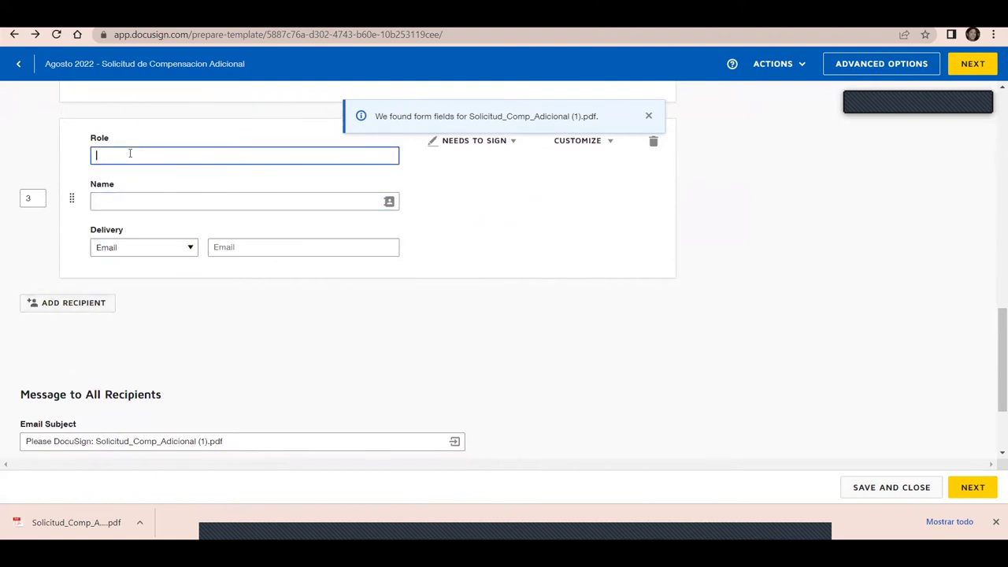
type("Analista de R")
key("BackSpace")
type("OADTH")
left_click(89, 307)
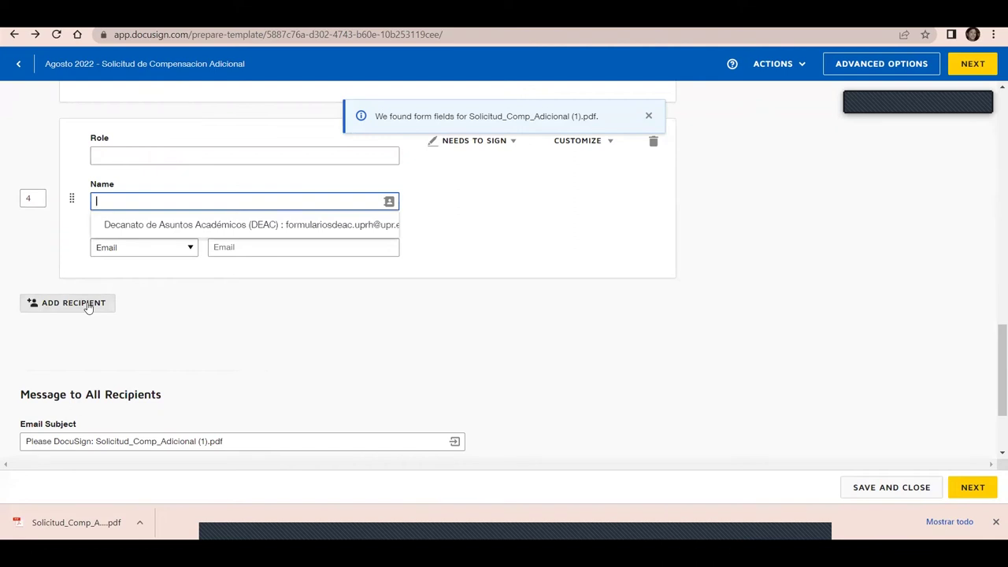
Make recipient 4 'Directora de OADTH' with a saved contact's name, then add a fifth recipient
left_click(147, 158)
type("Dir")
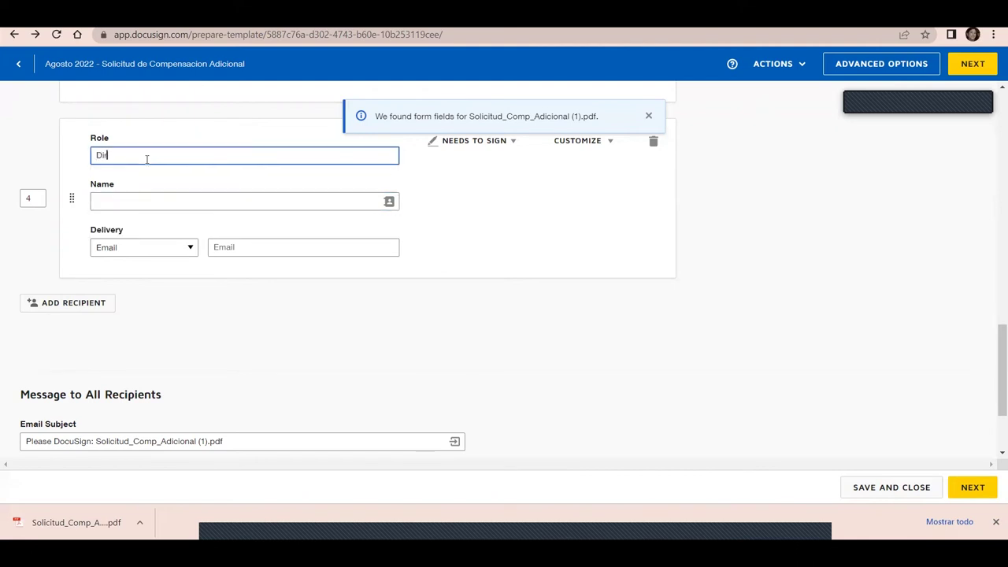
type("ectora de OADTH")
left_click(158, 199)
type("elsa")
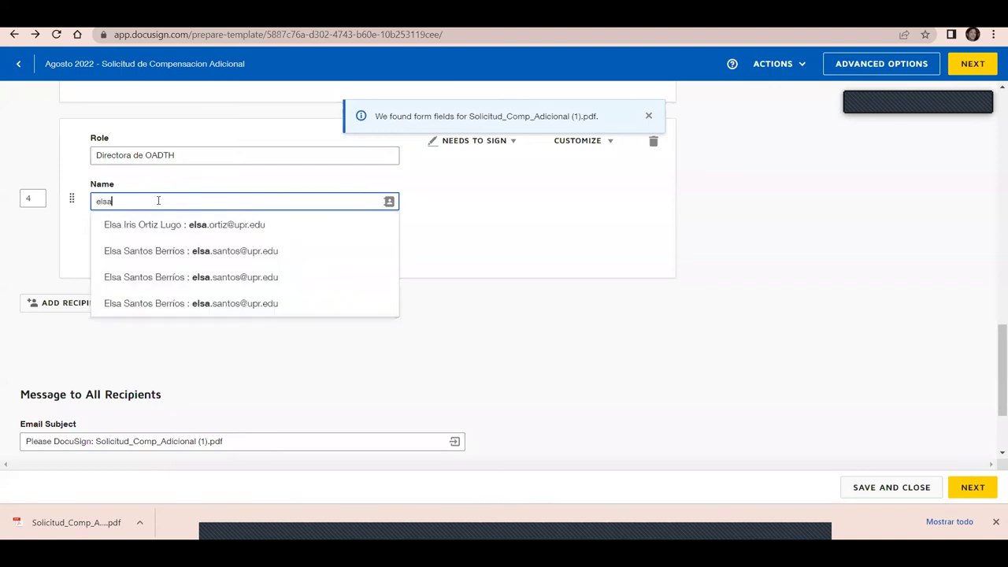
left_click(196, 251)
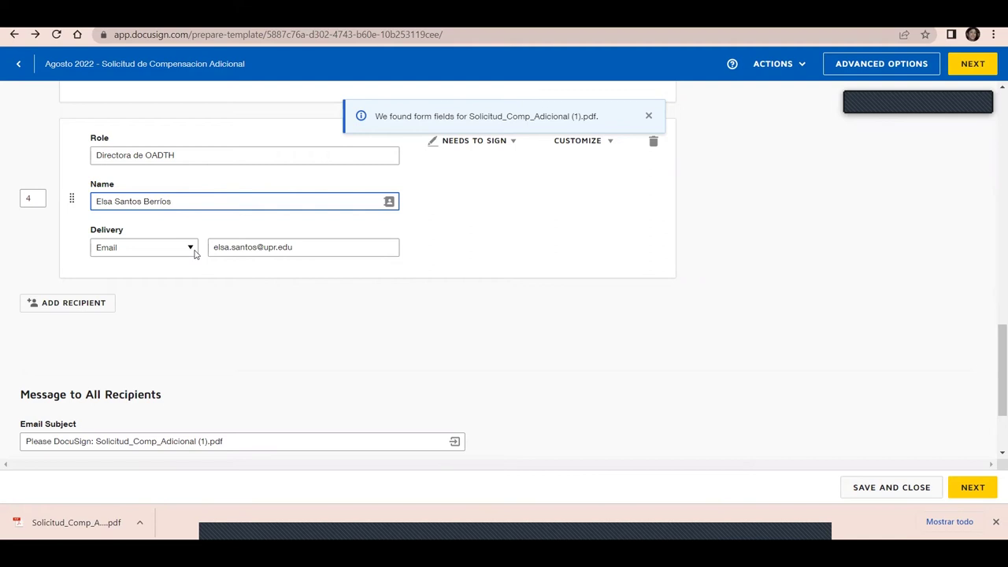
left_click(85, 304)
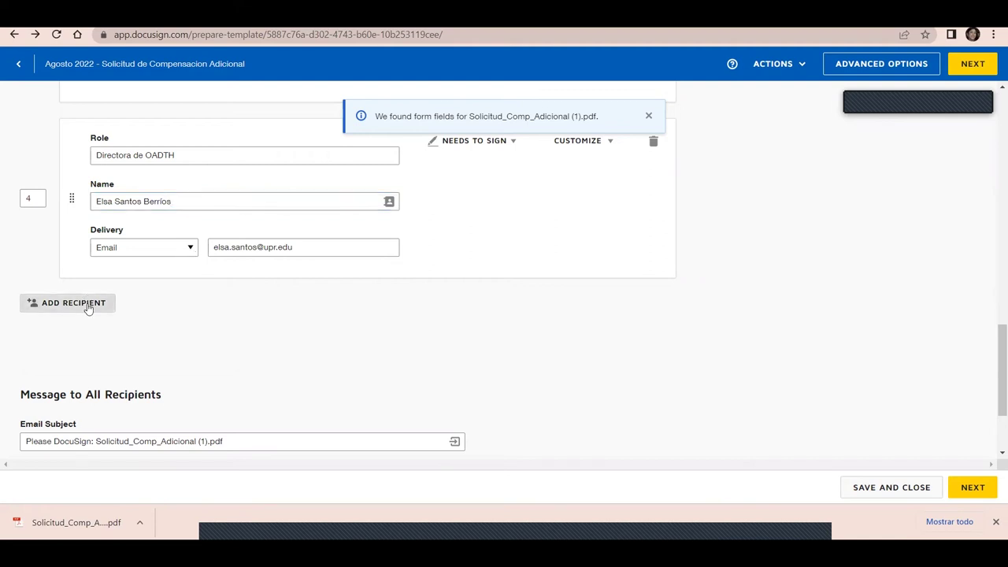
left_click_drag(1002, 387, 935, 178)
mouse_move(78, 286)
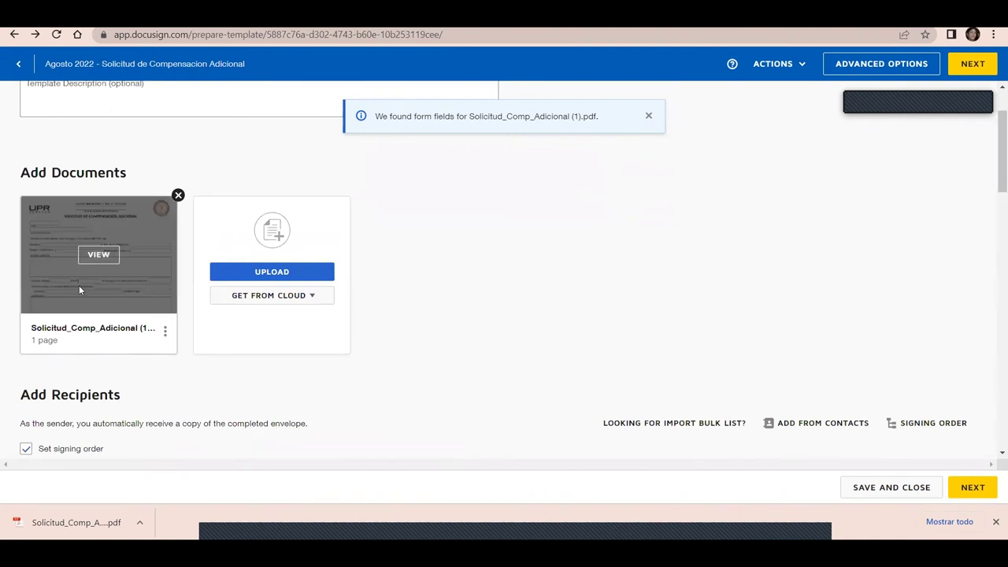
left_click(91, 258)
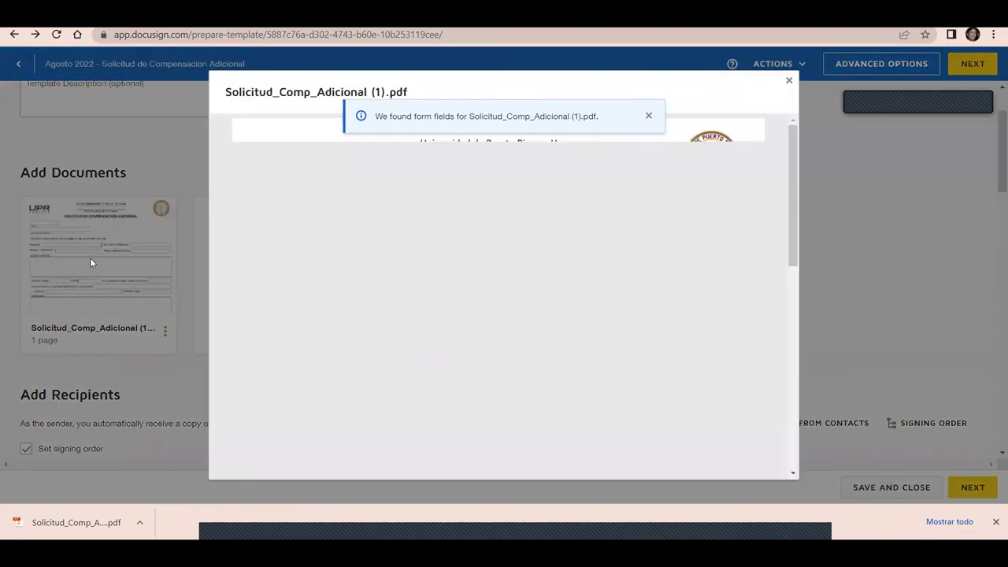
mouse_move(795, 236)
left_mouse_down()
mouse_move(824, 437)
mouse_move(814, 396)
left_mouse_up()
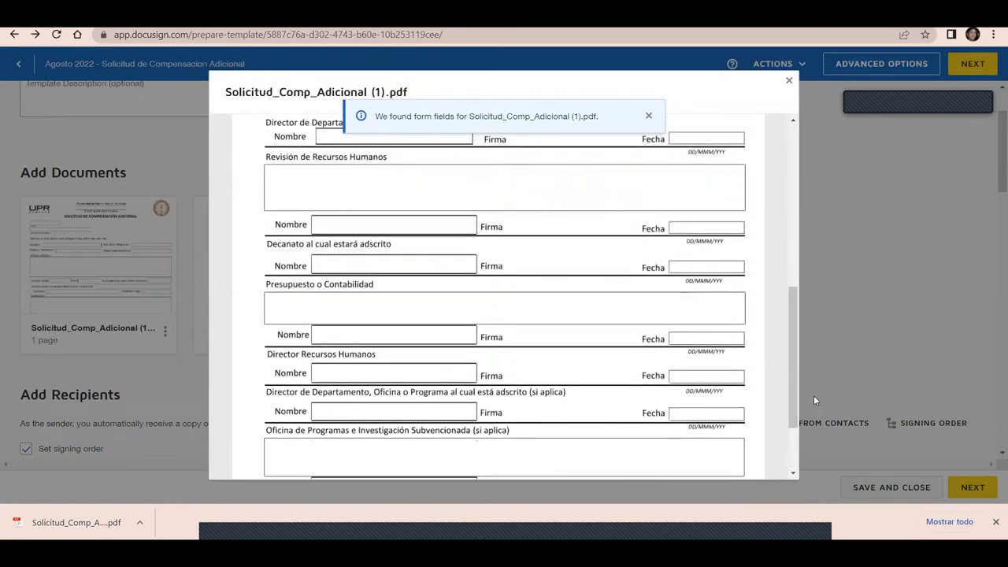
left_click(791, 82)
left_click(357, 341)
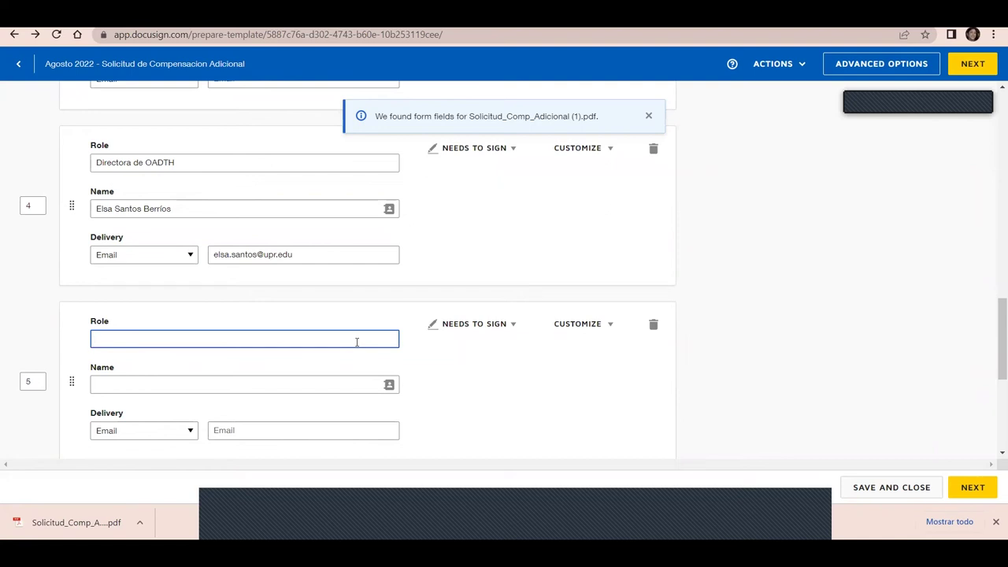
Give recipient 5 the role DEAC with a saved contact, then add a sixth recipient
type("Deca")
key("BackSpace")
key("BackSpace")
key("BackSpace")
type("EAC")
left_click_drag(997, 328, 995, 360)
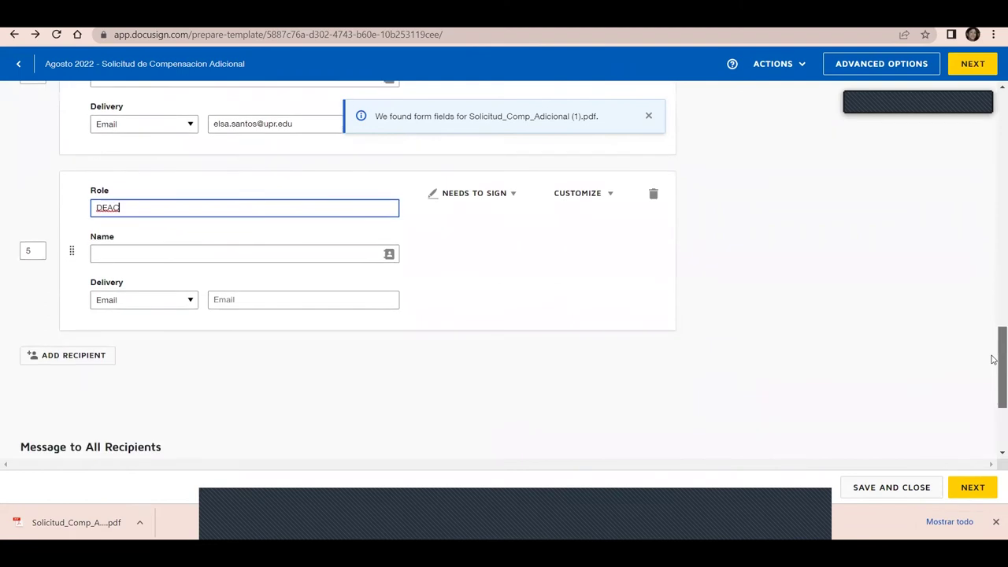
left_click(293, 254)
type("Dr")
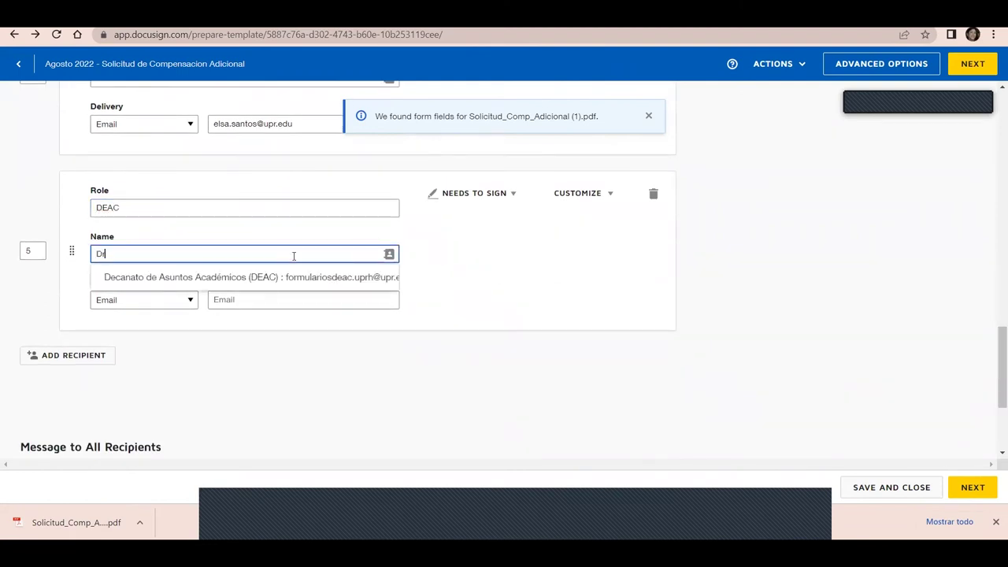
type(". H")
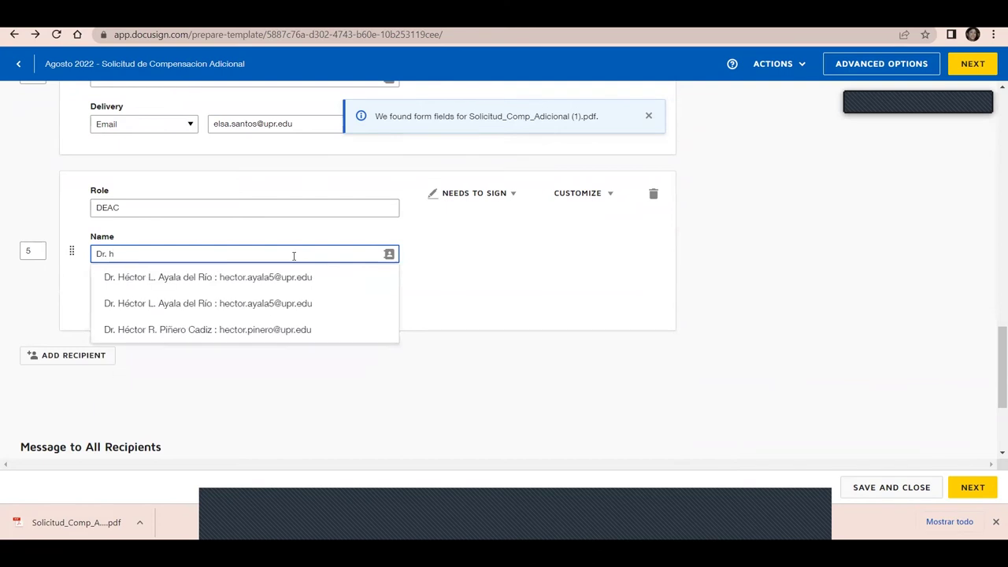
left_click(220, 300)
left_click(68, 355)
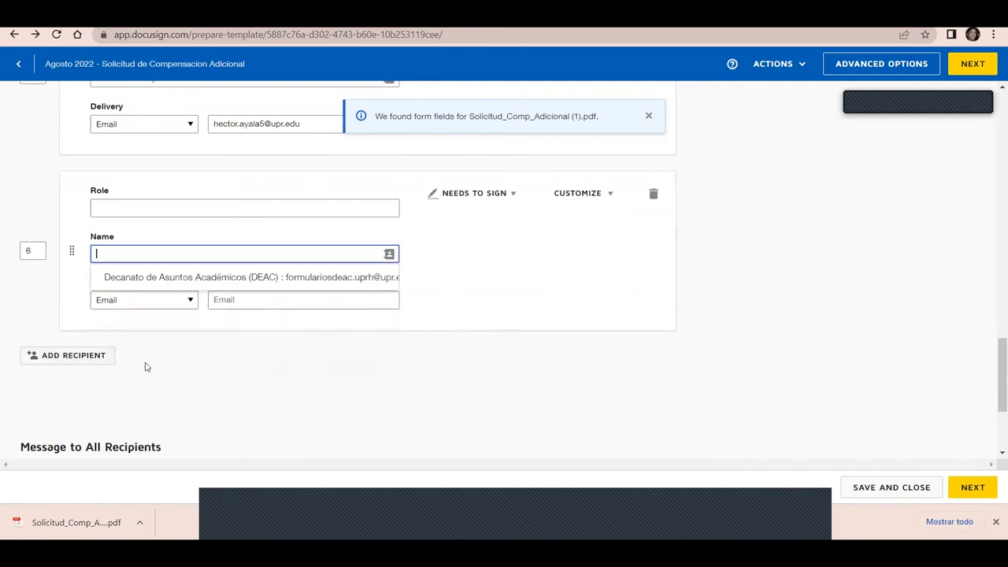
Enter 'Análisis de Presupuesto' as recipient 6's role
left_click(117, 209)
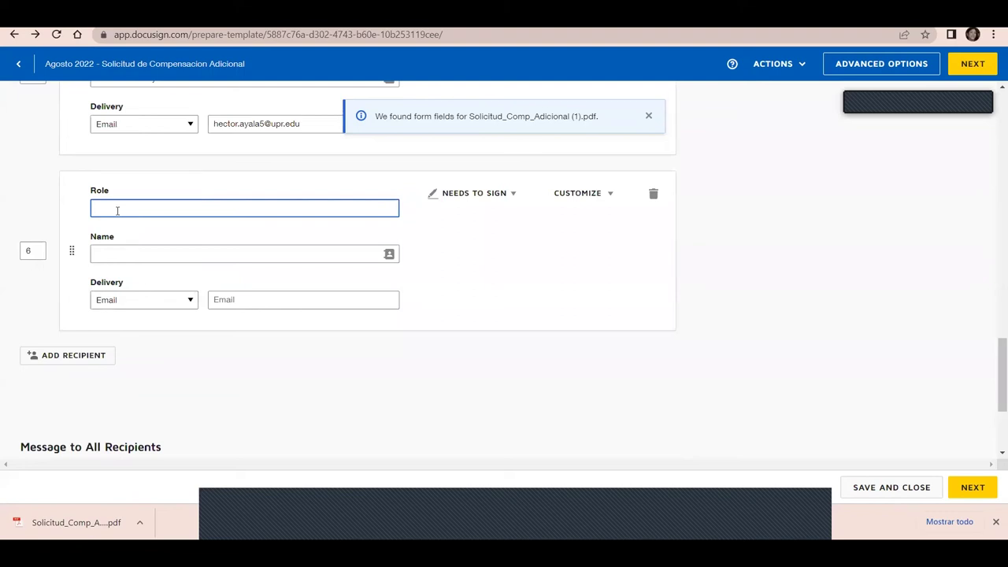
type("Presupues")
key("ctrl+a")
key("BackSpace")
type("Ana")
key("BackSpace")
type("álisis de pr")
key("BackSpace")
key("BackSpace")
type("Presupuesto")
Assign recipient 6 a saved contact from the name suggestions and add a seventh recipient
left_click(139, 254)
type("sonia")
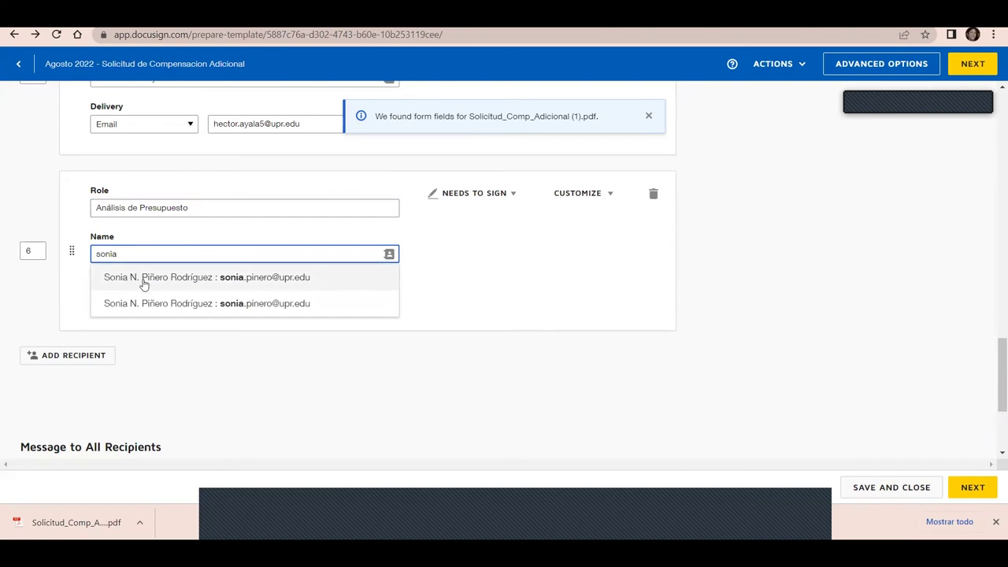
left_click(144, 282)
left_click(71, 355)
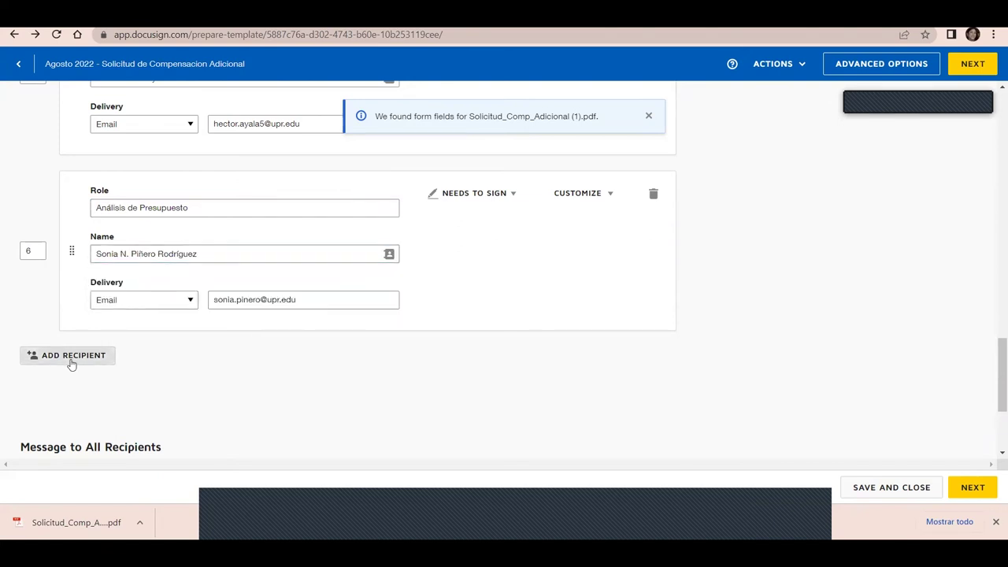
left_click(129, 205)
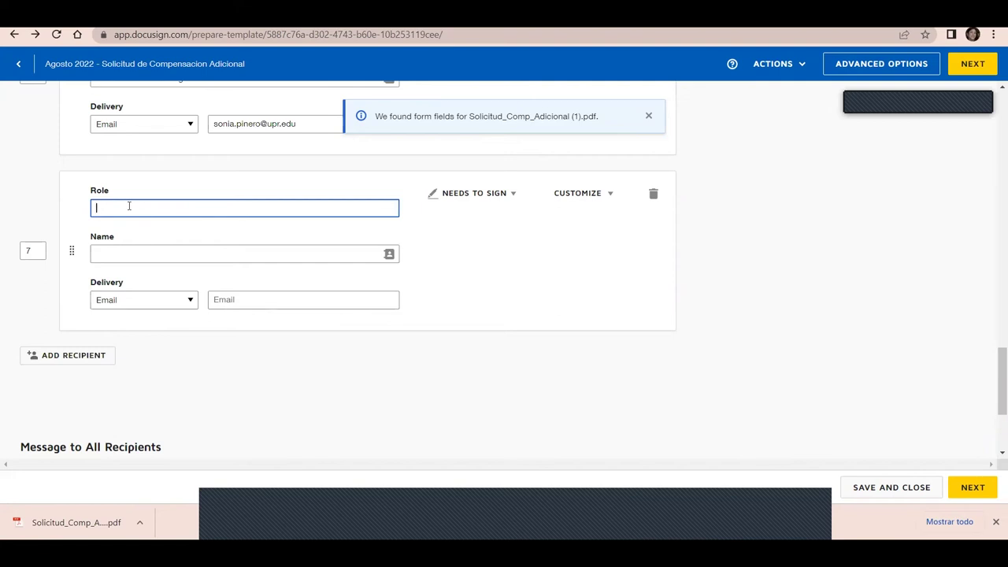
Give recipient 7 the role 'Director de Presupuesto' and a saved contact, adding an eighth recipient
type("Director de Presupuesto")
left_click(59, 356)
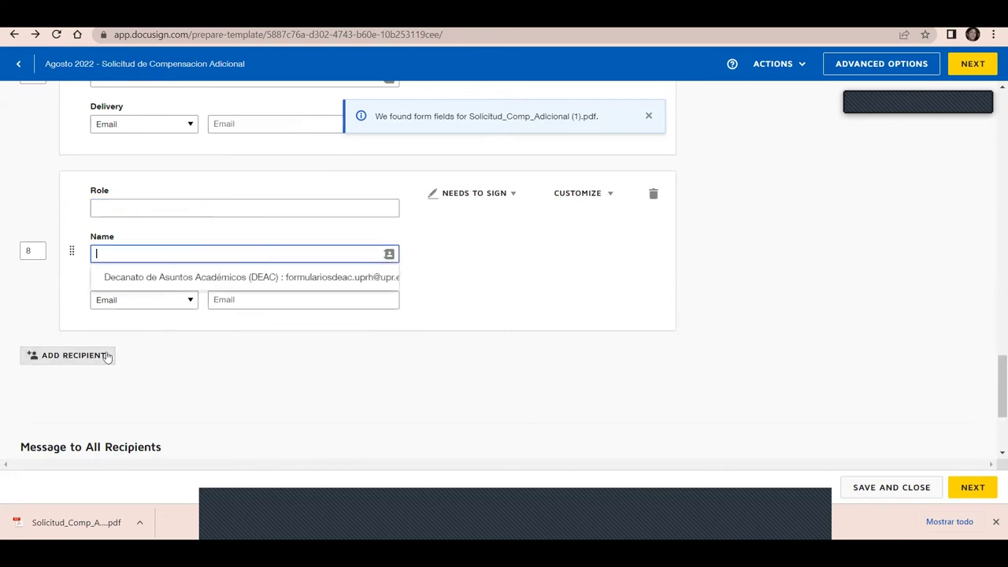
left_click(129, 206)
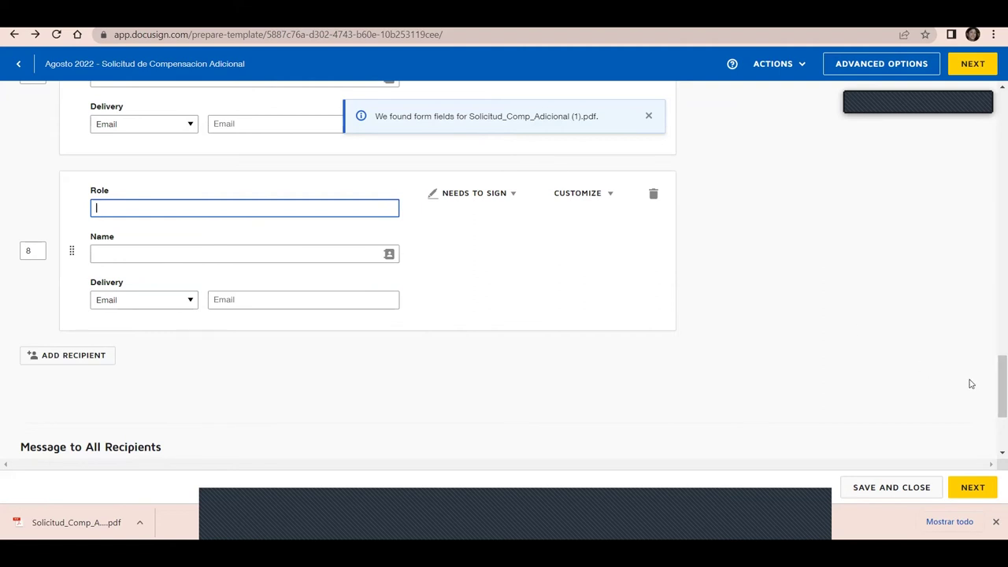
left_click_drag(993, 390, 994, 360)
left_click(244, 220)
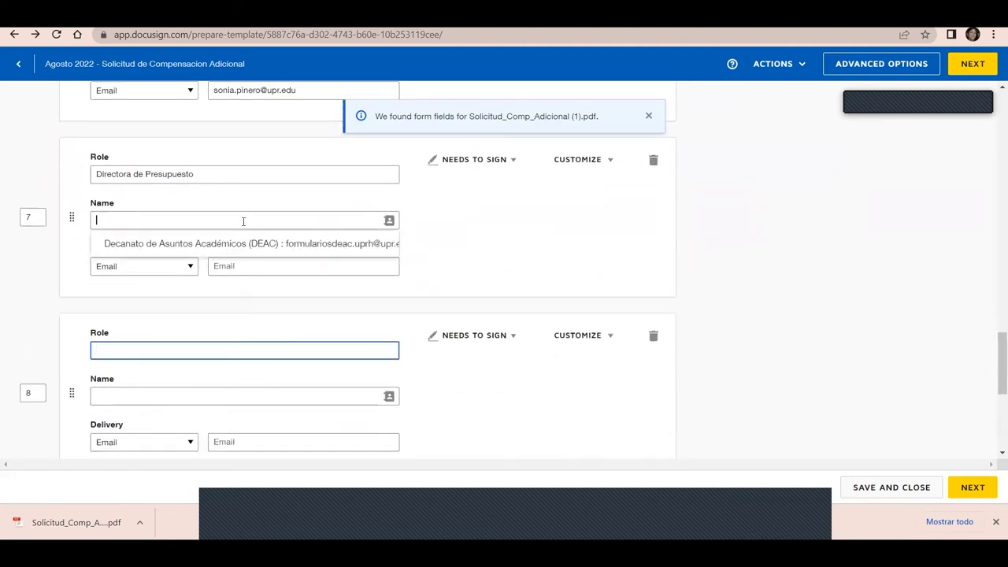
type("adiar")
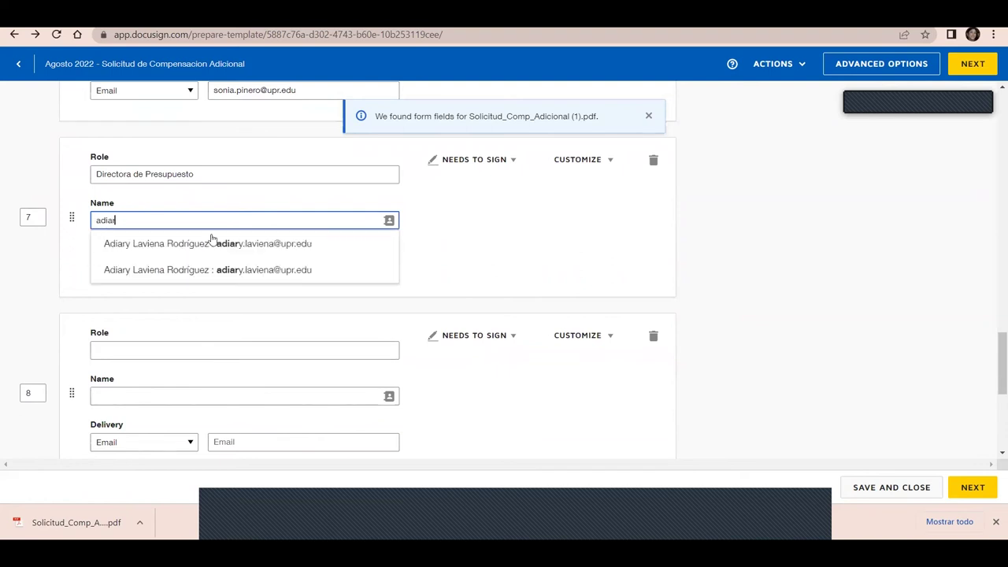
left_click(227, 247)
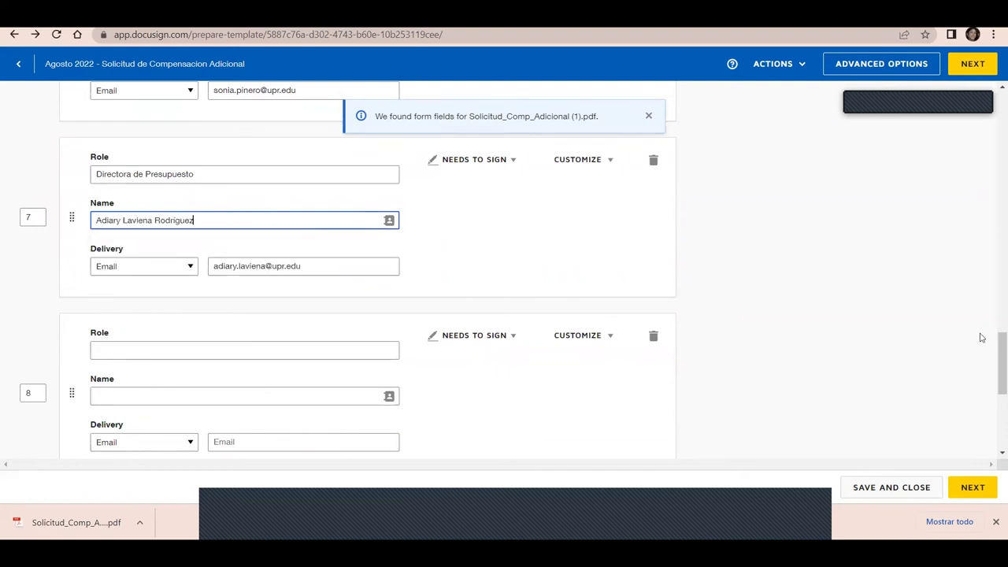
Make recipient 8 'Rectora' with a saved contact, then add a ninth recipient
left_click_drag(994, 350, 994, 380)
left_click(214, 203)
type("A")
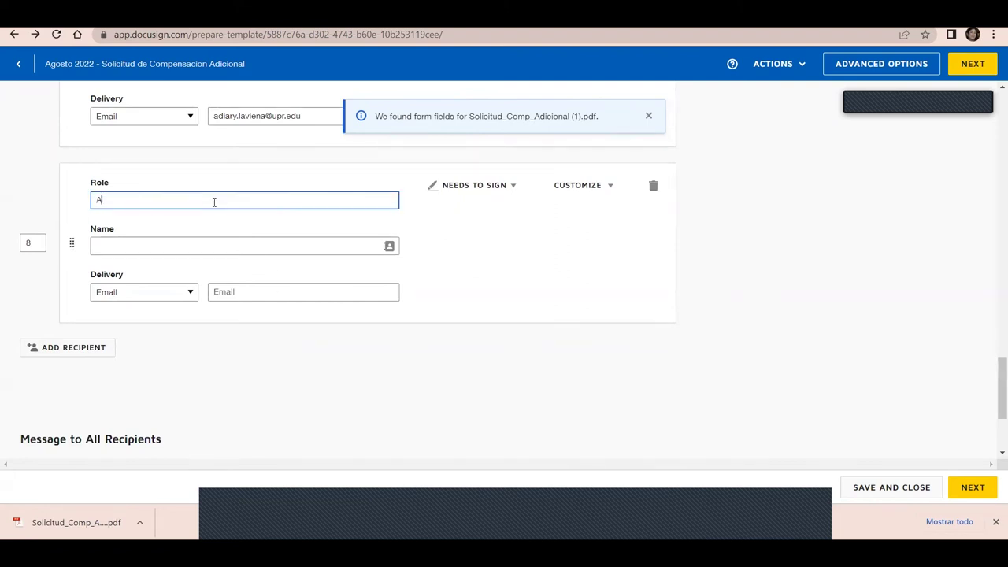
key("BackSpace")
type("Rectora")
left_click(191, 247)
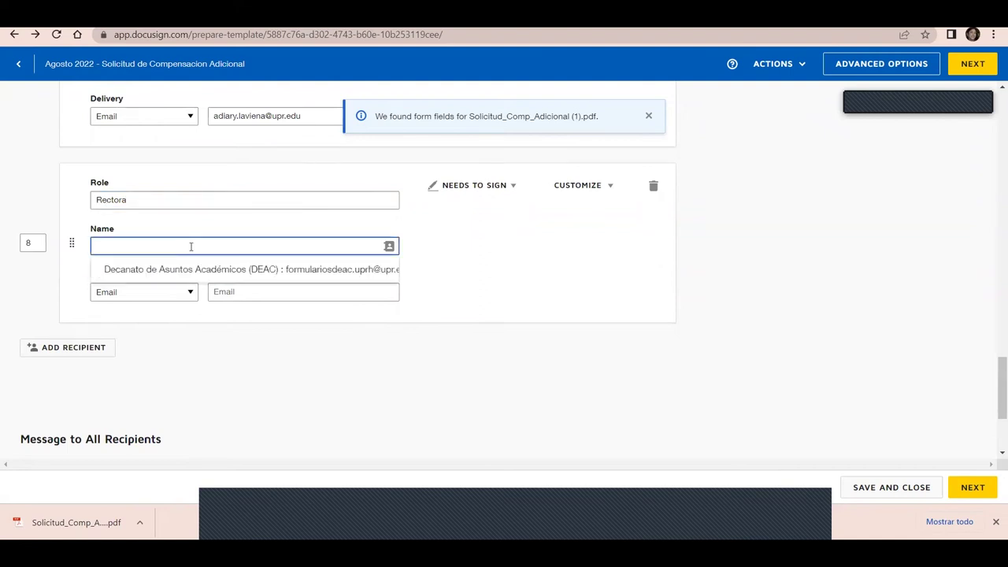
type("Dra. Ai")
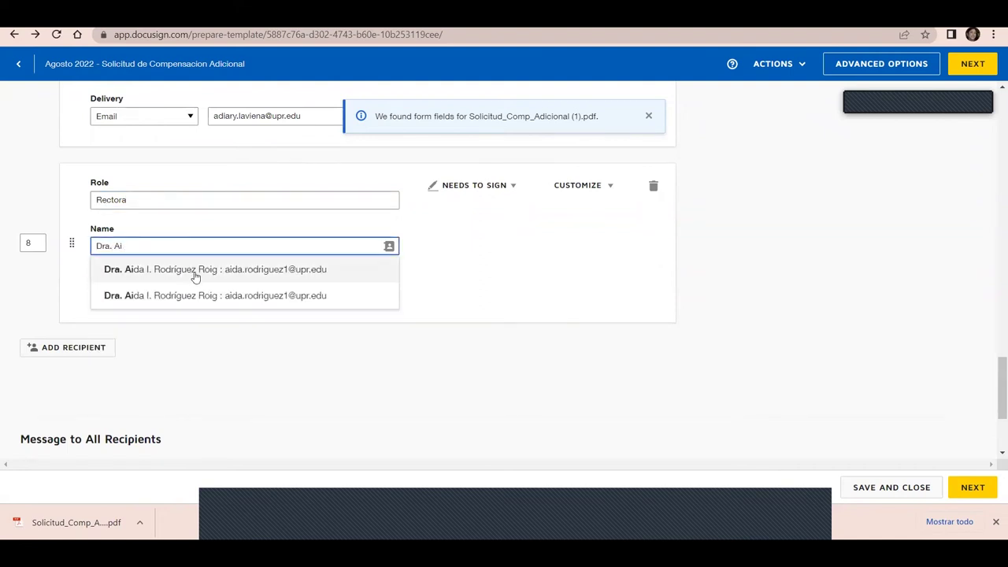
left_click(195, 272)
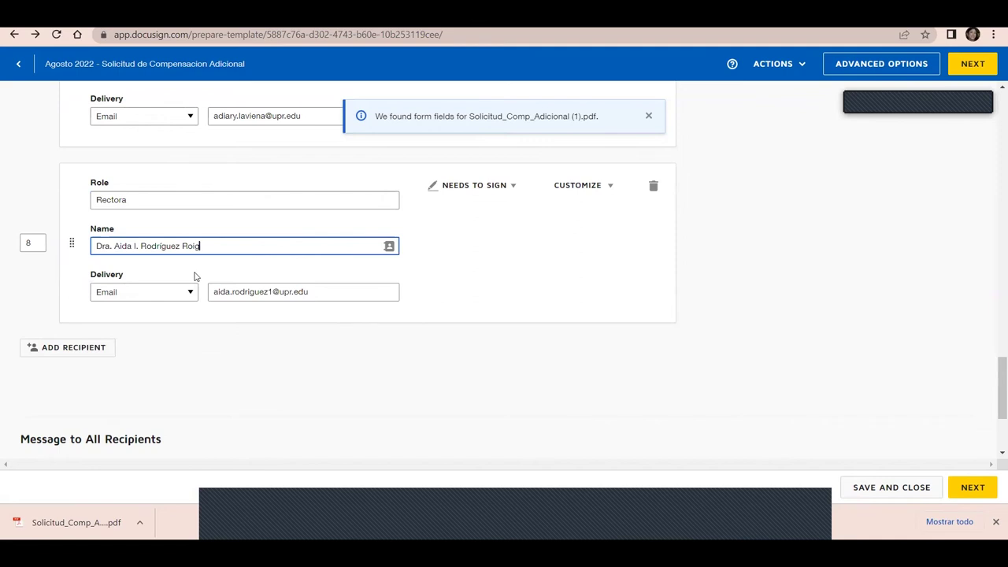
left_click(72, 352)
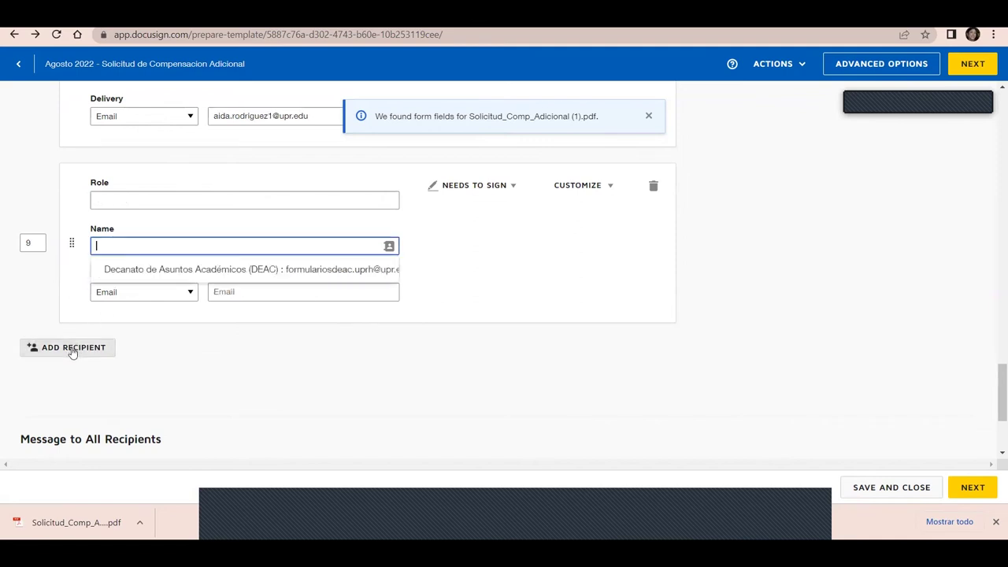
Enter 'Copia departamento' as recipient 9's role
left_click(134, 199)
type("Copip")
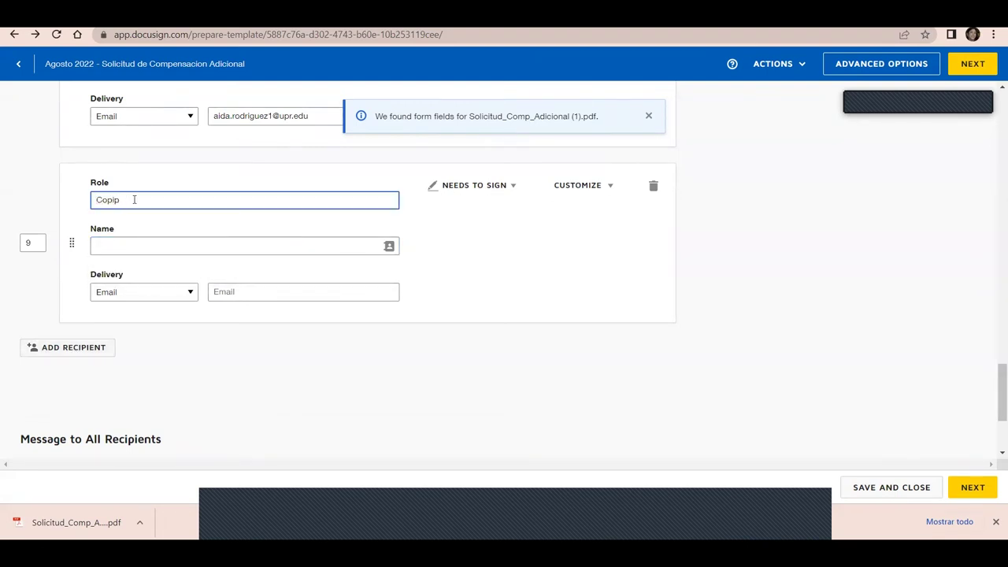
key("BackSpace")
type("a departamento")
left_click_drag(995, 386, 994, 406)
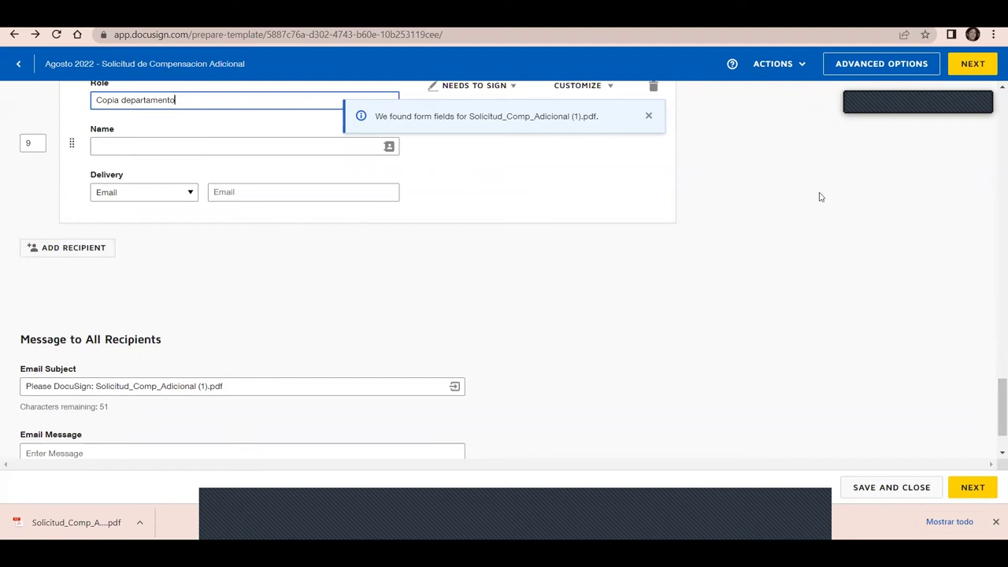
left_click_drag(994, 383, 995, 360)
Open recipient 9's NEEDS TO SIGN action options to review them
left_click(512, 246)
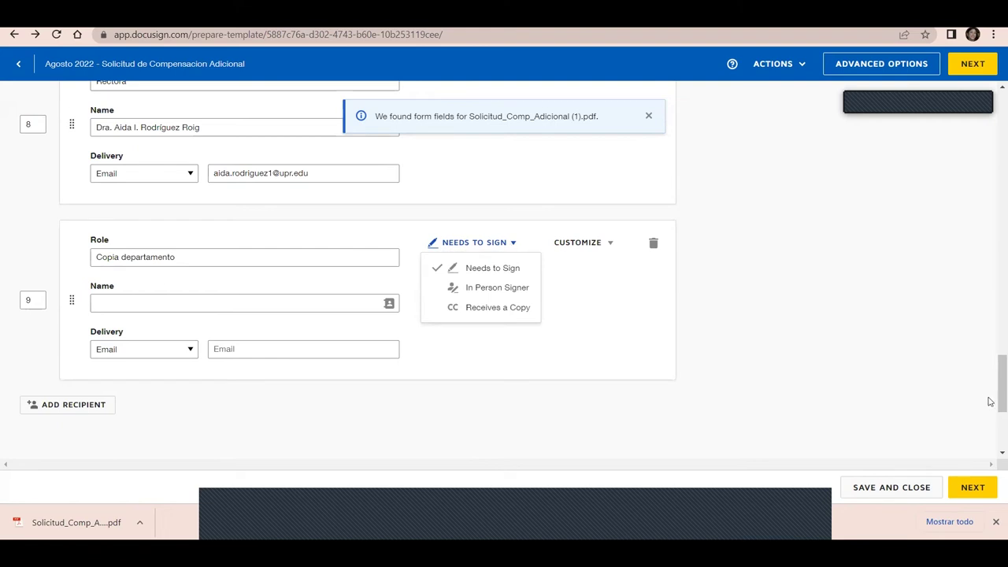
left_click_drag(994, 398, 994, 429)
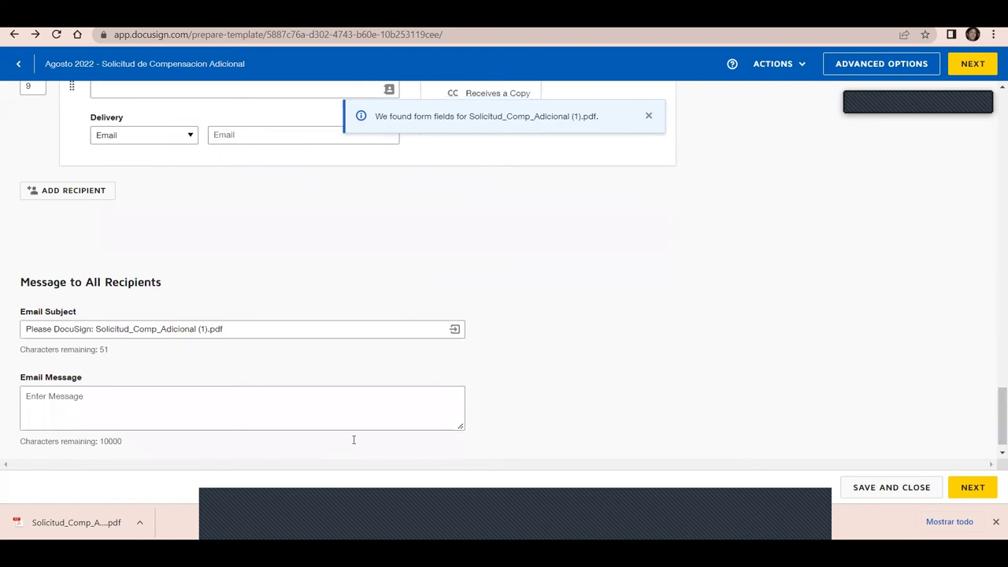
left_click(253, 328)
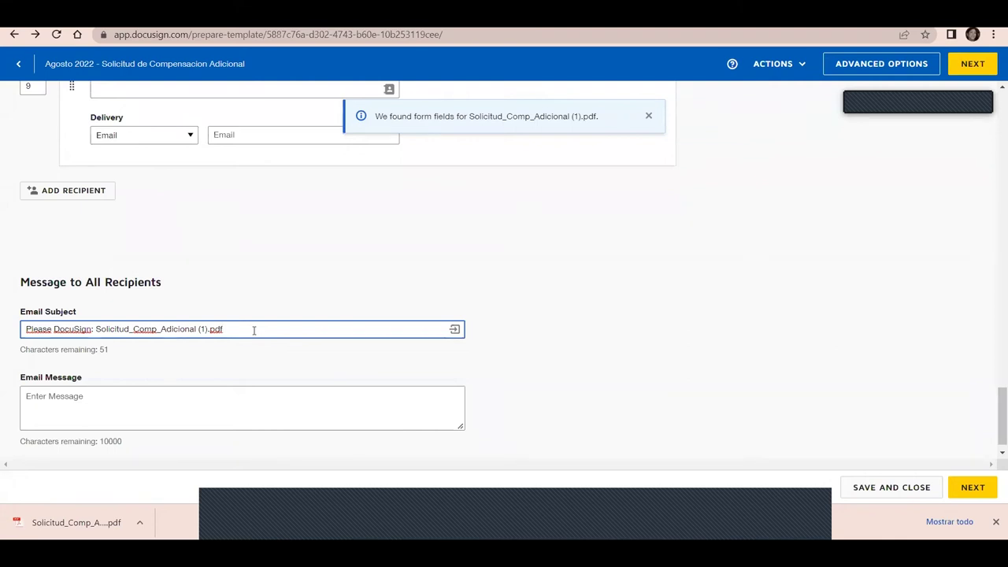
Replace the default email subject with 'Agosto 2022 - Solicitud de Compensación Adicional' and proceed
left_click_drag(208, 335, 1, 354)
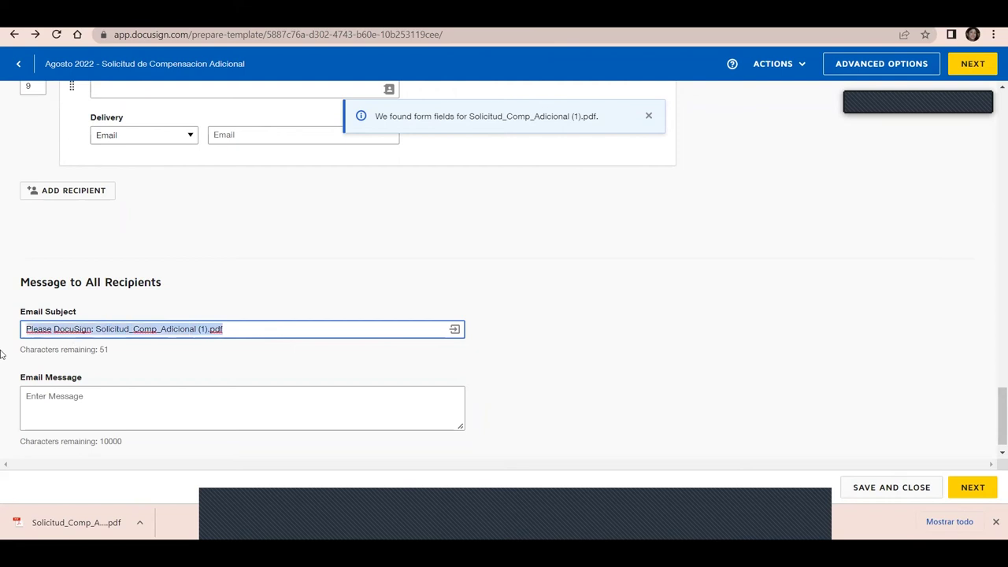
type("Agosto")
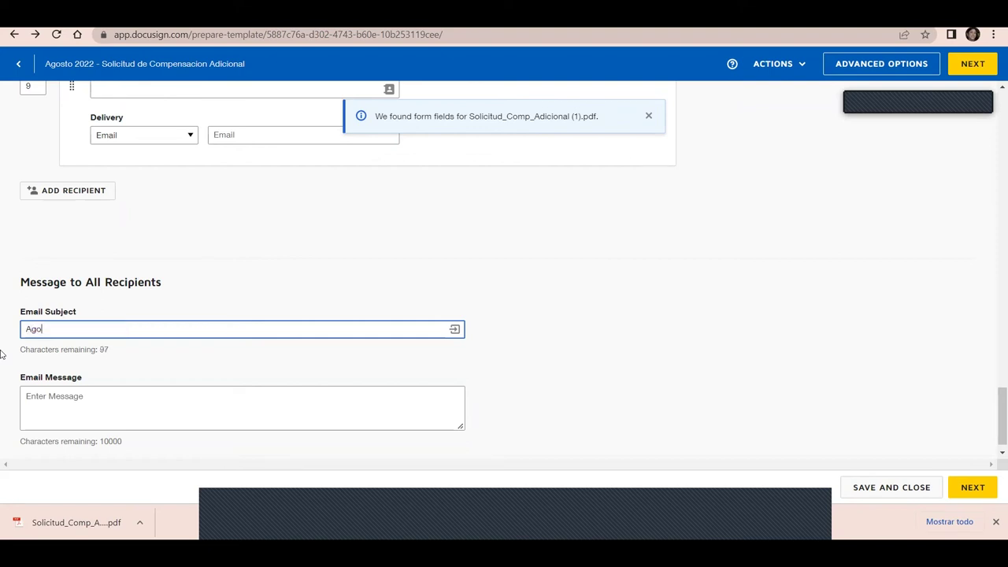
key("BackSpace")
key("BackSpace")
key("BackSpace")
type("sto 2022 - Solicit")
type("de Compensación Adicioan")
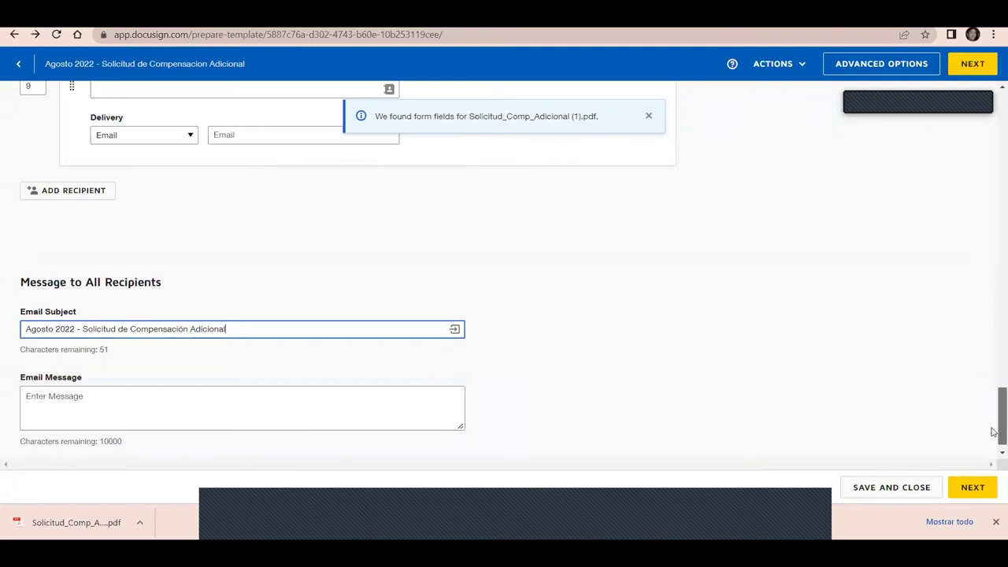
scroll(993, 426, "down", 1)
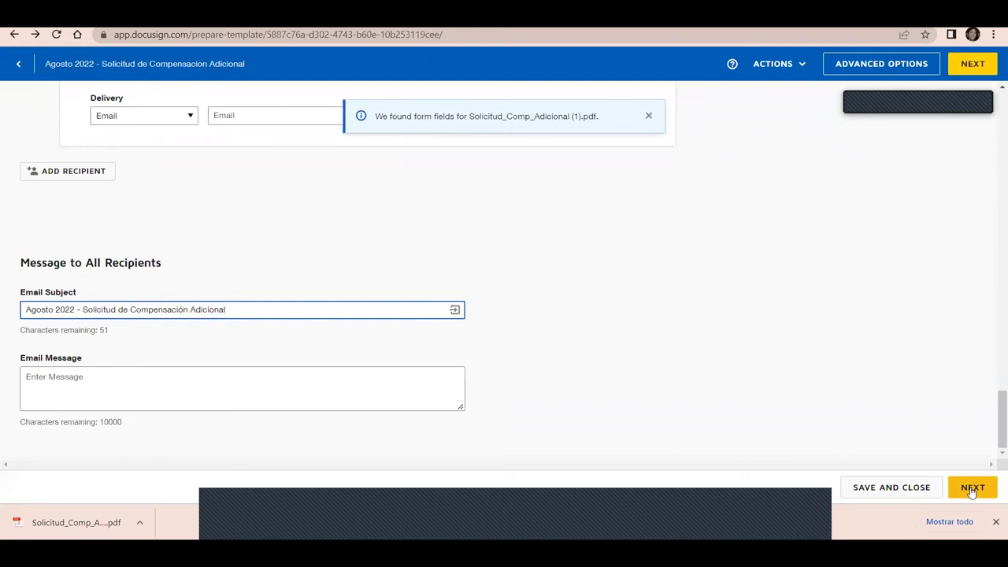
left_click(973, 489)
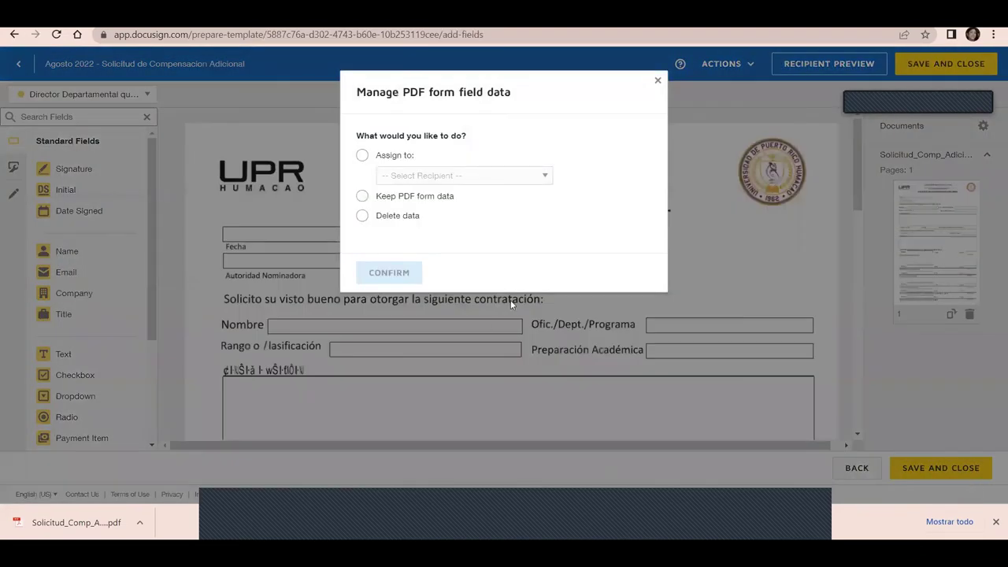
Choose 'Keep PDF form data' in the Manage PDF form field data dialog and confirm
left_click(375, 202)
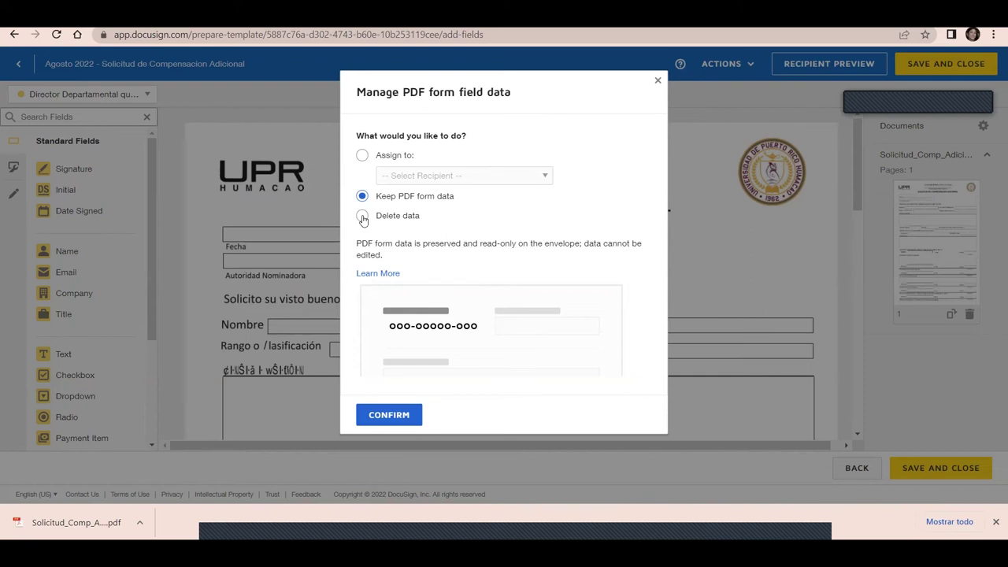
left_click(398, 426)
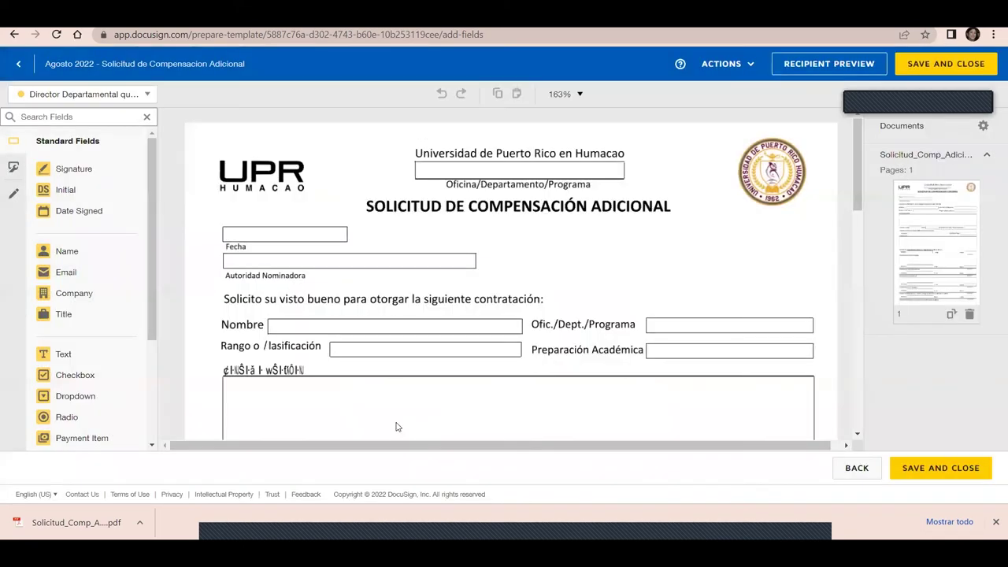
Place a Signature on the Director de Departamento Firma line and Date Signed in its Fecha box
scroll(861, 226, "down", 2)
scroll(861, 226, "down", 5)
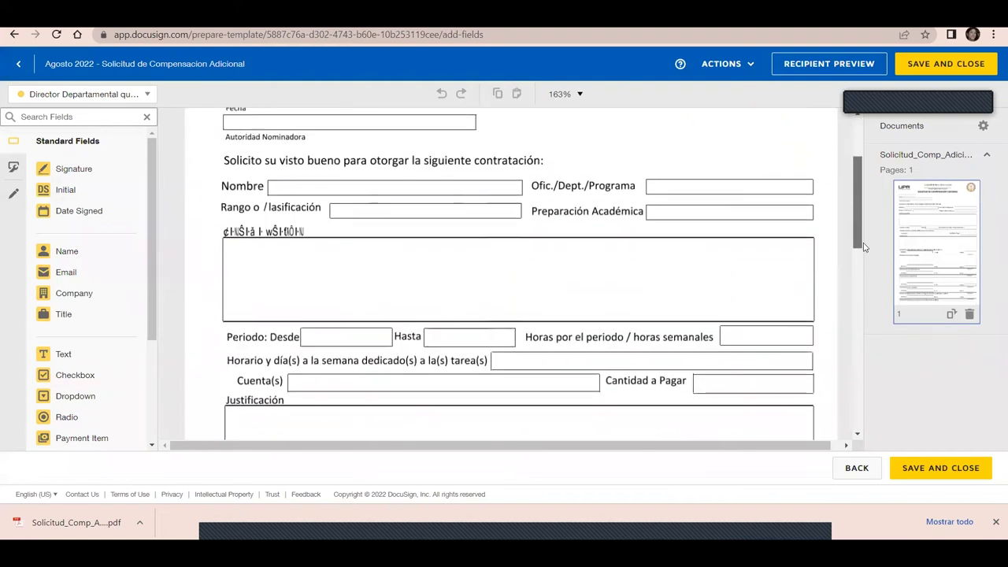
scroll(870, 335, "down", 3)
scroll(870, 335, "up", 1)
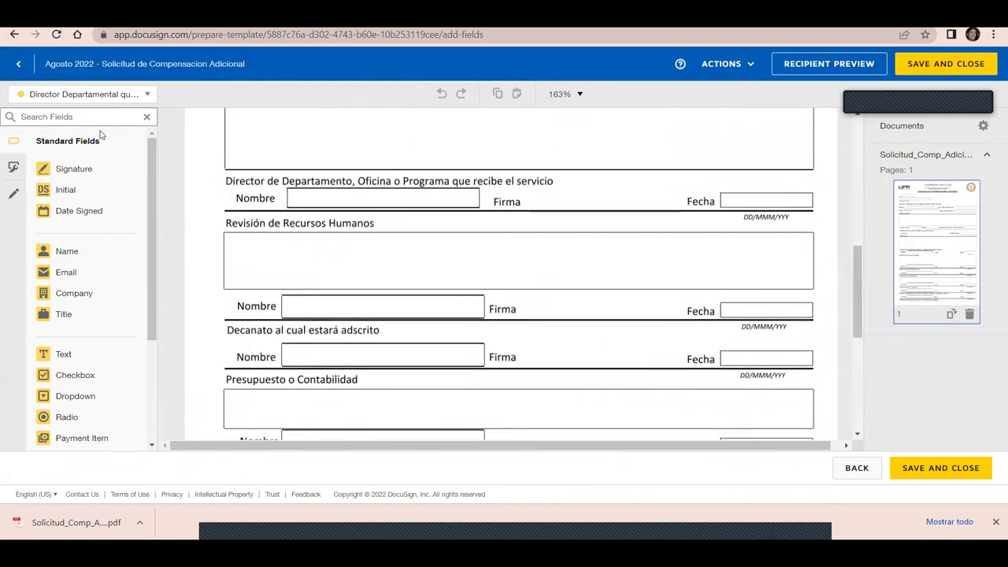
mouse_move(45, 168)
left_mouse_down()
mouse_move(525, 178)
mouse_move(516, 184)
left_mouse_up()
left_click_drag(74, 211, 731, 197)
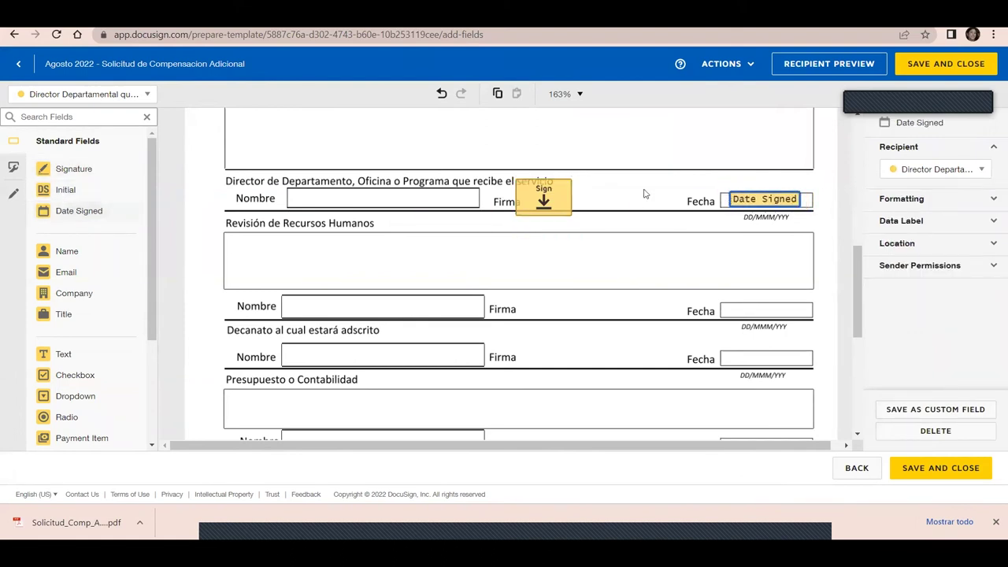
left_click(148, 95)
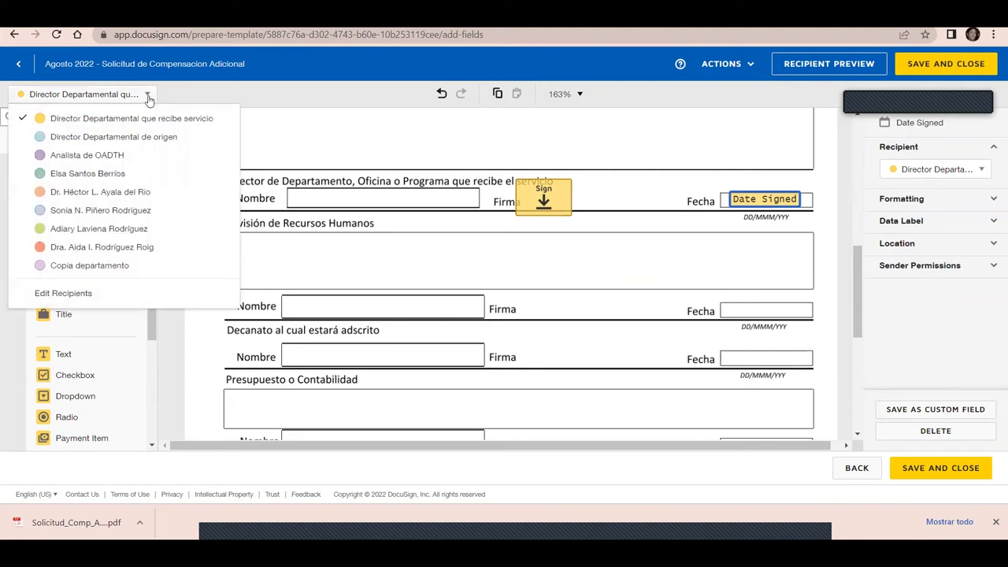
For Analista de OADTH, stretch a Text field over the Revisión de Recursos Humanos box
left_click(100, 158)
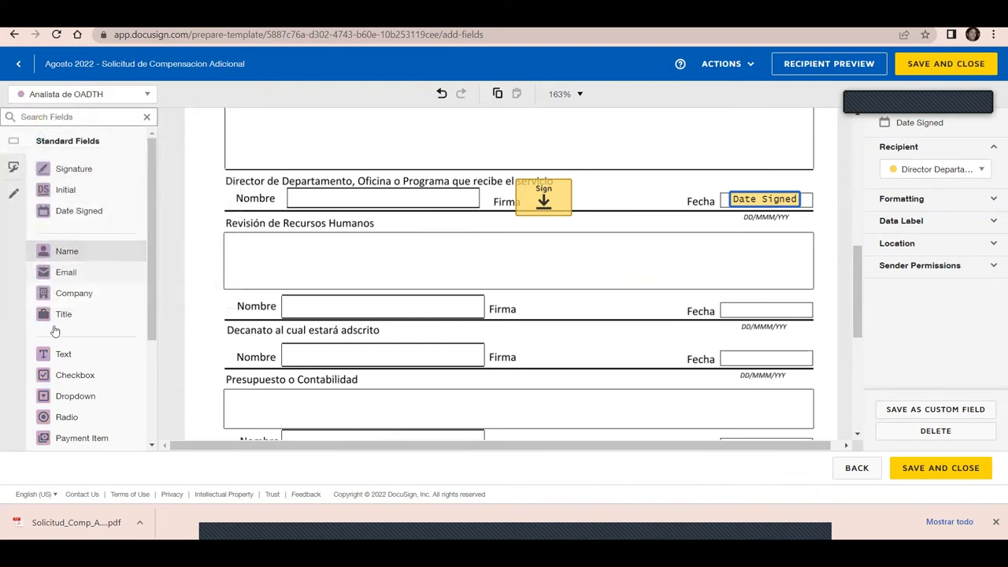
left_click_drag(65, 354, 227, 241)
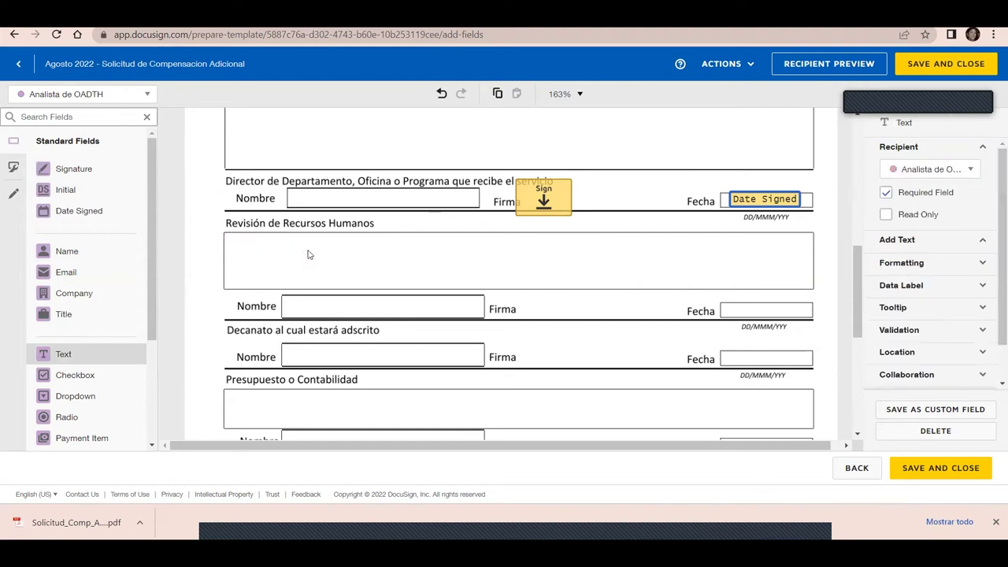
left_click_drag(504, 330, 815, 290)
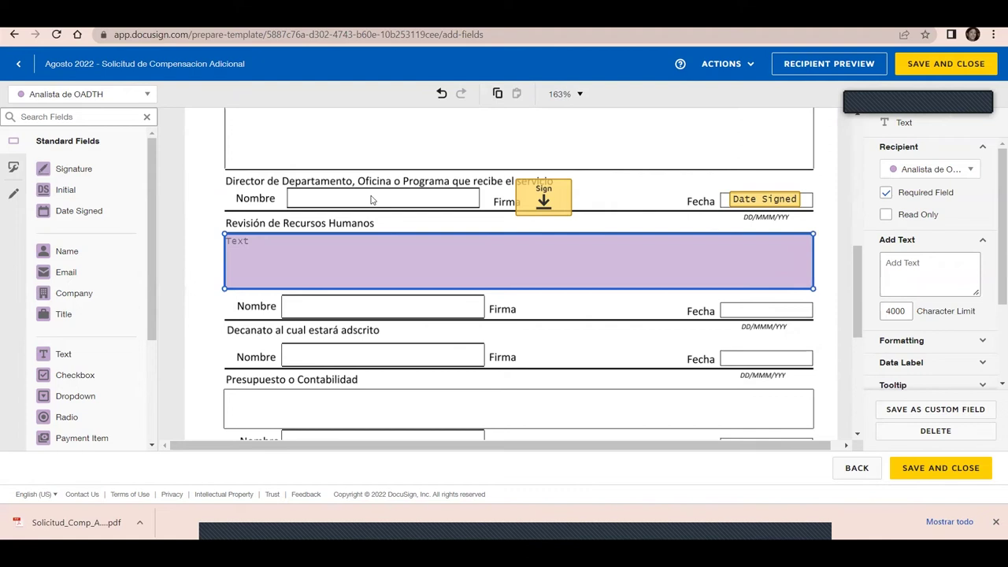
Add Signature and Date Signed fields on the Recursos Humanos Firma and Fecha line
mouse_move(74, 169)
left_mouse_down()
mouse_move(347, 315)
mouse_move(530, 285)
mouse_move(513, 298)
left_mouse_up()
mouse_move(107, 210)
left_mouse_down()
mouse_move(658, 262)
mouse_move(722, 292)
mouse_move(731, 310)
left_mouse_up()
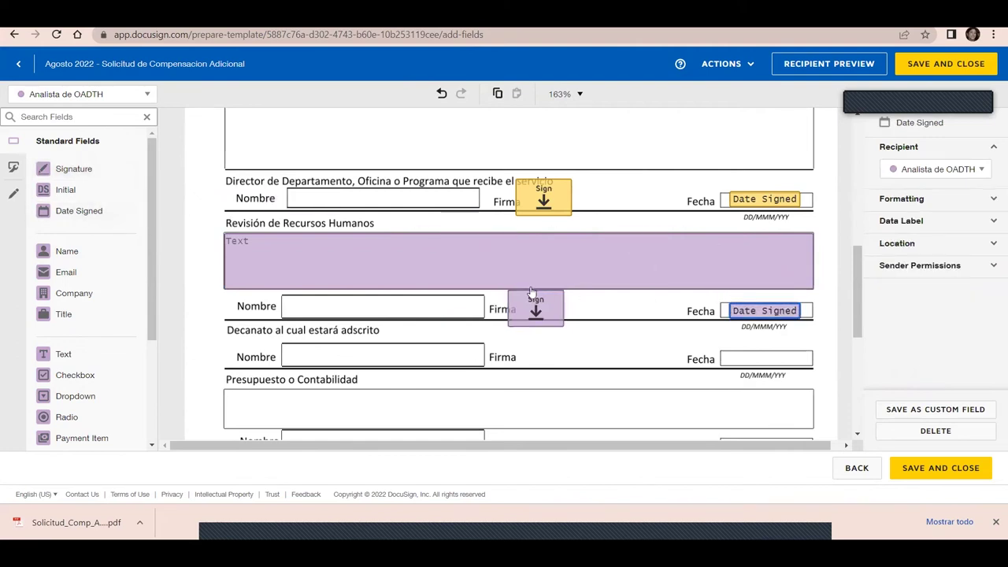
left_click(535, 299)
left_click_drag(535, 299, 539, 300)
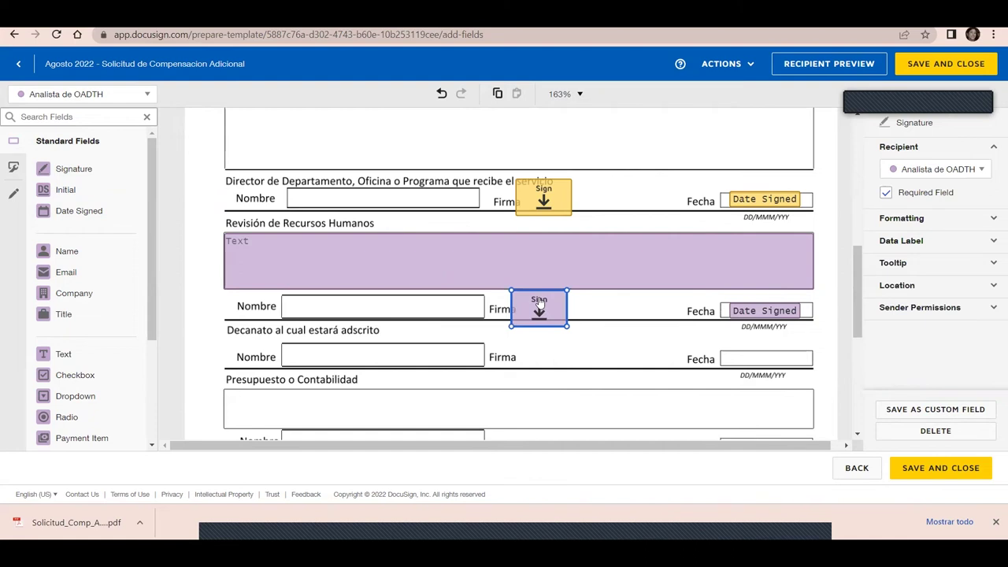
key("Up")
key("Up")
key("Down")
left_click(96, 97)
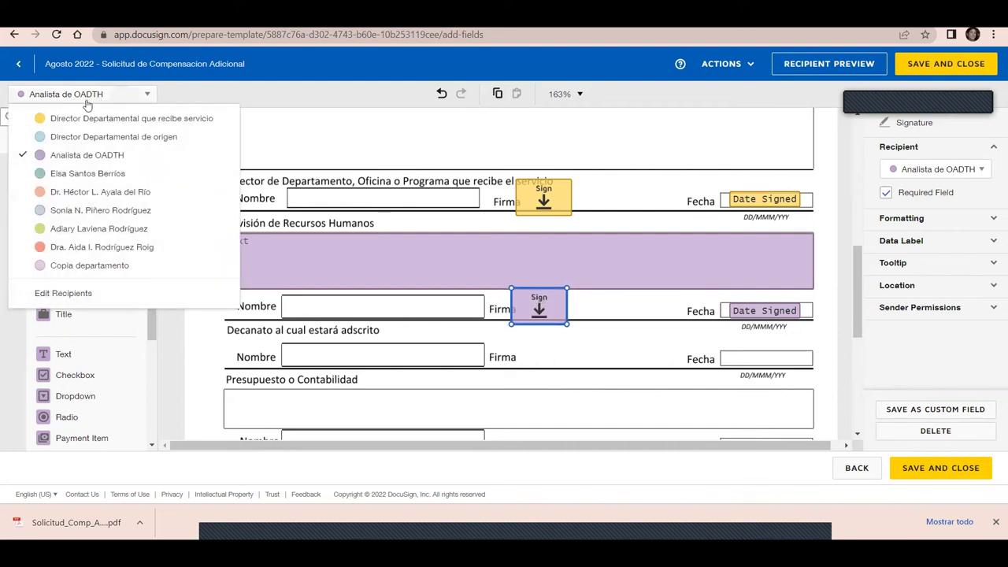
left_click(72, 175)
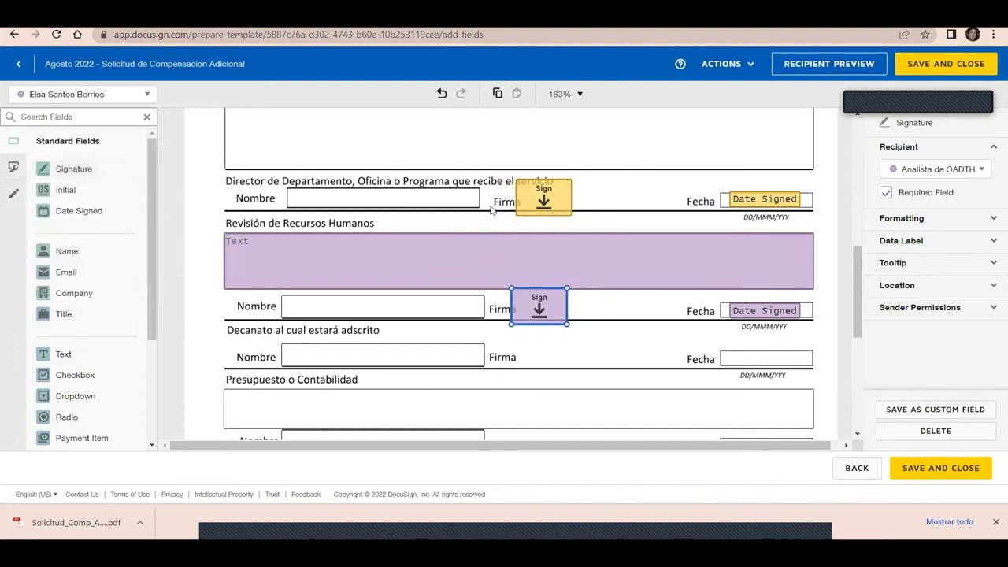
For the Decanato signer, place a Signature on the Decanato Firma line and Date Signed in its Fecha box
left_click_drag(859, 252, 865, 297)
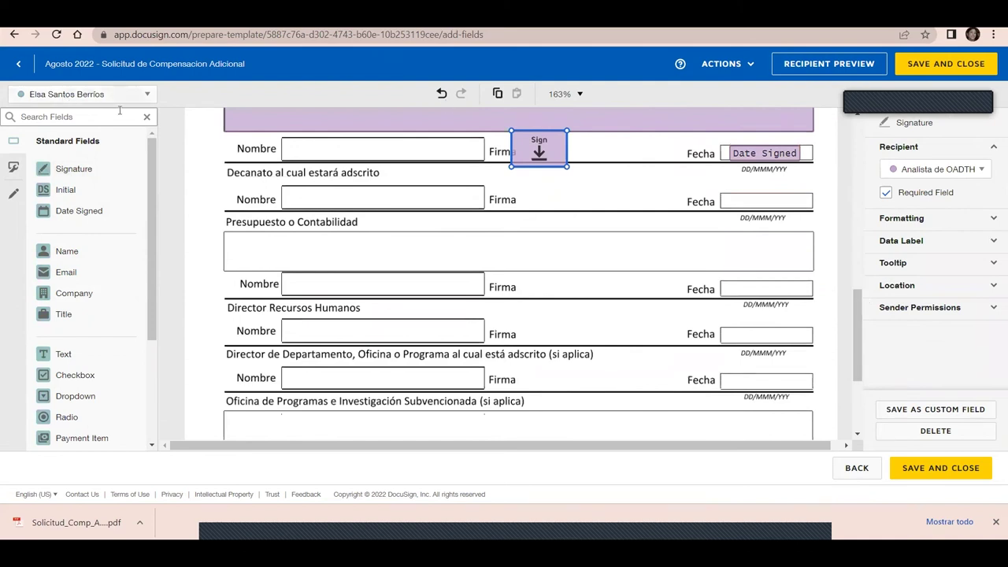
left_click(146, 95)
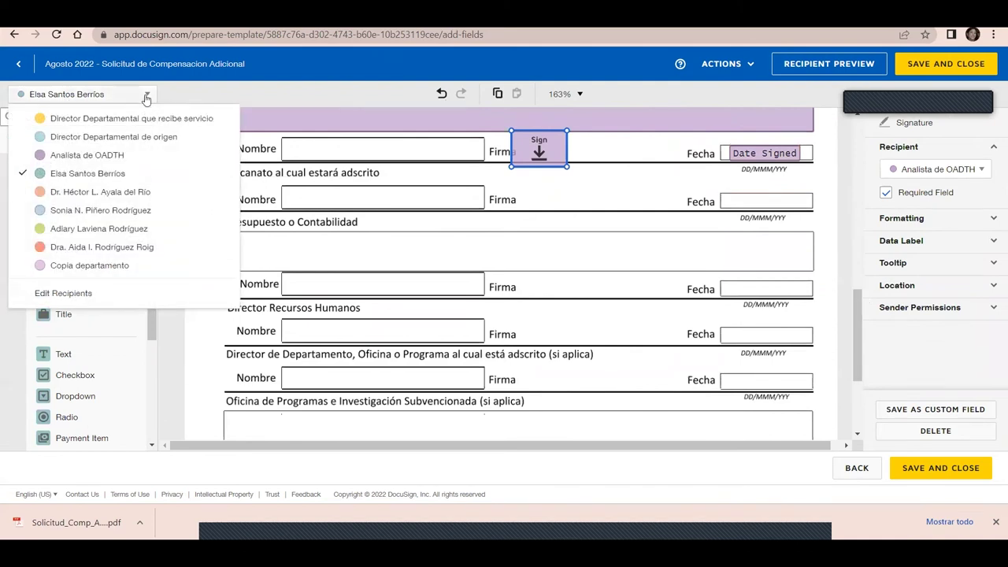
left_click(100, 191)
left_click(73, 168)
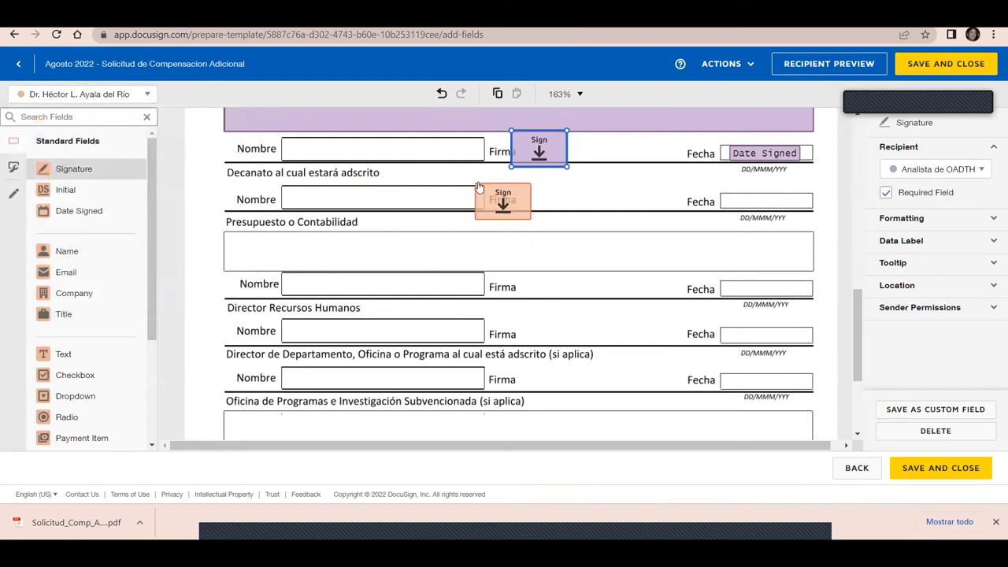
left_click(514, 184)
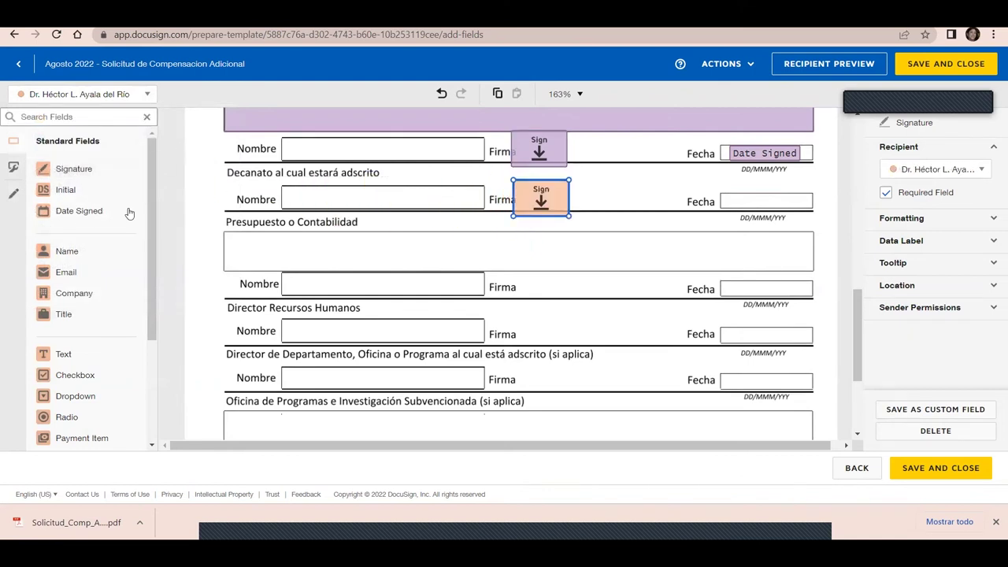
left_click(99, 211)
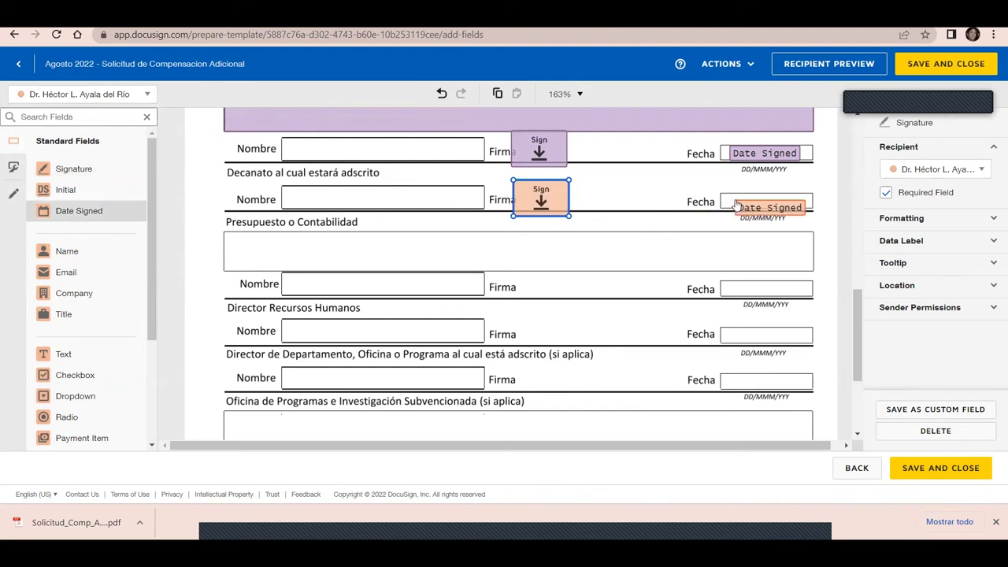
left_click(733, 199)
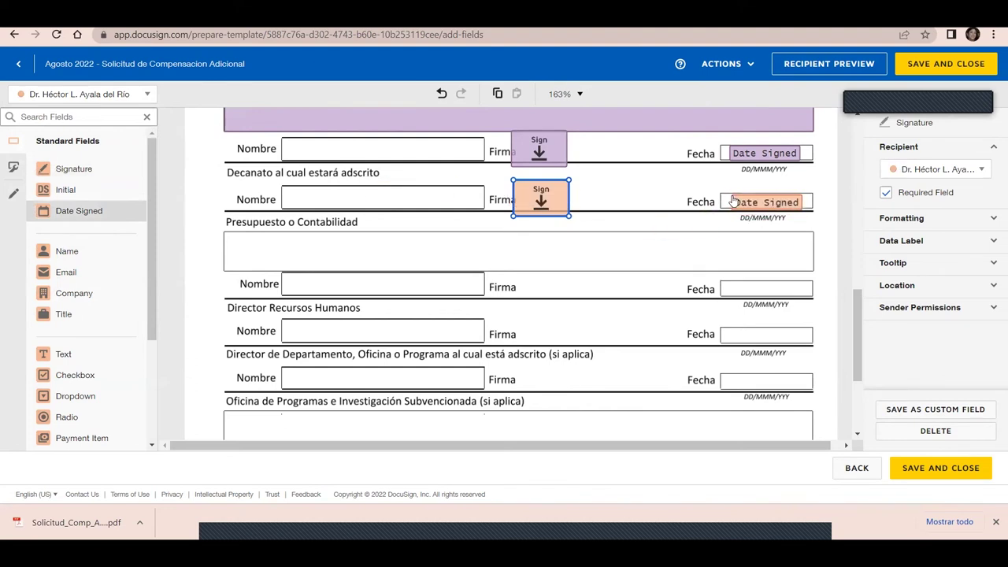
left_click(76, 93)
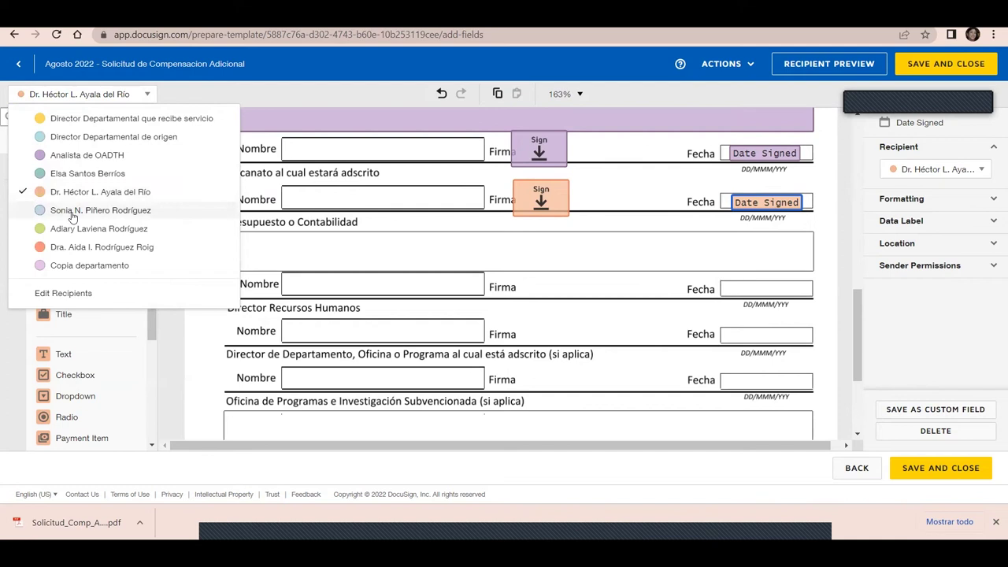
For the following recipient, add a checkbox in the Presupuesto o Contabilidad box
left_click(72, 211)
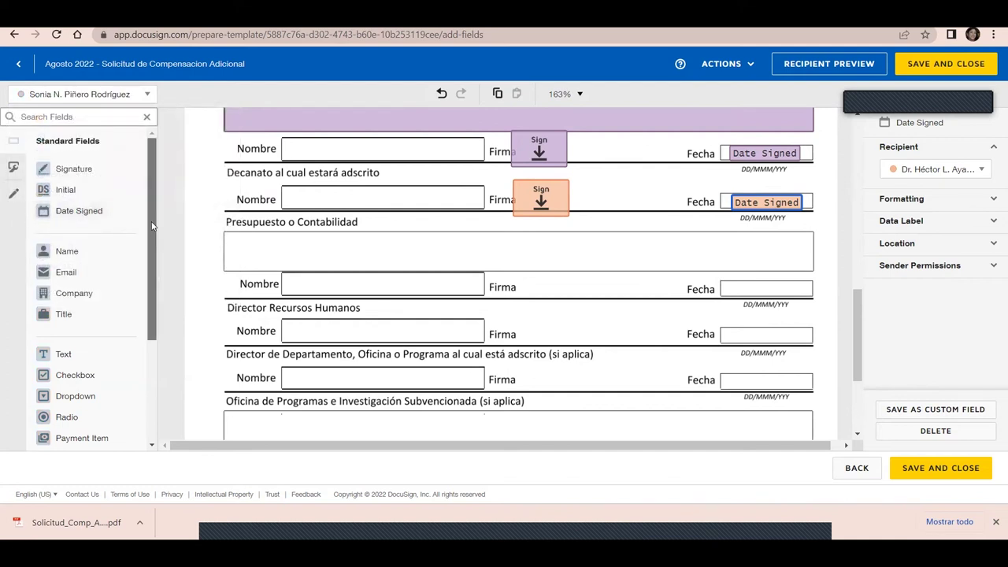
scroll(153, 226, "down", 3)
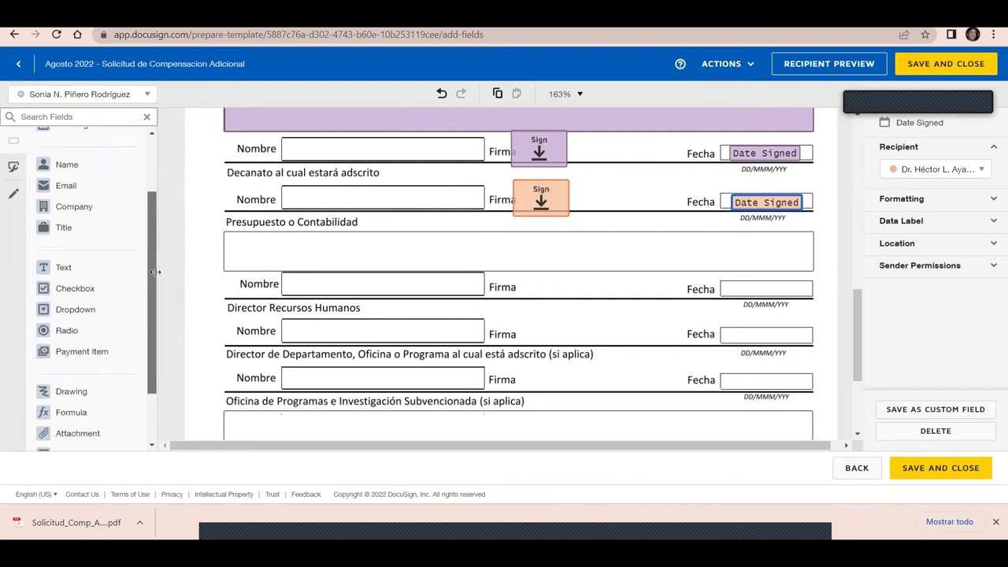
left_click_drag(47, 289, 801, 238)
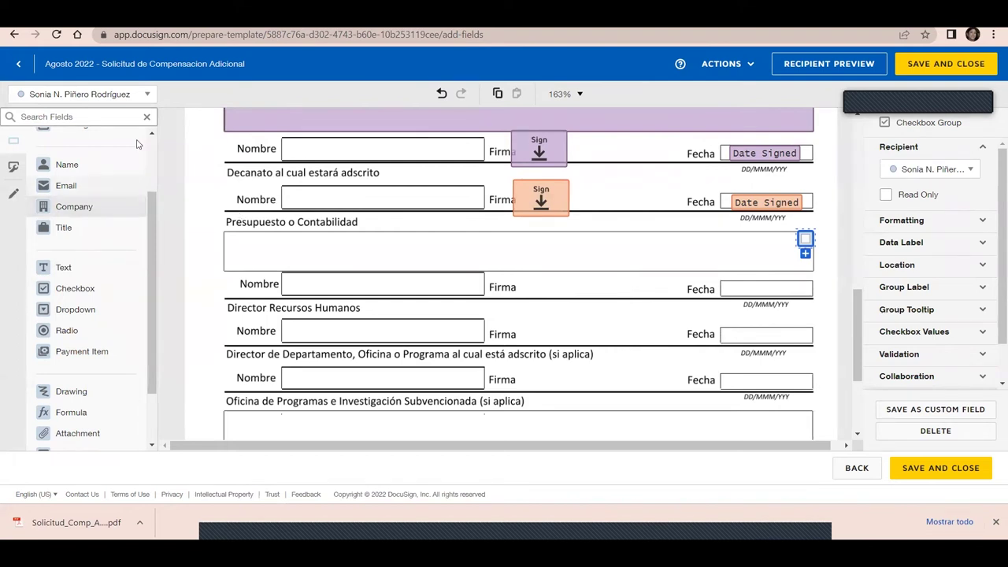
For the next recipient, add a text field stretched across the full Presupuesto o Contabilidad box
left_click(95, 98)
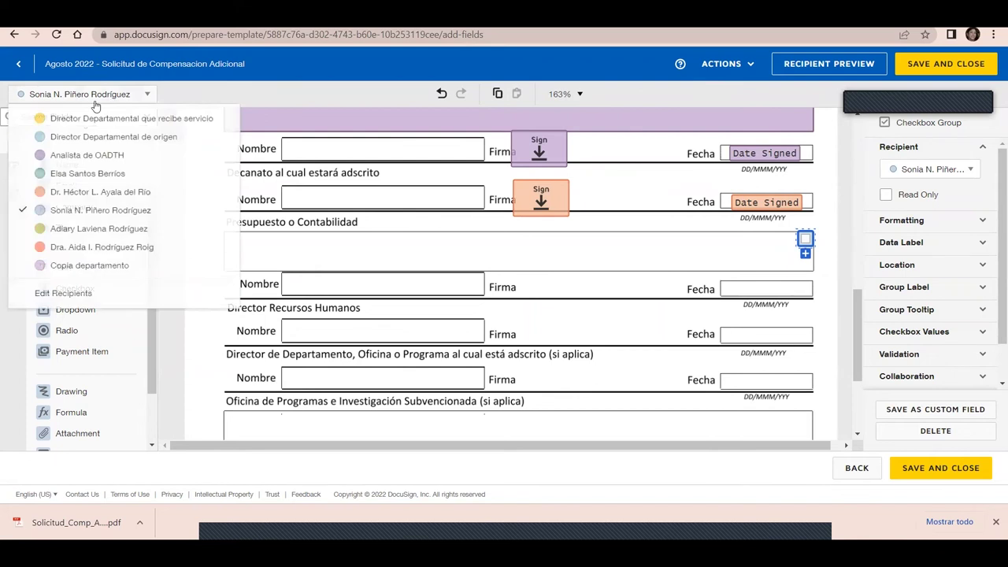
left_click(67, 230)
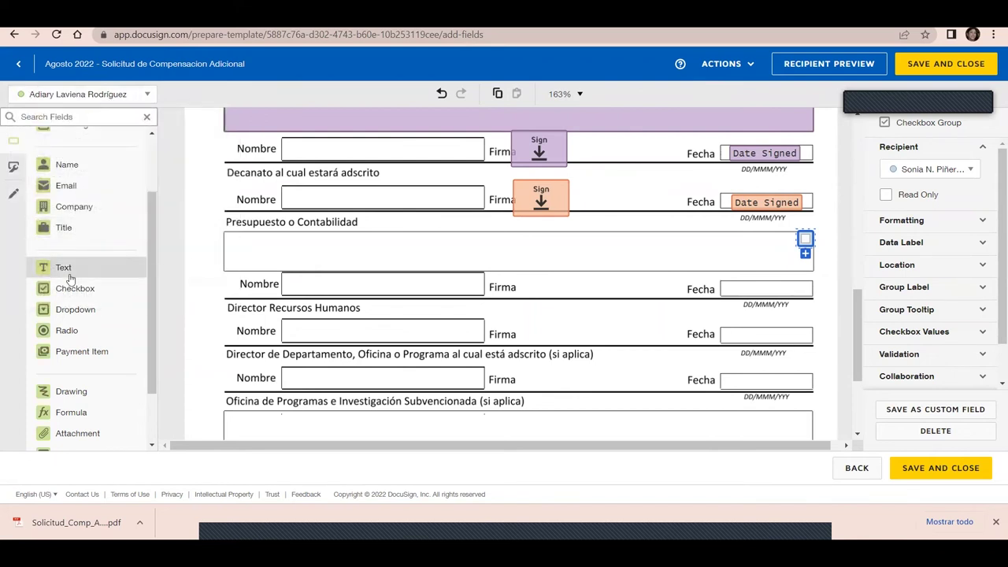
left_click_drag(70, 274, 226, 240)
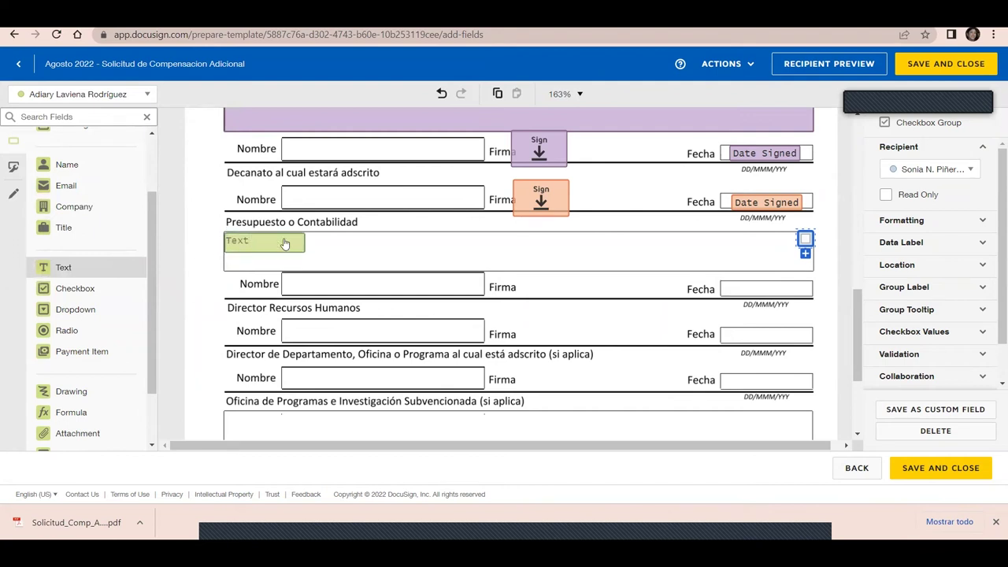
left_click_drag(304, 254, 816, 271)
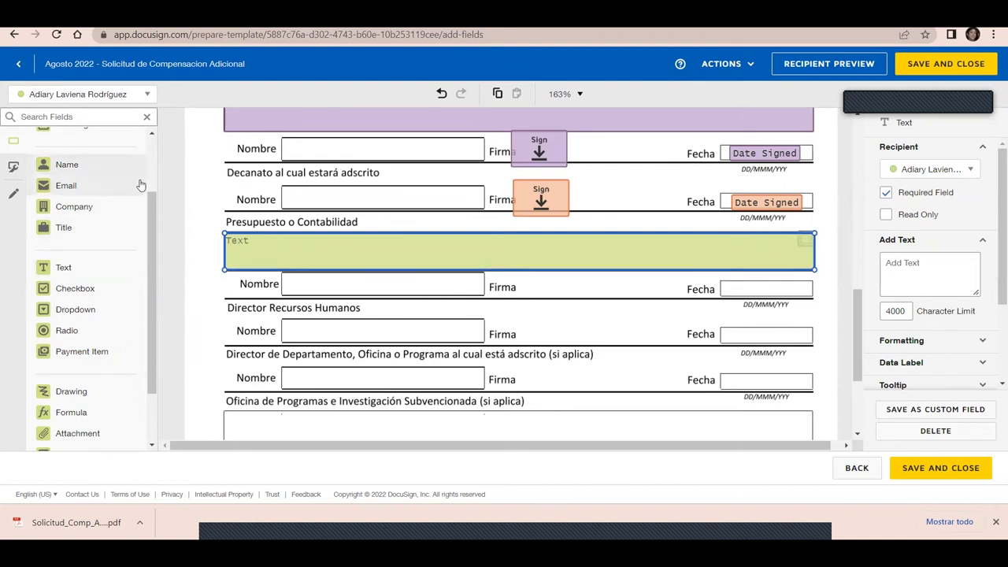
Place a Signature on the Firma line and a Date Signed in the Fecha box beneath
scroll(150, 180, "up", 1)
scroll(149, 157, "up", 1)
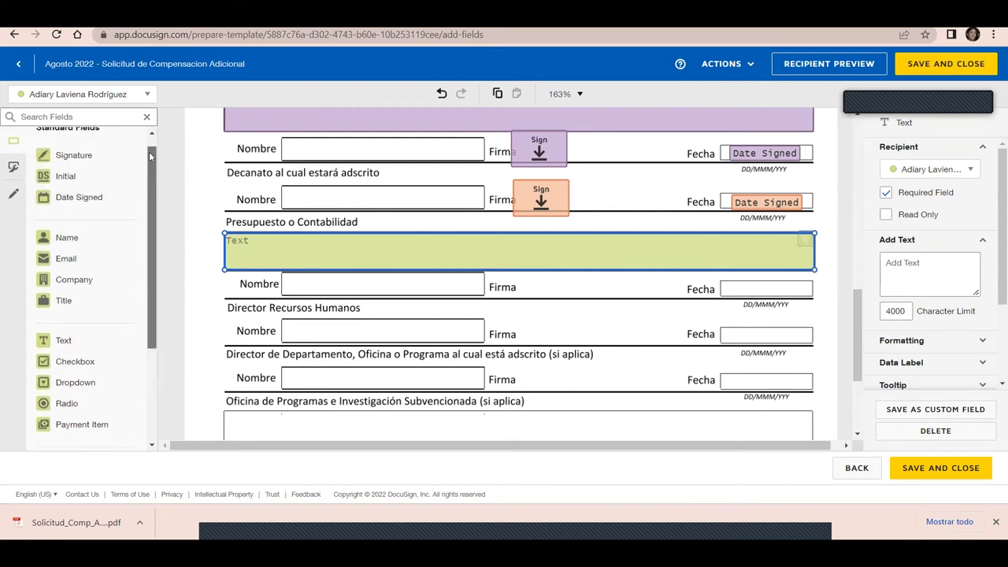
left_click_drag(82, 166, 513, 282)
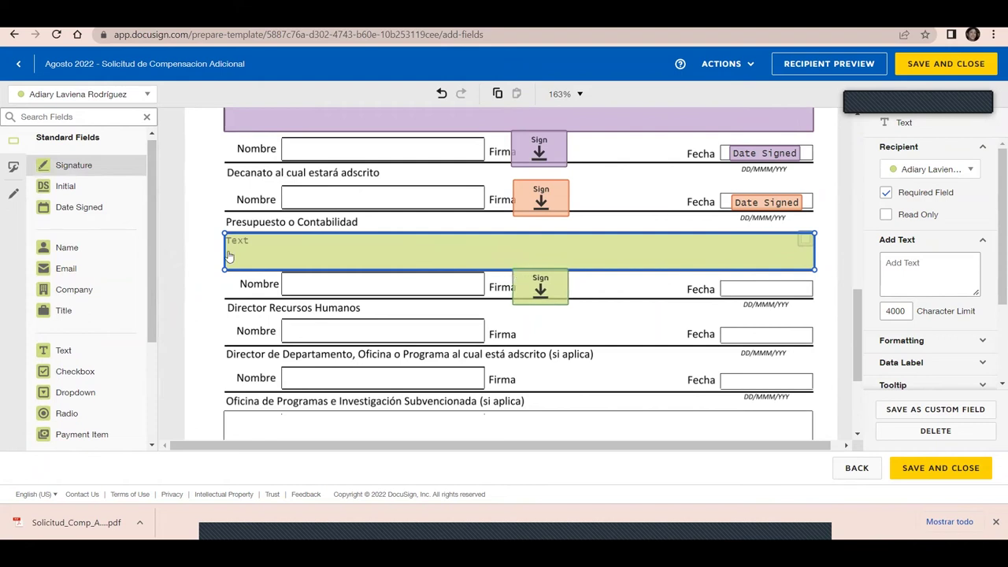
left_click_drag(67, 209, 735, 290)
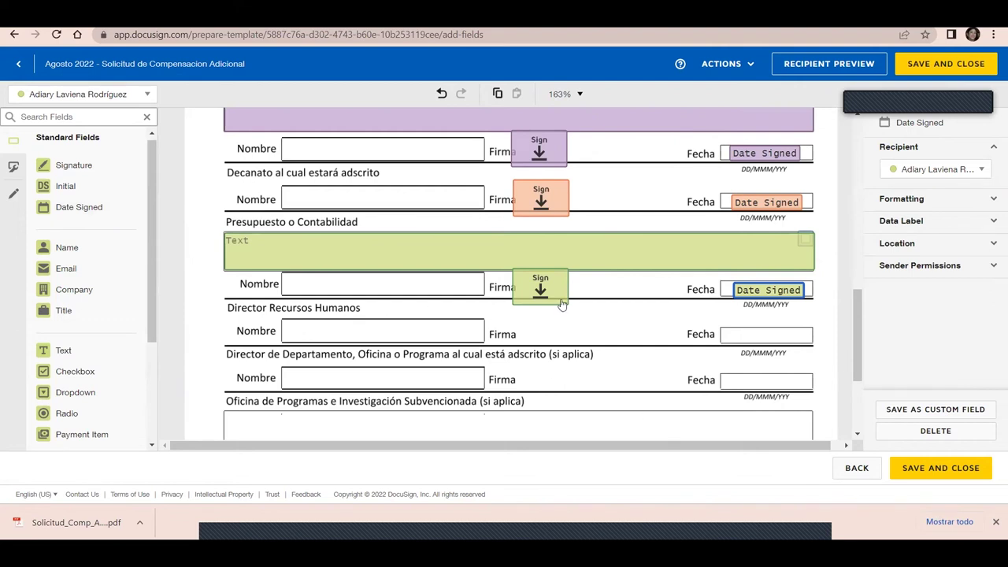
left_click(144, 97)
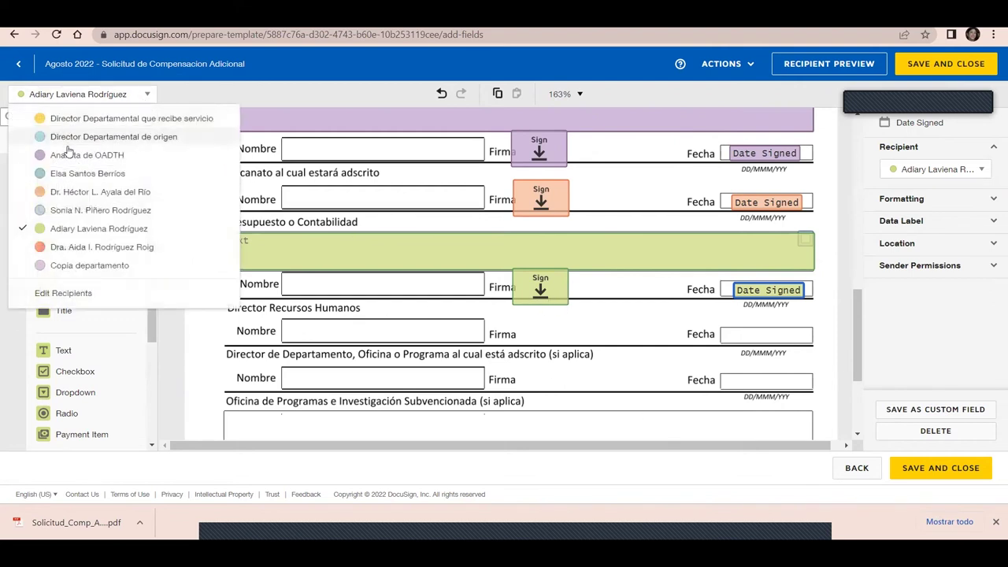
For another signer, place Signature and Date Signed on the Director de Departamento Firma and Fecha boxes
left_click(56, 246)
mouse_move(71, 164)
left_mouse_down()
mouse_move(307, 219)
mouse_move(443, 334)
mouse_move(515, 356)
mouse_move(517, 366)
left_mouse_up()
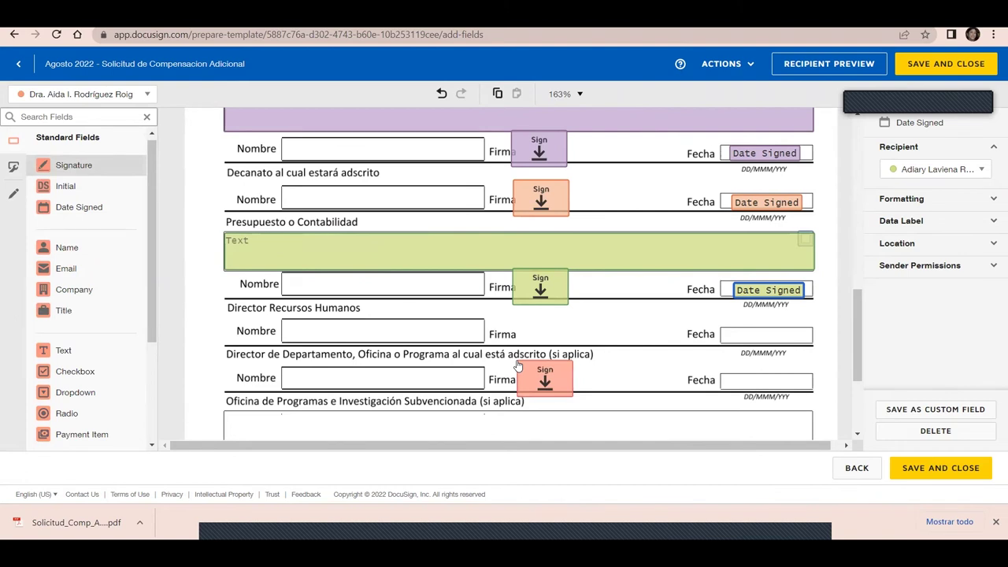
left_click(127, 98)
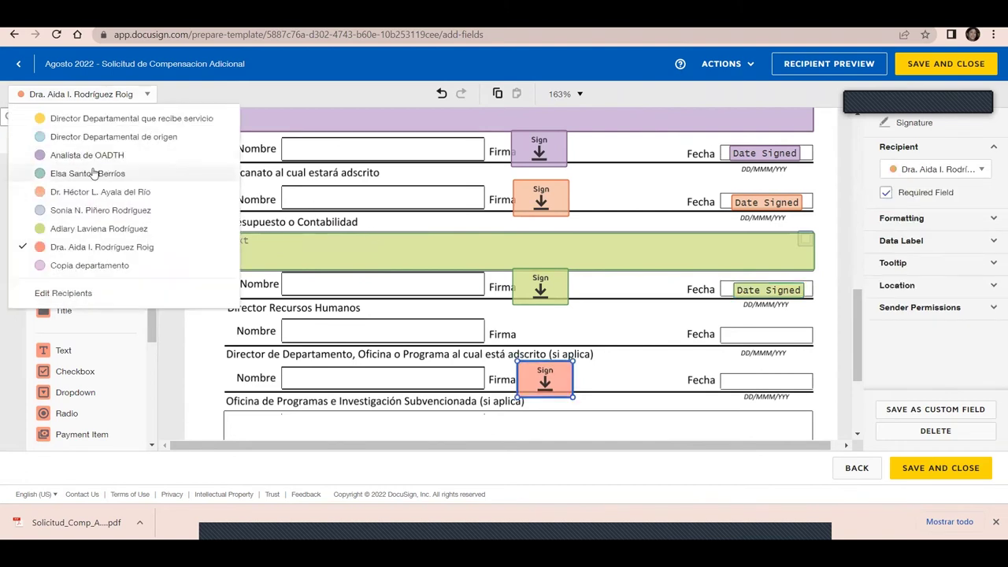
left_click(95, 248)
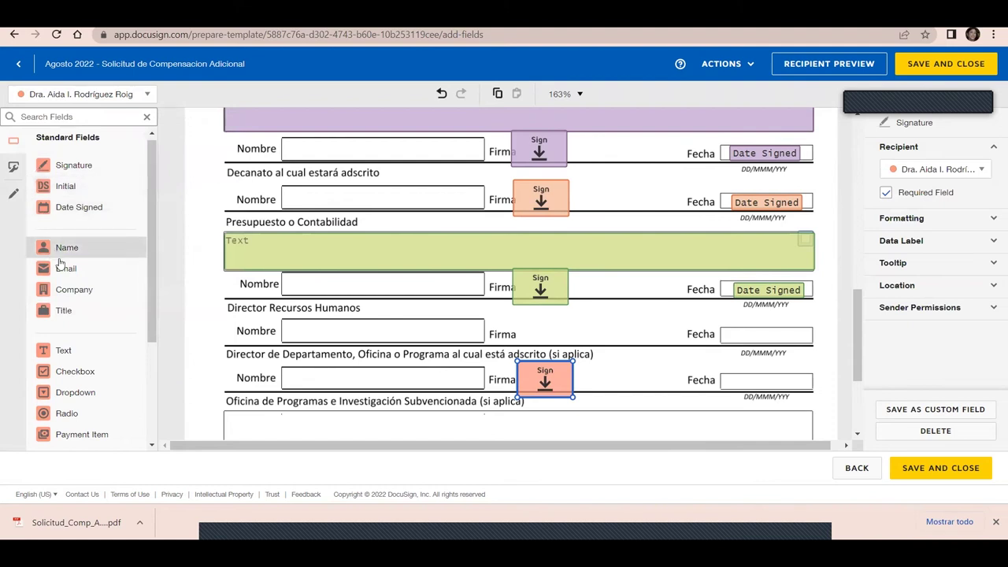
left_click_drag(79, 207, 732, 382)
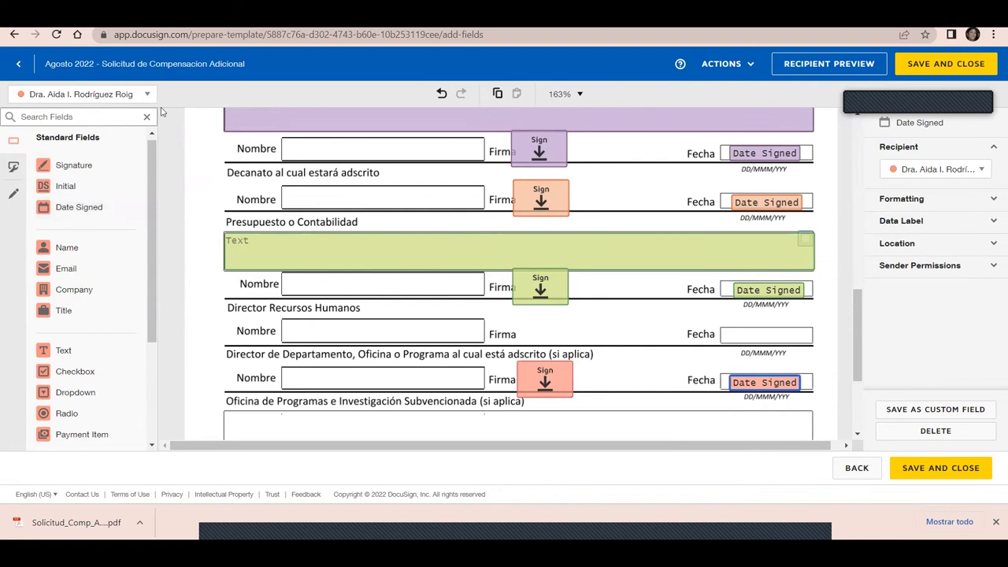
For a further signer, place Signature and Date Signed on the Director Recursos Humanos Firma and Fecha boxes
left_click(132, 97)
left_click(100, 174)
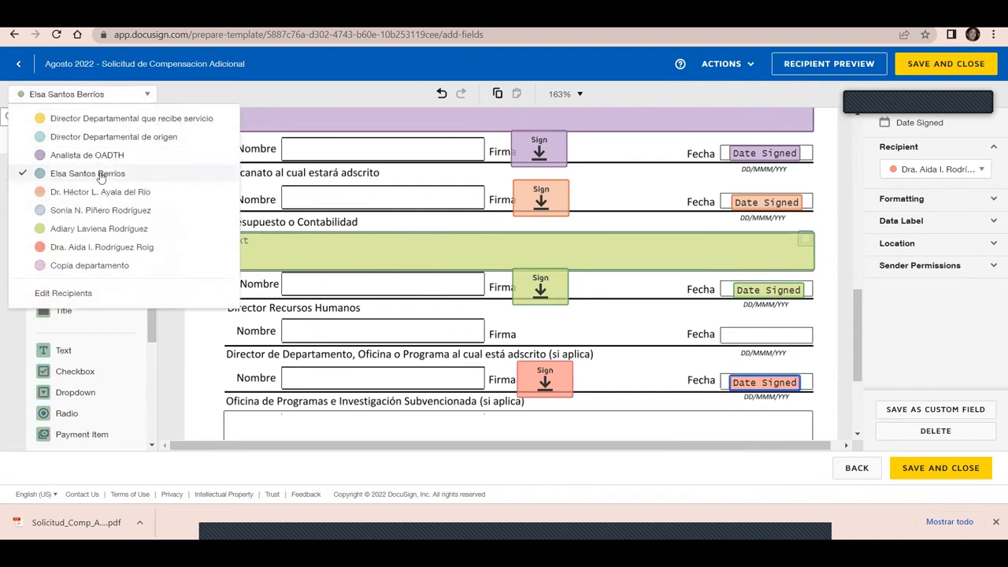
mouse_move(79, 171)
left_mouse_down()
mouse_move(437, 323)
mouse_move(562, 334)
left_mouse_up()
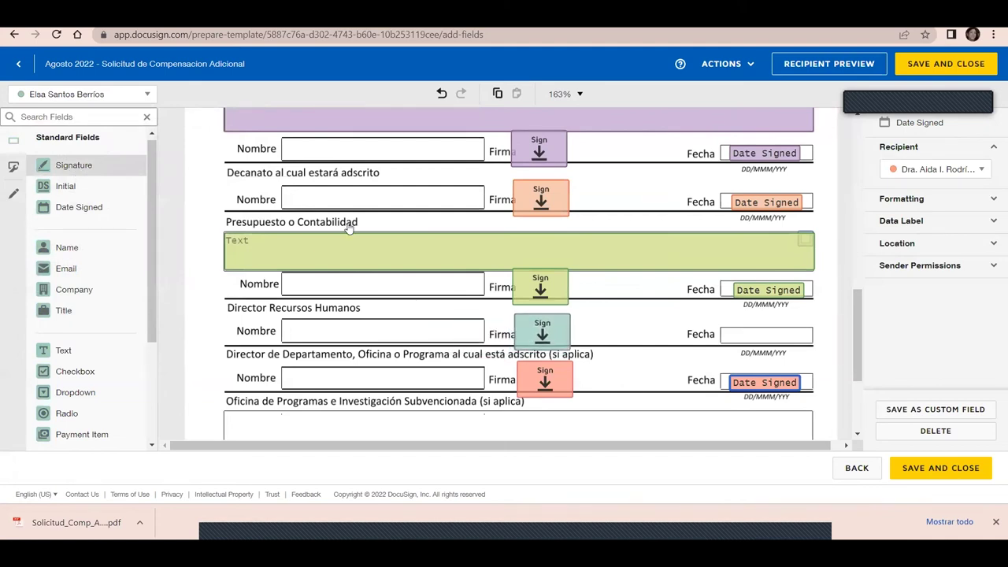
left_click_drag(146, 215, 732, 334)
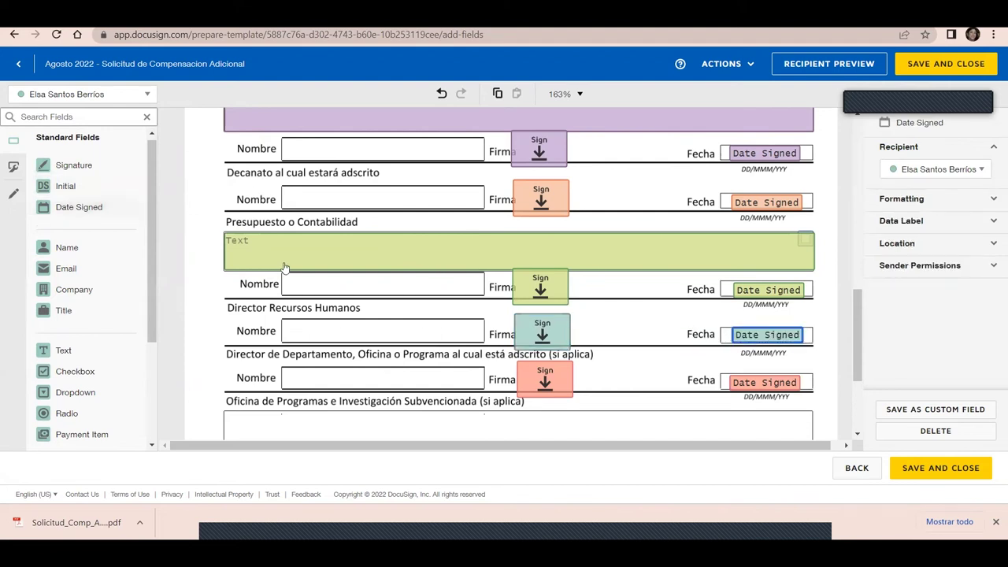
left_click(150, 95)
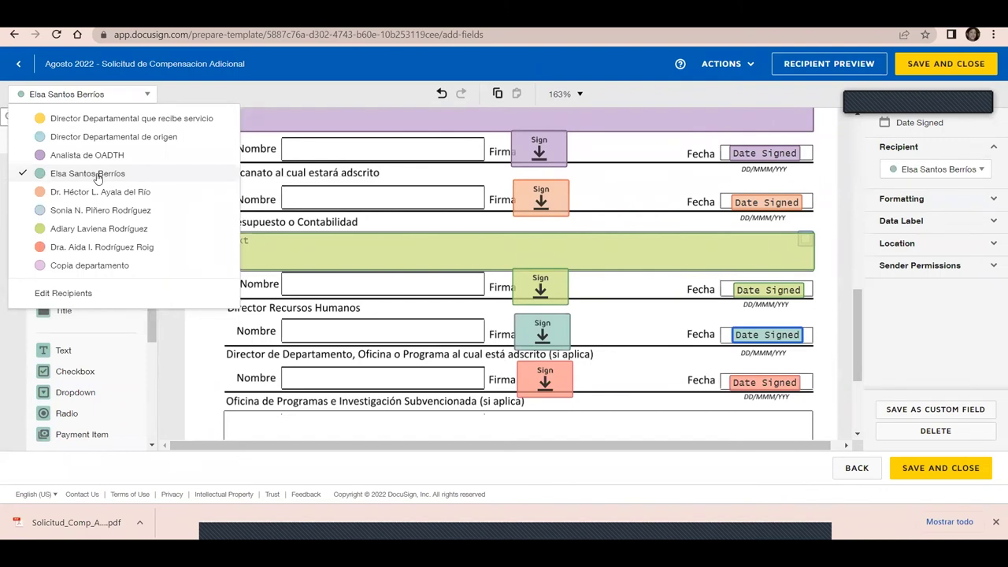
left_click(639, 432)
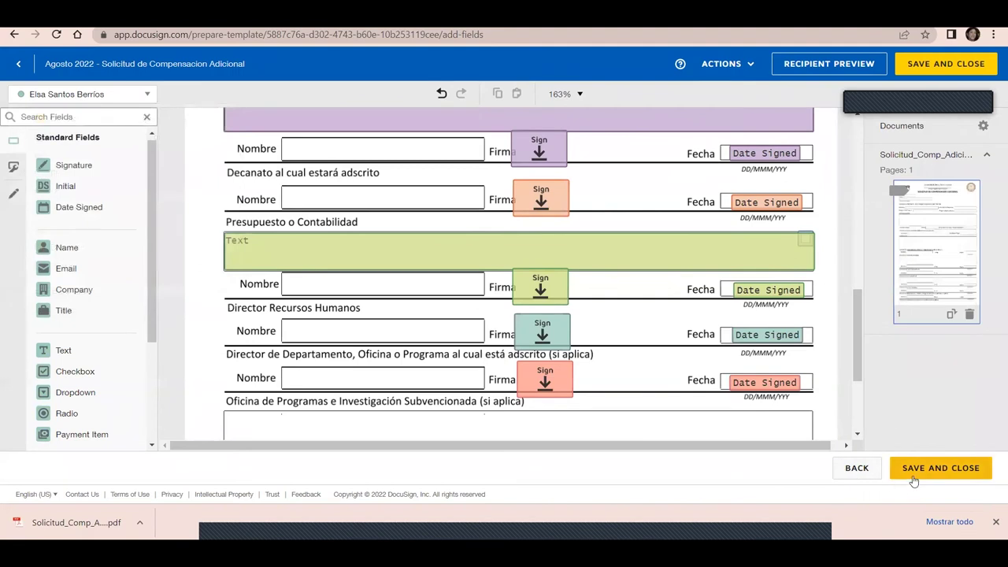
Move the red signer's Signature and Date Signed onto the Autoridad Nominadora Firma and Fecha boxes
left_click_drag(868, 372, 864, 389)
left_click(547, 315)
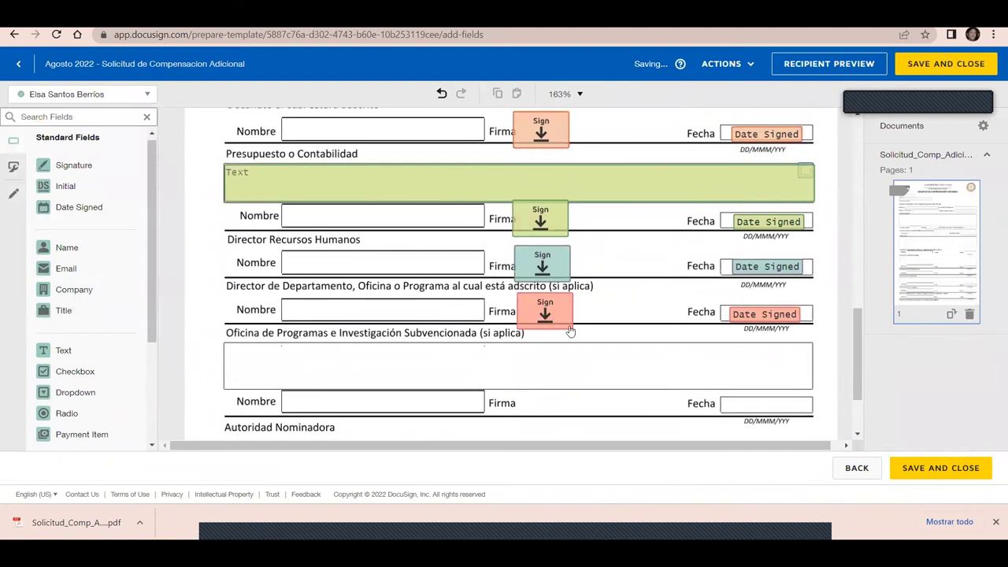
left_click_drag(862, 378, 862, 408)
left_click_drag(545, 226, 538, 356)
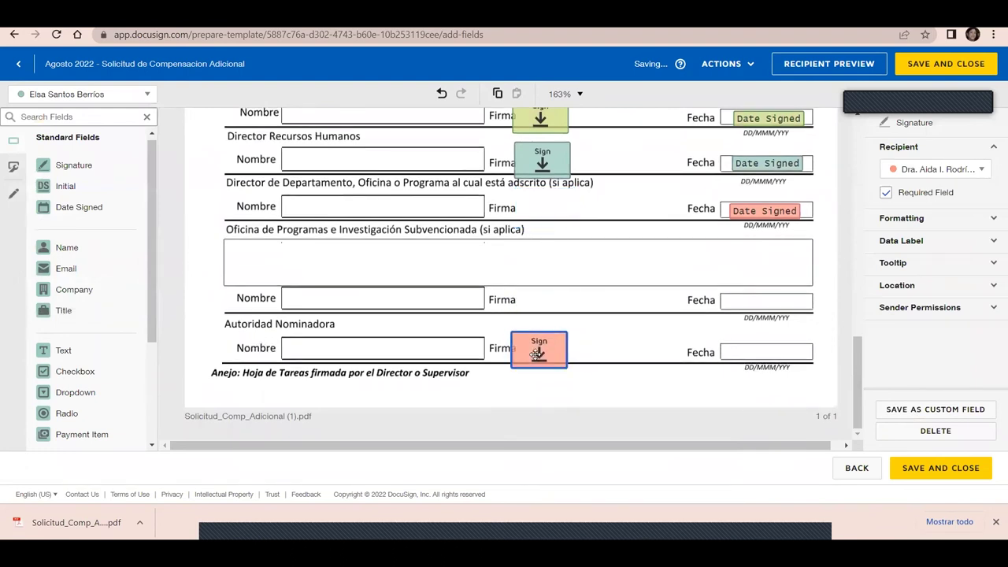
left_click_drag(739, 221, 741, 355)
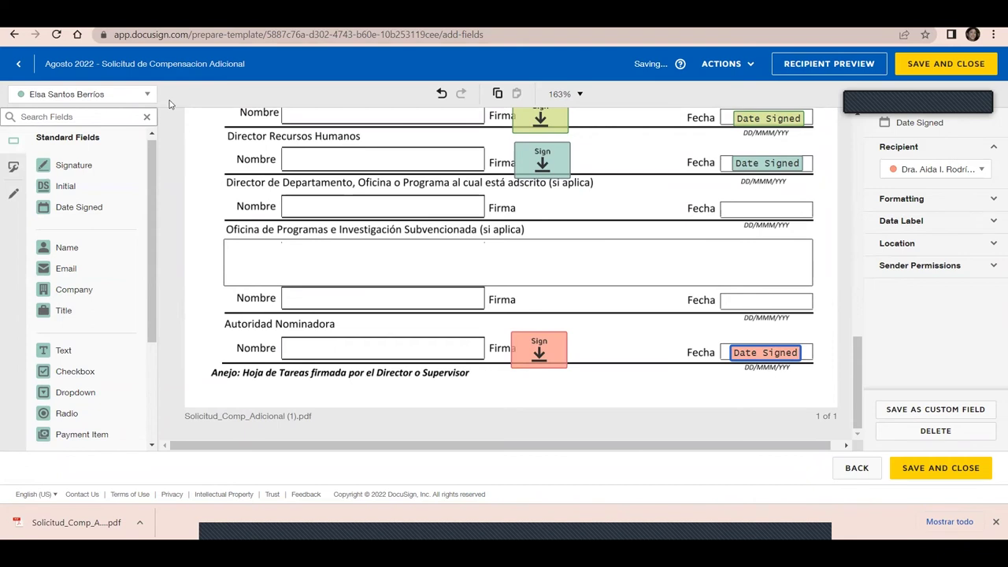
left_click(148, 95)
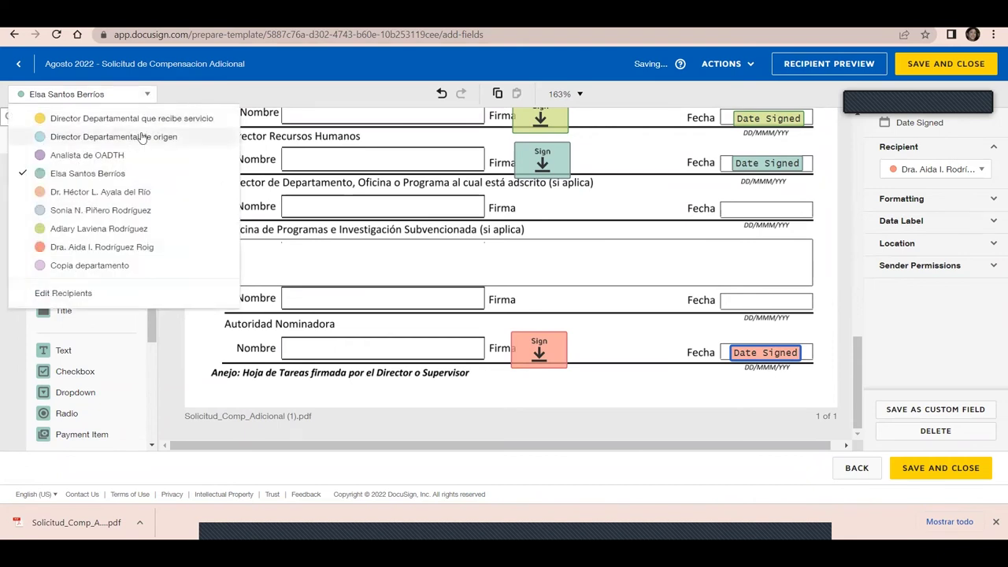
For Director Departamental de origen, place Signature, Date Signed and Full Name in the Director de Departamento Firma, Fecha and Nombre boxes
left_click(142, 138)
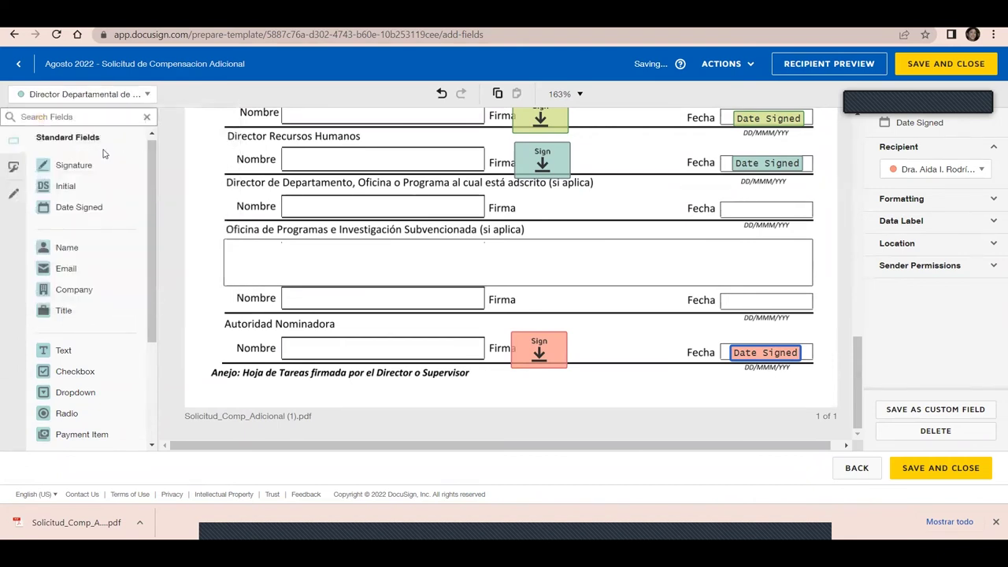
mouse_move(75, 169)
left_mouse_down()
mouse_move(487, 210)
mouse_move(484, 187)
mouse_move(518, 196)
left_mouse_up()
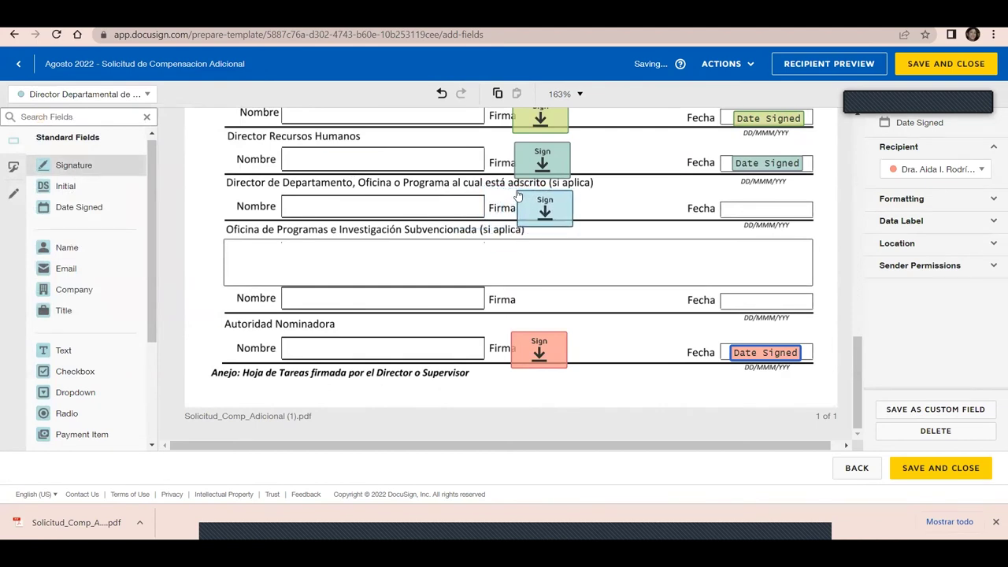
left_click_drag(108, 207, 733, 208)
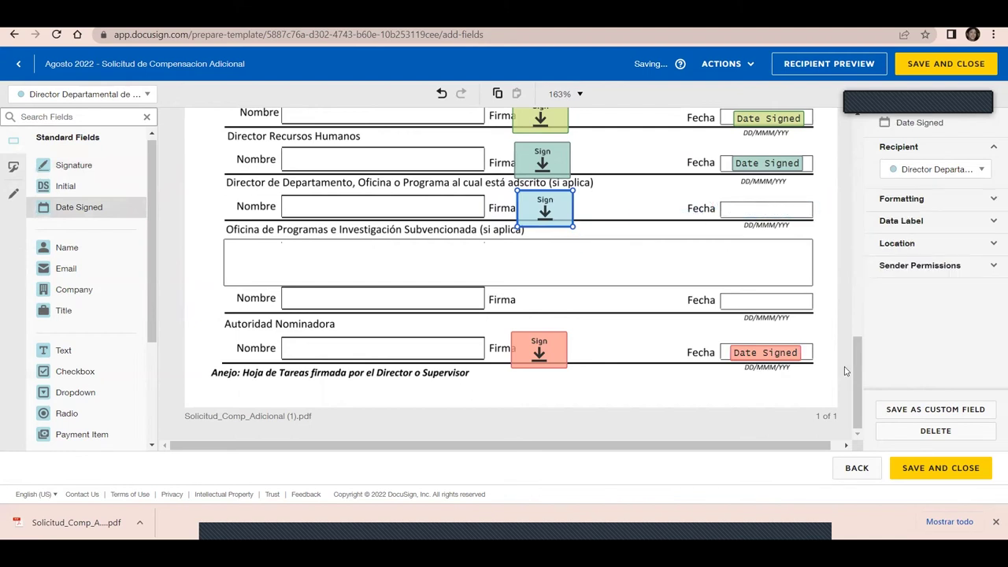
left_click_drag(851, 381, 841, 380)
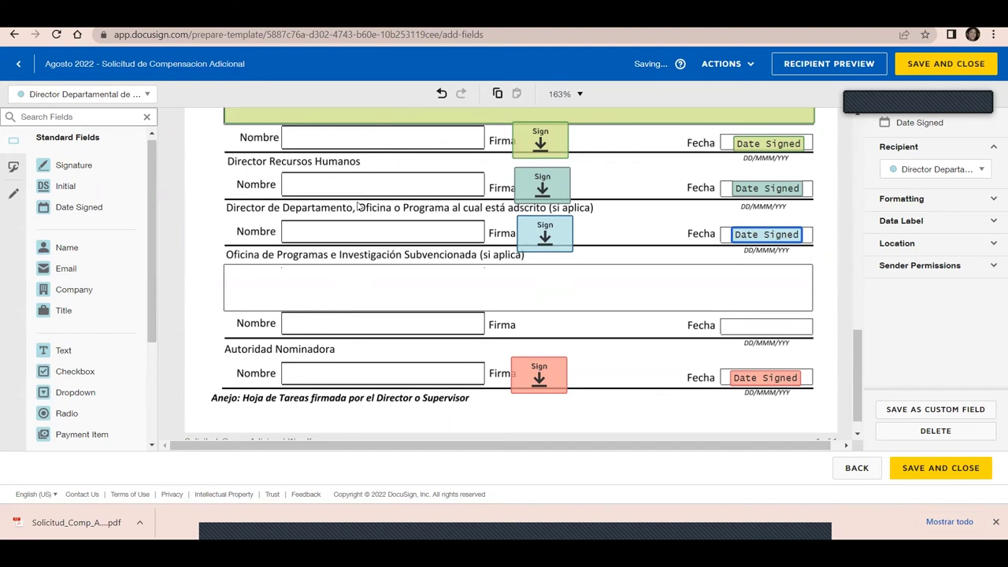
left_click_drag(66, 254, 288, 233)
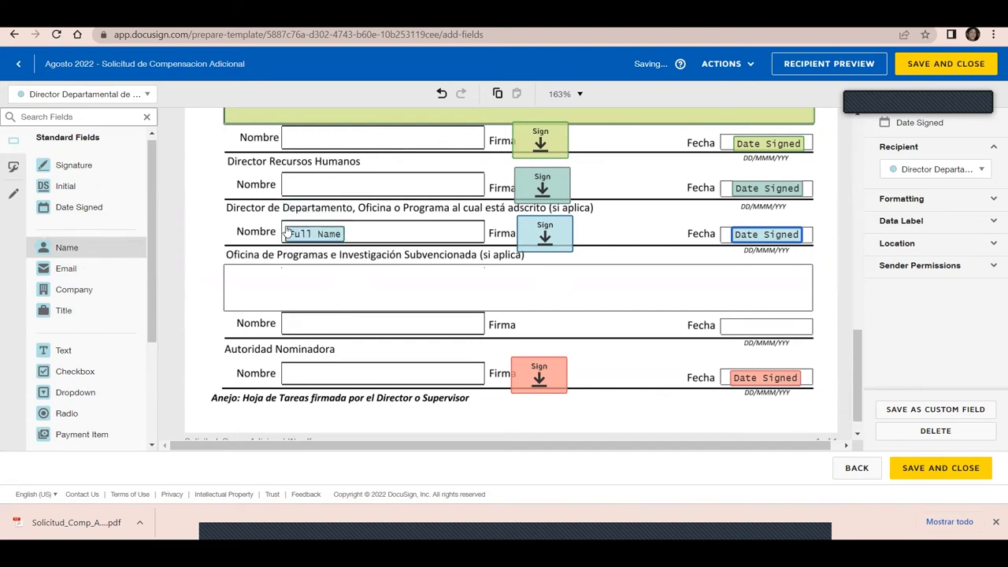
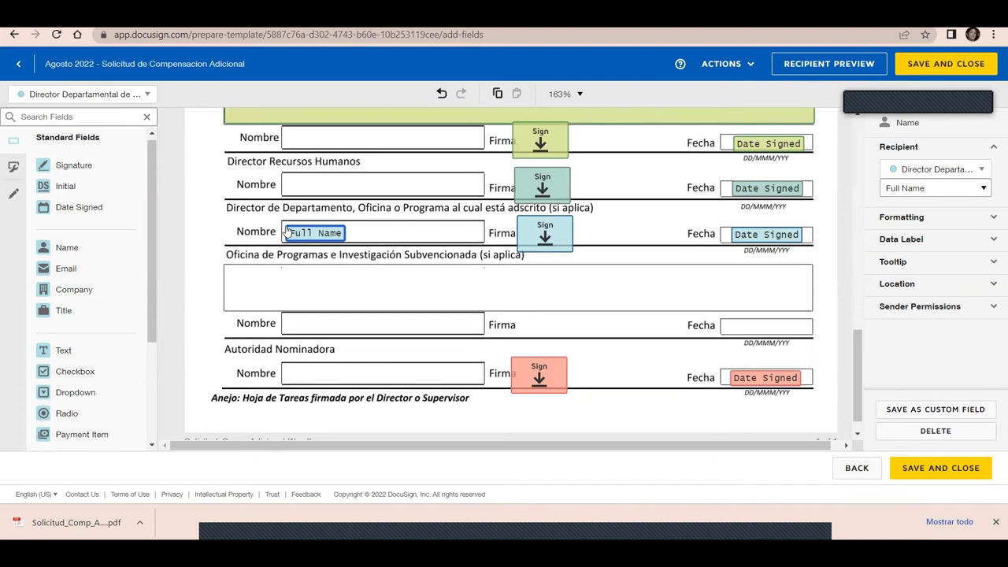
Nudge the department director's signature field left and save the Agosto 2022 template
left_click(525, 237)
key("Left")
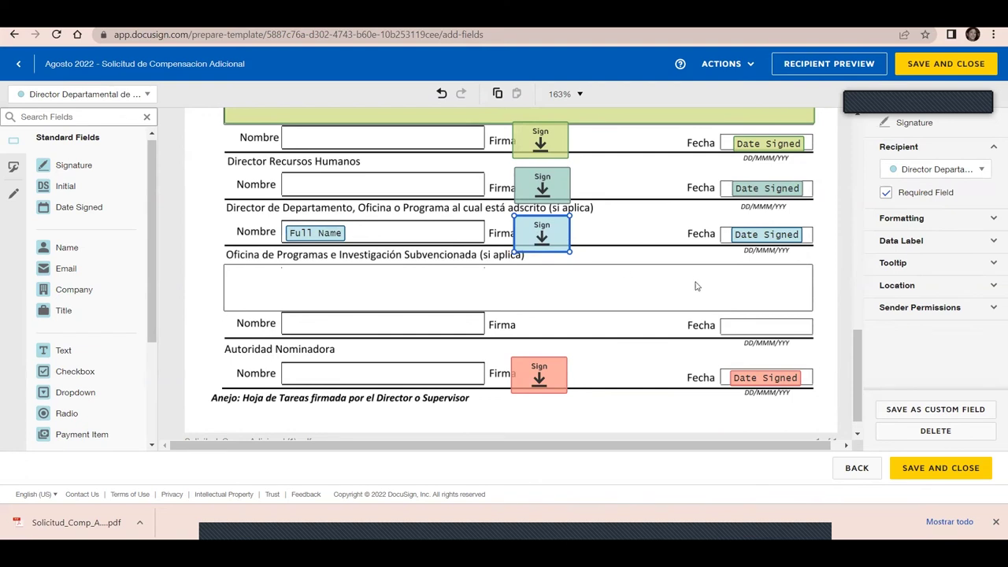
left_click(935, 477)
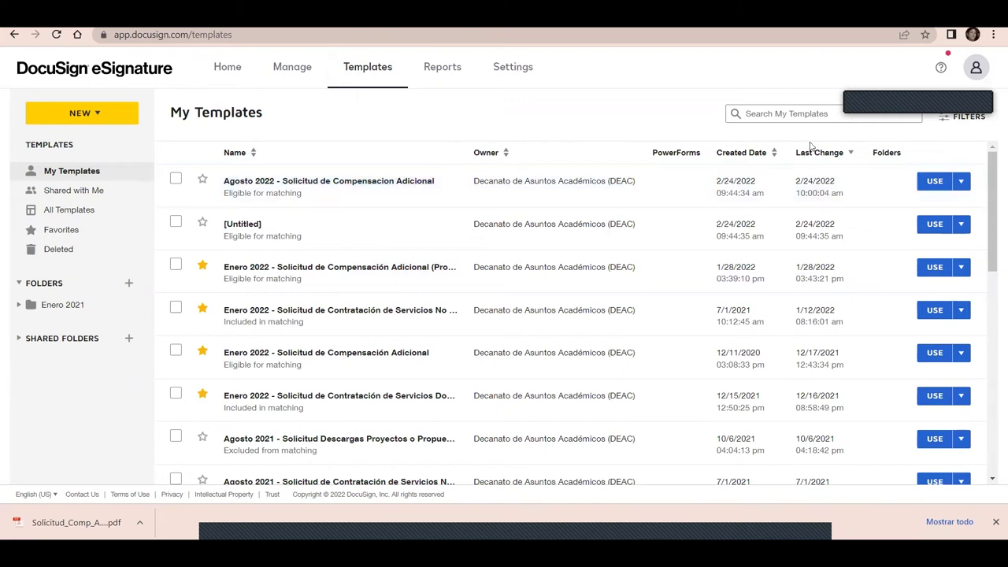
left_click(962, 182)
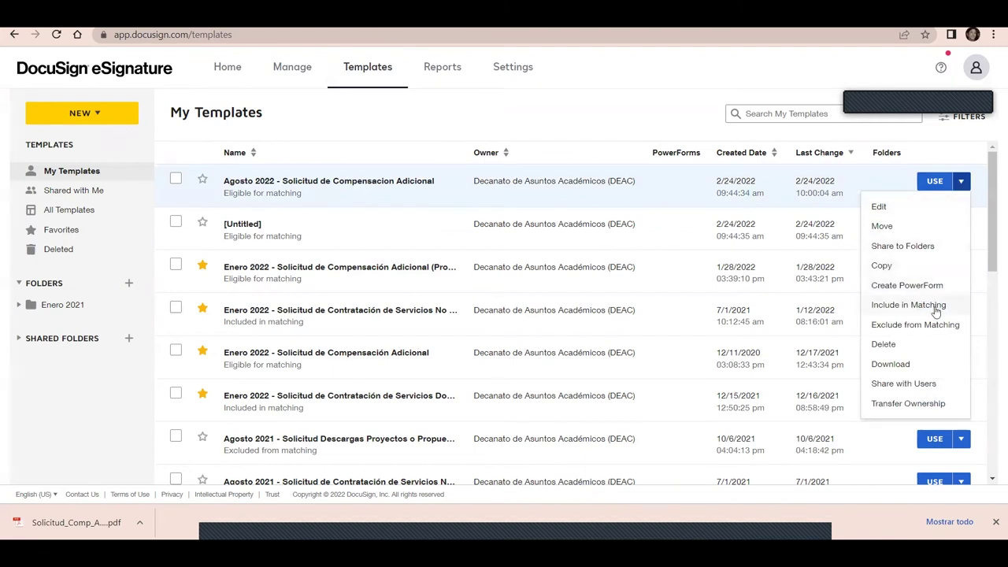
Include the Agosto 2022 template in matching and star it as a favourite
left_click(909, 306)
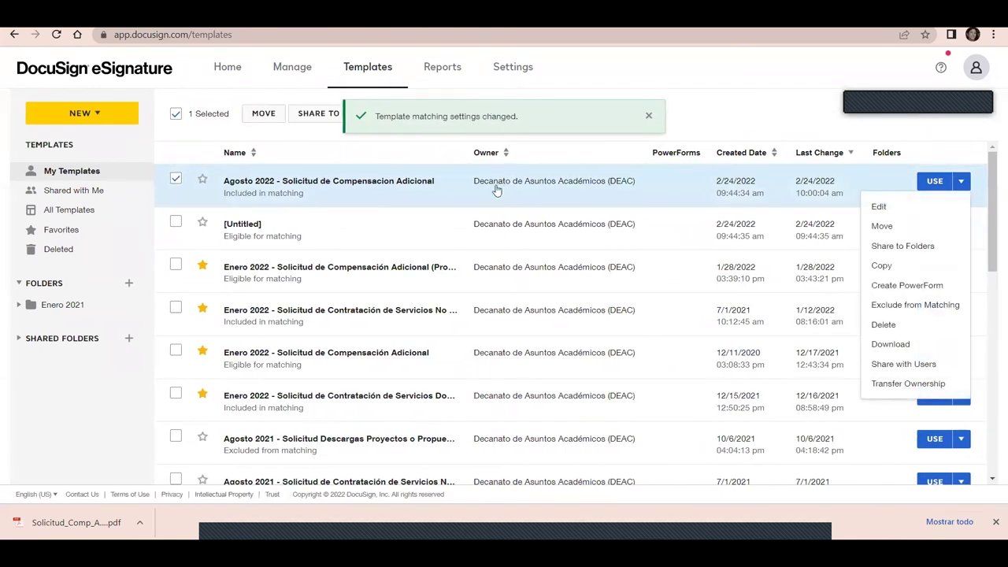
left_click(204, 182)
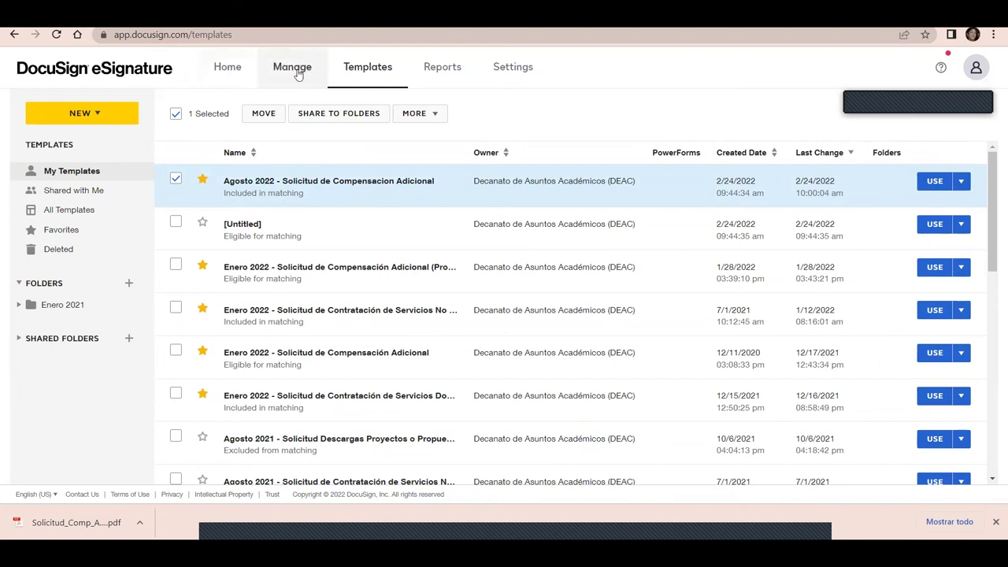
left_click(277, 72)
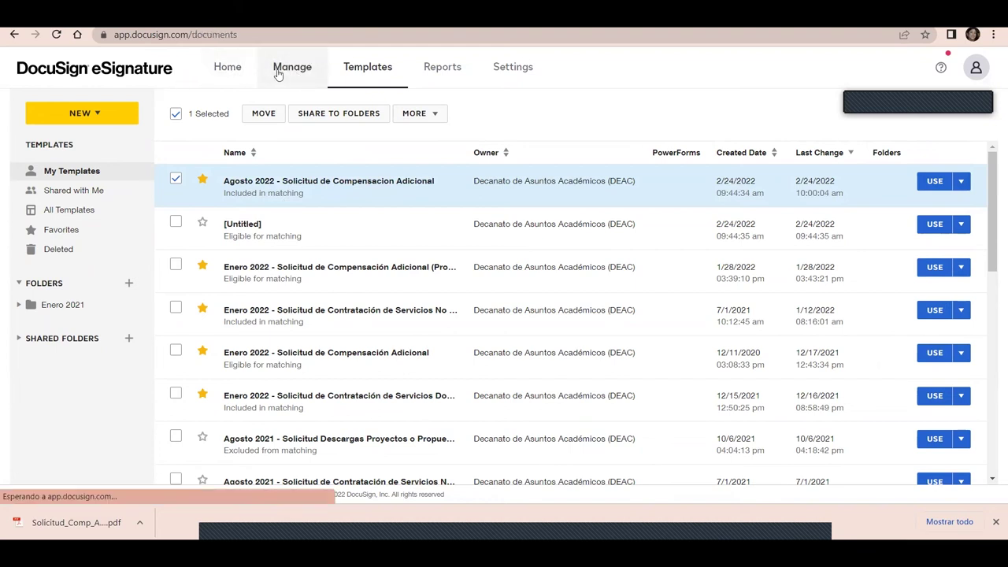
Start a new envelope and upload Solicitud_Comp_Adicional (1).pdf from Downloads
left_click(95, 115)
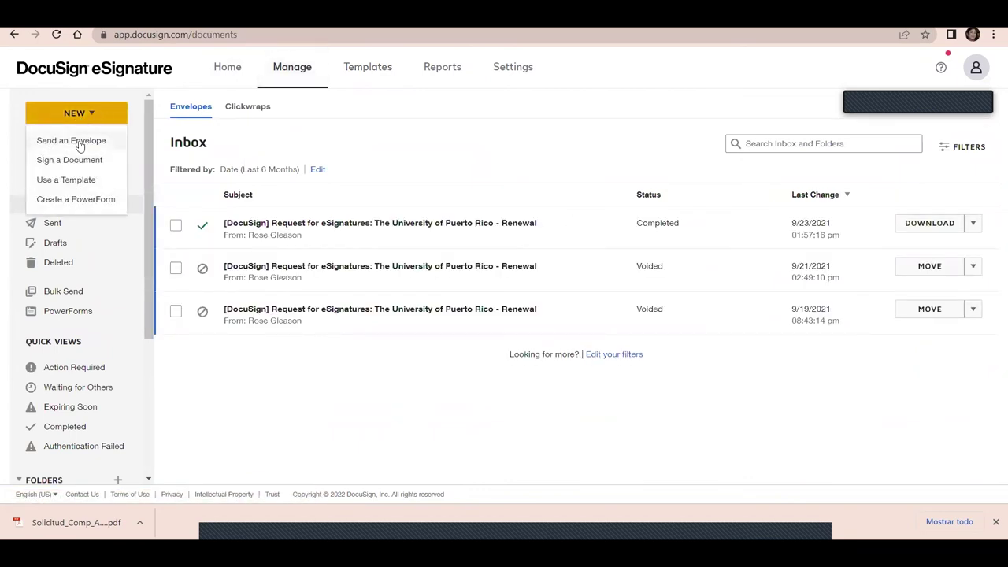
left_click(79, 144)
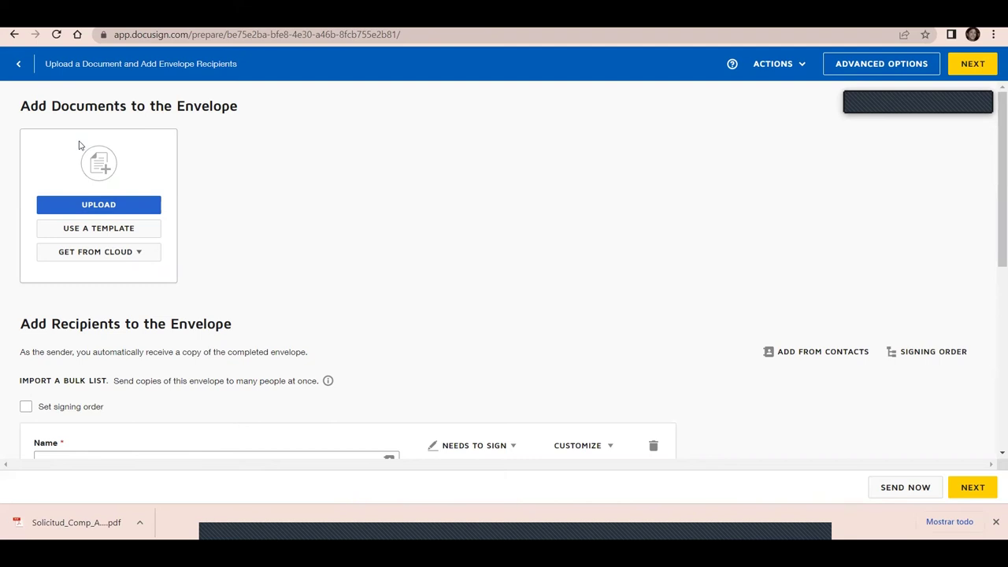
left_click(110, 210)
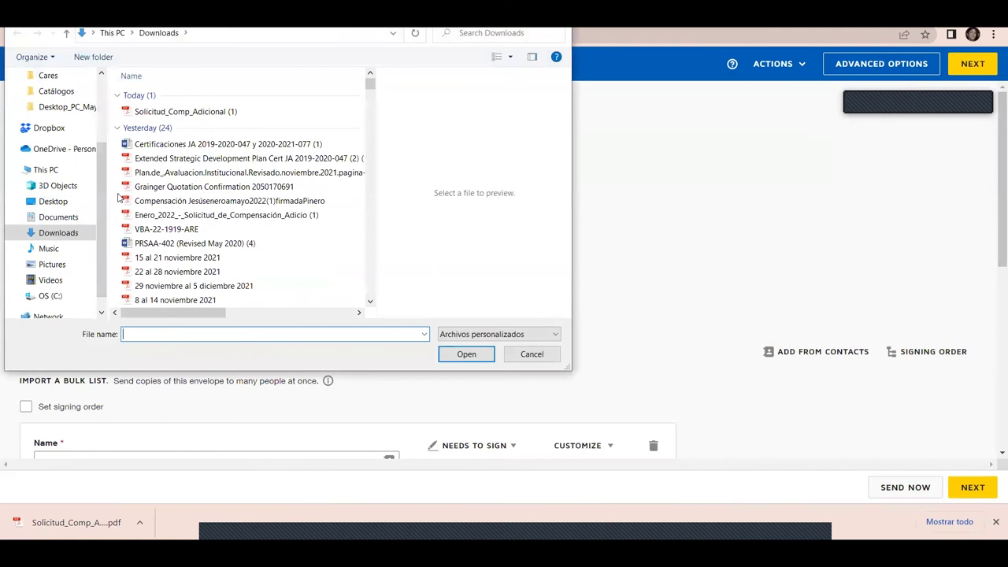
left_click(188, 113)
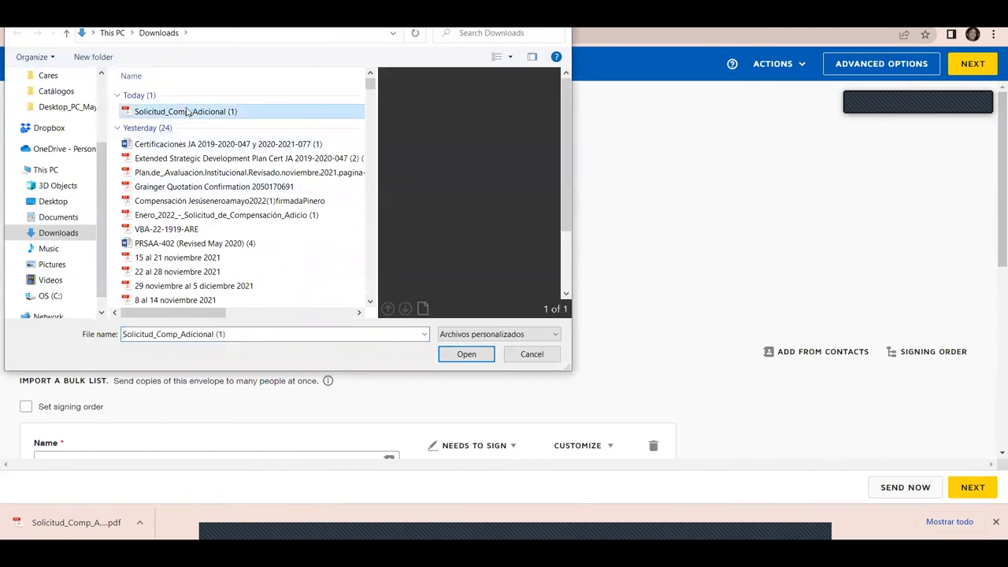
left_click(457, 354)
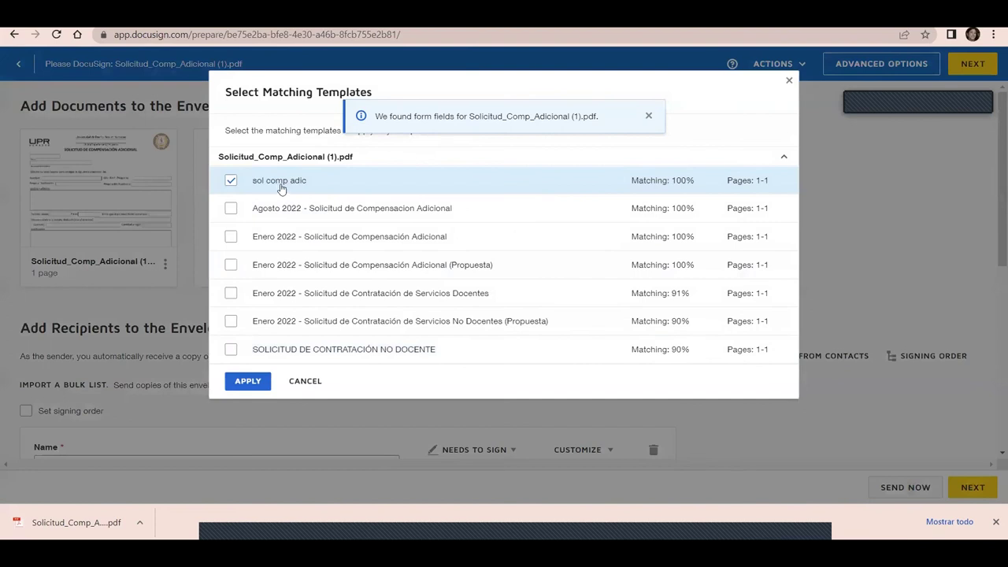
Swap the matched template from sol comp adic to Agosto 2022 and apply it
left_click(230, 181)
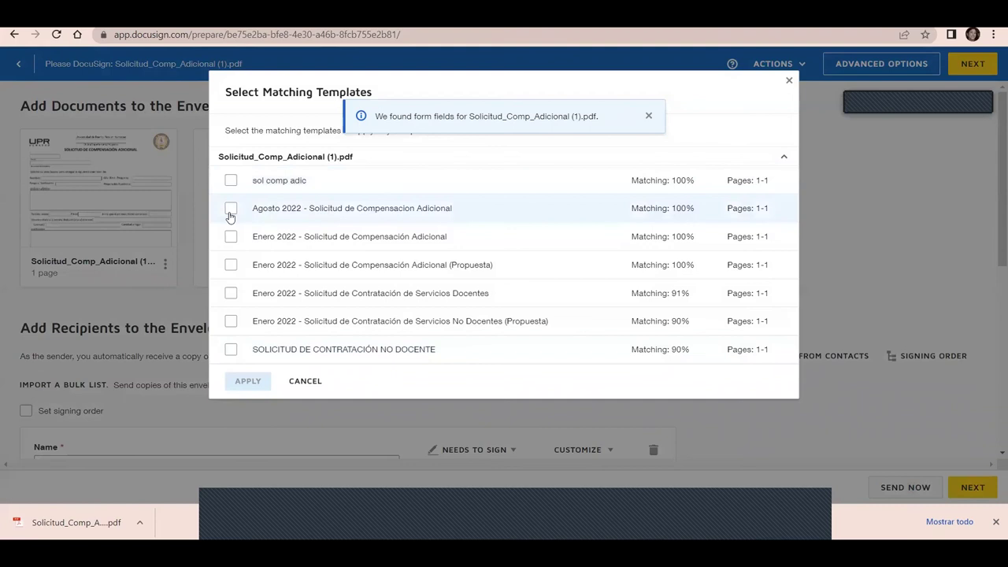
left_click(230, 210)
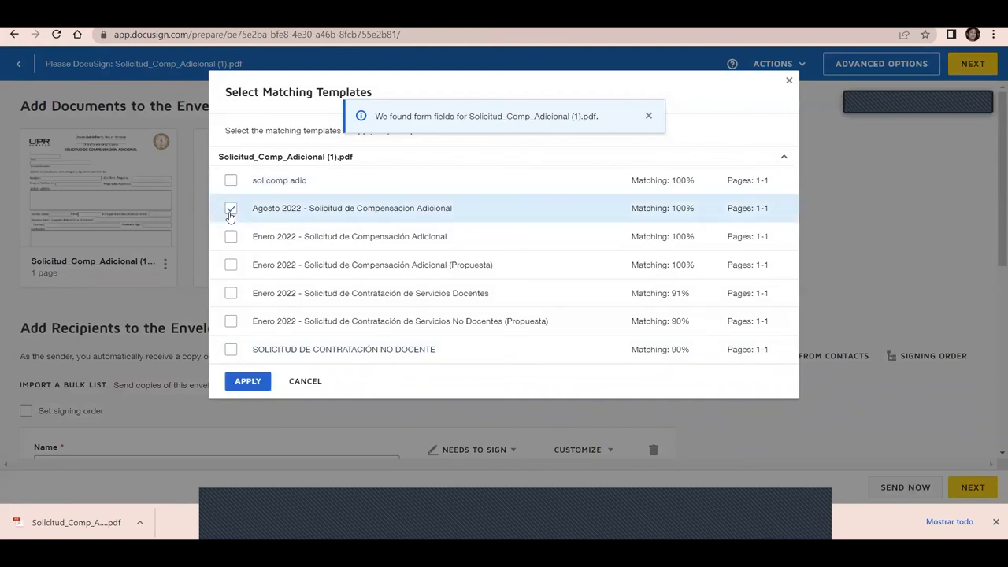
left_click(248, 383)
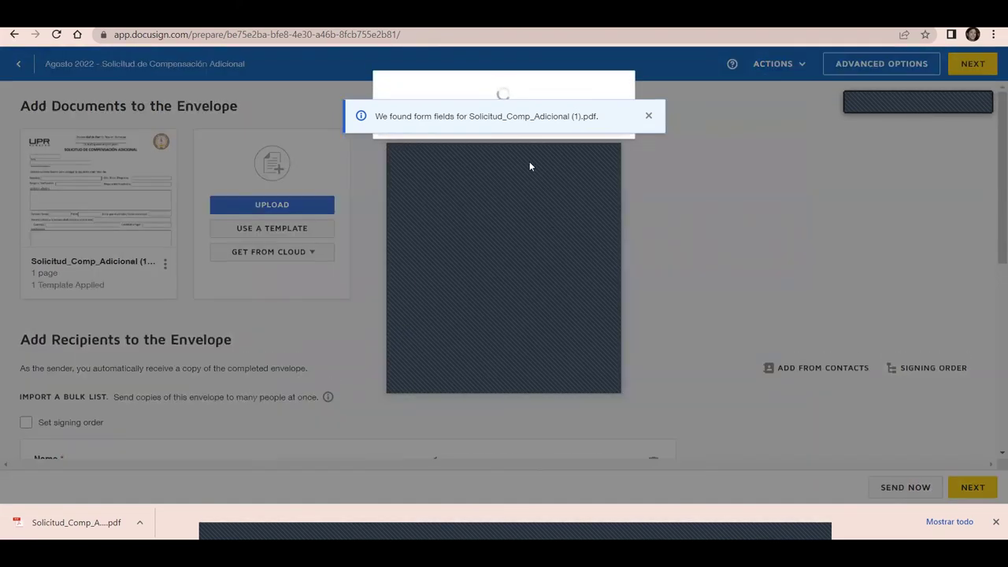
scroll(994, 164, "down", 1)
scroll(993, 165, "down", 1)
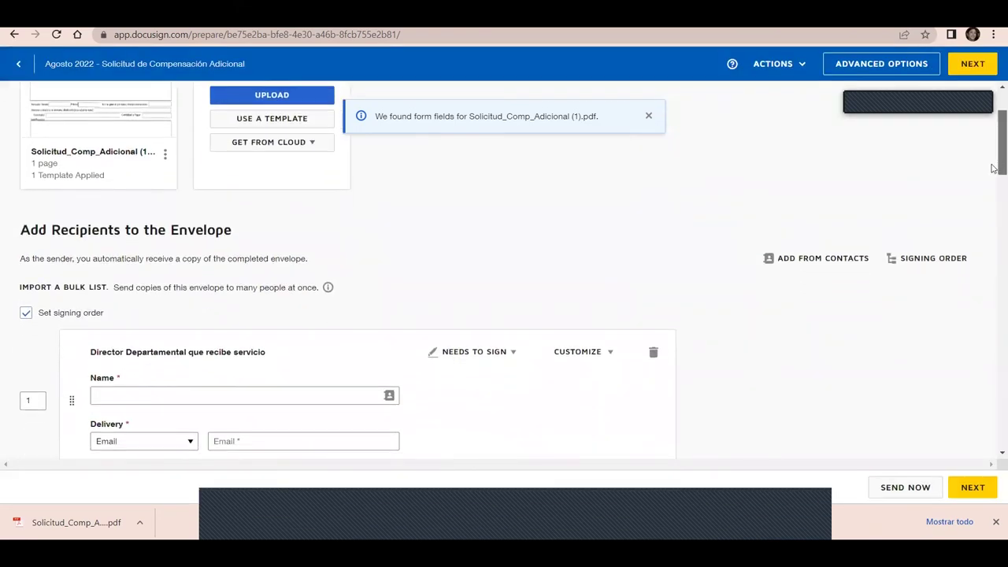
left_click_drag(993, 171, 994, 412)
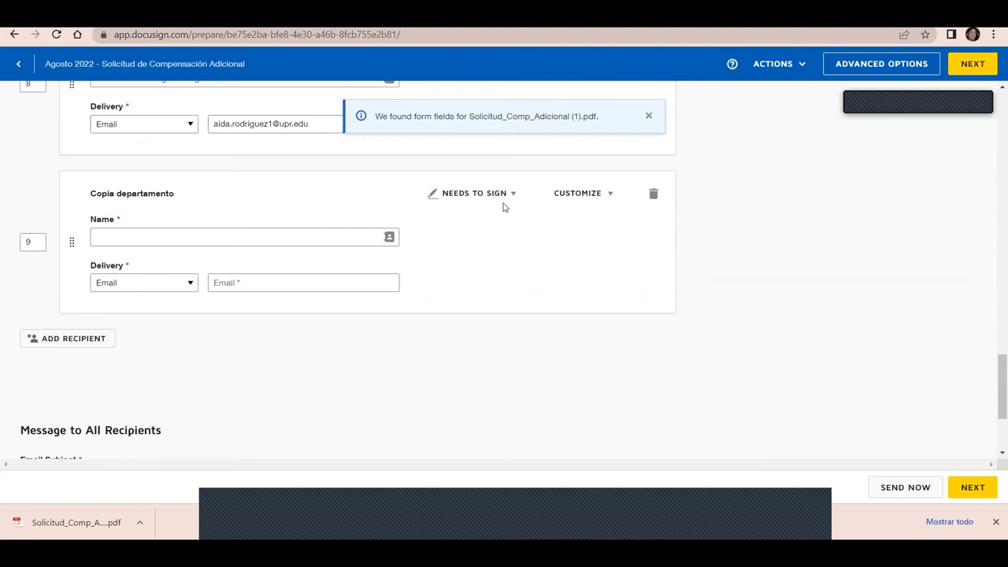
left_click_drag(993, 401, 994, 443)
left_click(311, 314)
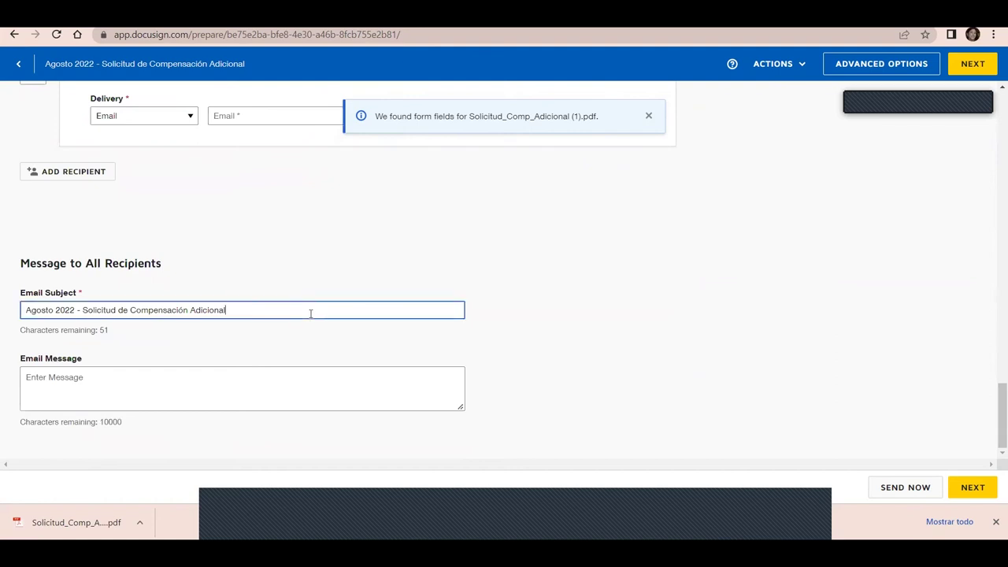
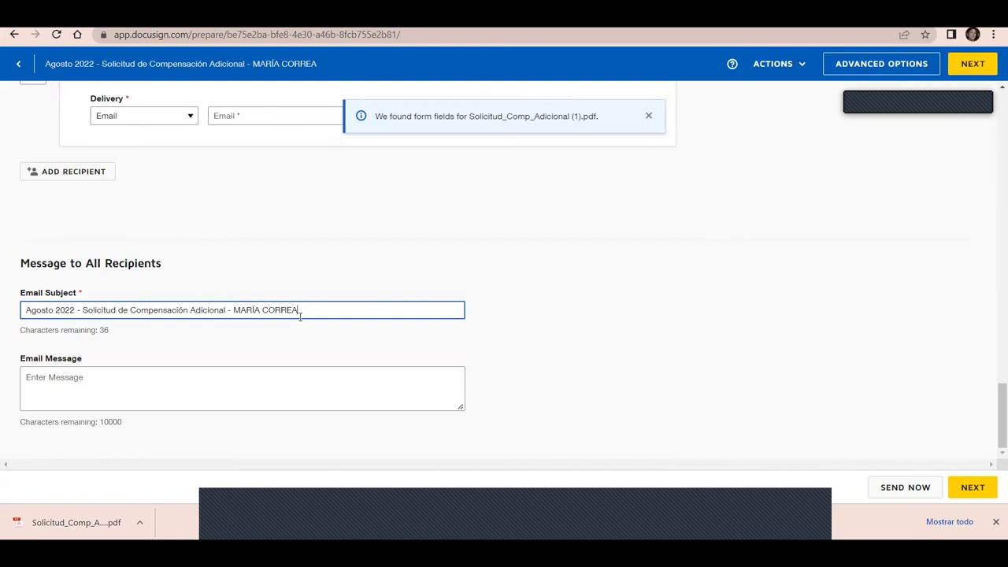
Append the requester's name to the email subject and try to continue past recipients
left_click(983, 493)
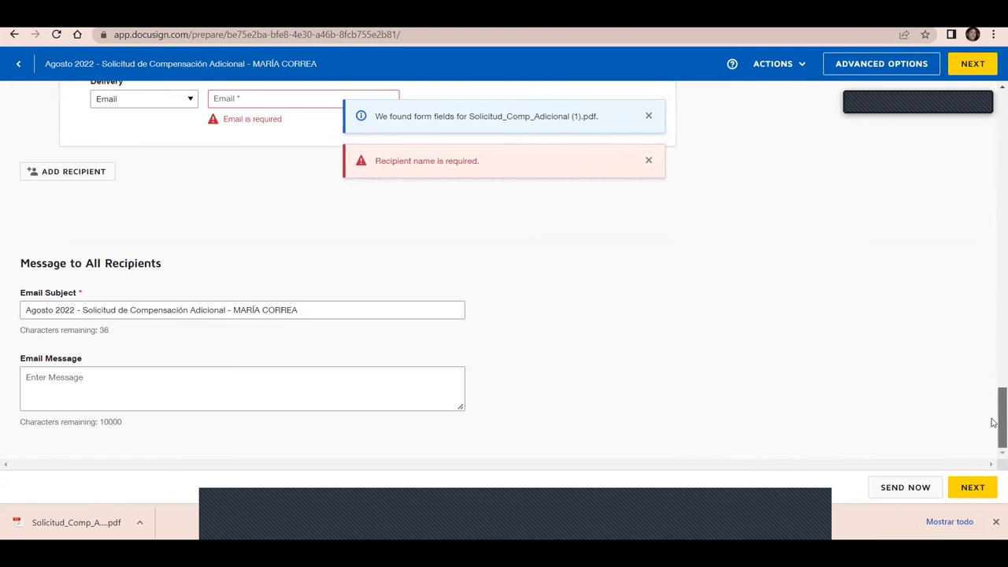
left_click_drag(997, 417, 994, 374)
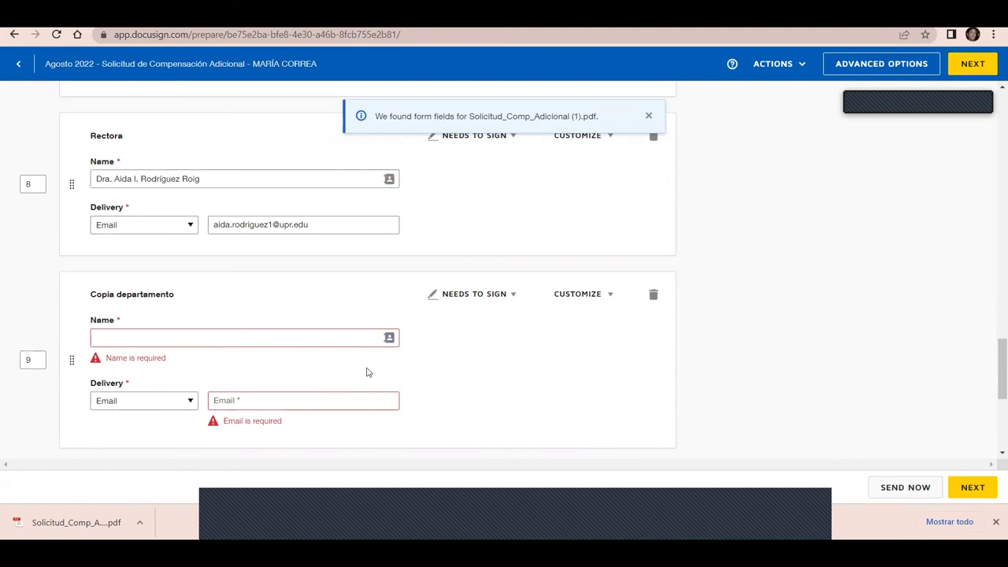
left_click_drag(993, 398, 994, 192)
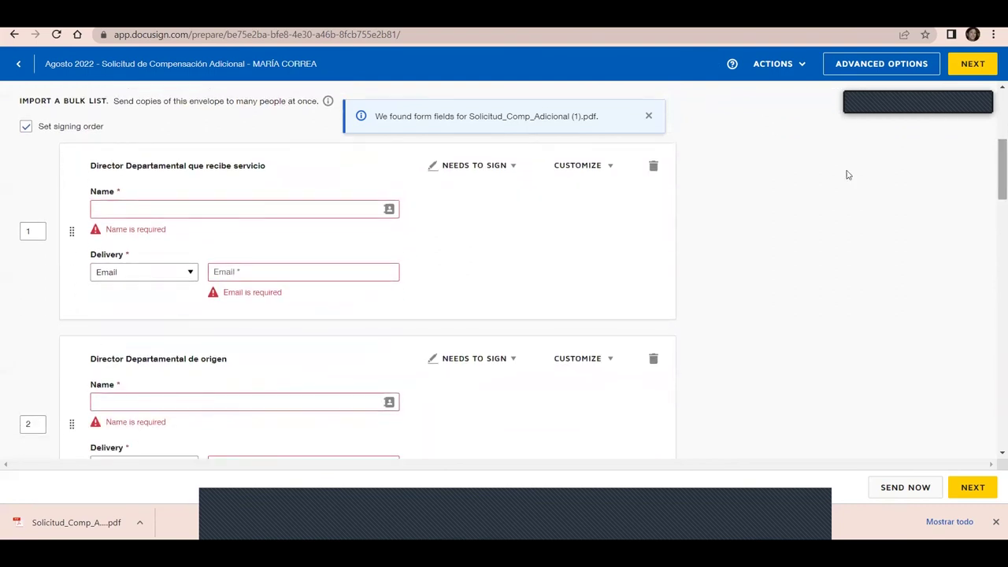
Fill both department director recipients by picking their contacts from the name suggestions
left_click(235, 208)
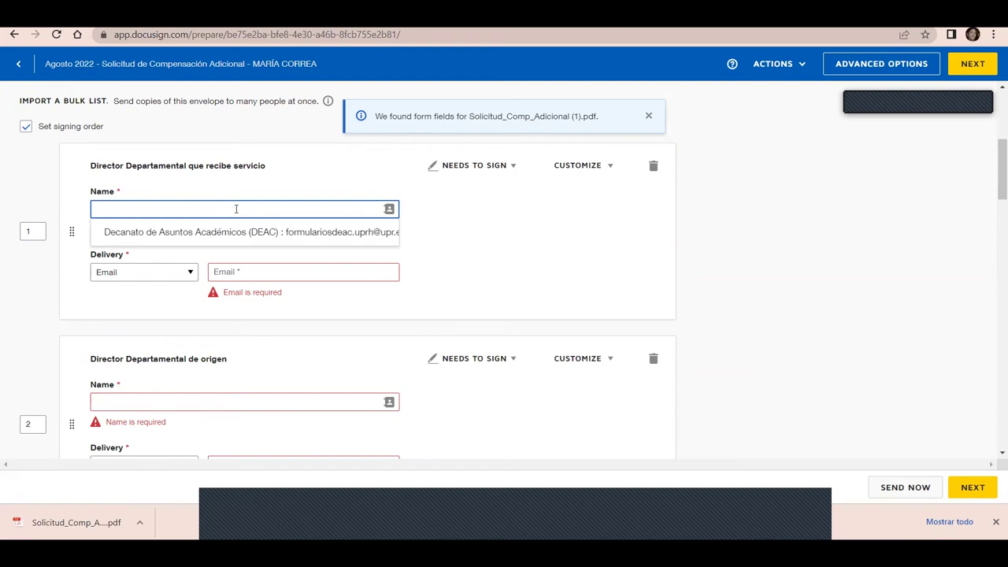
type("NILSA")
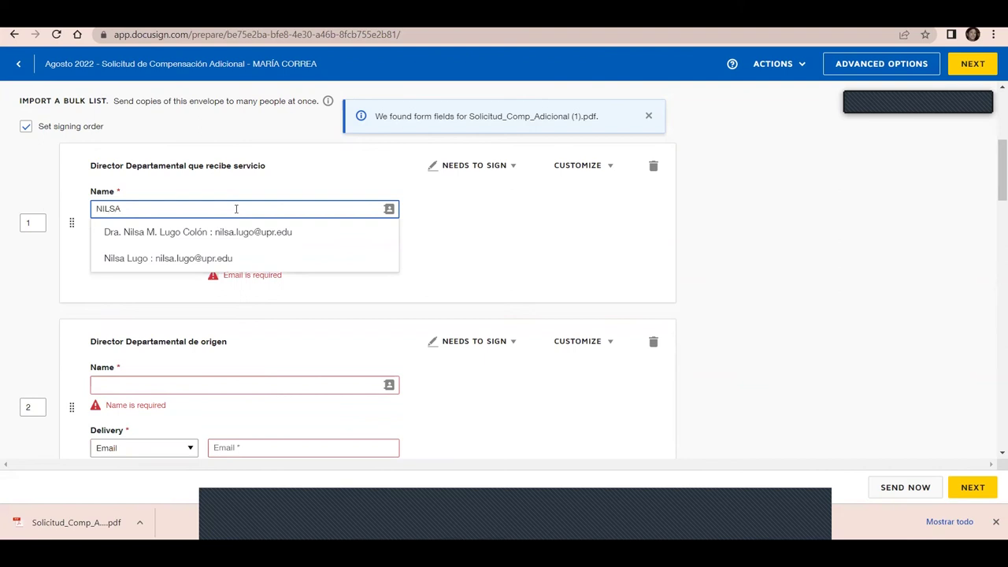
left_click(245, 233)
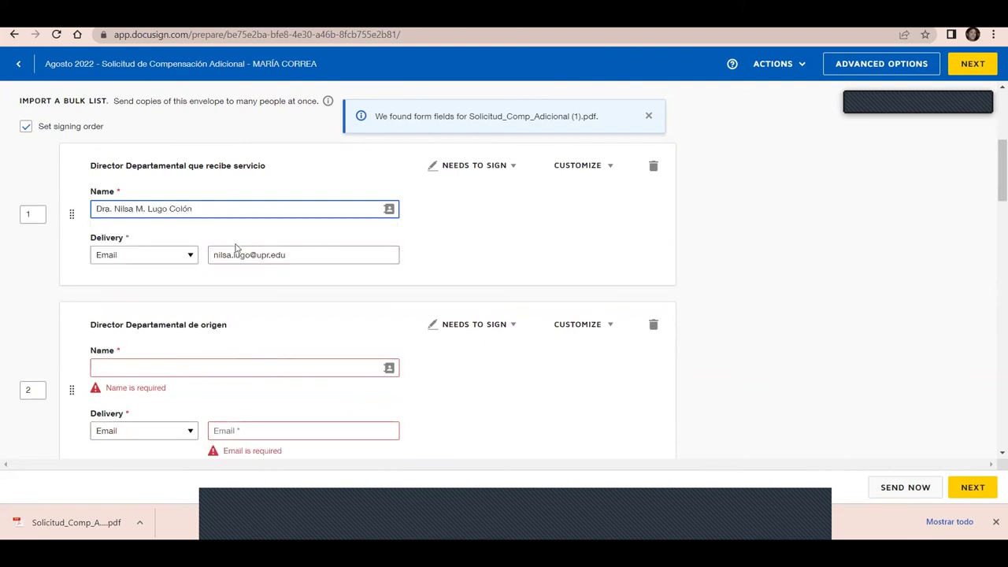
left_click(204, 370)
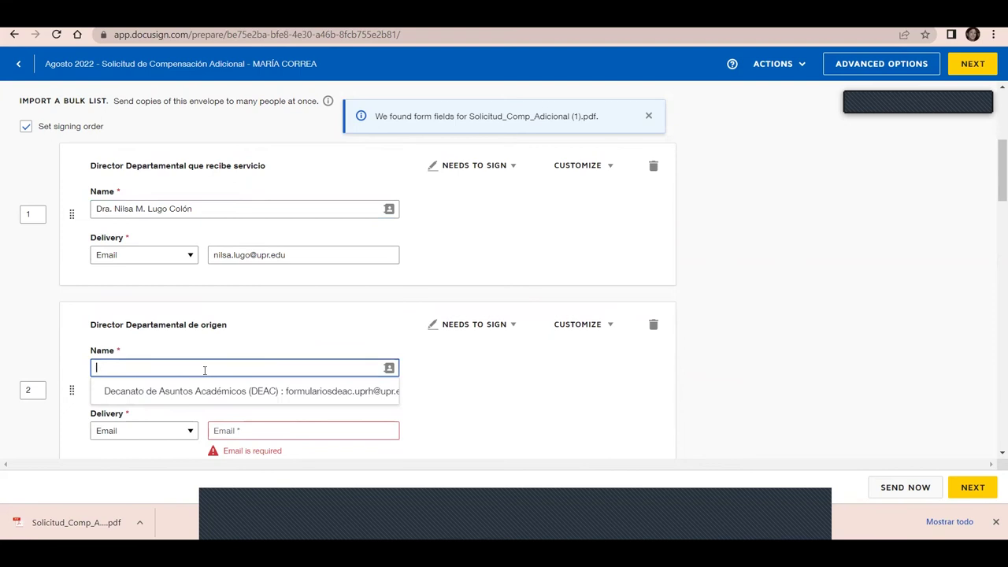
type("mARIA")
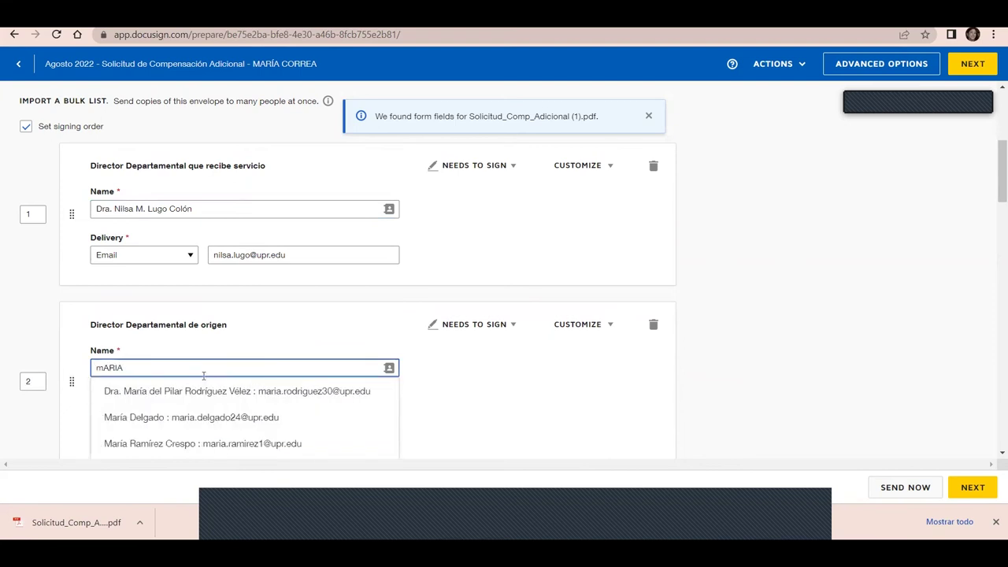
key("BackSpace")
key("BackSpace")
key("BackSpace")
key("BackSpace")
key("BackSpace")
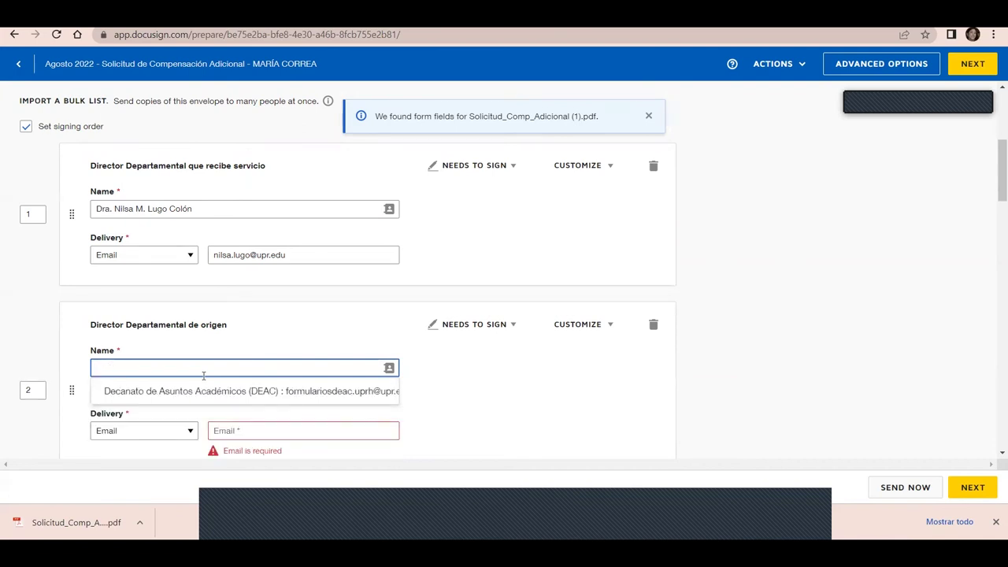
type("DR.")
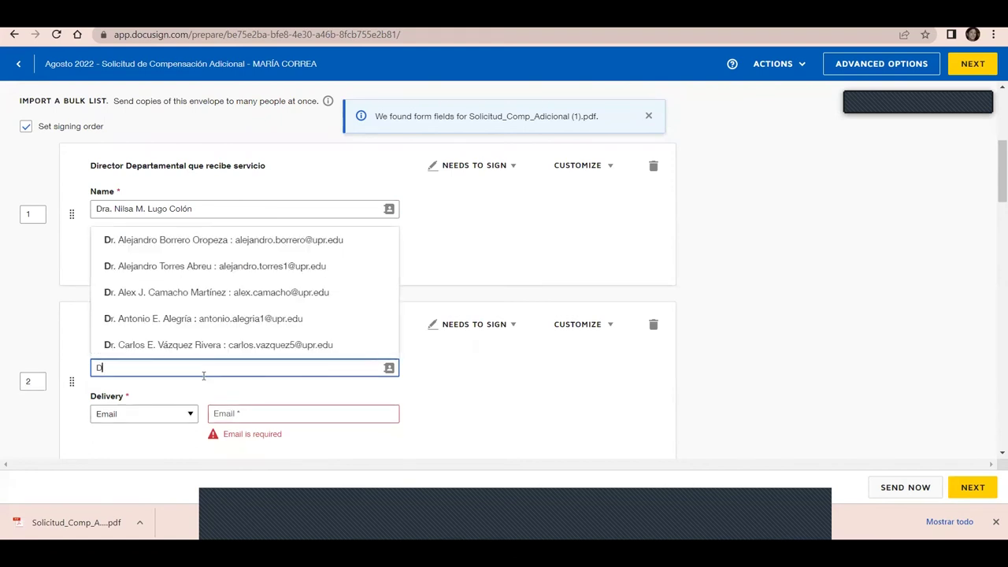
key("BackSpace")
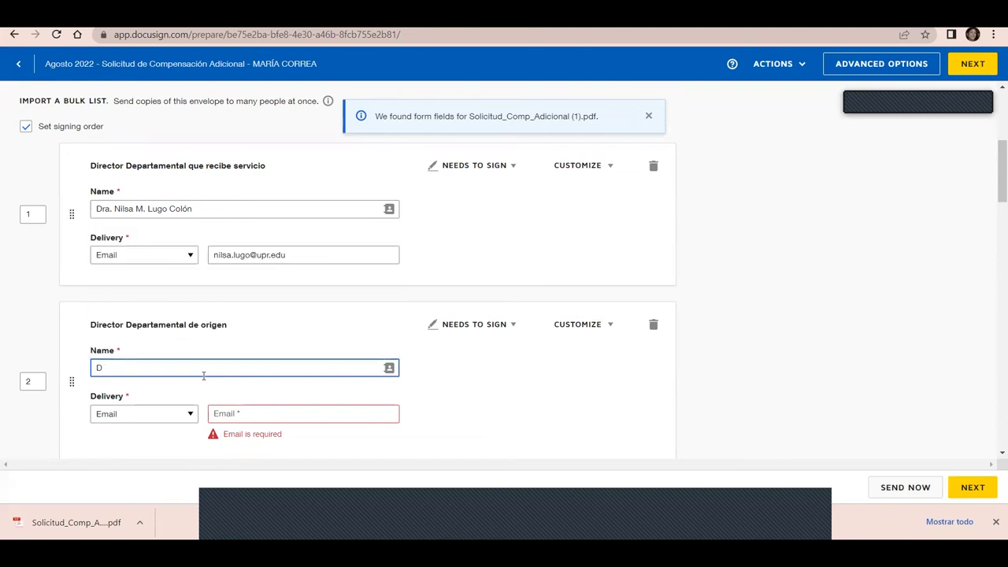
type("r. H")
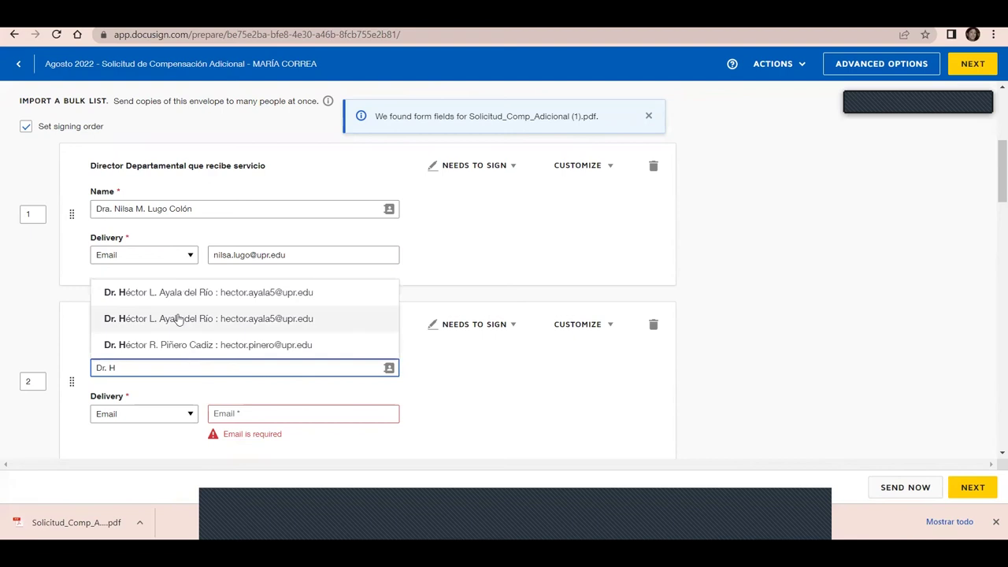
left_click(168, 318)
Fill the Analista de OADTH recipient from its matching contact
scroll(992, 206, "down", 3)
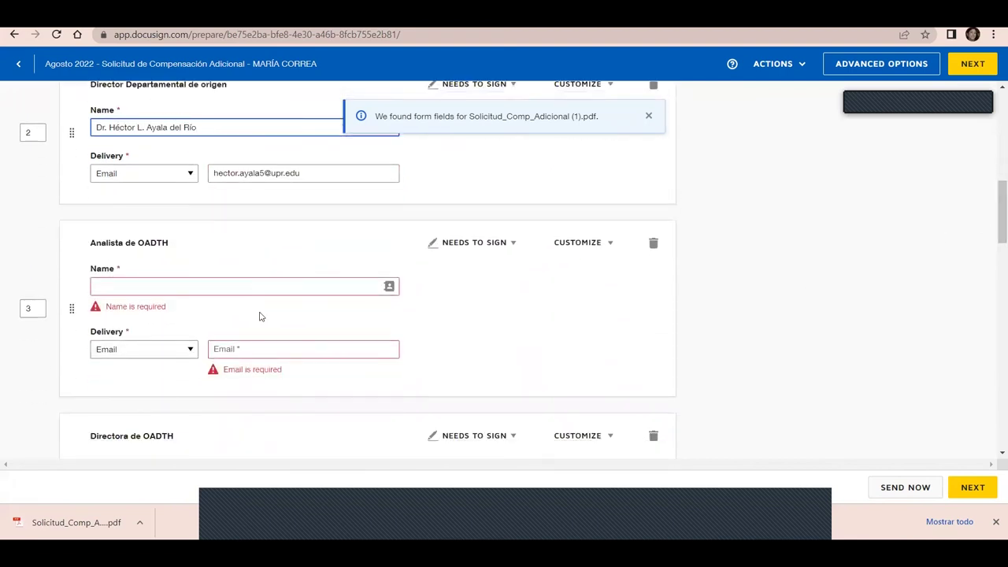
left_click(256, 288)
type("yamilka")
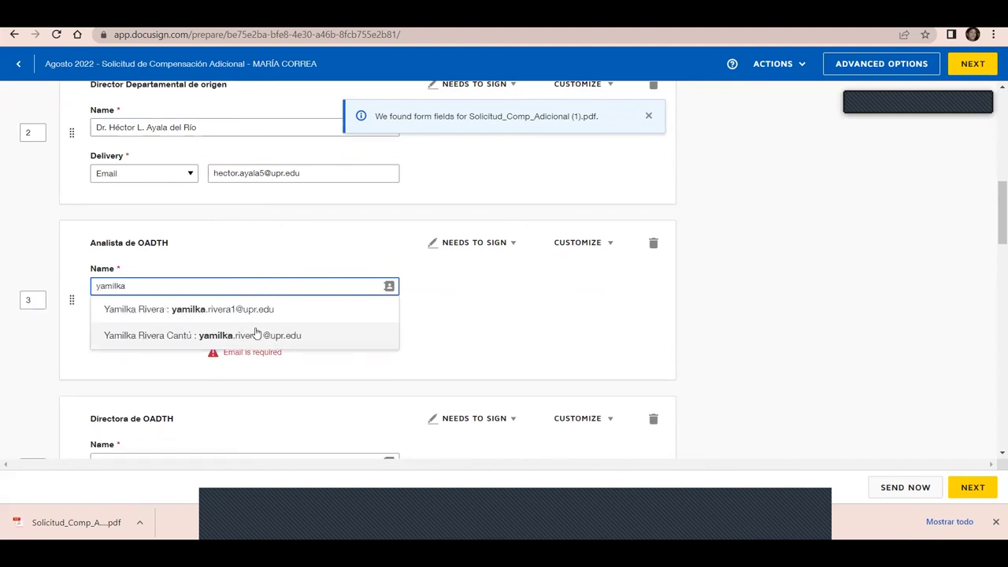
left_click(256, 334)
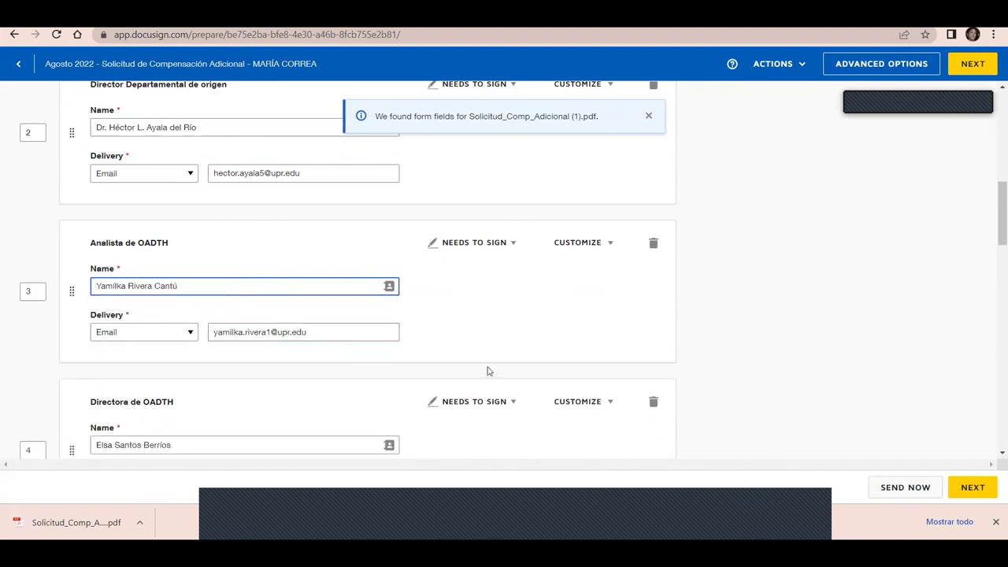
Fill the Copia departamento recipient from contacts so its email completes
left_click(196, 446)
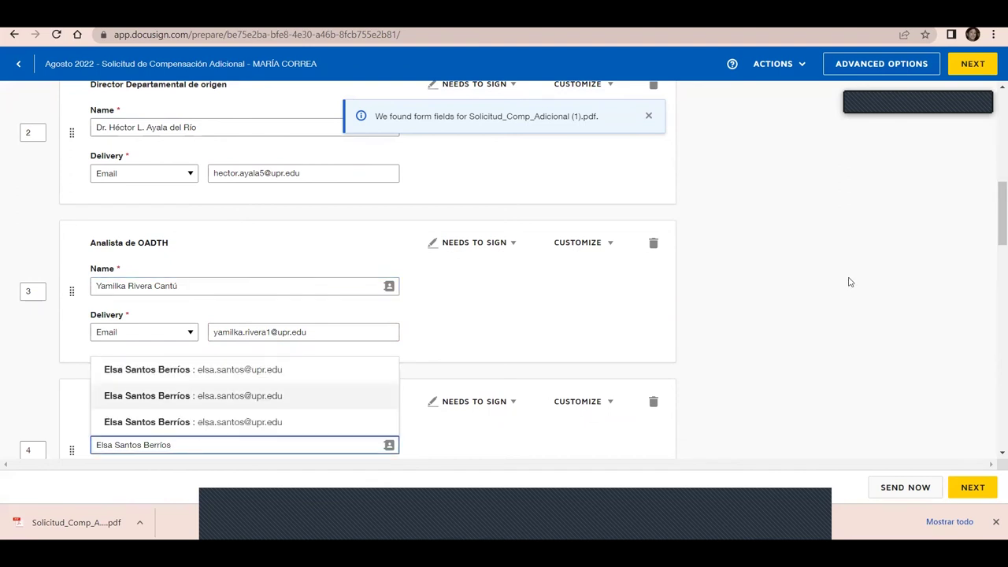
left_click_drag(995, 220, 994, 379)
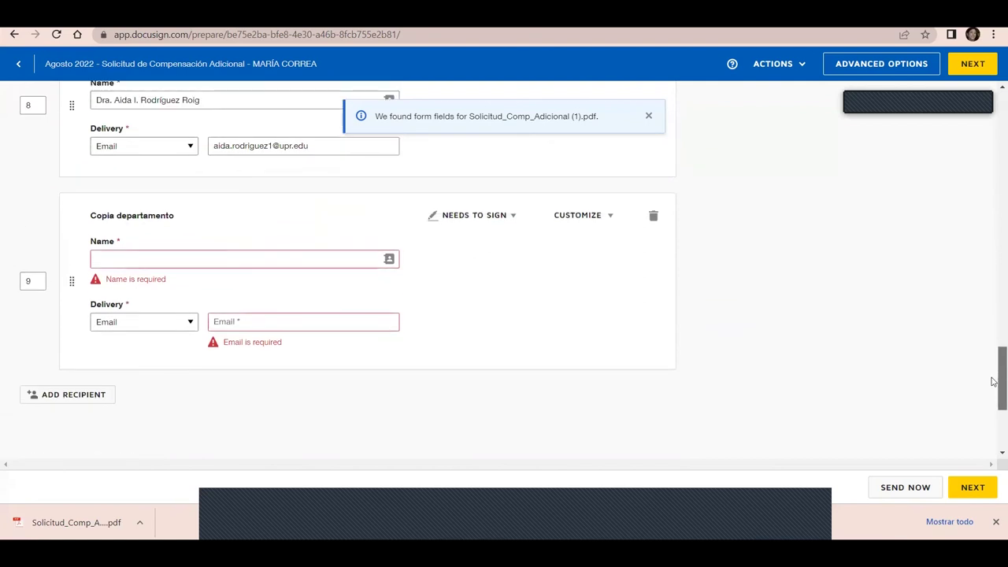
left_click(258, 266)
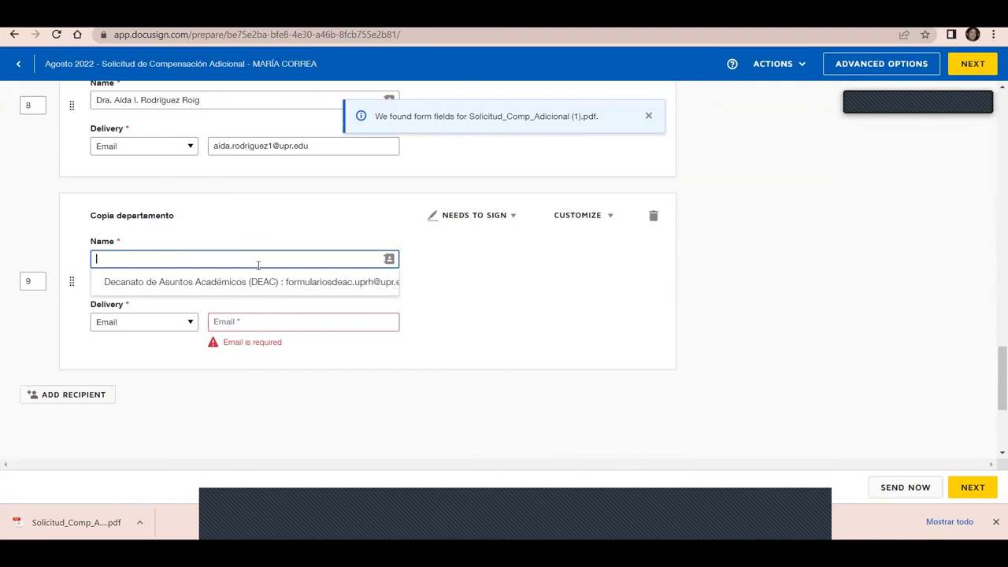
type("lynette")
left_click(227, 299)
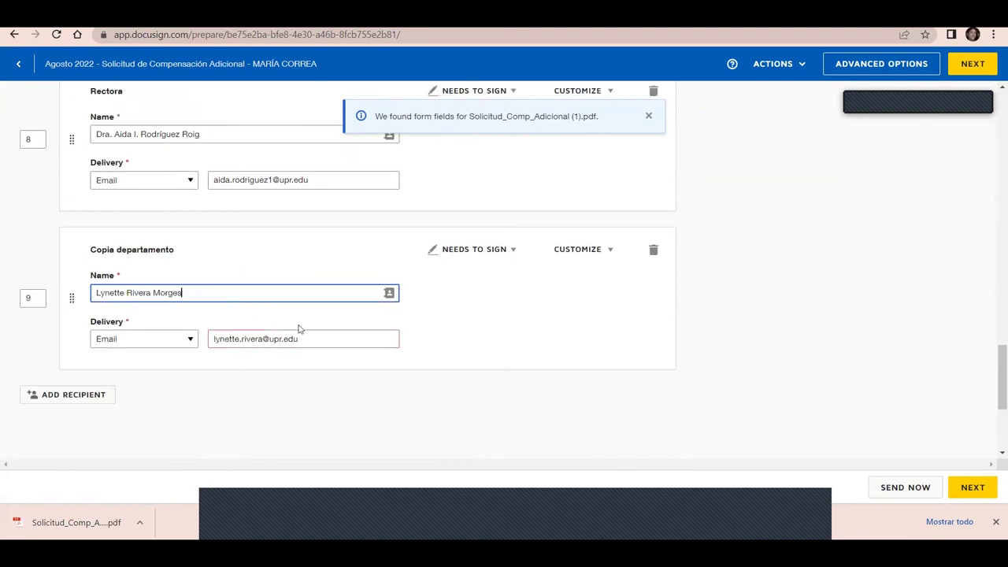
left_click(973, 487)
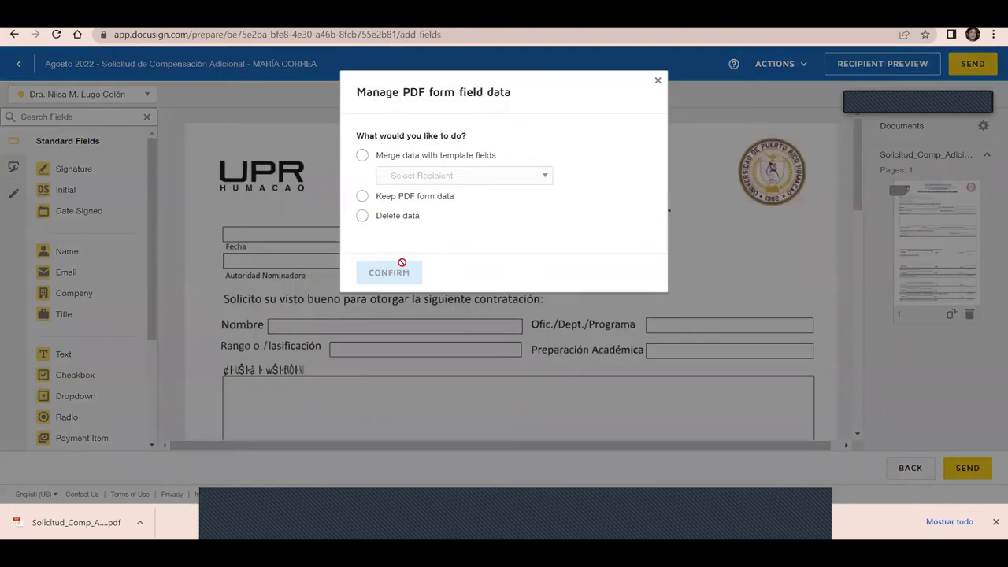
Choose Keep PDF form data and confirm it
left_click(400, 202)
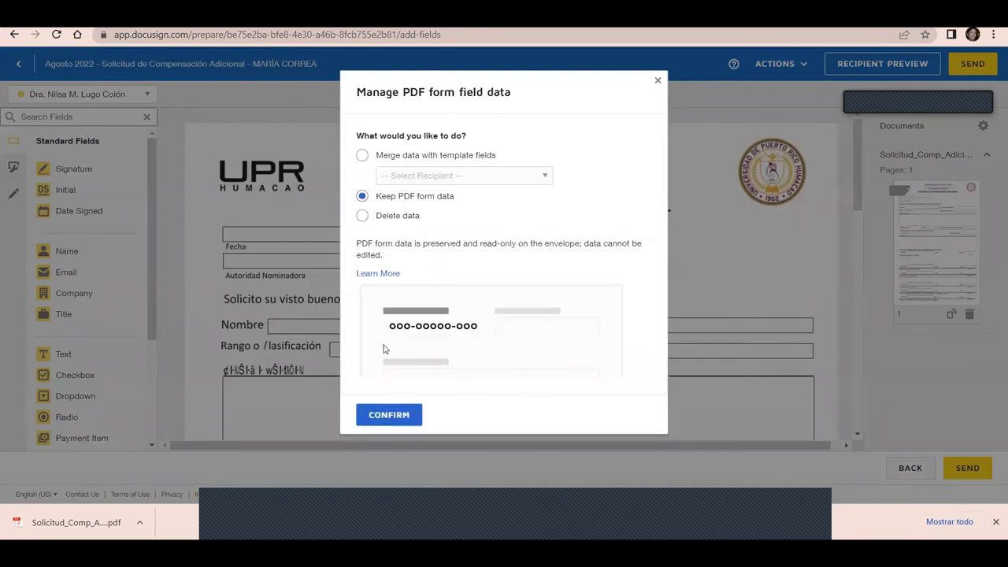
left_click(388, 415)
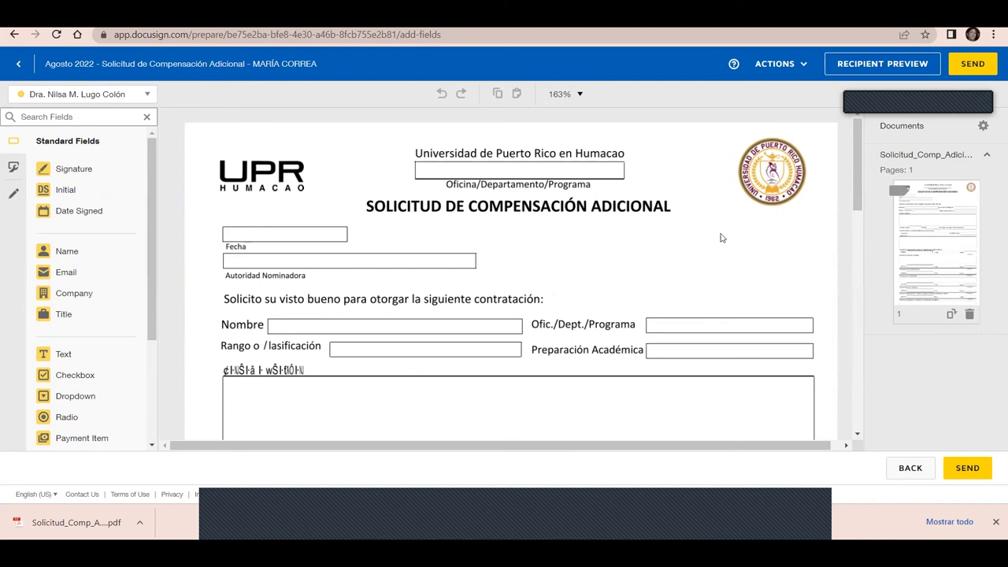
Place a Full Name field on the Decanato Nombre line and assign it to the orange recipient
mouse_move(858, 206)
left_mouse_down()
mouse_move(886, 322)
mouse_move(883, 381)
left_mouse_up()
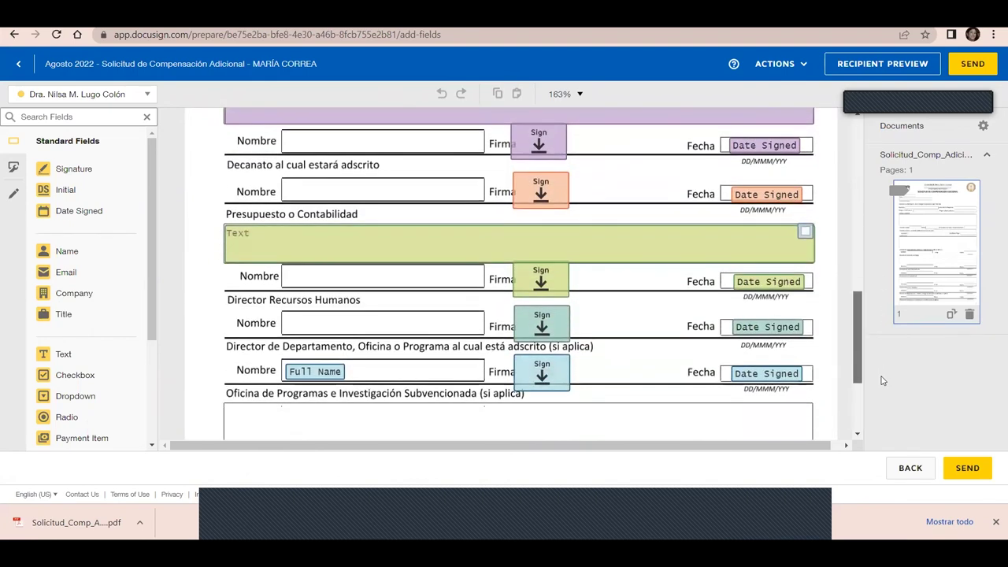
left_click(554, 202)
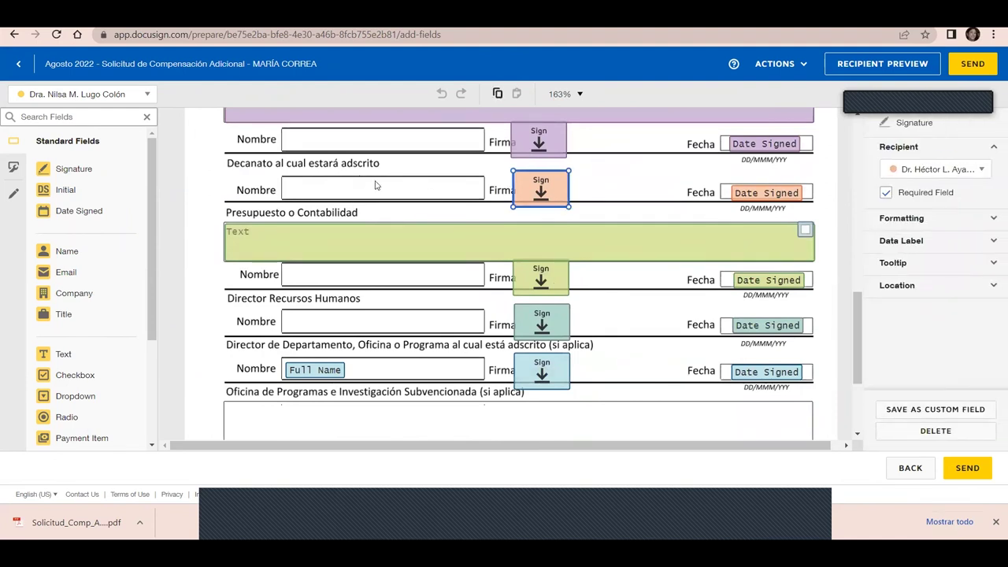
left_click(77, 96)
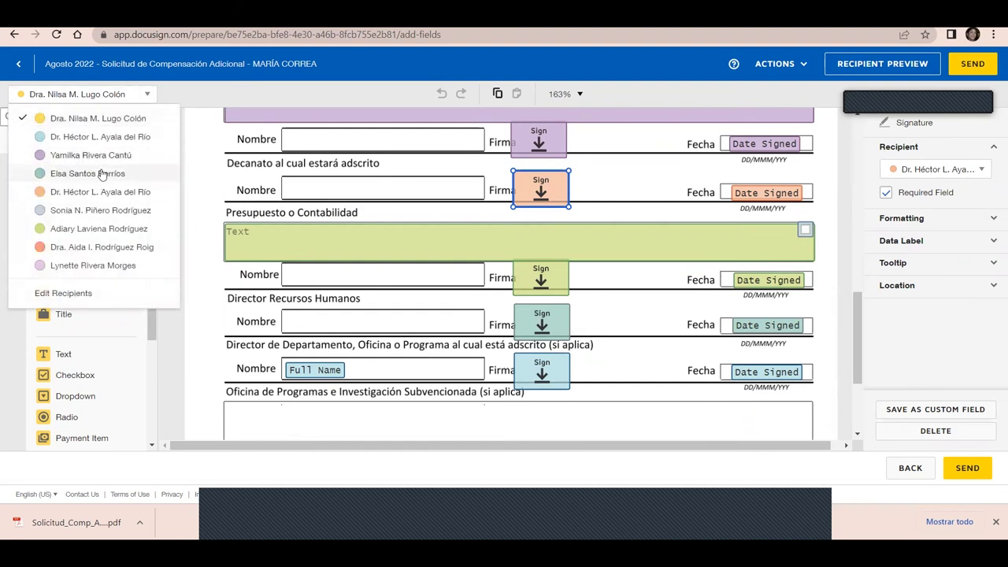
left_click(92, 138)
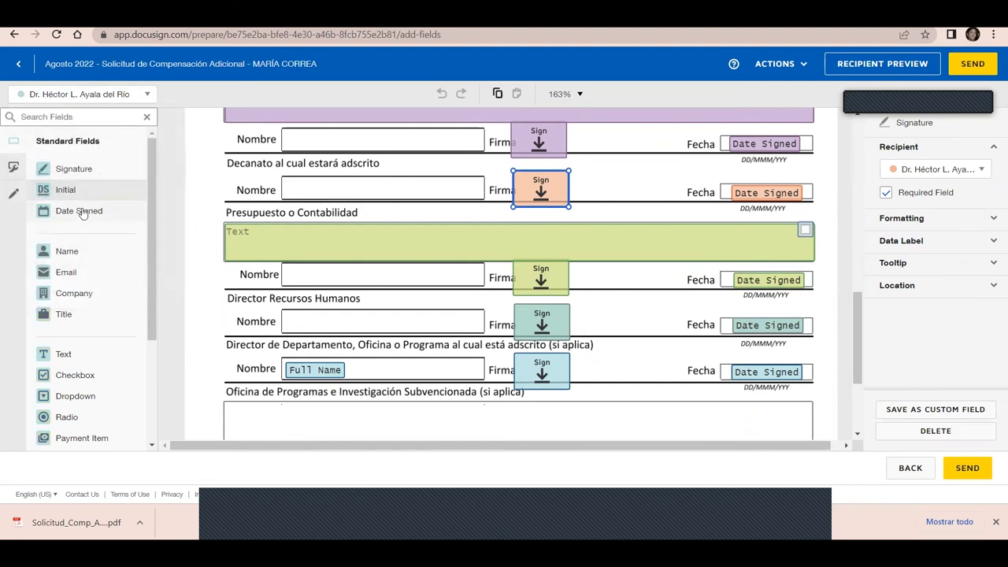
left_click_drag(59, 257, 285, 186)
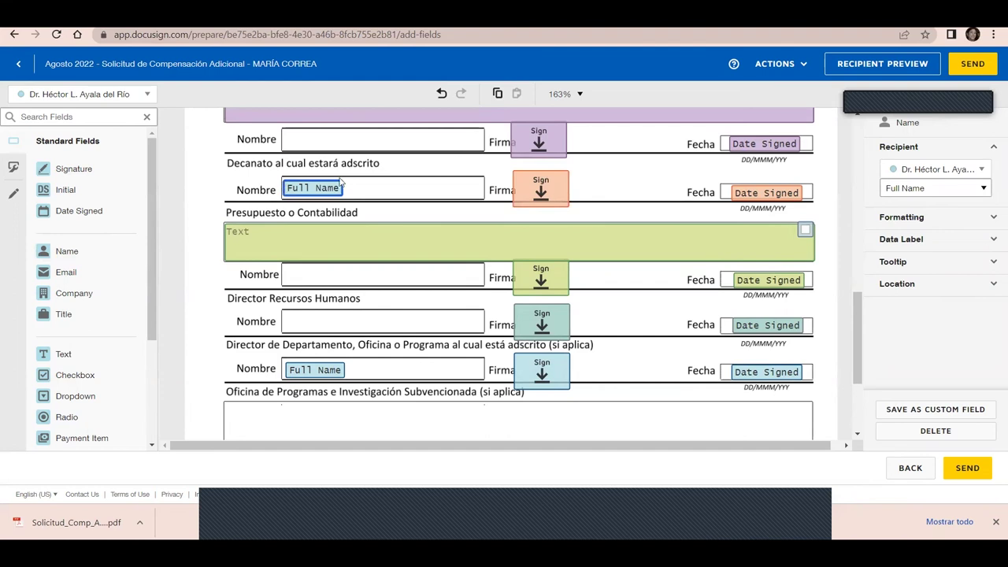
left_click(910, 173)
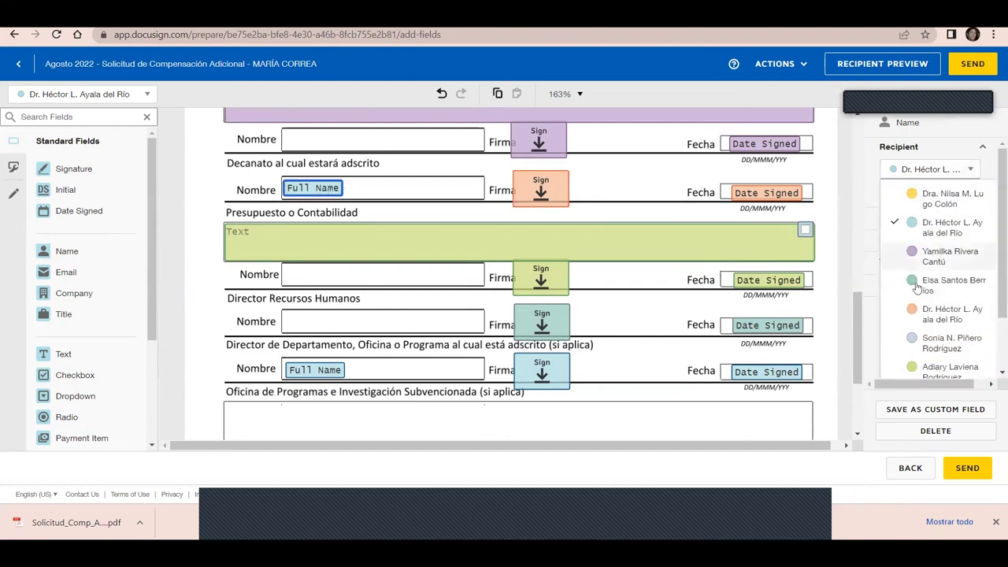
left_click(931, 314)
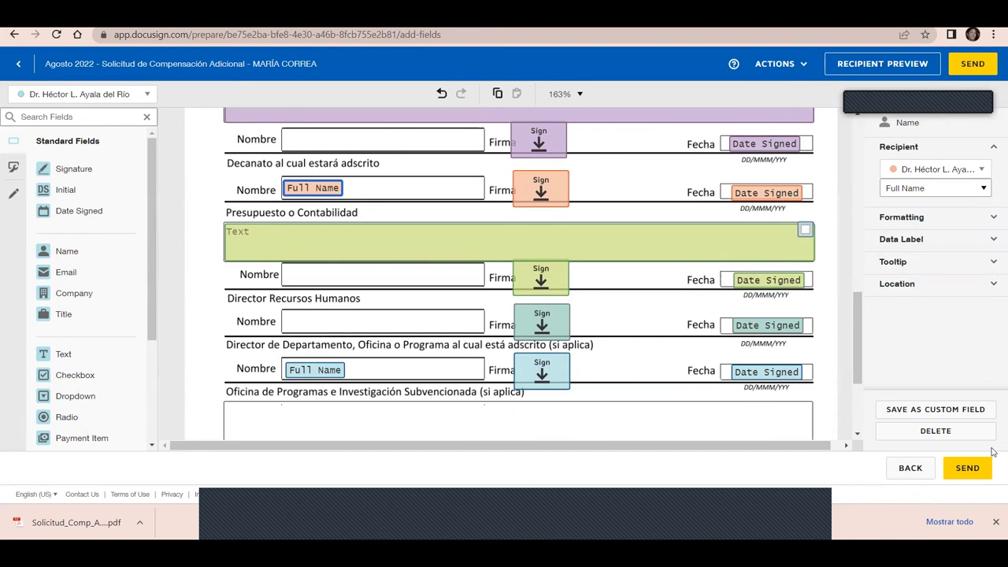
left_click(909, 475)
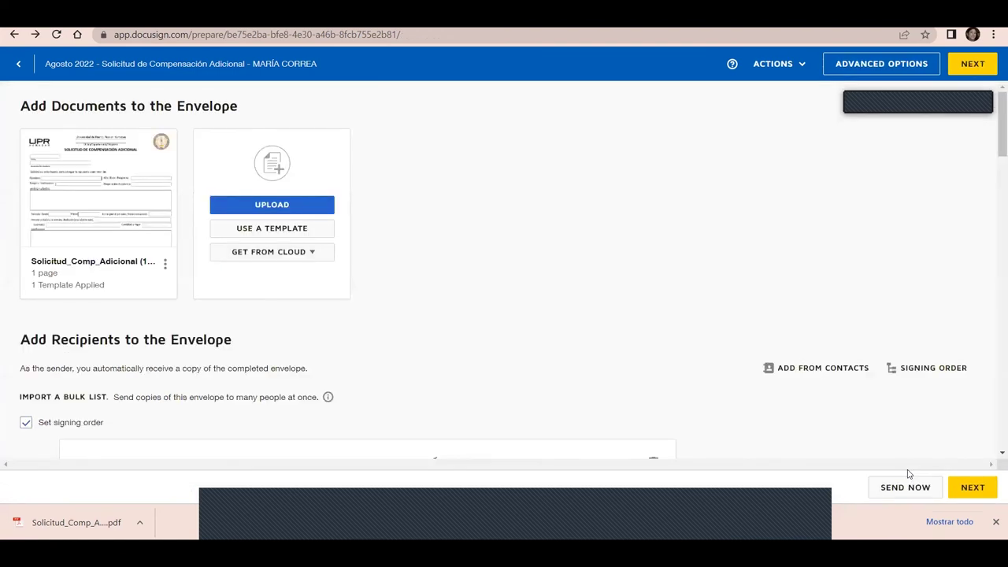
Trash recipient 2, Director Departamental de origen, confirming deletion of its 3 fields
left_click_drag(995, 130, 995, 276)
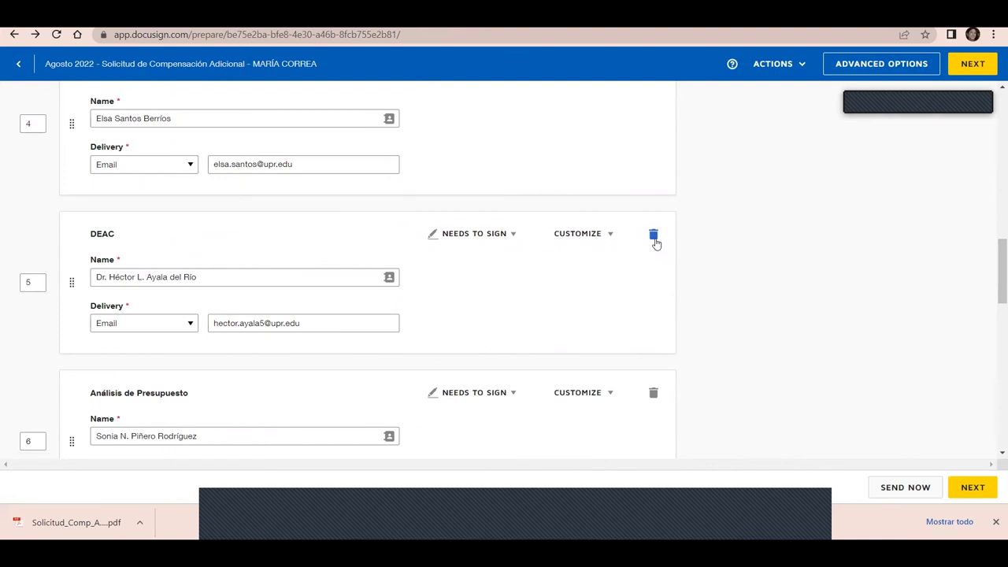
left_click_drag(995, 270, 997, 186)
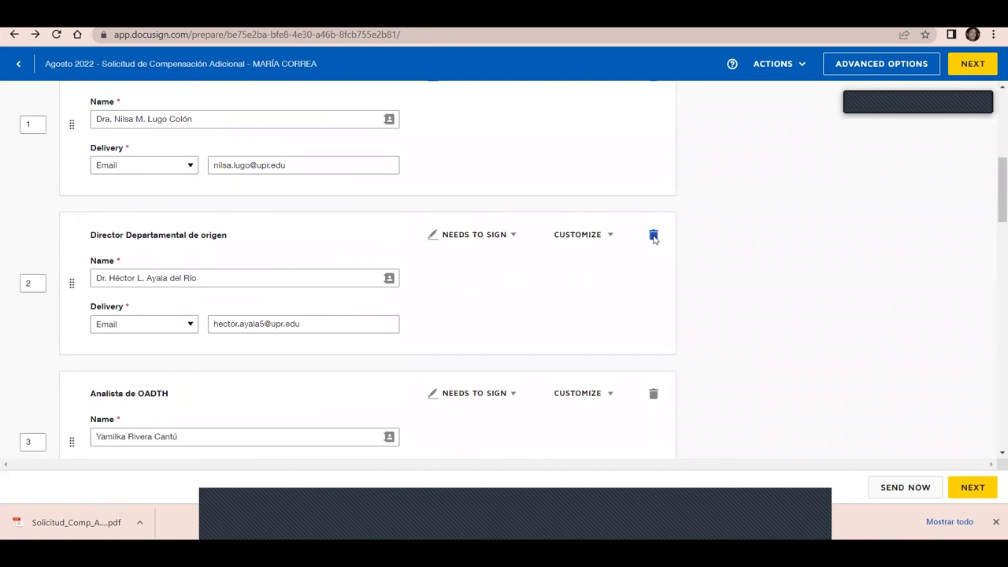
left_click(653, 236)
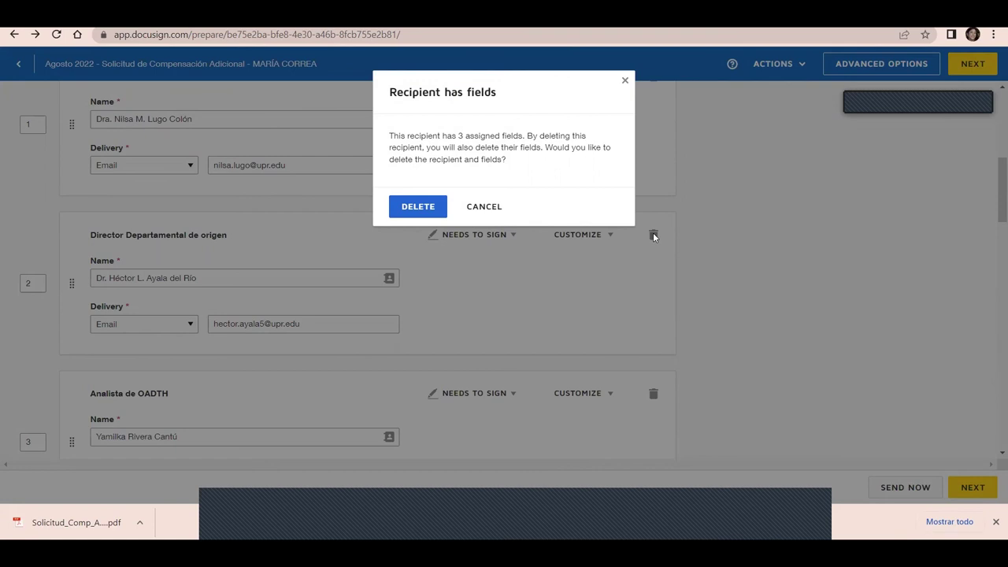
left_click(416, 208)
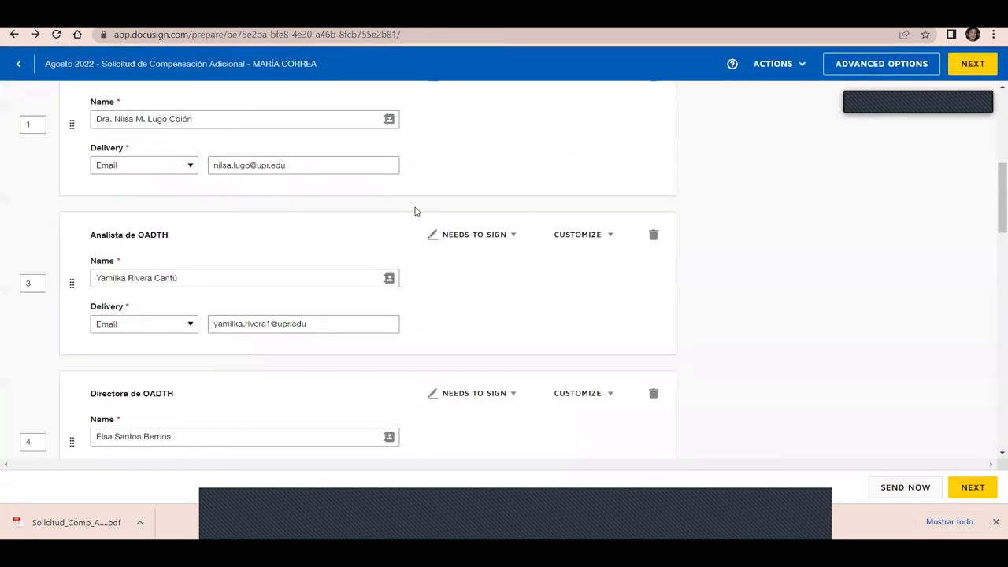
left_click(974, 488)
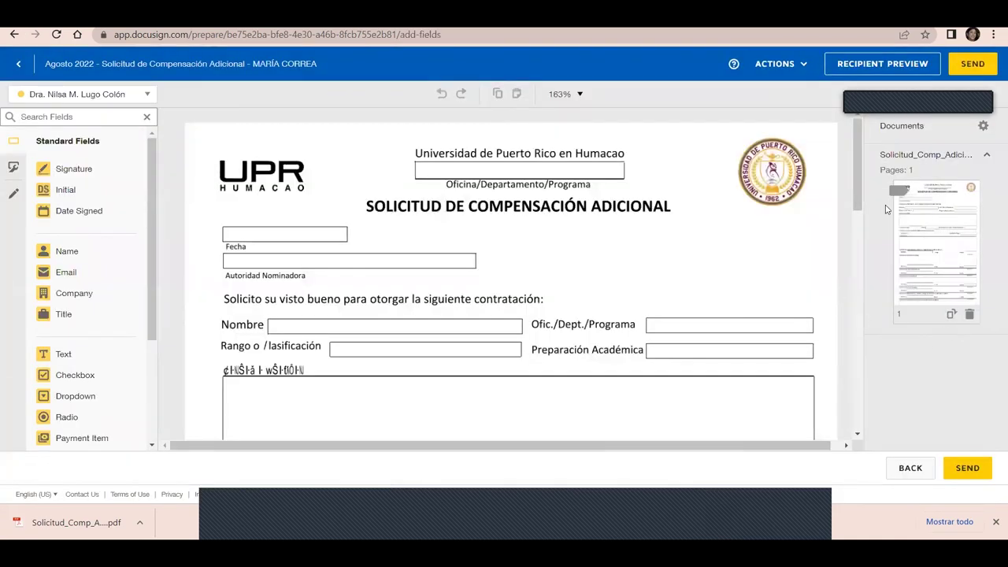
Scroll the form's signature and date fields to Autoridad Nominadora, then list all eight recipients
left_click_drag(857, 183, 881, 320)
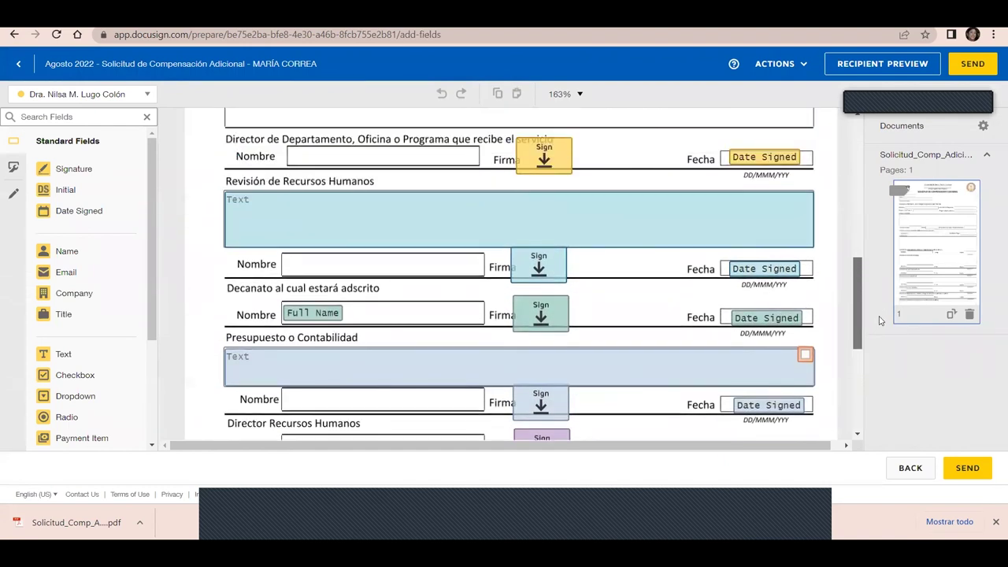
scroll(882, 332, "down", 2)
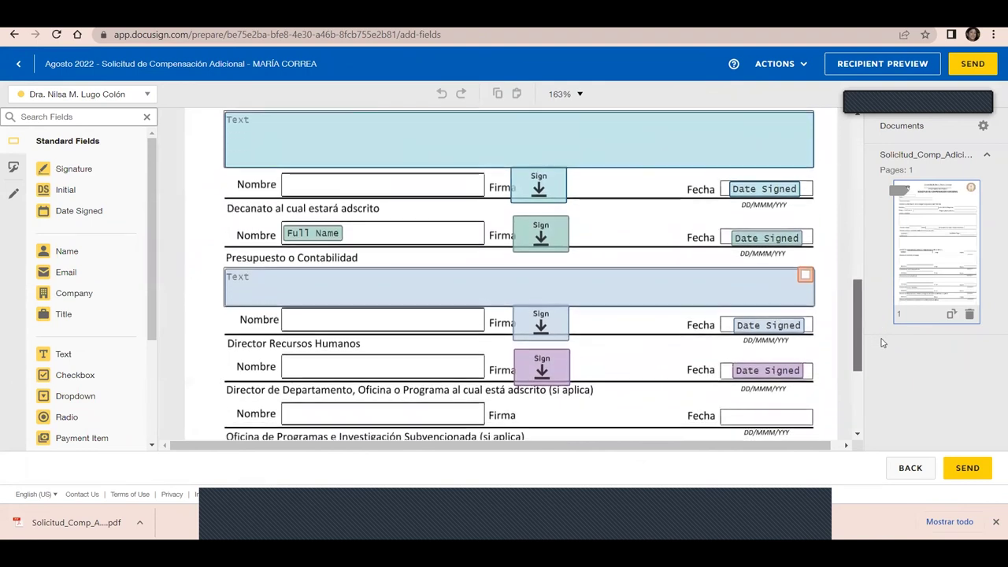
left_click_drag(882, 347, 884, 375)
scroll(883, 375, "down", 1)
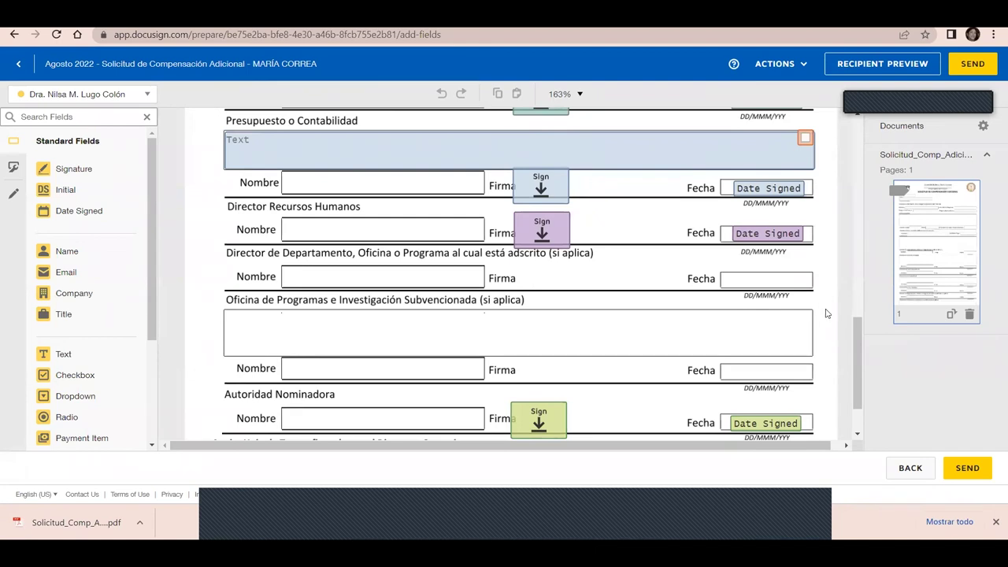
left_click_drag(861, 346, 861, 368)
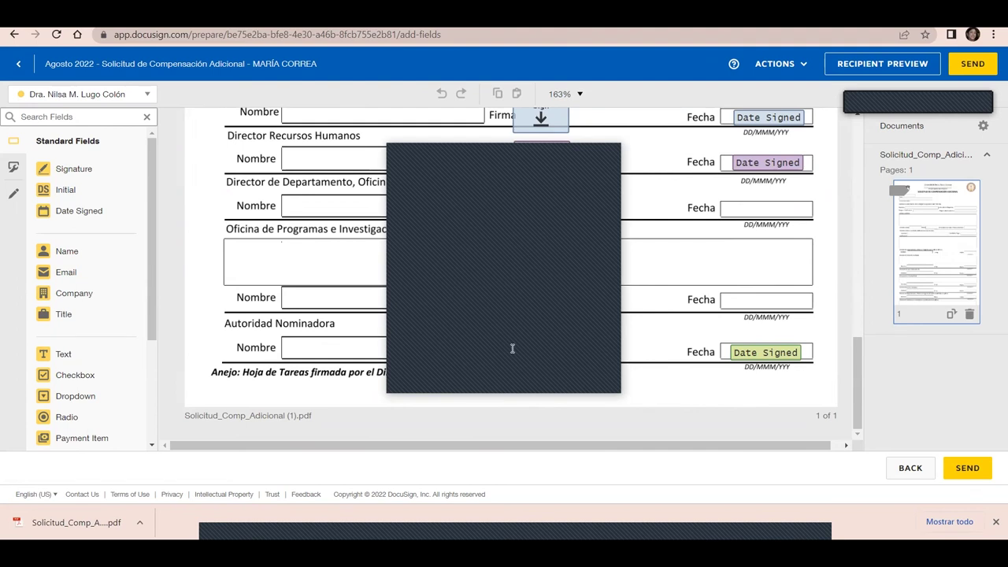
left_click_drag(858, 424, 867, 413)
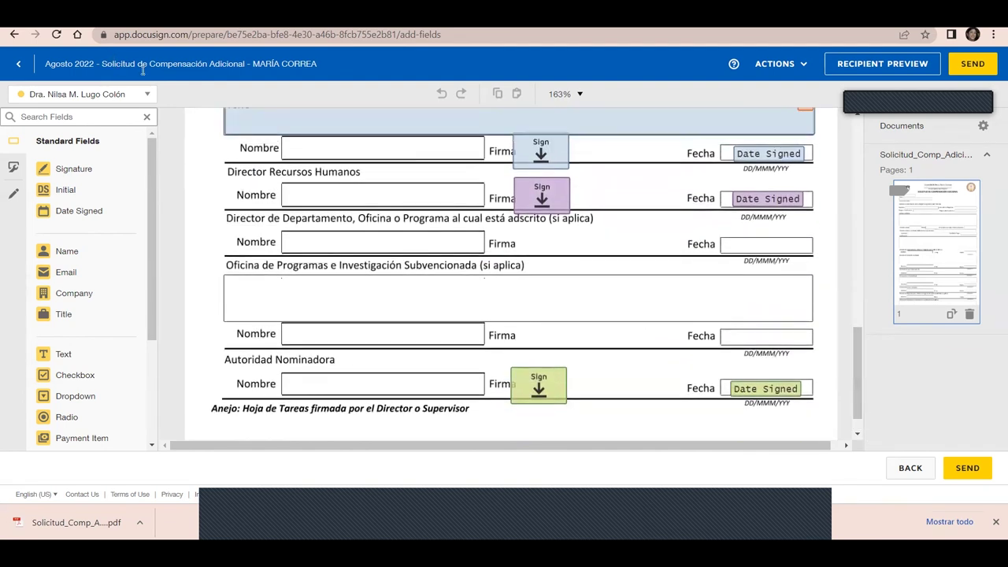
left_click(147, 96)
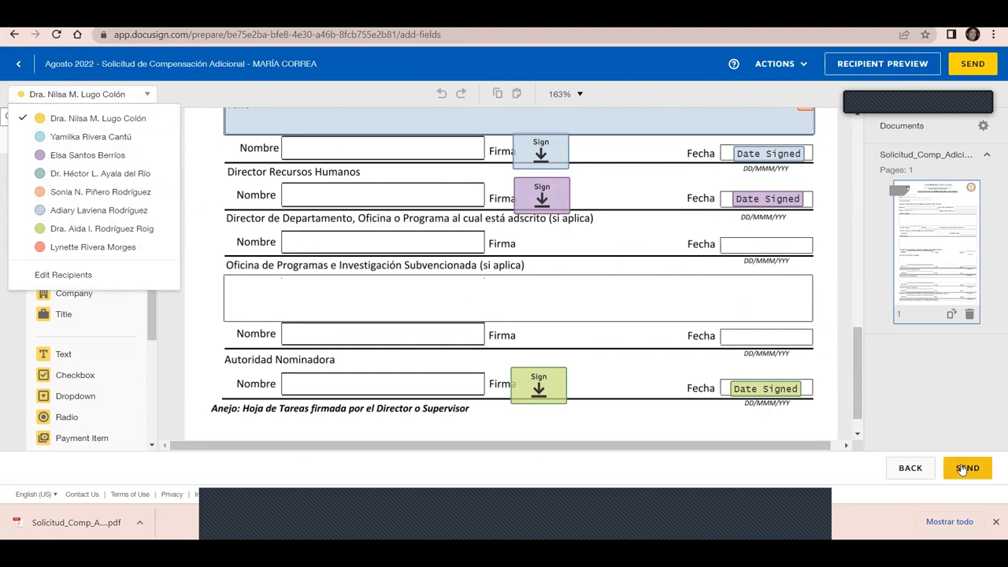
left_click_drag(855, 373, 842, 398)
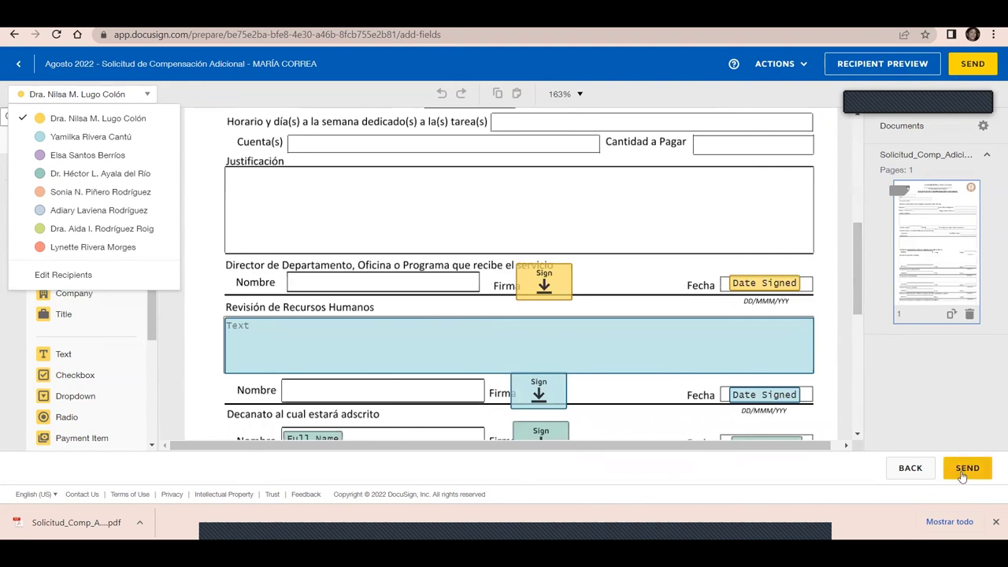
Try sending the envelope, close the missing-fields warning, and go back to the recipients step
left_click(963, 471)
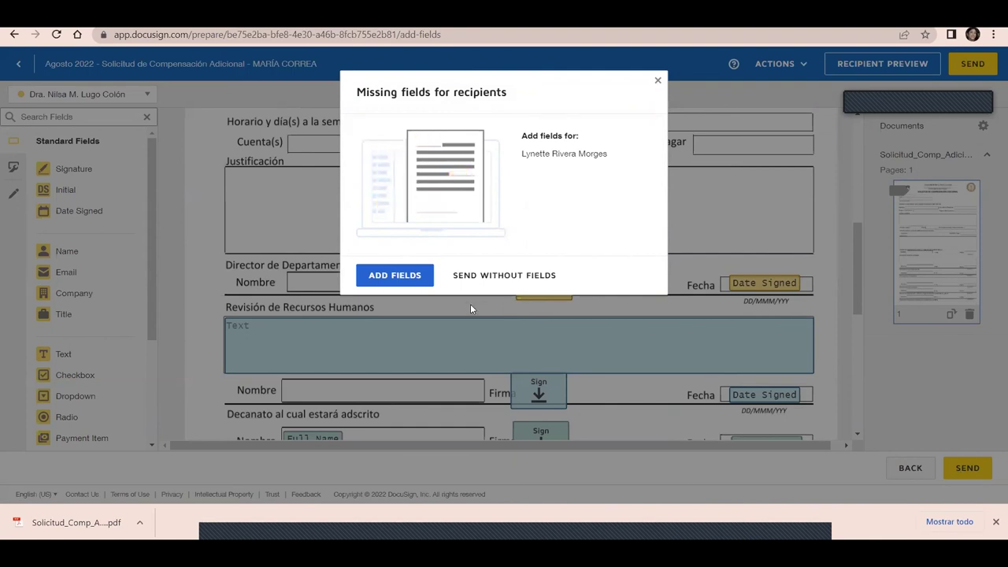
left_click(382, 281)
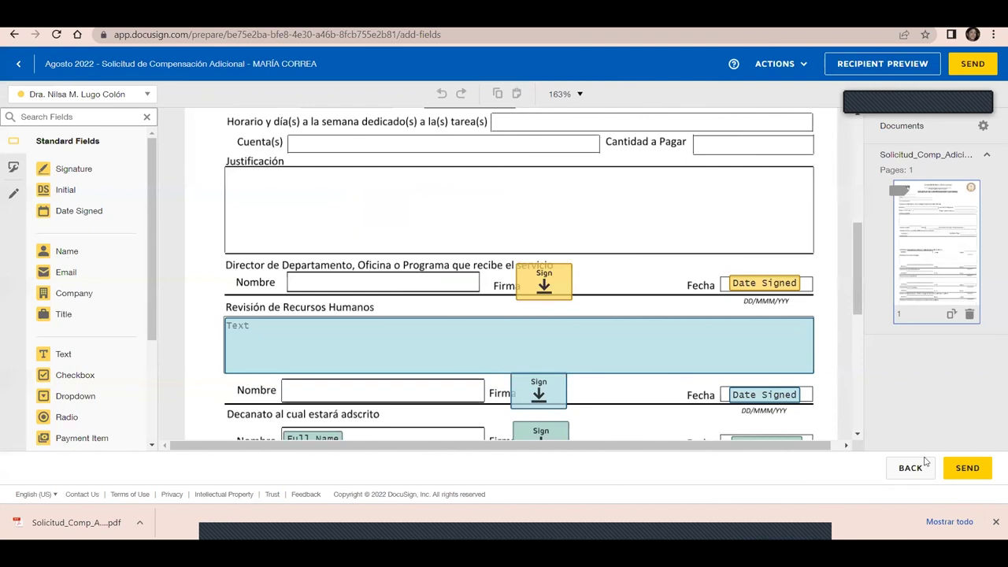
left_click(911, 470)
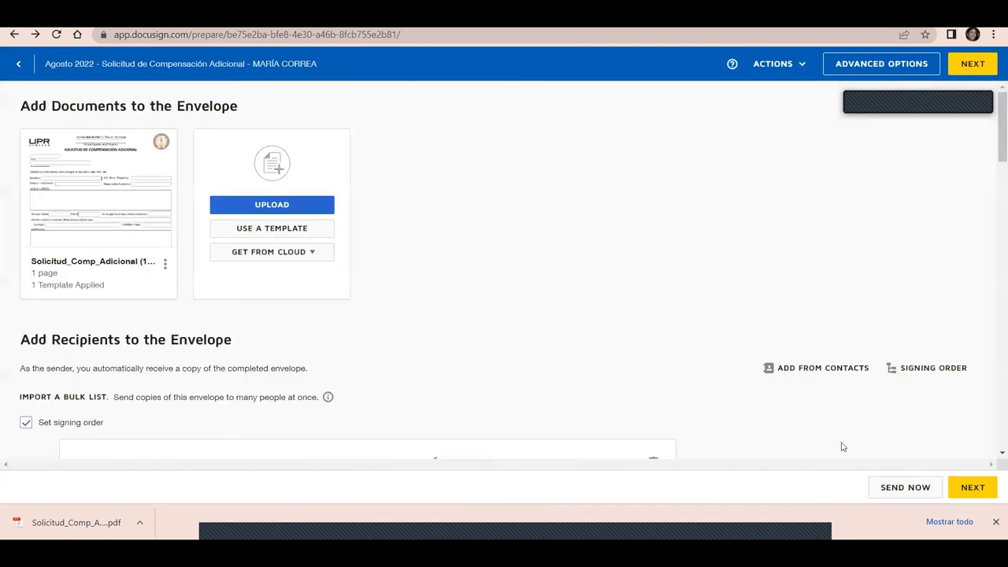
Switch recipient 9, Copia departamento, from Needs to Sign to Receives a Copy and continue
left_click_drag(995, 166, 993, 426)
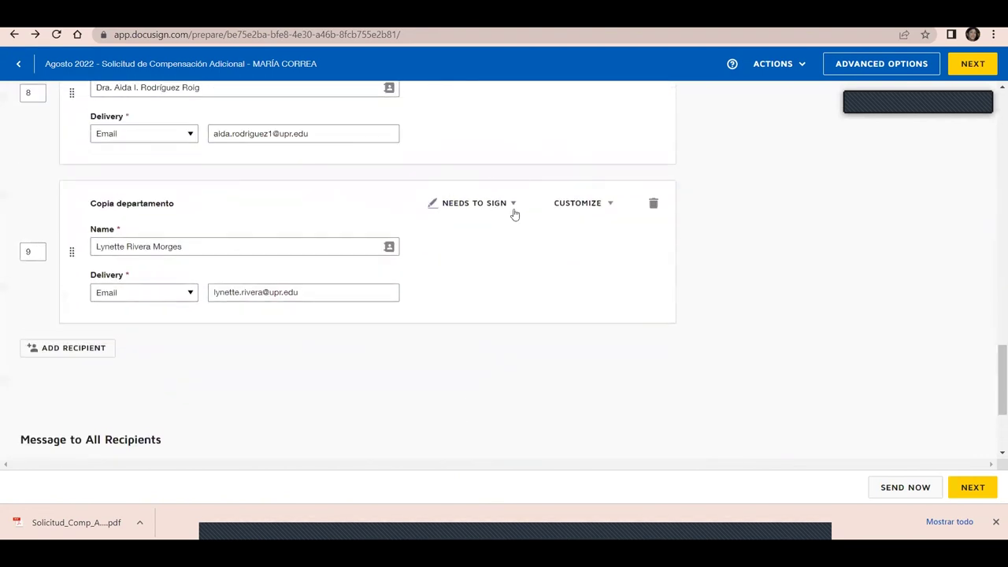
left_click(512, 204)
left_click(496, 269)
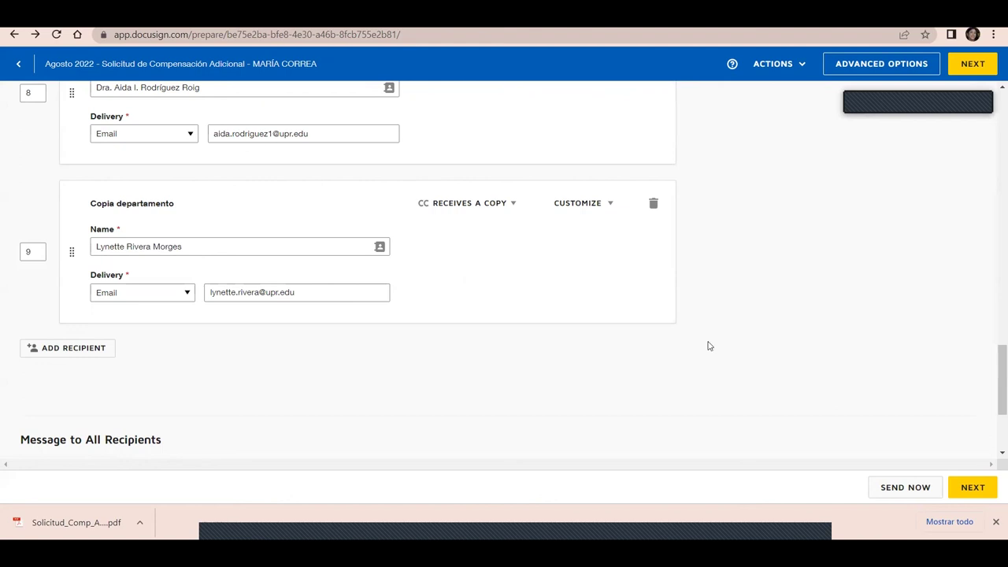
left_click(973, 488)
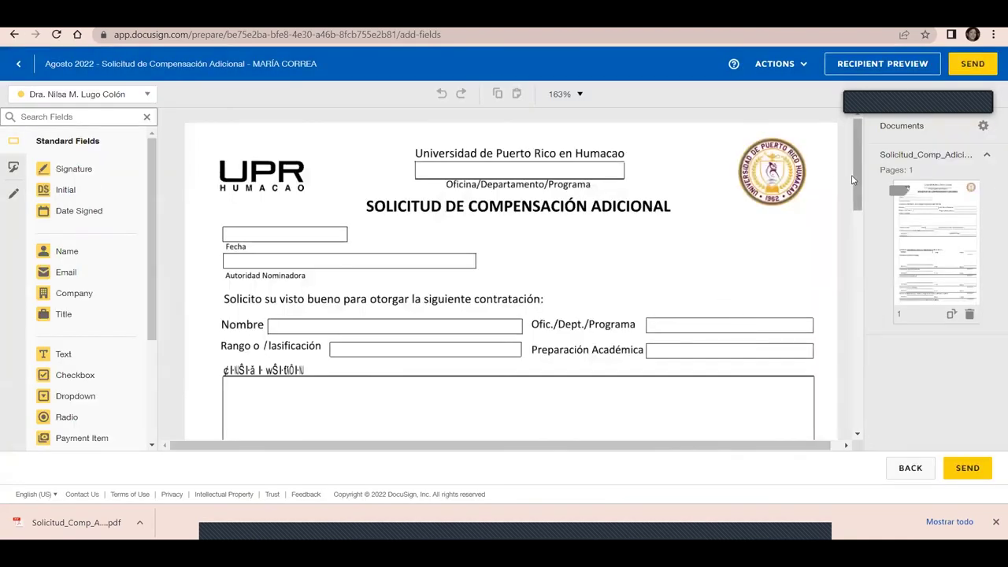
Change the form's zoom to 150%, then 100%, and finally 200%
mouse_move(859, 180)
left_mouse_down()
mouse_move(877, 271)
mouse_move(881, 427)
mouse_move(830, 142)
left_mouse_up()
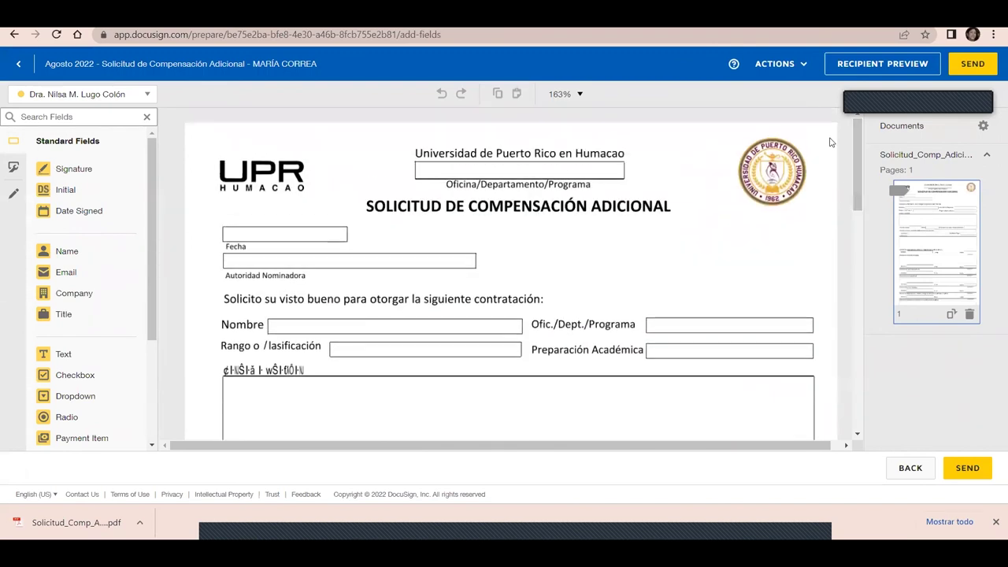
left_click(580, 95)
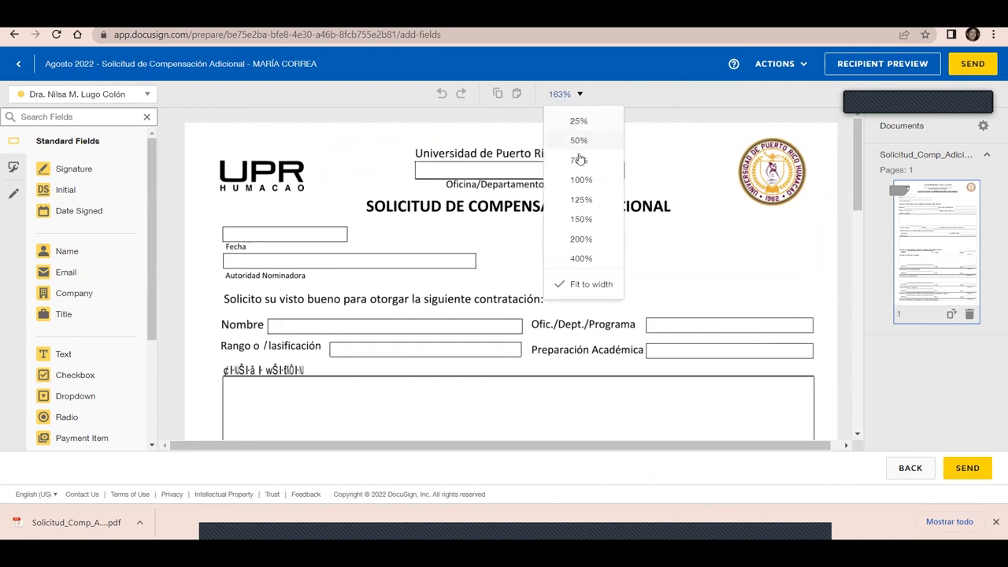
left_click(582, 220)
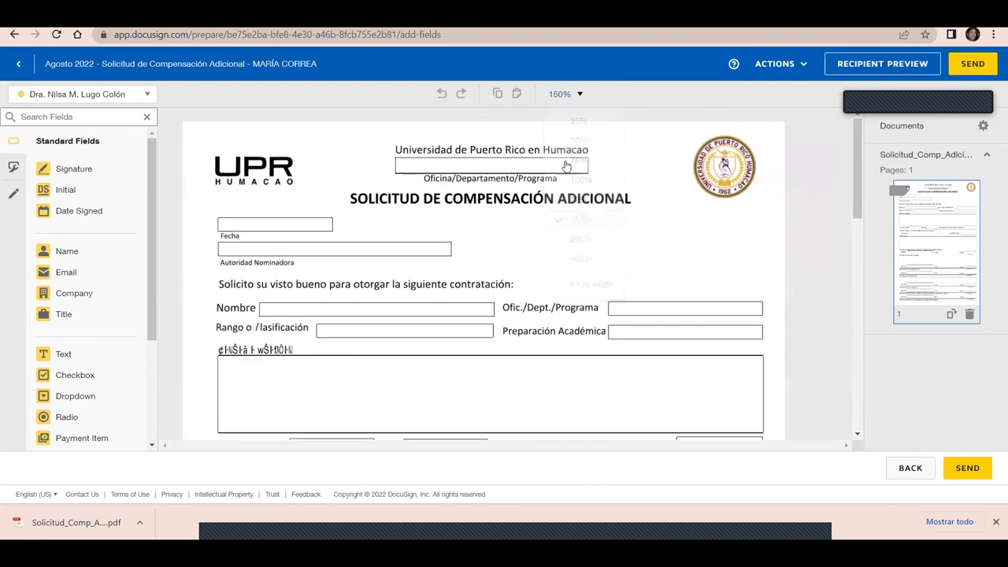
left_click(581, 96)
left_click(579, 181)
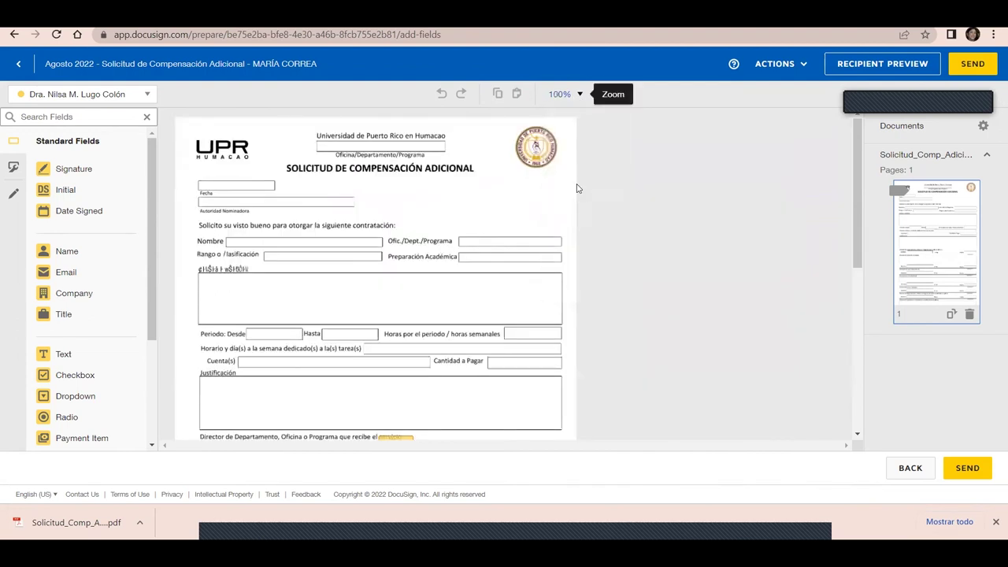
left_click(579, 95)
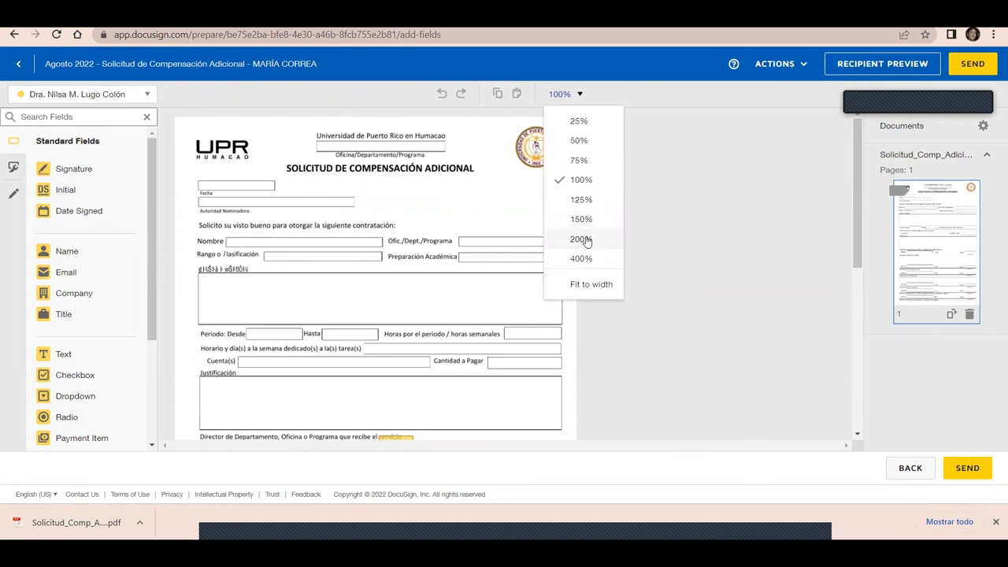
left_click(583, 240)
scroll(858, 197, "down", 2)
left_click_drag(863, 218, 851, 262)
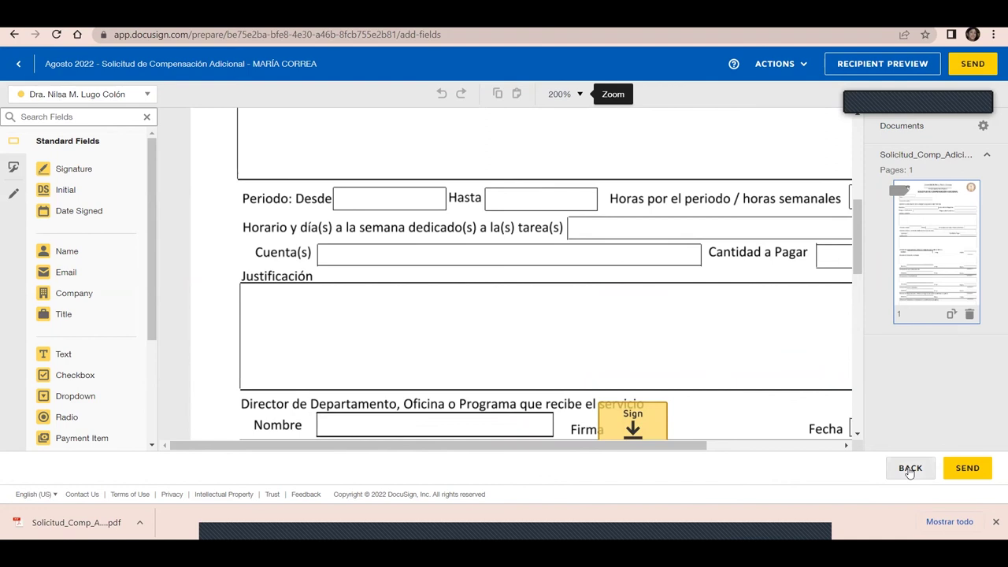
Cancel a Discard to keep the Agosto 2022 compensation request, then save and close it as a draft
left_click(779, 64)
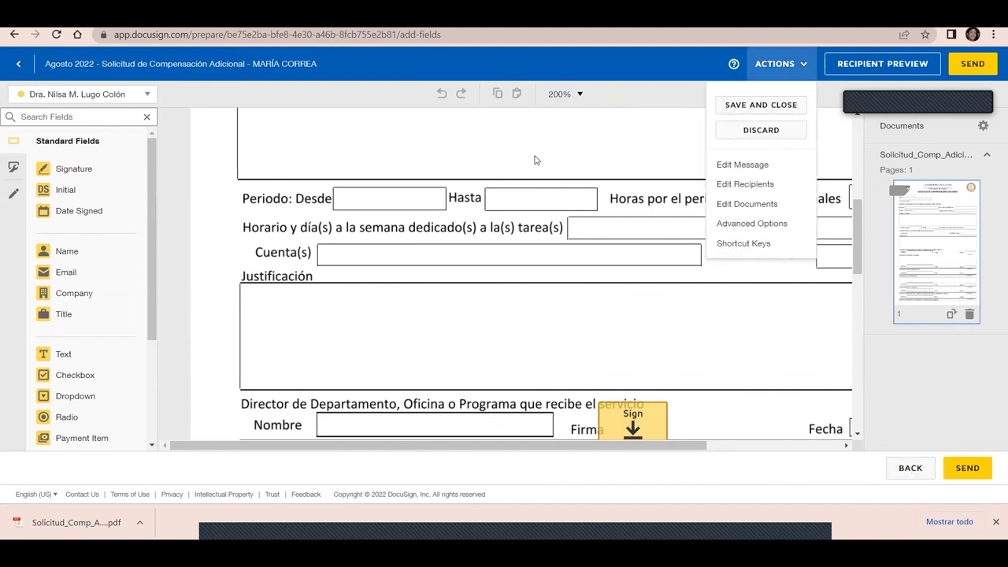
left_click(19, 67)
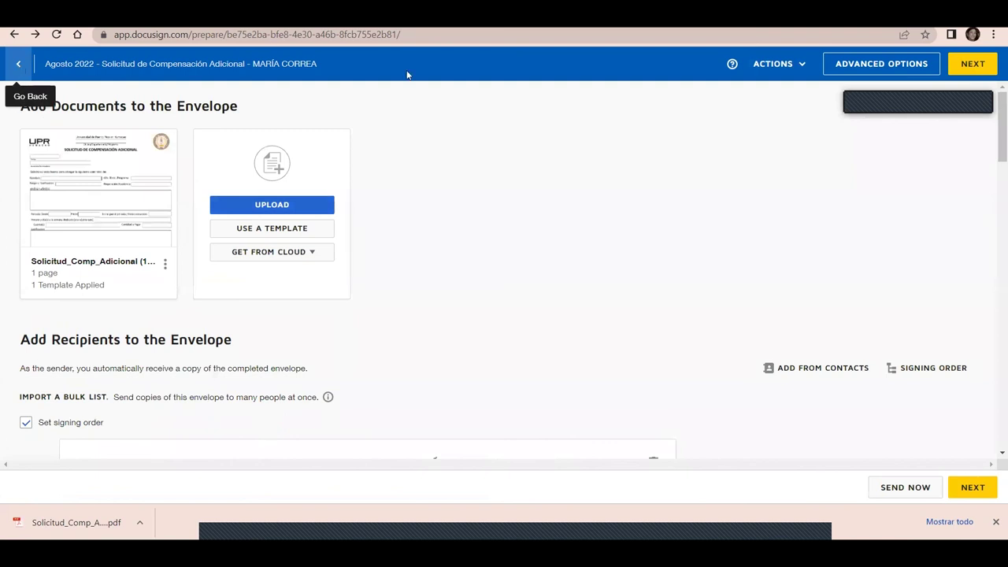
left_click(779, 77)
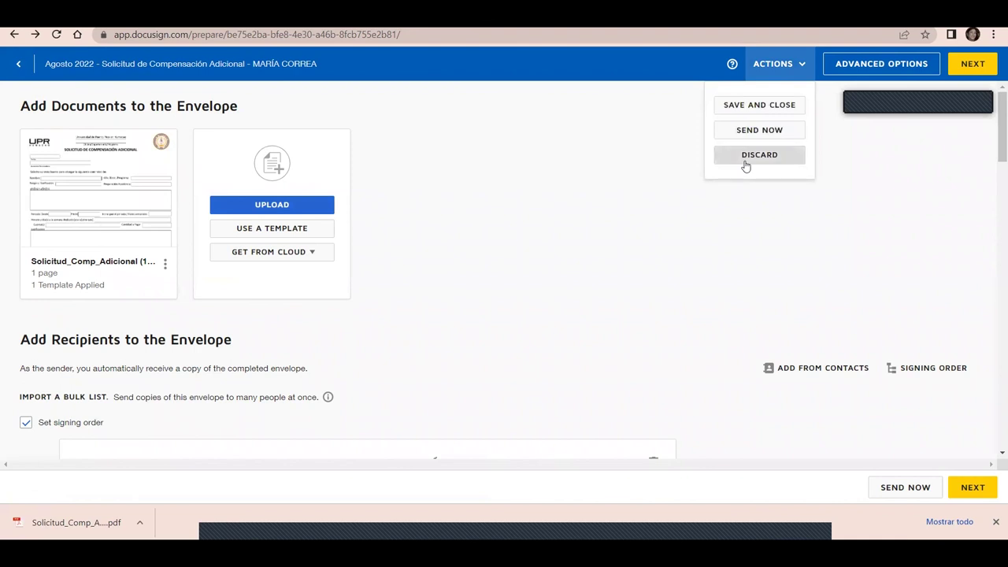
left_click(745, 155)
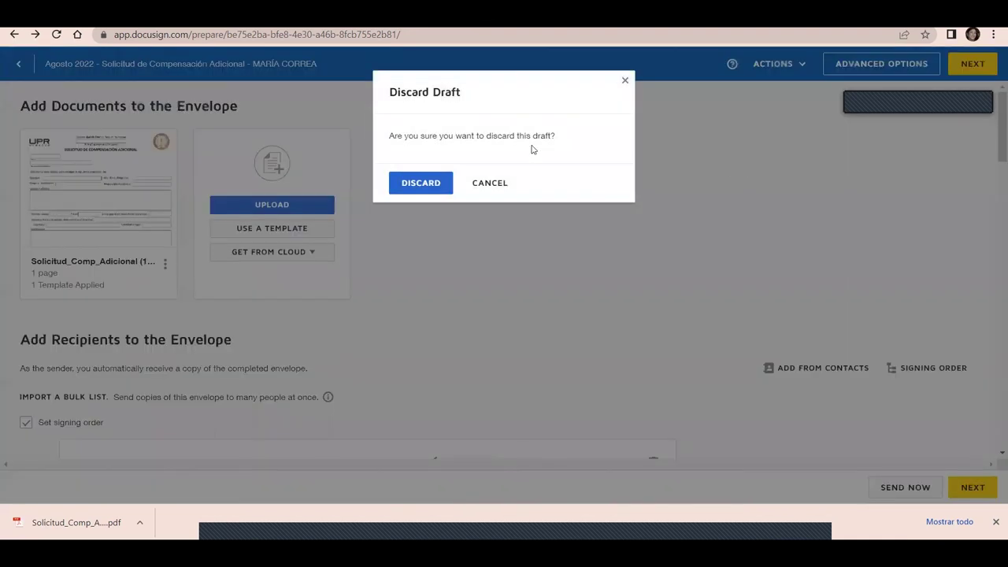
left_click(490, 184)
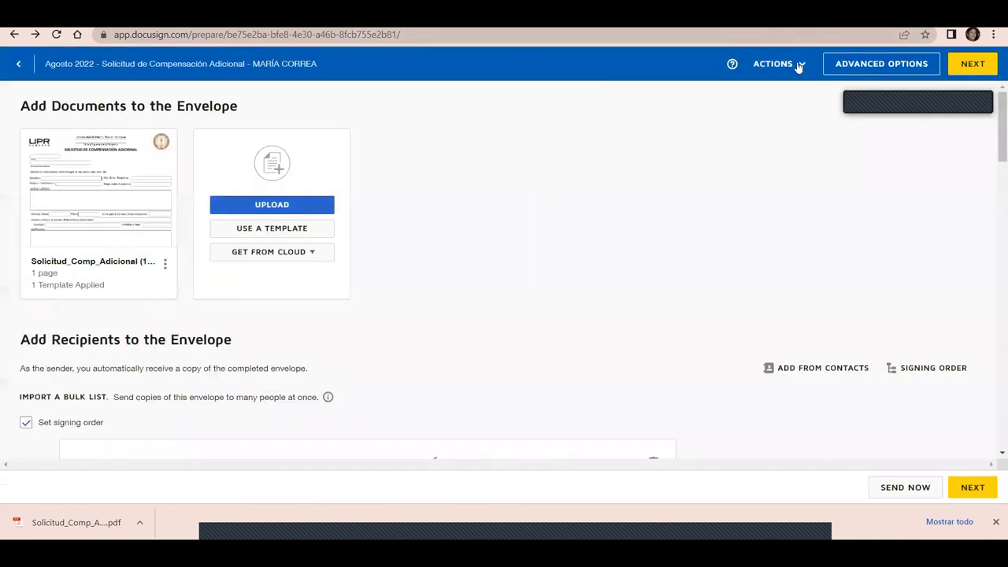
left_click(794, 73)
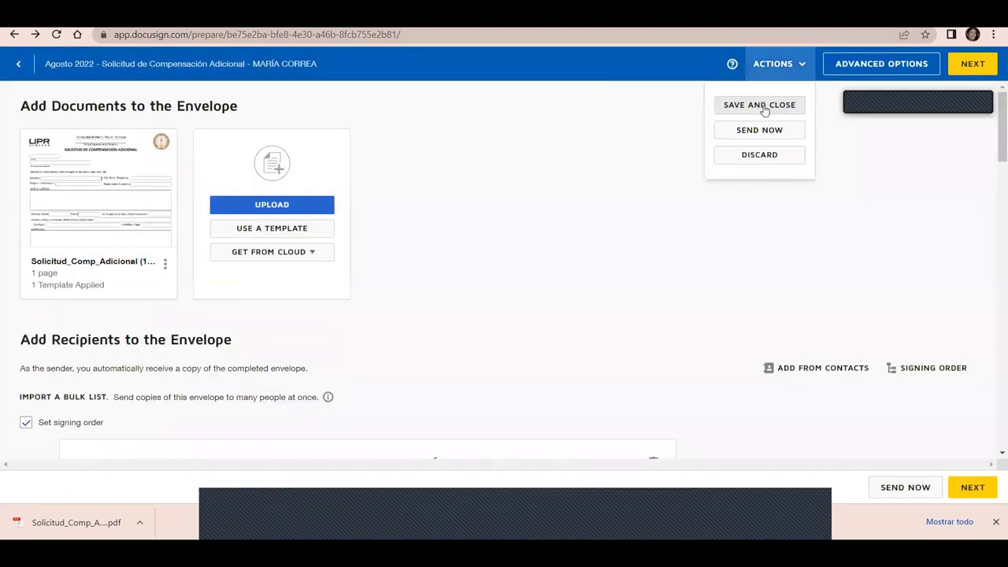
left_click(764, 108)
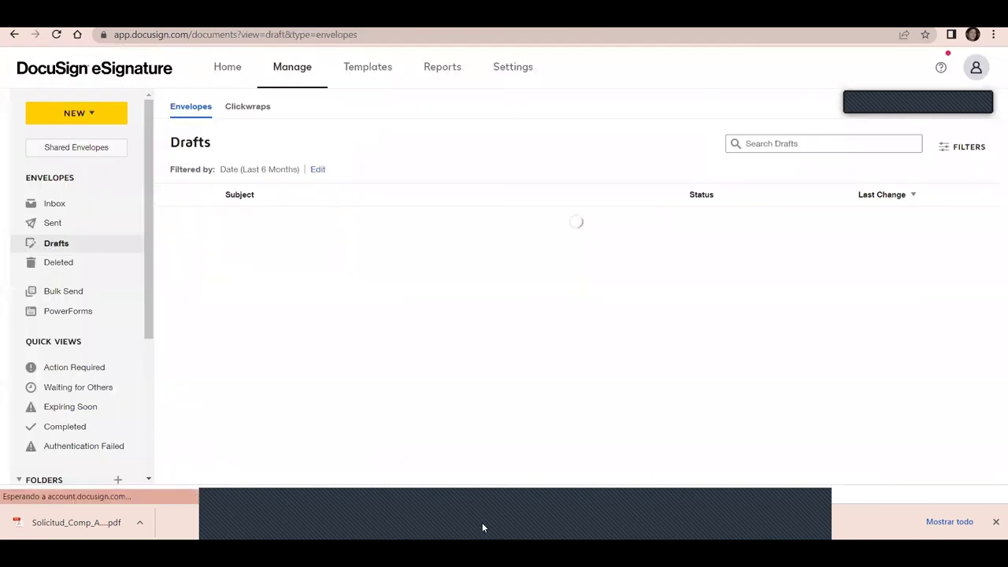
Open the Agosto 2022 compensation template from My Templates, view its MORE options, then return Home
left_click(365, 68)
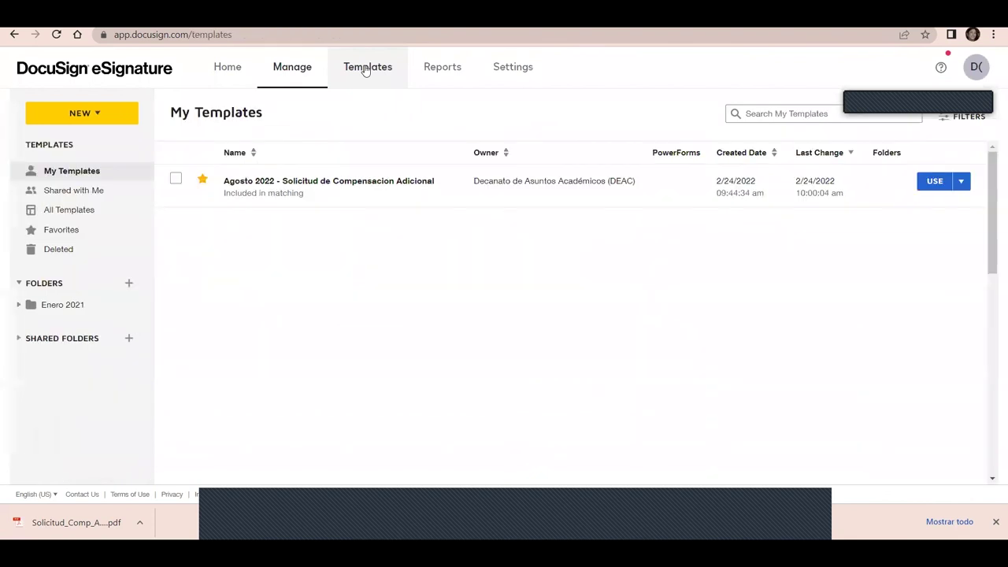
left_click(366, 182)
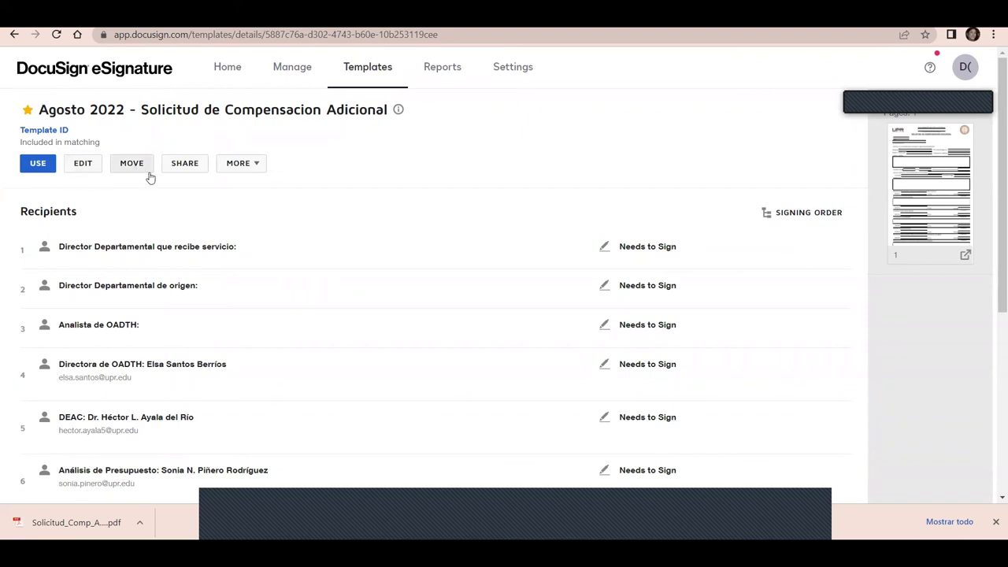
left_click(253, 163)
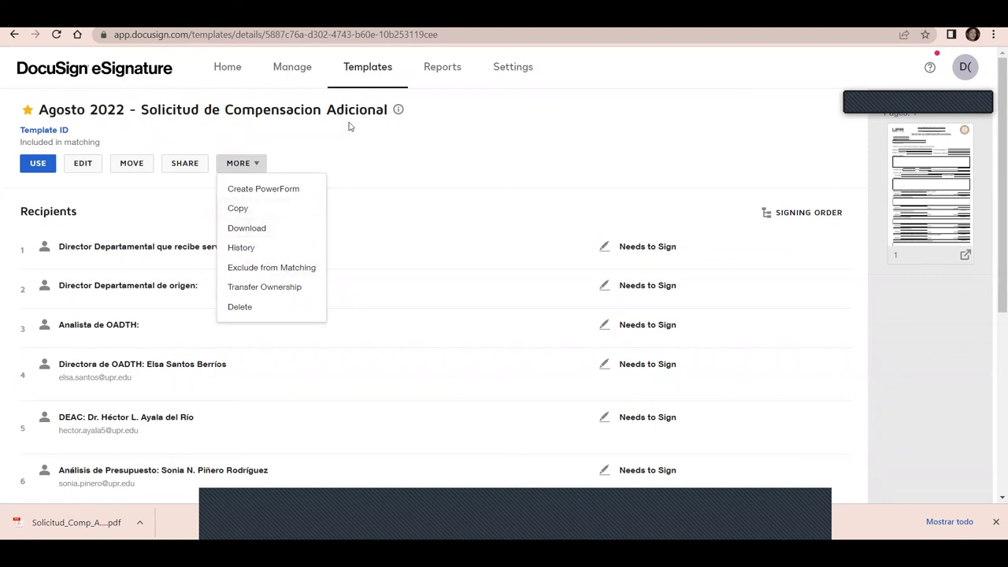
left_click(232, 70)
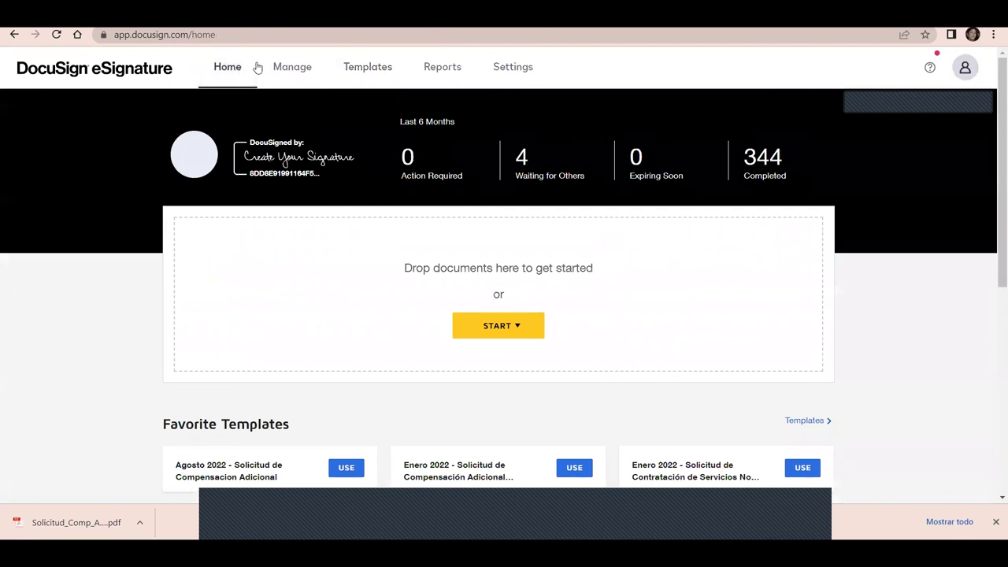
Show Completed envelopes under Manage and view the first envelope's Download dropdown actions
left_click(289, 71)
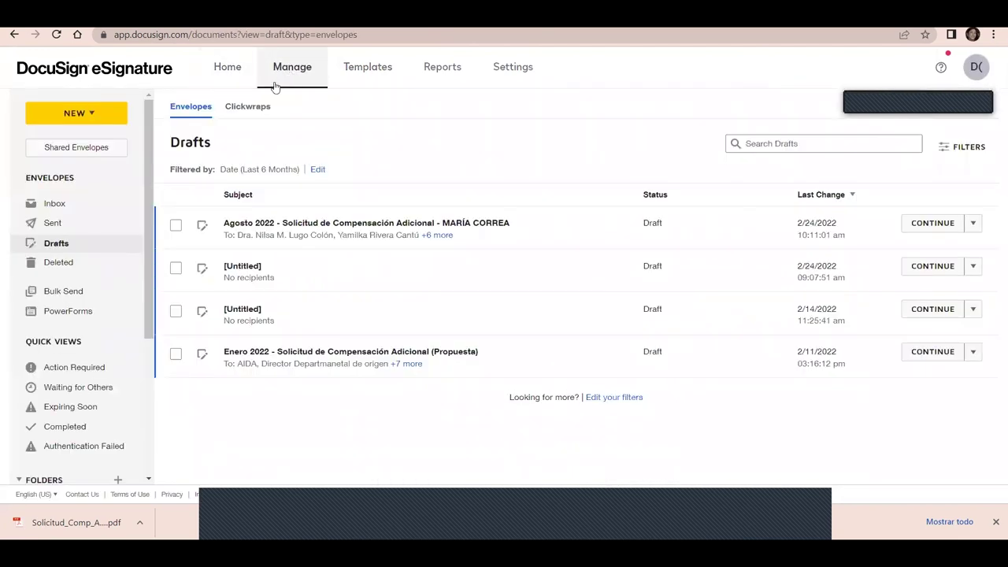
left_click(55, 432)
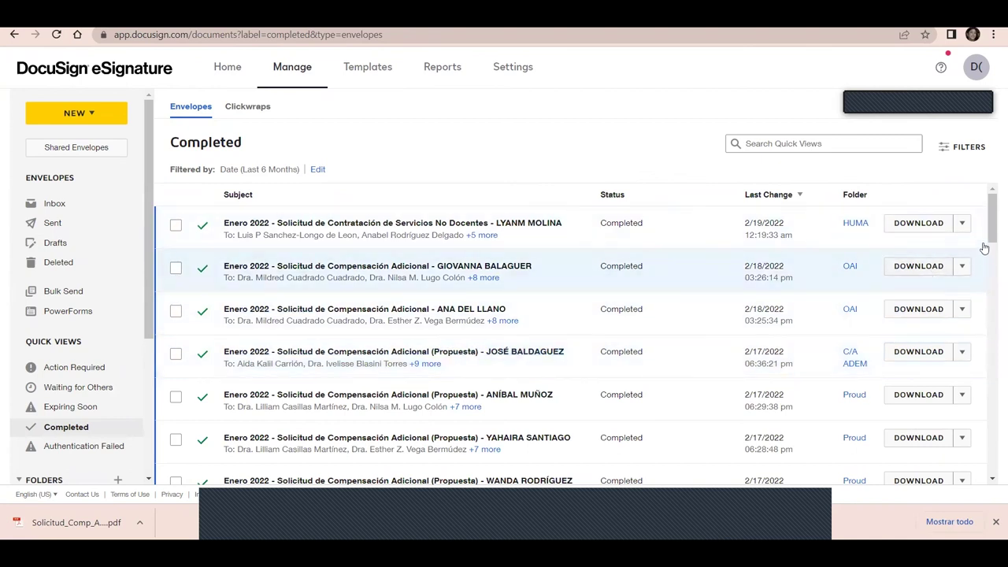
left_click(963, 225)
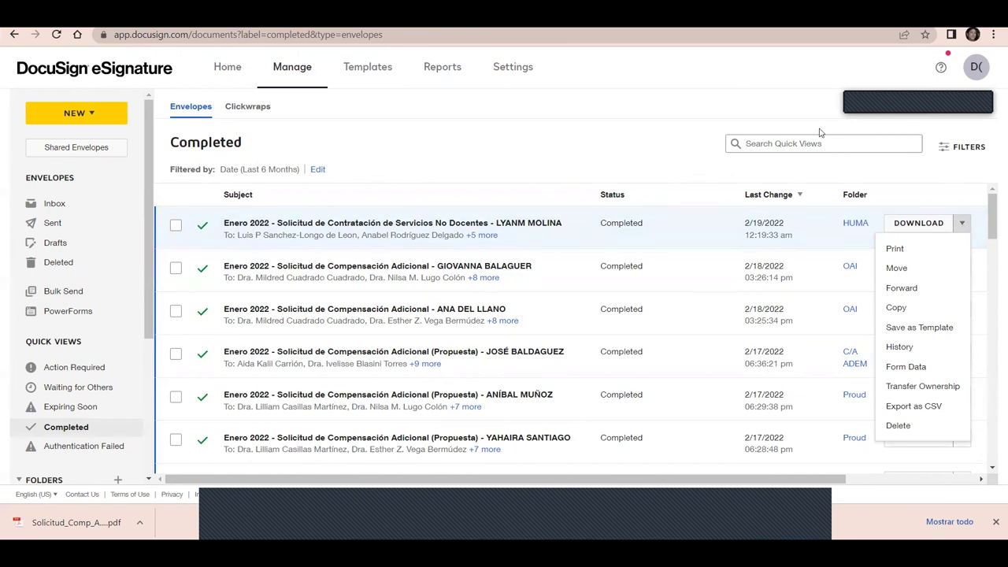
left_click(501, 152)
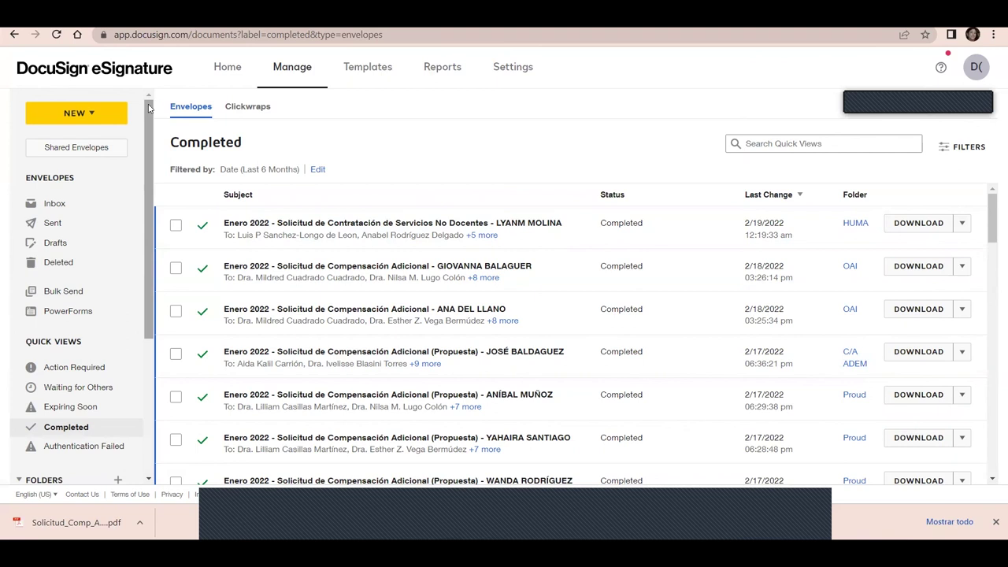
Scroll the sidebar down to the envelope folders and bring up the AGOSTO 2020 folder's actions
scroll(148, 108, "down", 1)
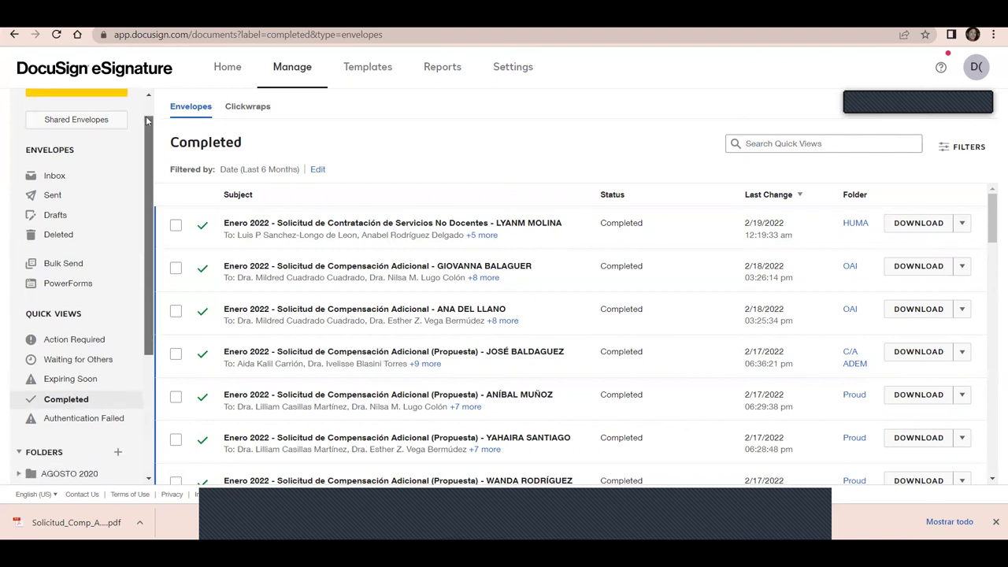
scroll(145, 95, "up", 1)
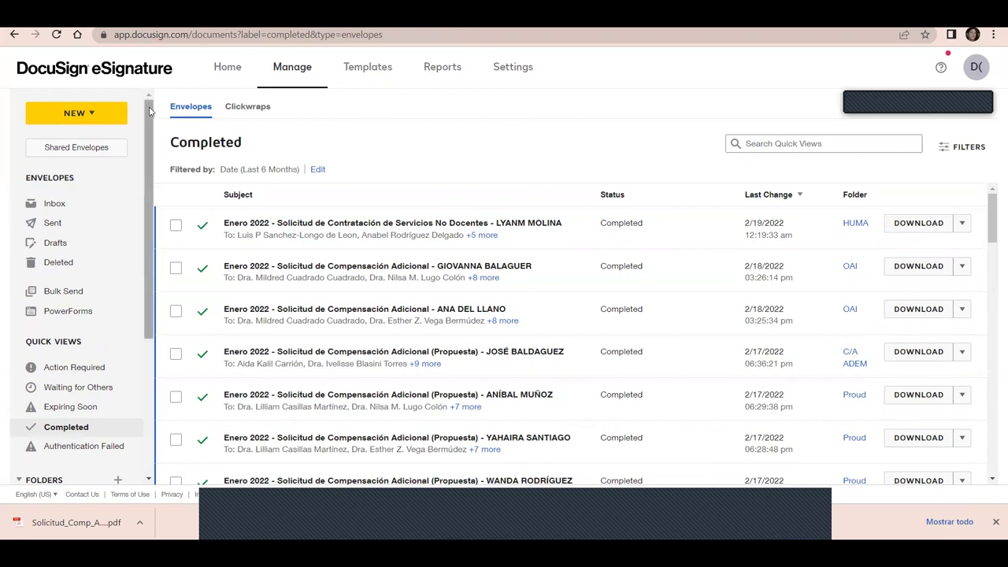
left_click(150, 111)
left_click_drag(150, 111, 152, 103)
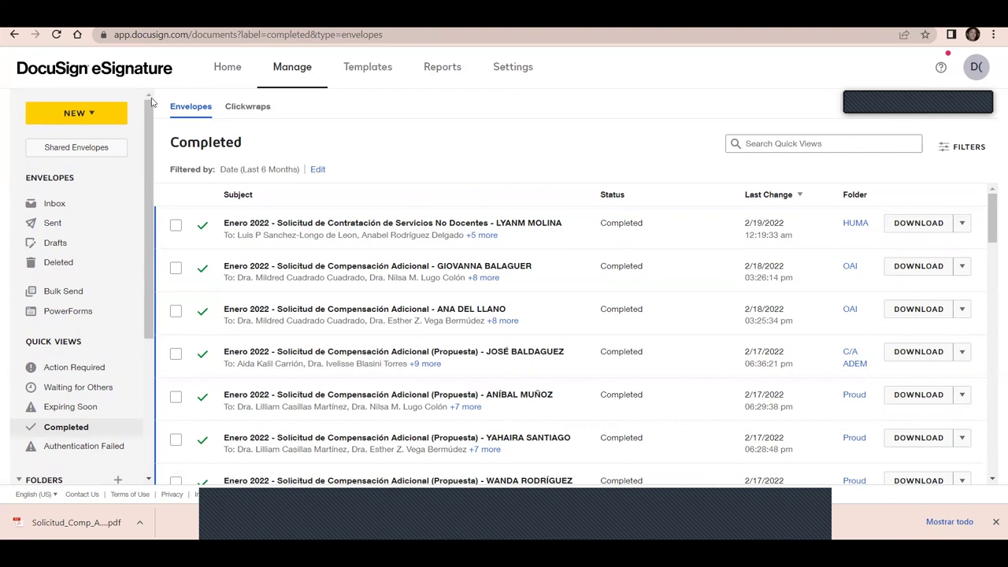
left_click_drag(152, 102, 147, 271)
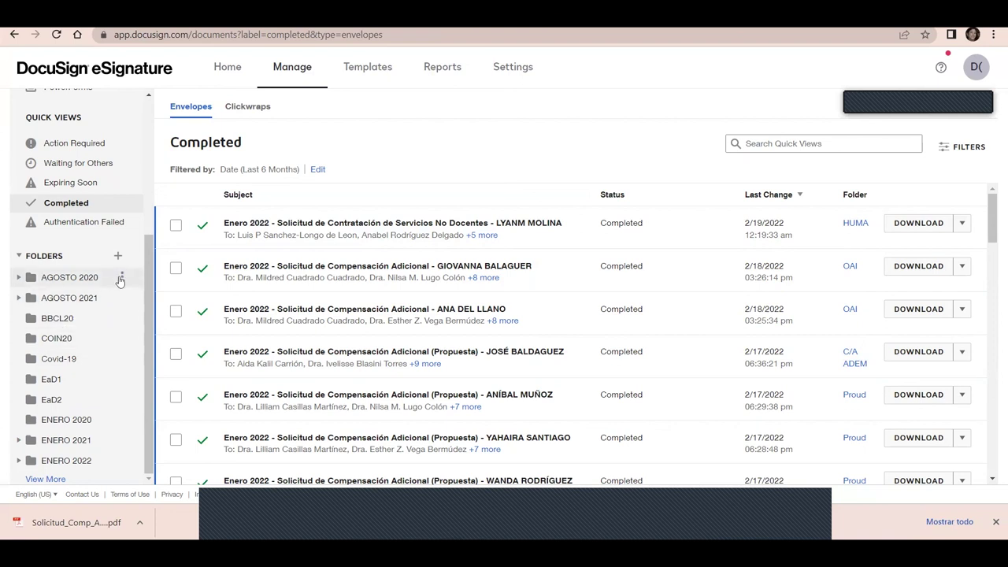
left_click(123, 278)
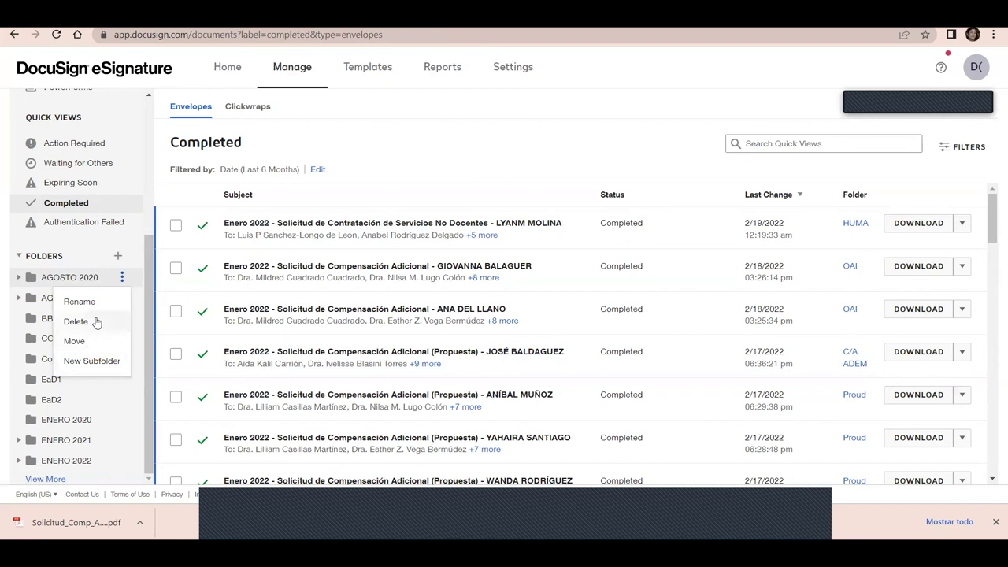
Begin a new envelope folder but cancel it, then expand AGOSTO 2020 to show its subfolders
left_click(118, 257)
left_click(432, 69)
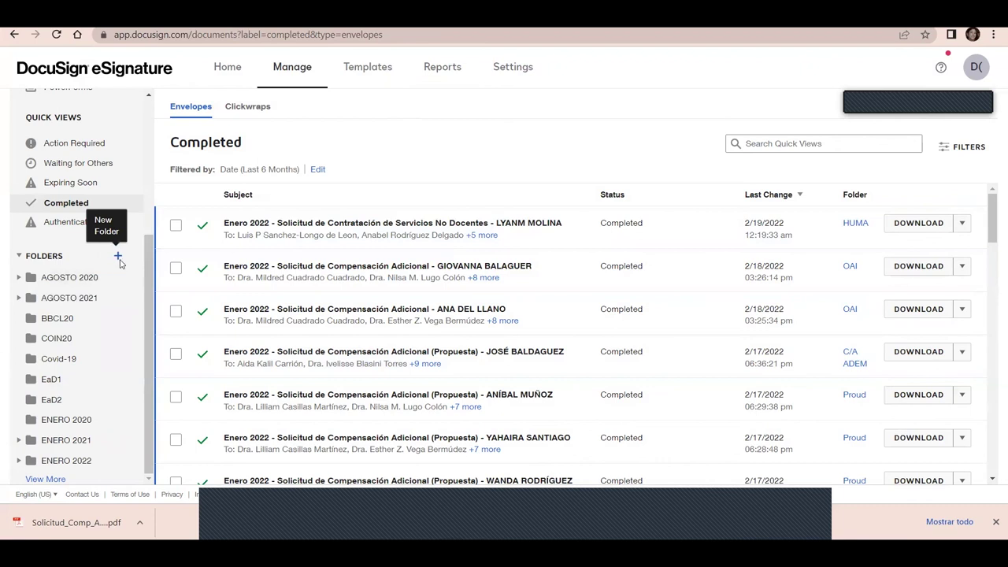
left_click(119, 258)
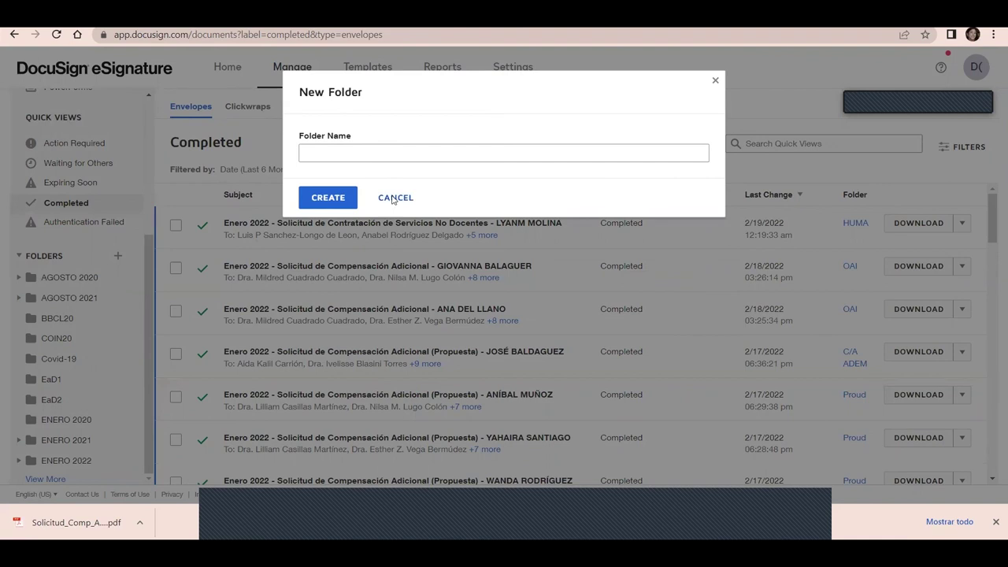
left_click(393, 200)
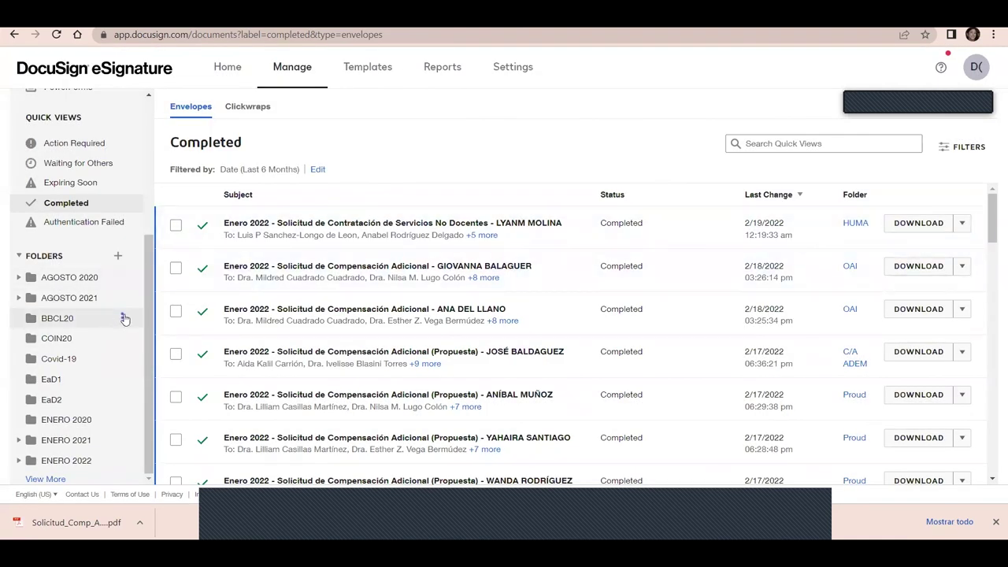
left_click(123, 320)
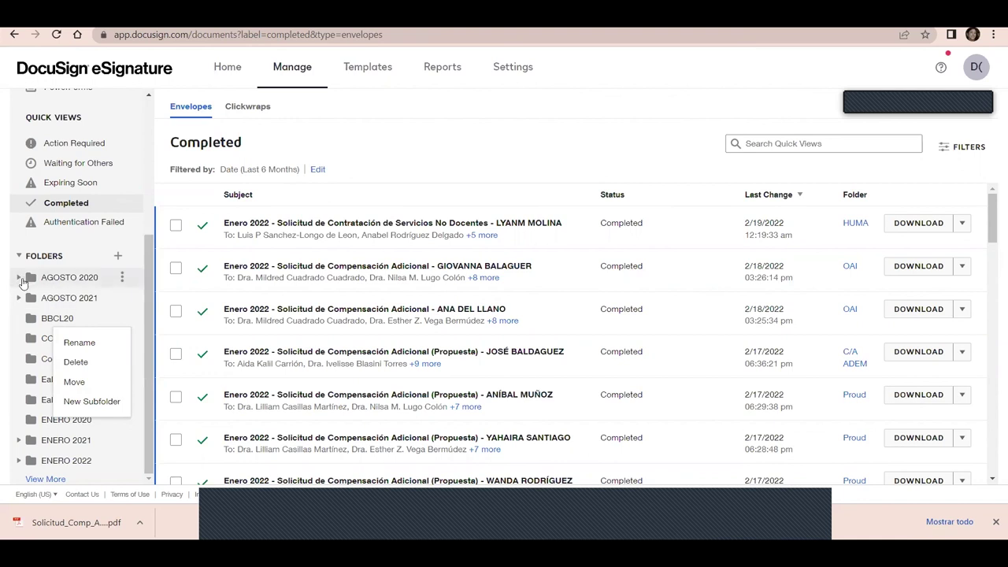
left_click(20, 279)
Scroll through the expanded department subfolders, check the account avatar menu, then return Home
left_click_drag(146, 266, 149, 337)
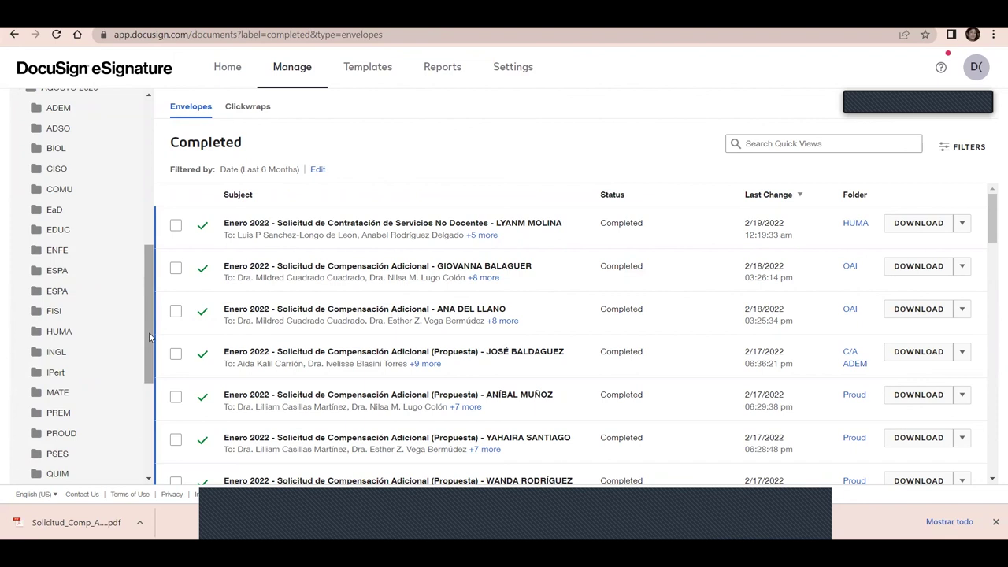
left_click_drag(150, 337, 155, 451)
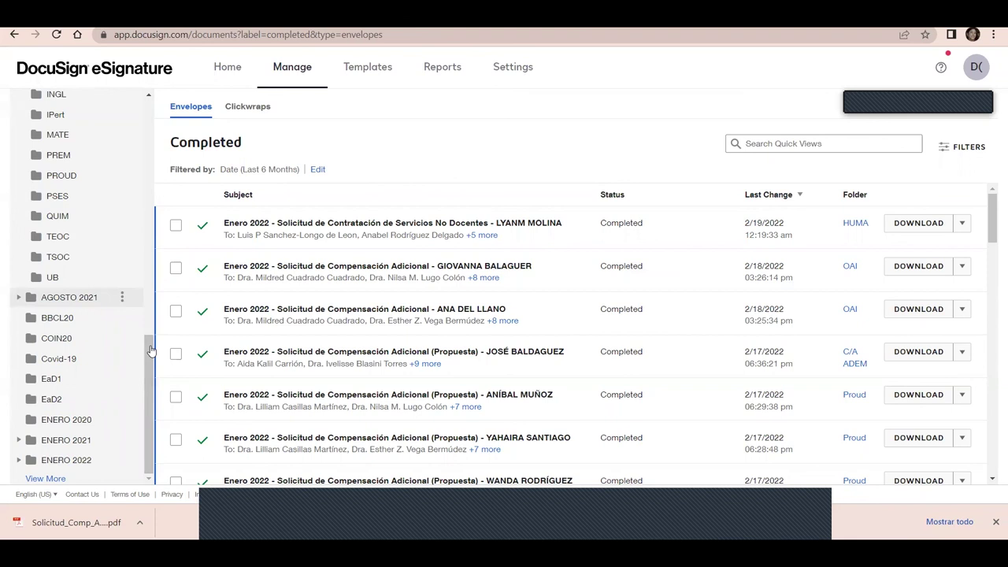
left_click_drag(151, 352, 151, 465)
left_click(977, 67)
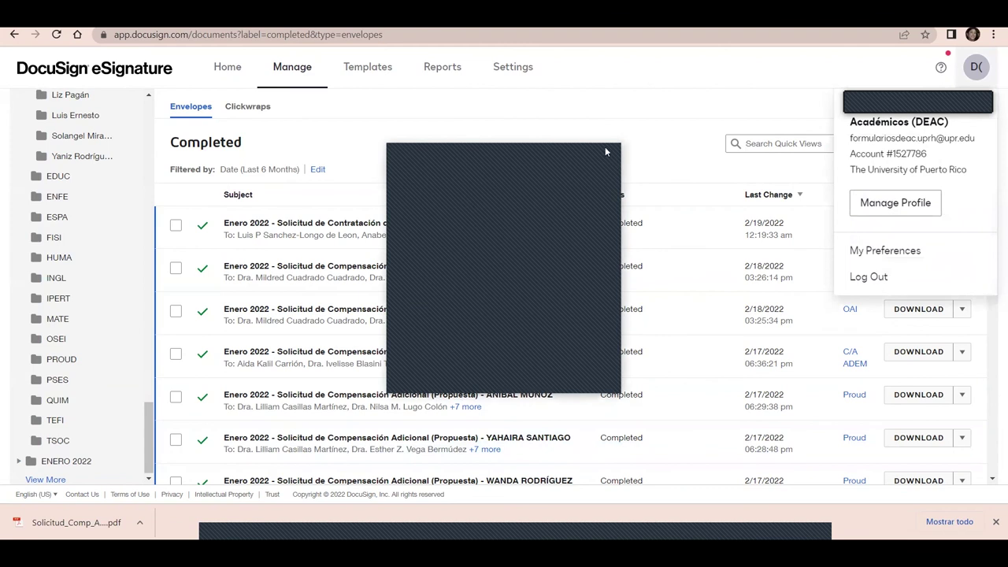
left_click(227, 67)
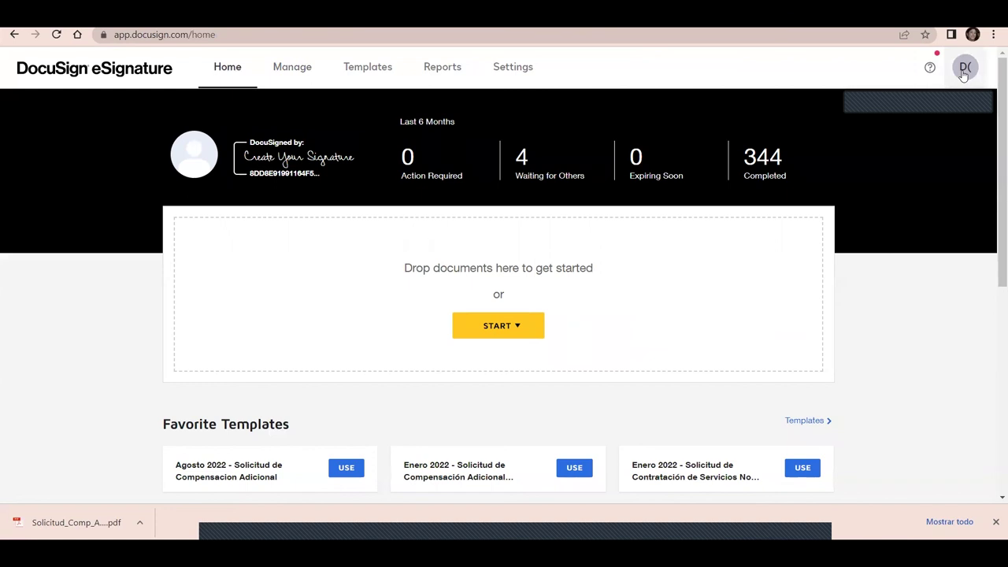
Open the account avatar menu, then the Create Your Signature card on the Home dashboard
left_click(964, 71)
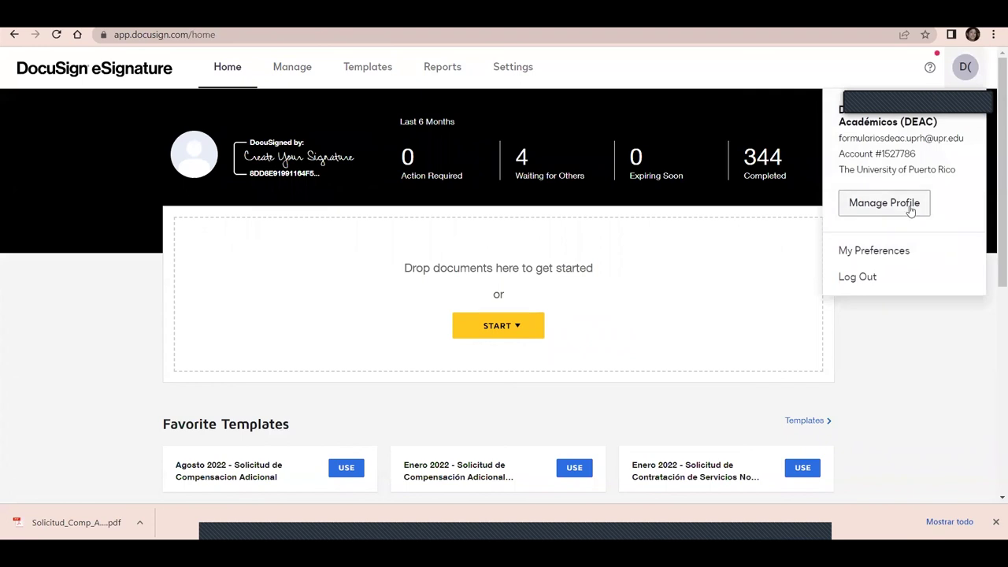
left_click(304, 158)
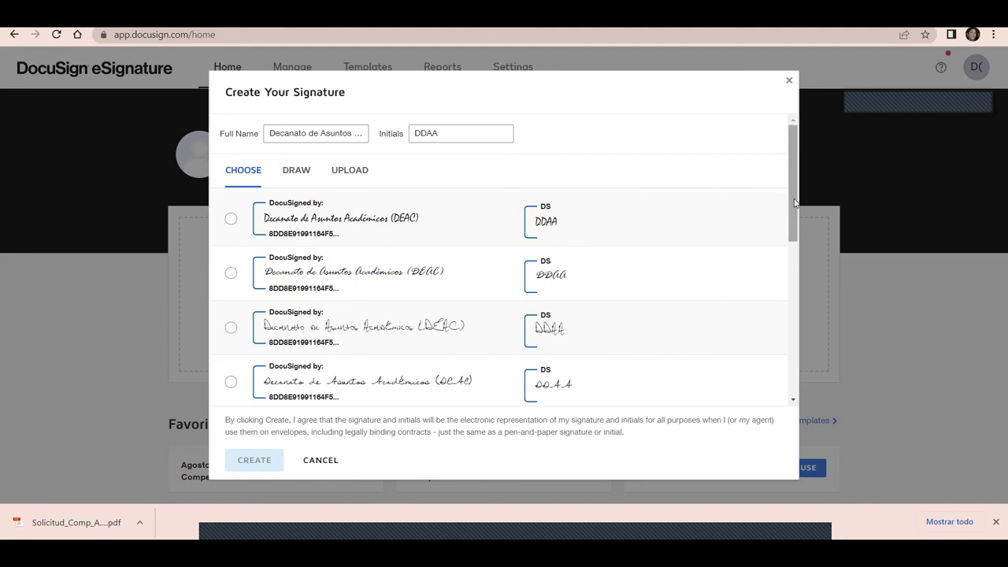
Switch the Create Your Signature dialog to the Draw option for hand-drawn signature and initials
left_click(297, 175)
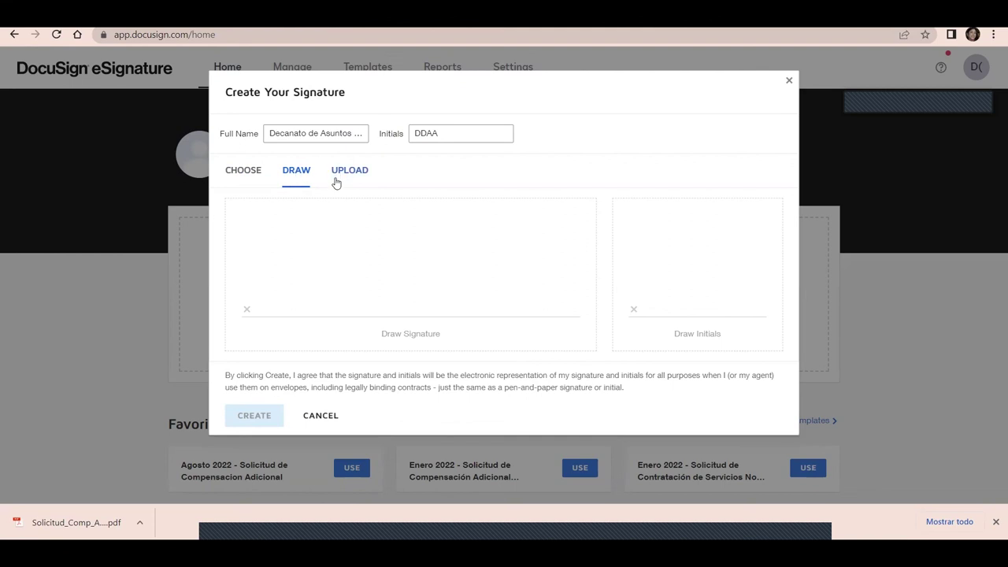
Check the prefilled full name and initials, preview the Upload option, then return to Draw mode
double_click(457, 133)
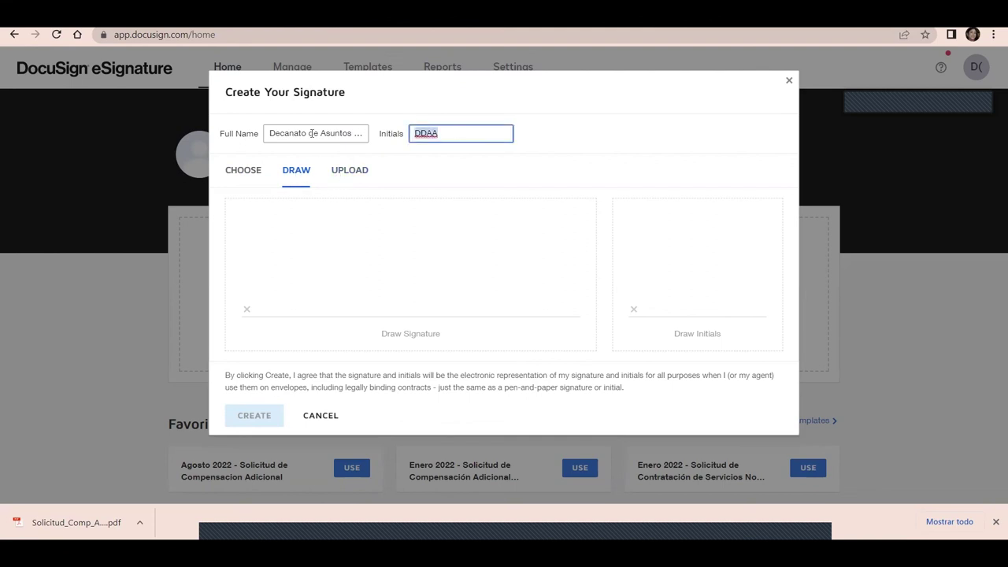
left_click(307, 134)
left_click(480, 129)
left_click(355, 178)
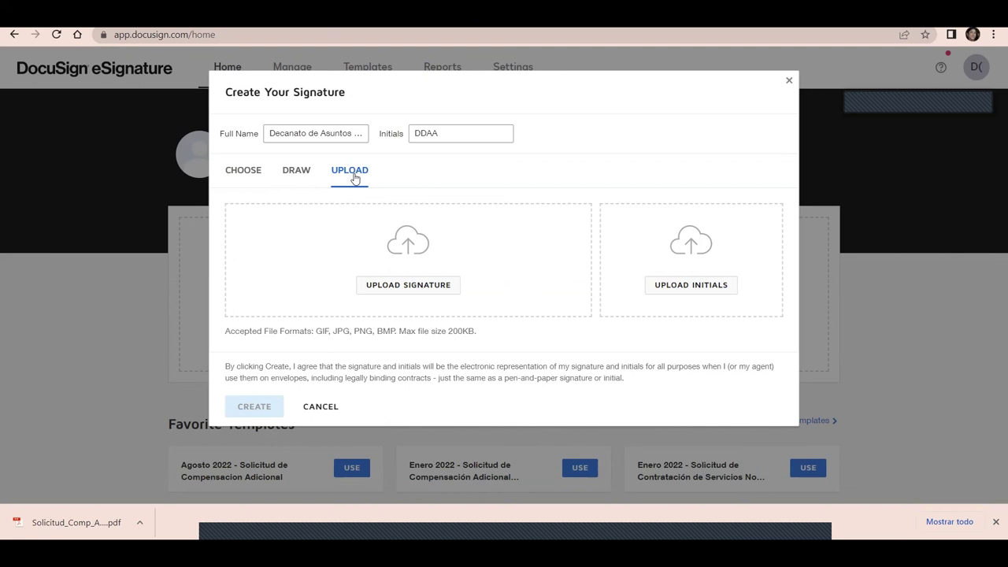
left_click(296, 171)
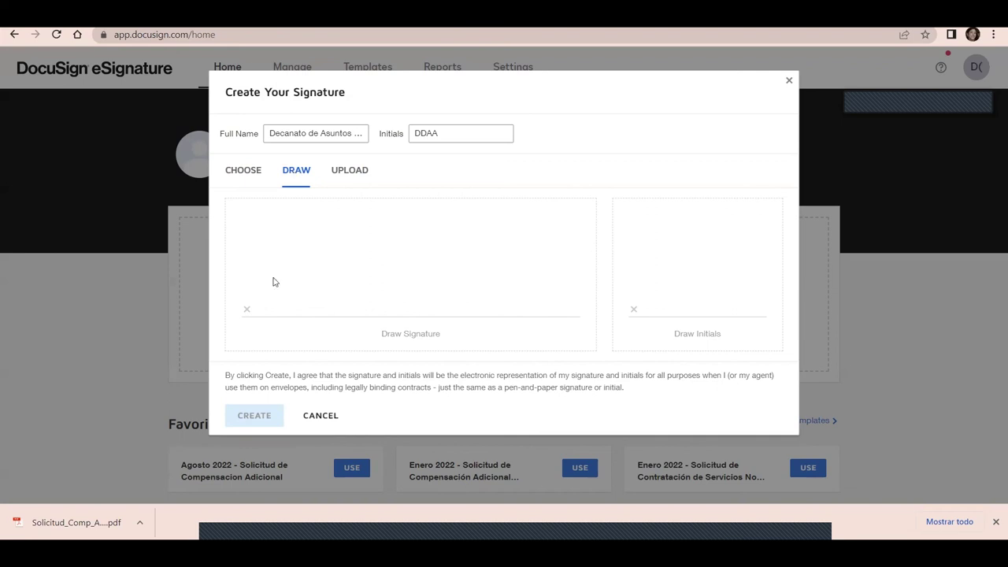
Cancel the Create Your Signature dialog, returning to the Home dashboard with no signature saved
left_click(320, 417)
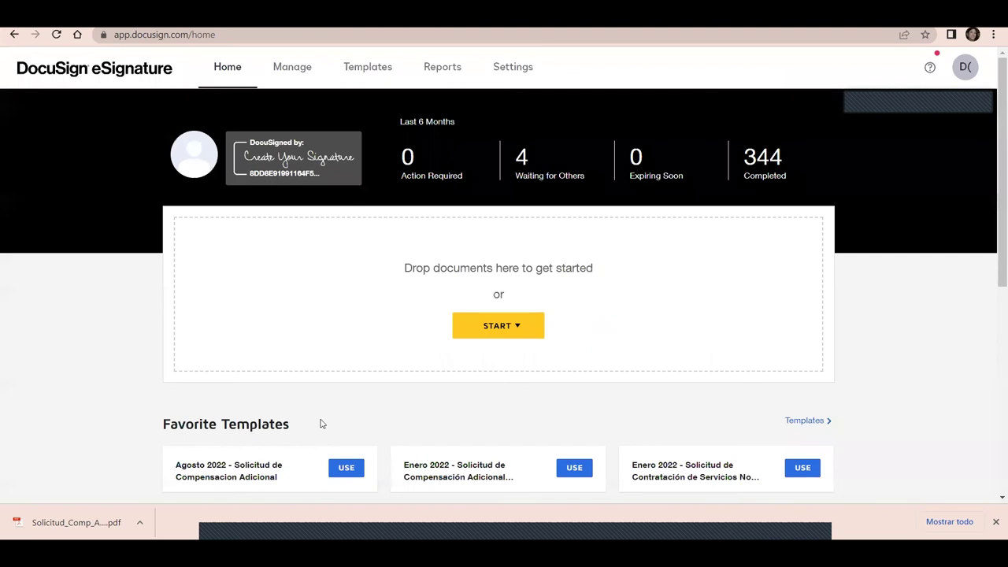